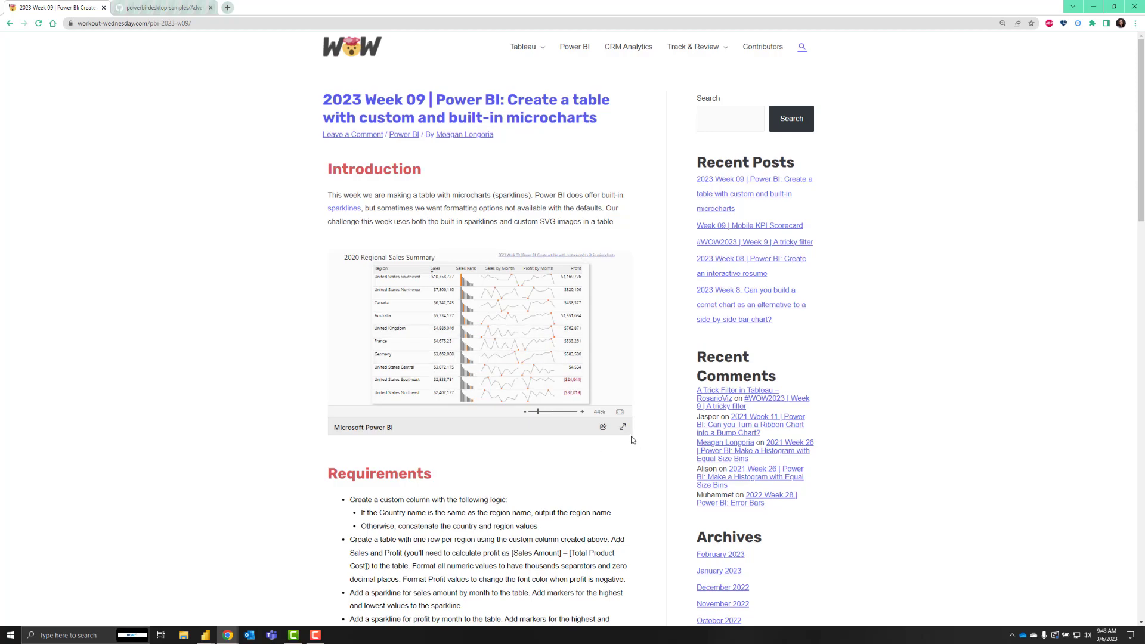
- View the example 2020 Regional Sales Summary report full screen and inspect the tooltips on its Sales Rank and sparkline columns
click(622, 427)
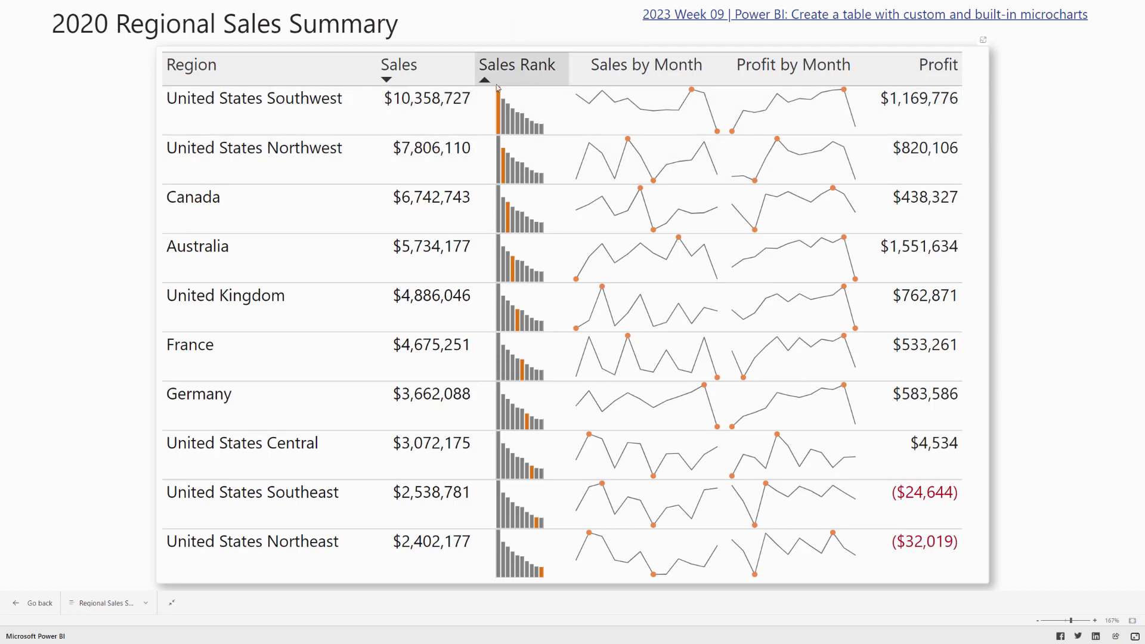
mouse_move(519, 114)
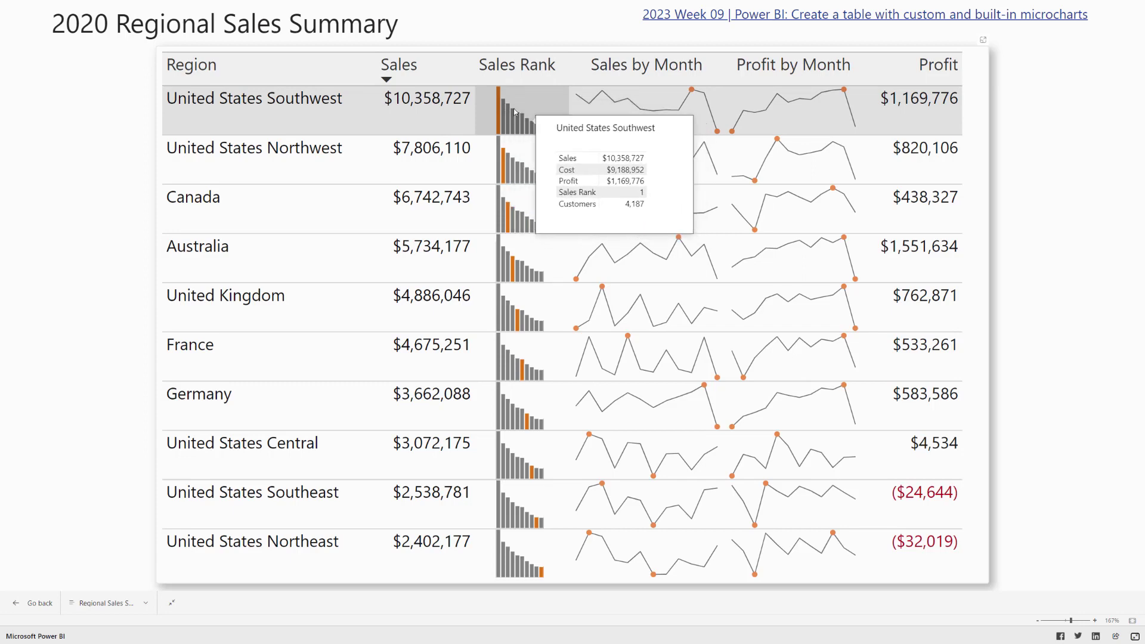
mouse_move(523, 222)
mouse_move(597, 108)
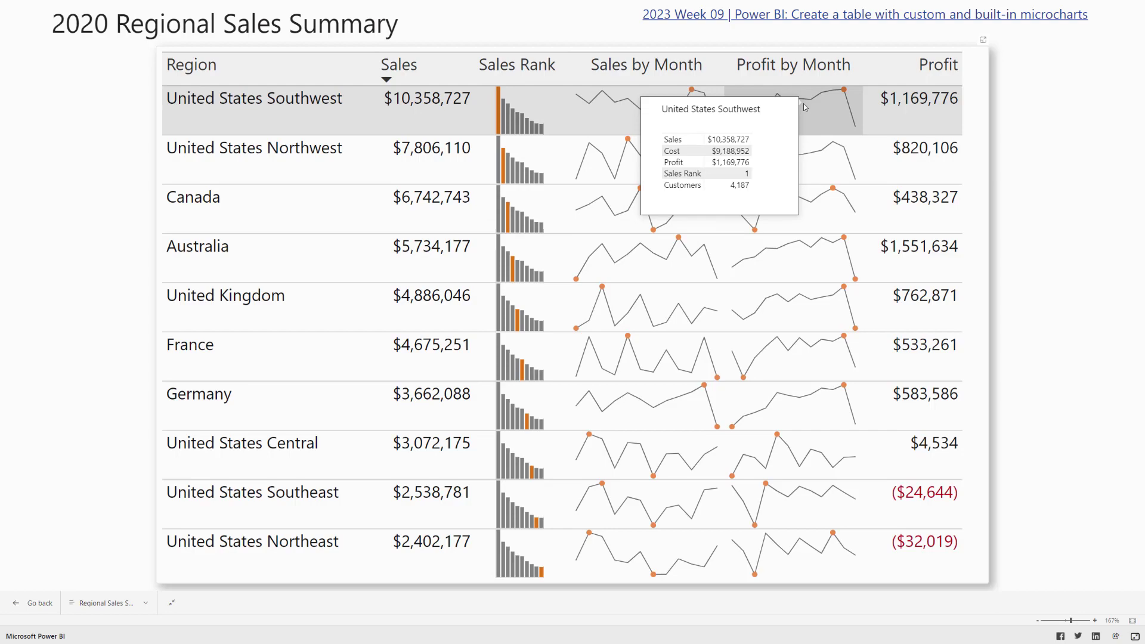
key(Escape)
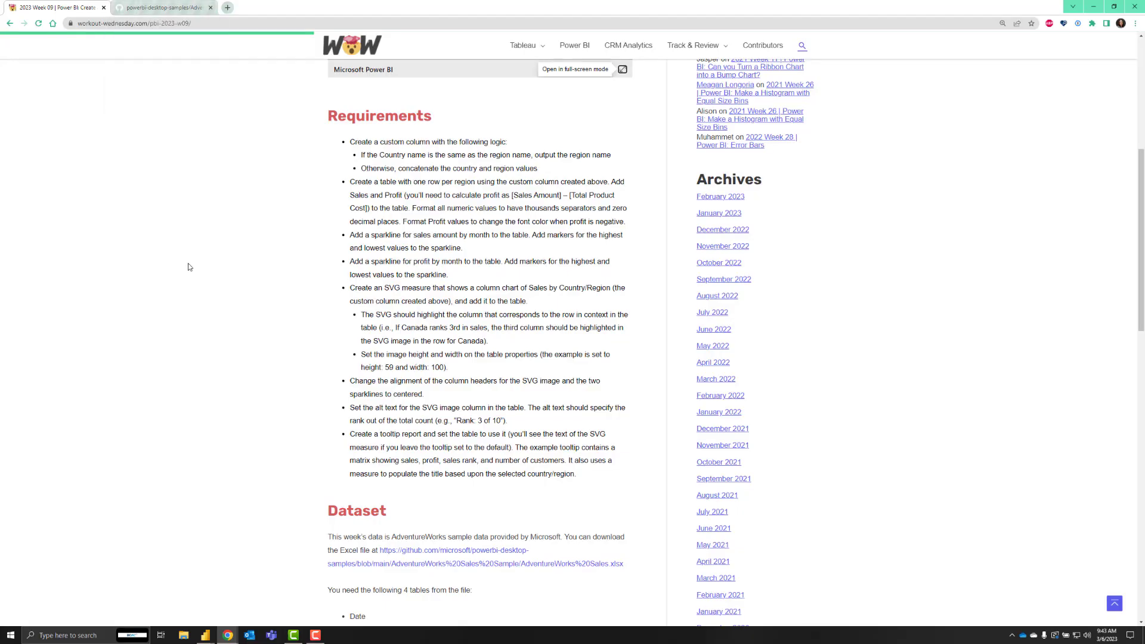
- Read the challenge requirements and dataset notes, and check the GitHub page for AdventureWorks Sales.xlsx
scroll(445, 317, down, 4)
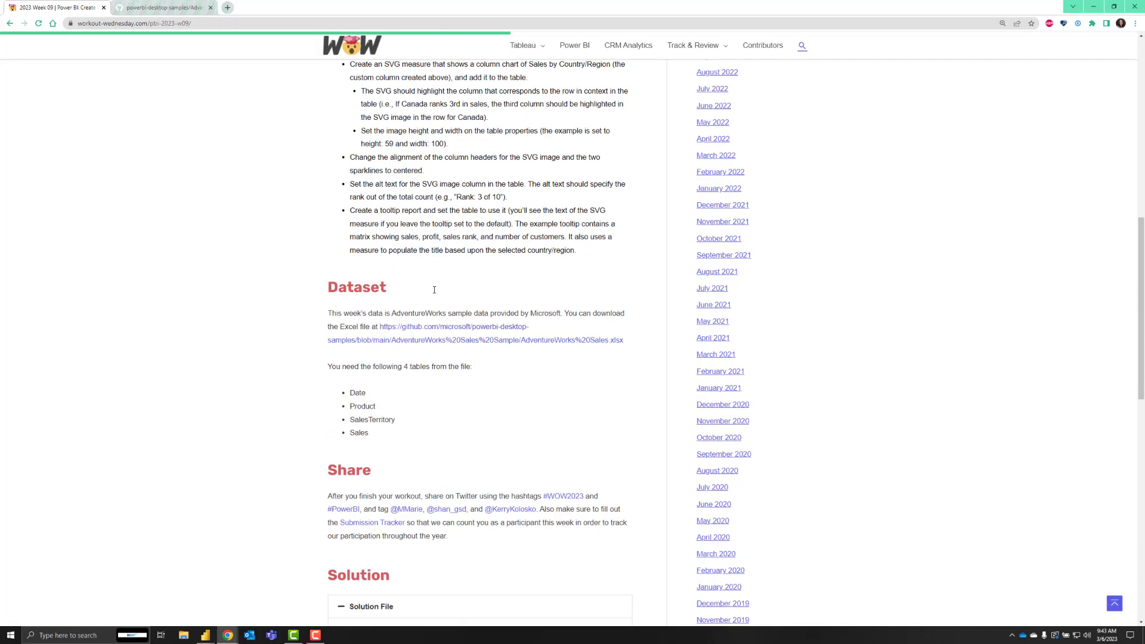
click(161, 7)
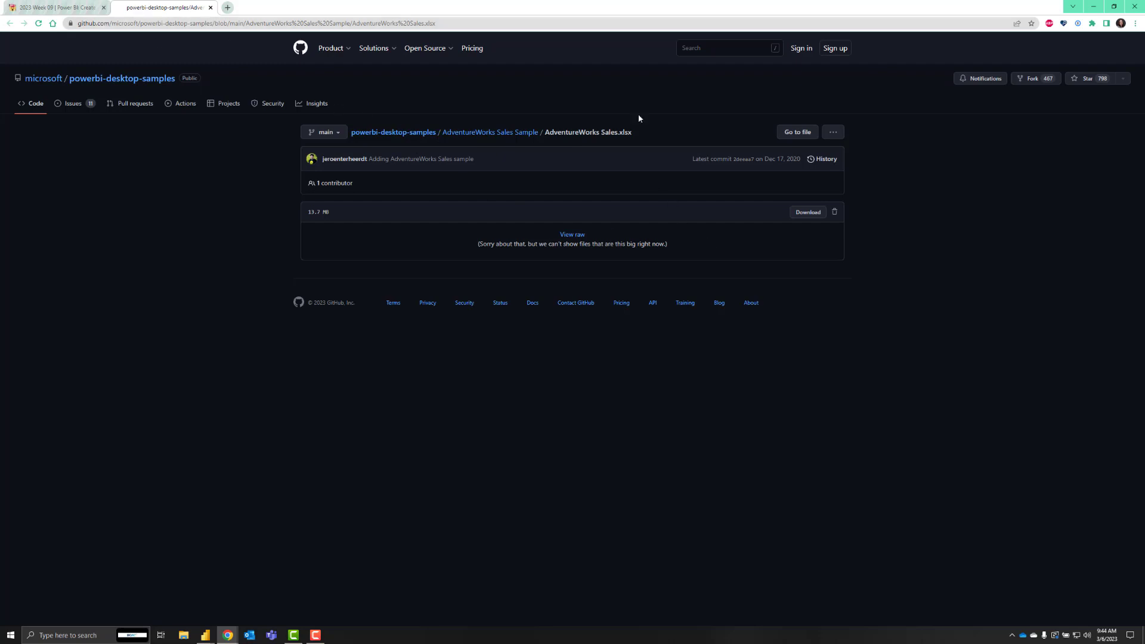
drag(620, 132, 624, 132)
- Switch to the blank Power BI Desktop report and connect to the Excel workbook AdventureWorks Sales.xlsx in Downloads
mouse_move(205, 633)
click(240, 608)
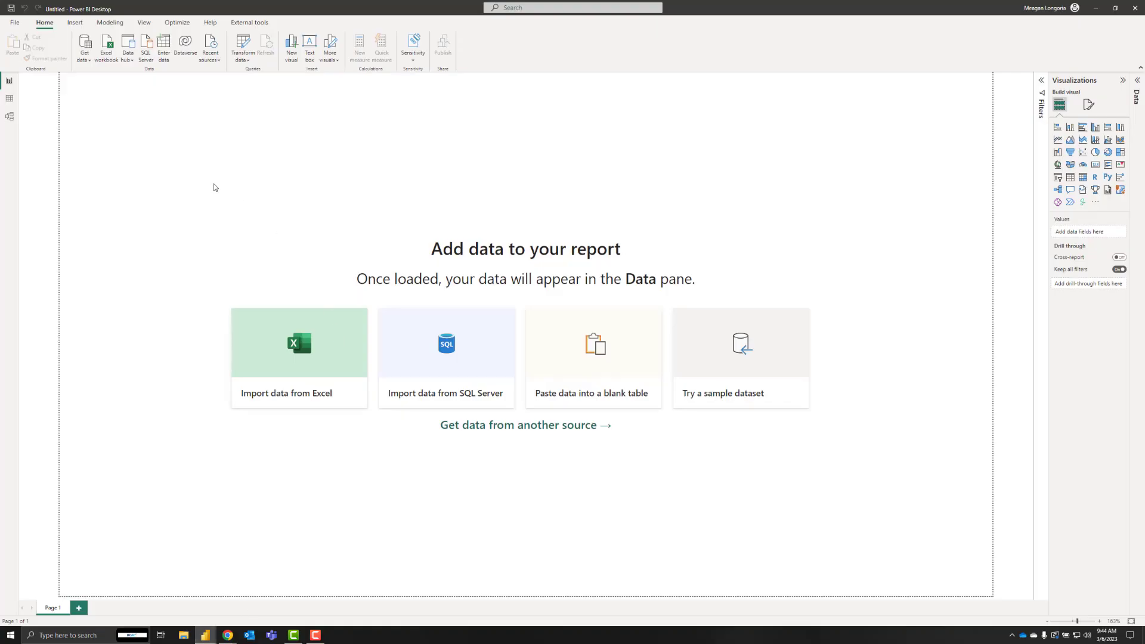
click(84, 62)
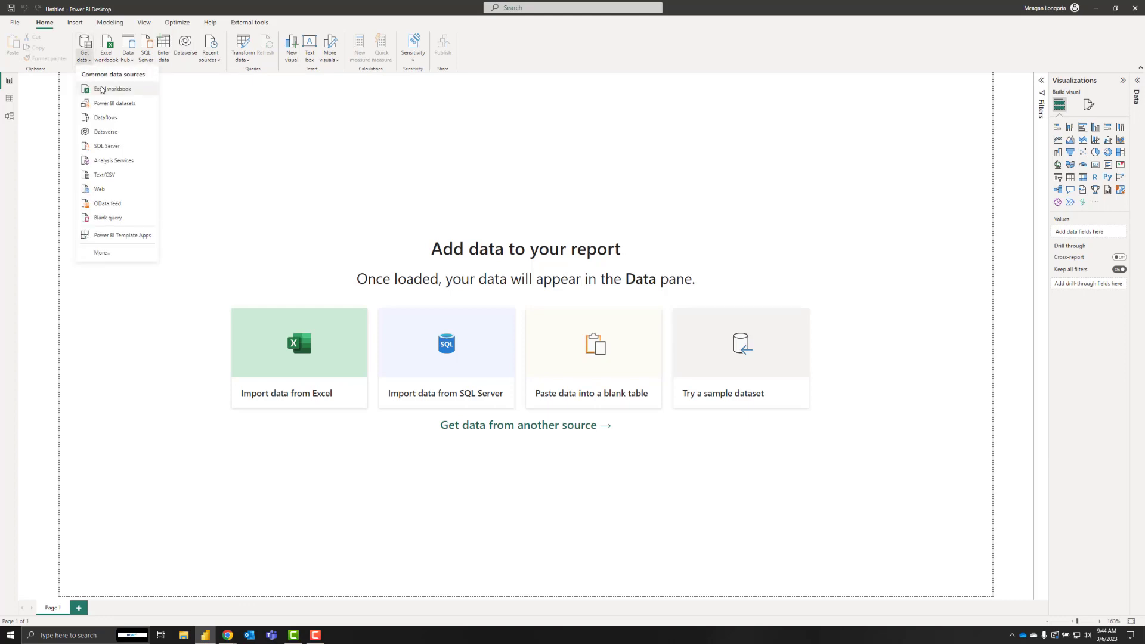
click(104, 91)
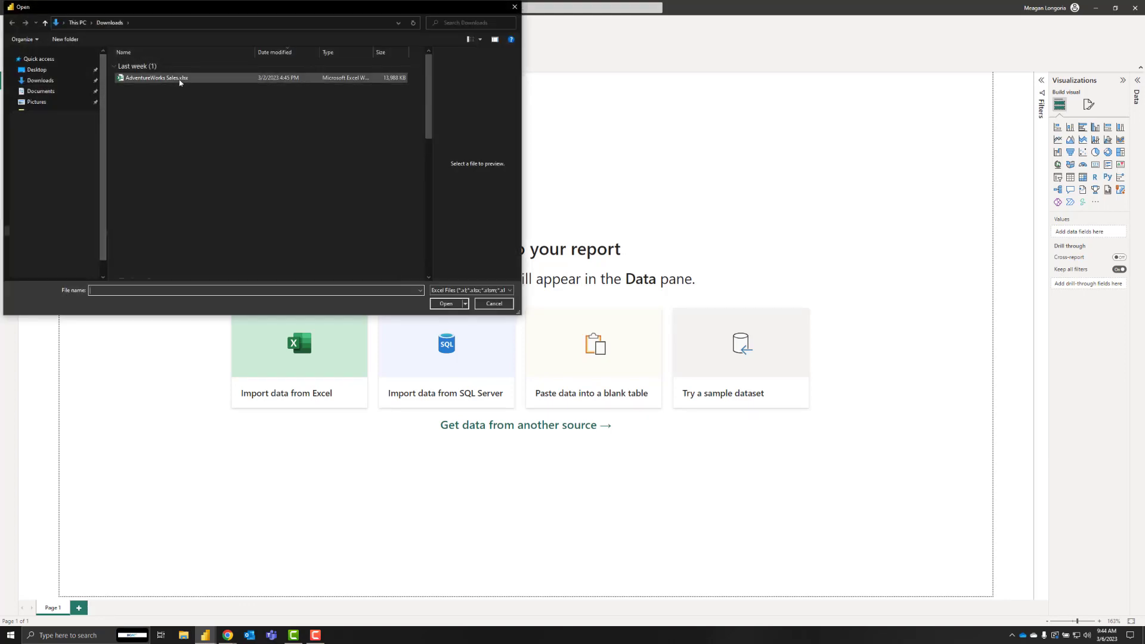
click(179, 78)
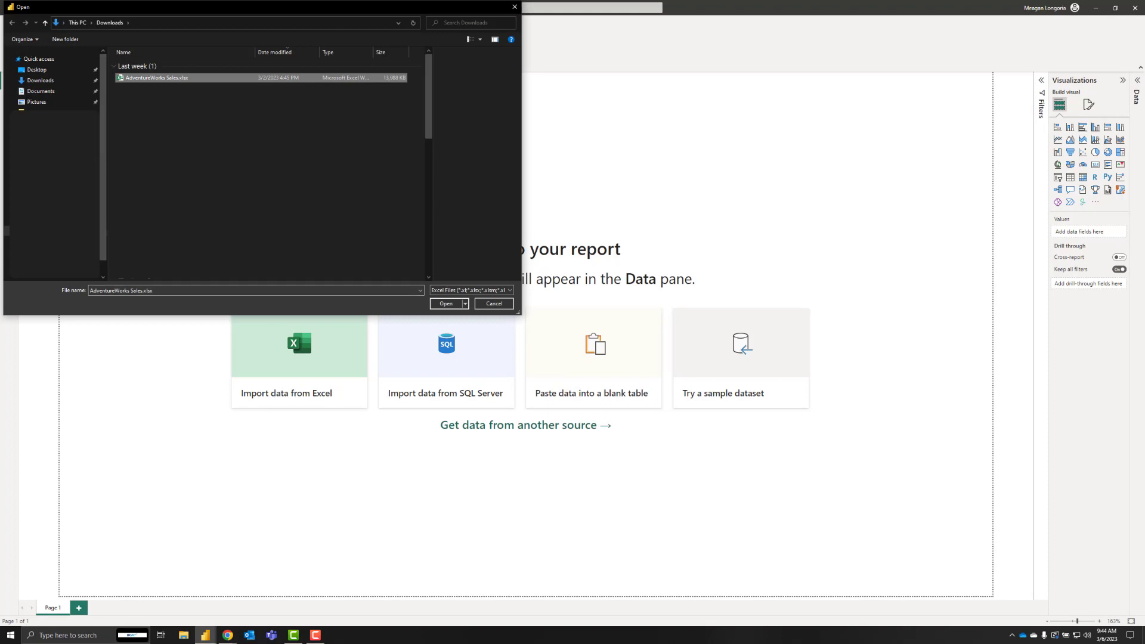
key(Return)
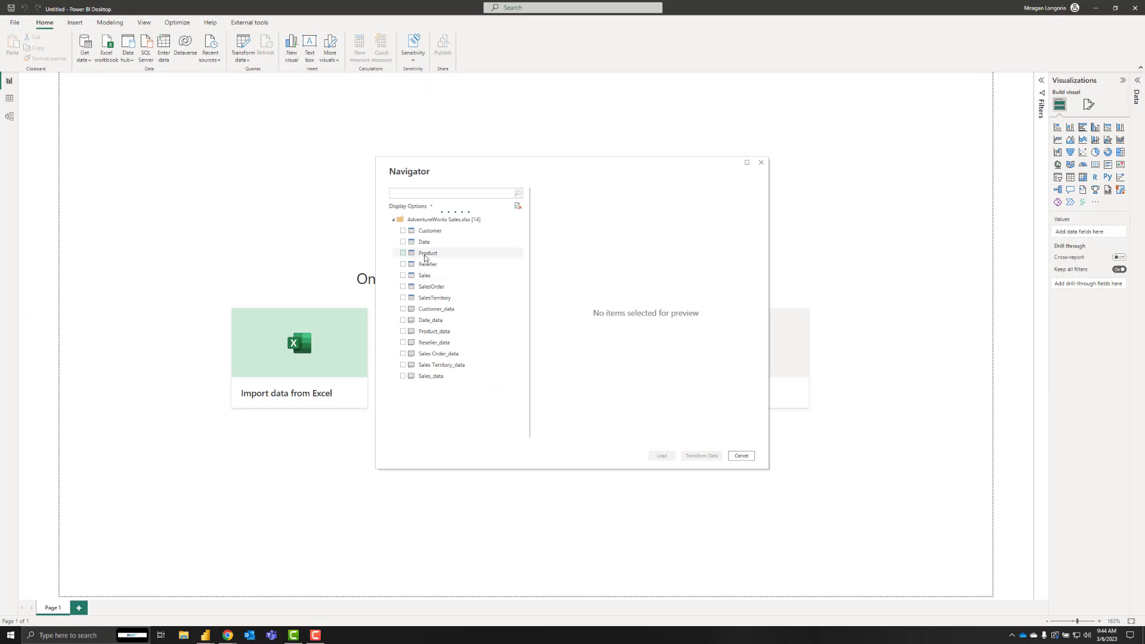
- Choose the Date, Product, SalesTerritory and Sales tables for import and open them in a maximized Power Query Editor
click(403, 242)
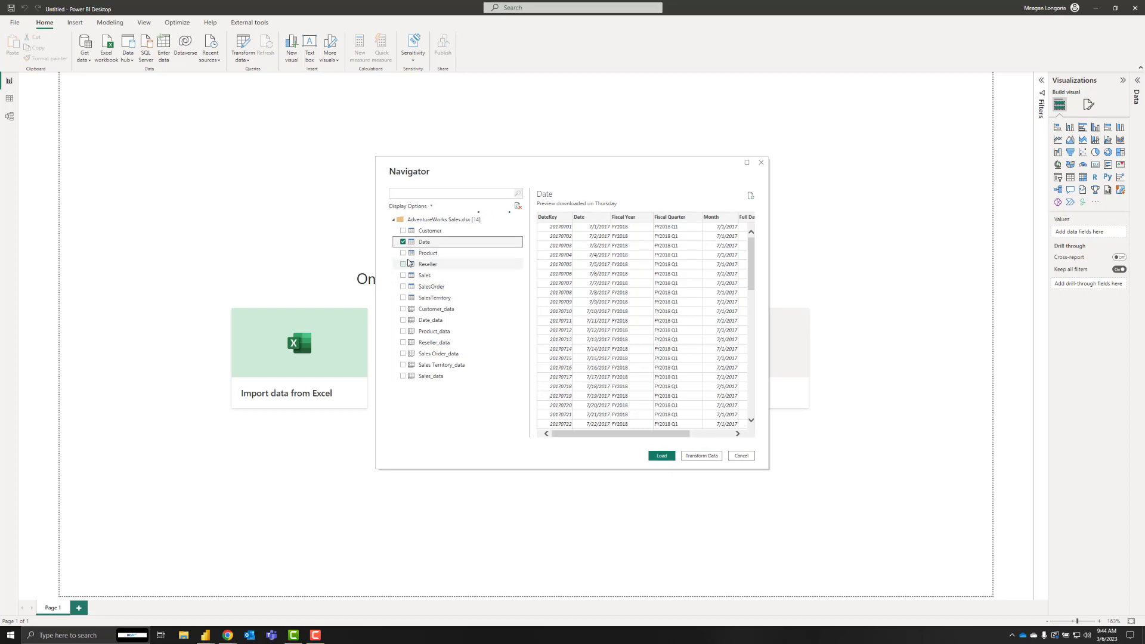
click(403, 254)
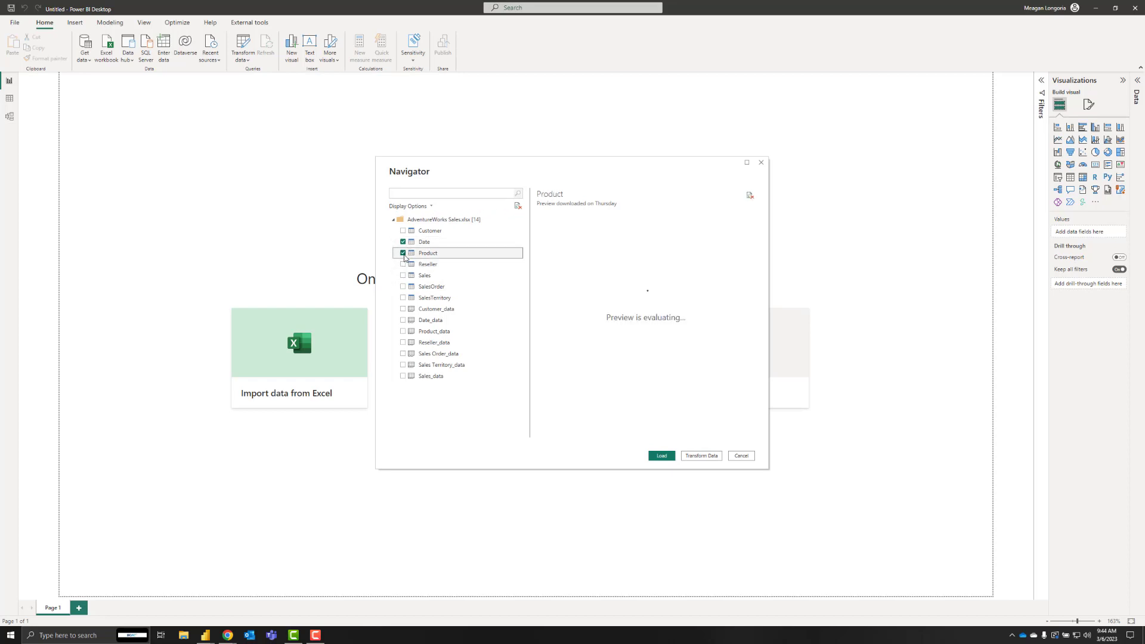
click(403, 298)
click(404, 276)
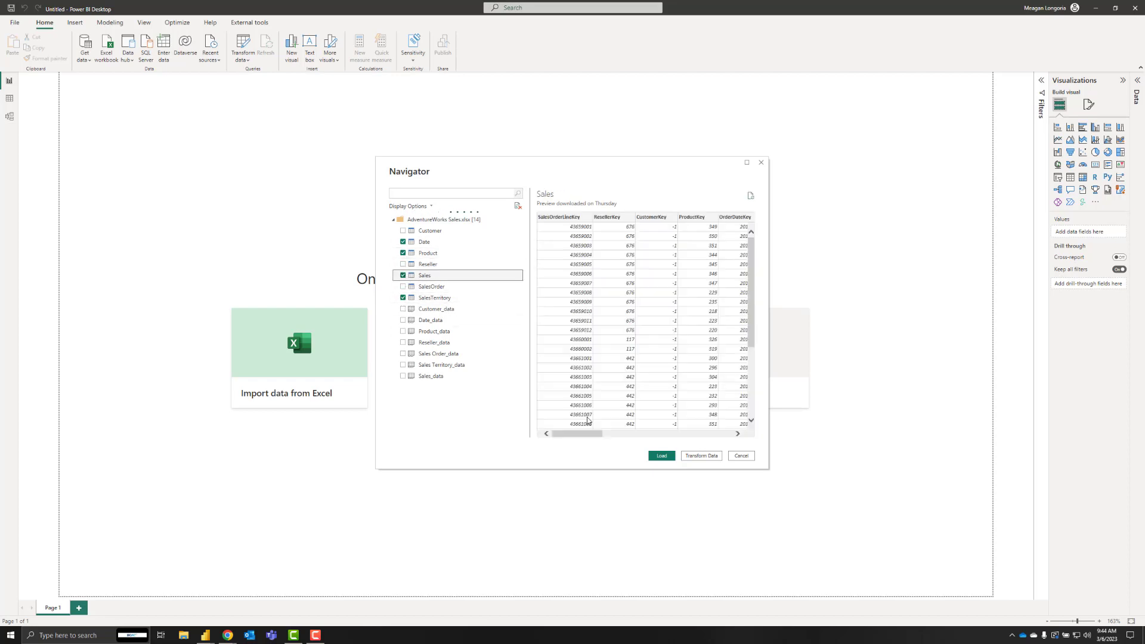
key(alt+Tab)
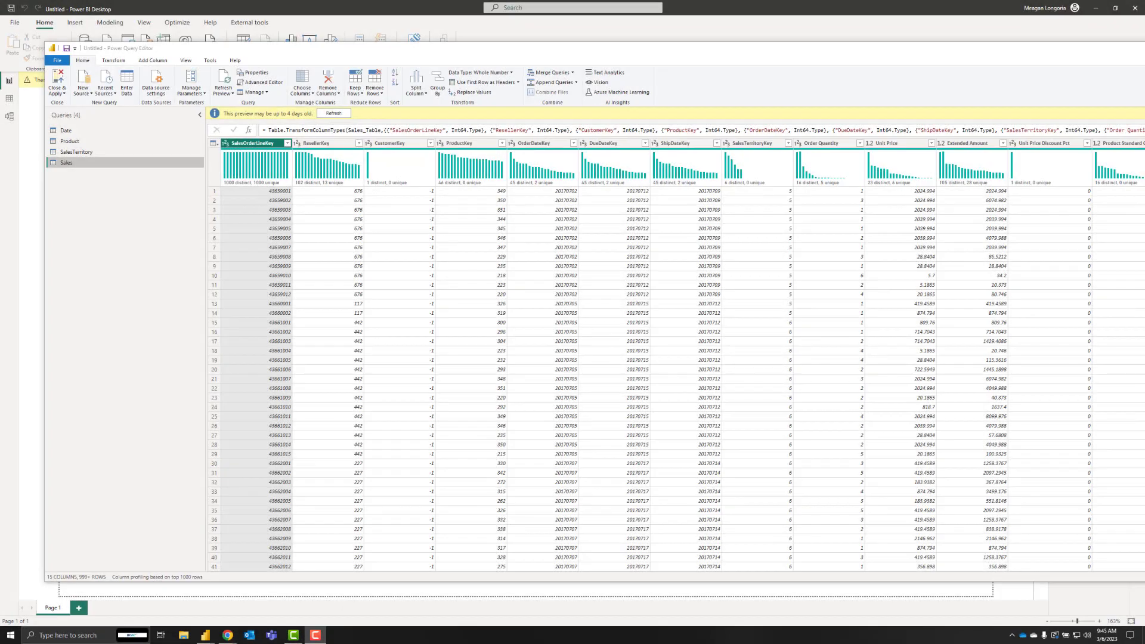
double_click(527, 53)
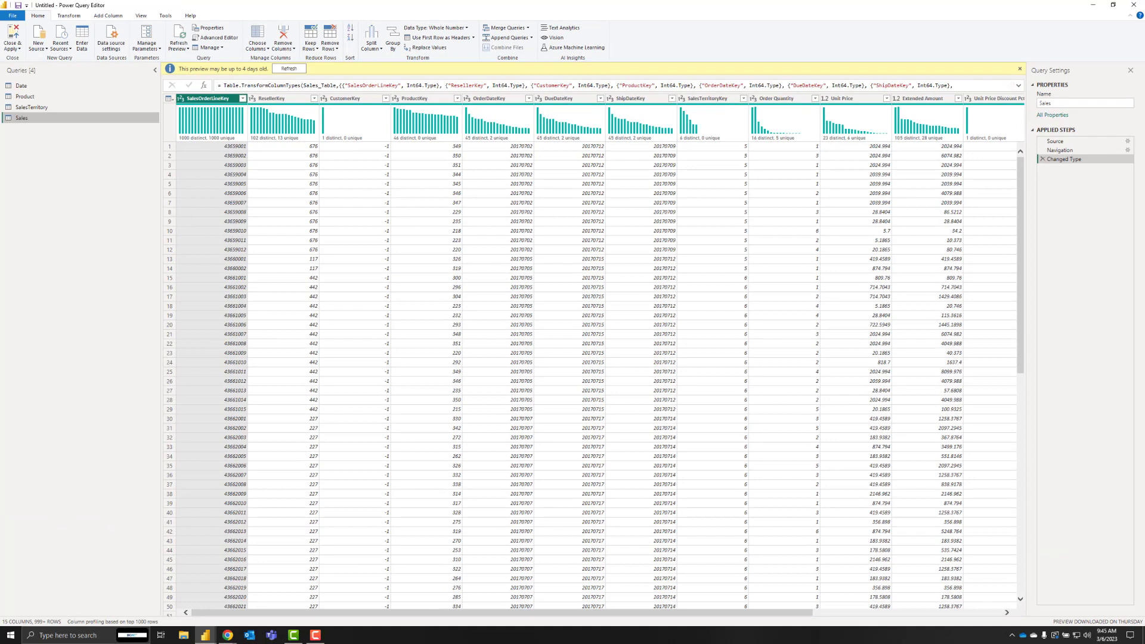
- Add a Text custom column Country/Region to SalesTerritory with the formula if [Region] = [Country] then [Region] else [Country] & " " & [Region]
click(40, 108)
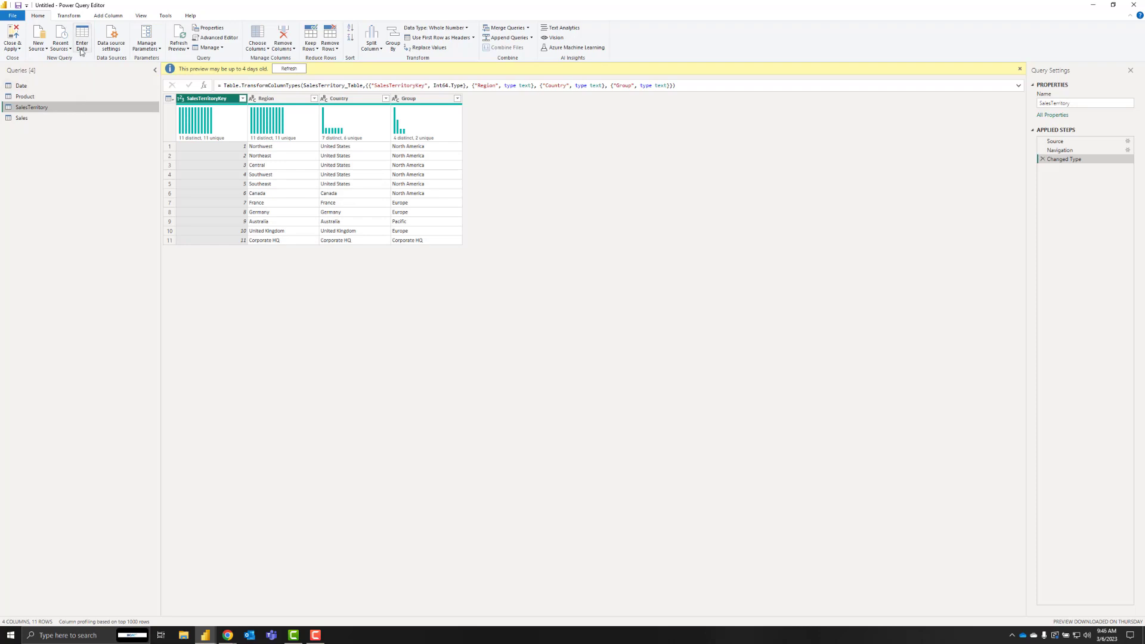
click(100, 18)
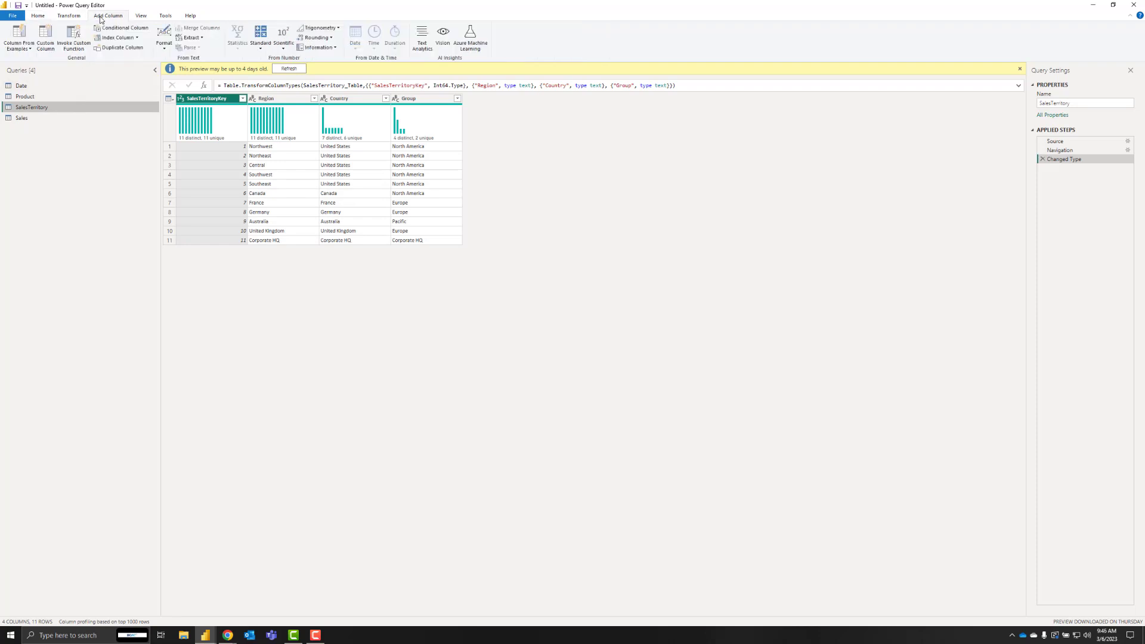
click(45, 39)
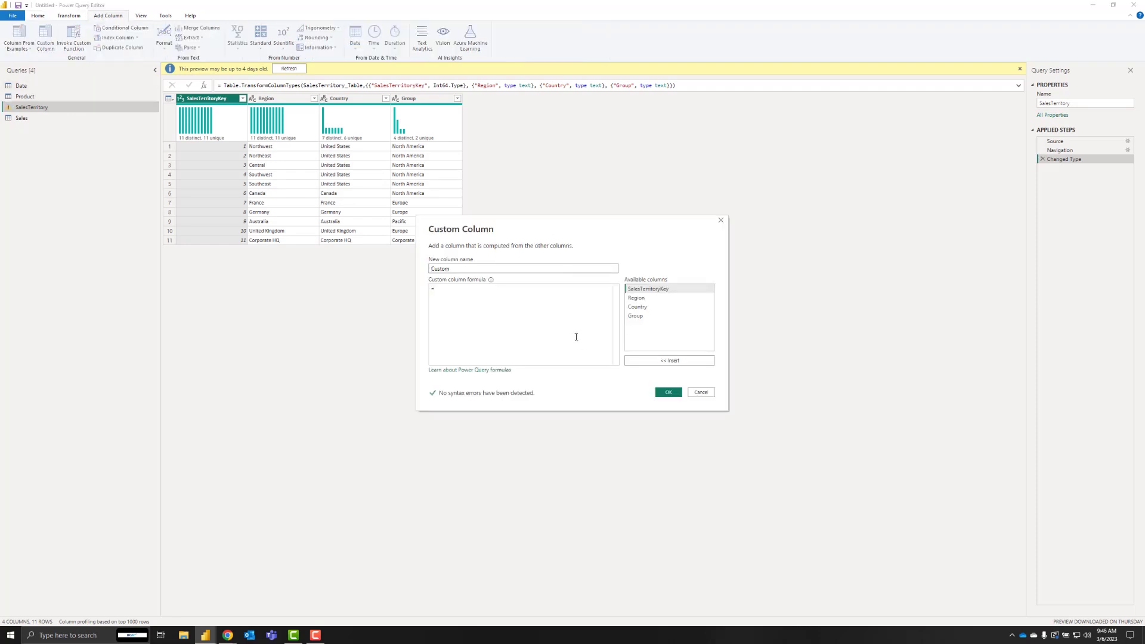
click(572, 323)
text(if [Region] = [Country] then [Region] else [Country] & " " & [Region])
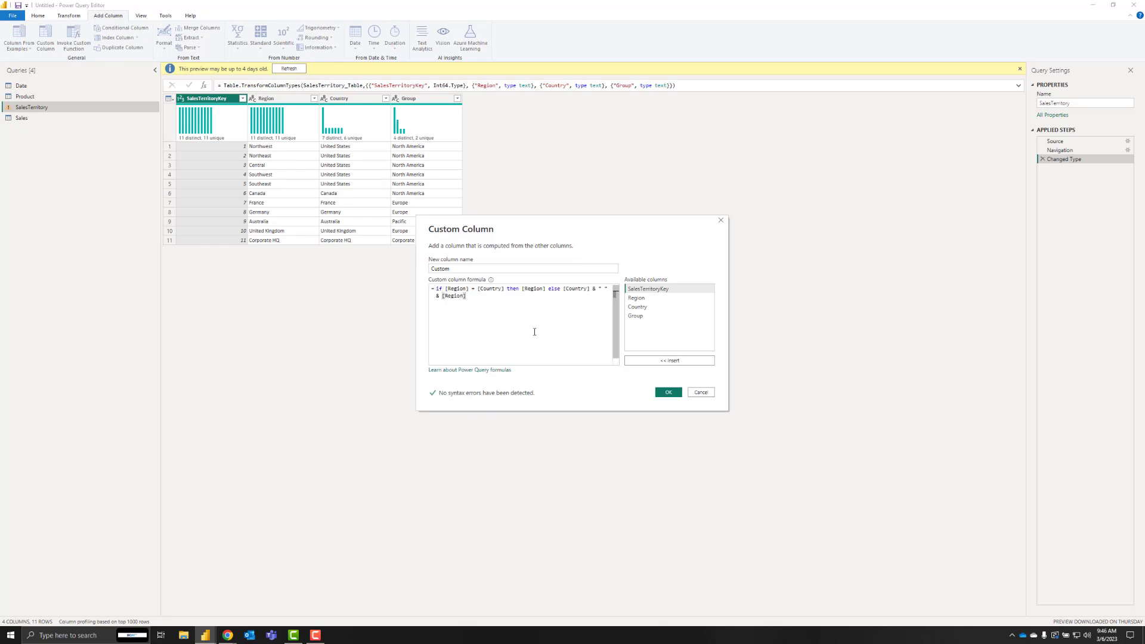
key(shift+Tab)
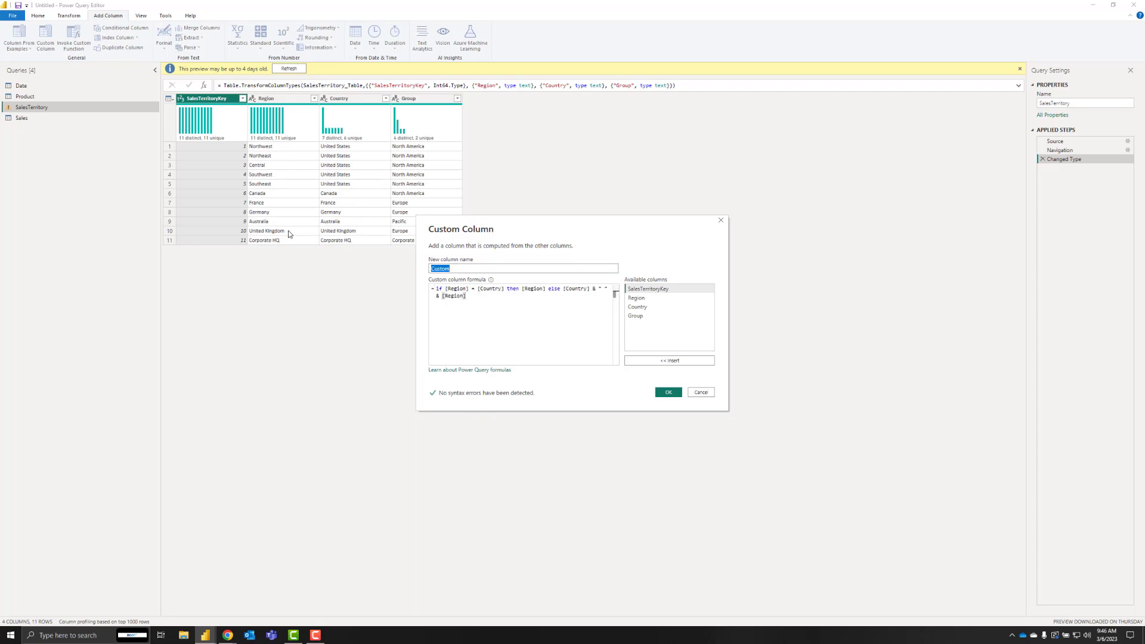
text(Country/Region)
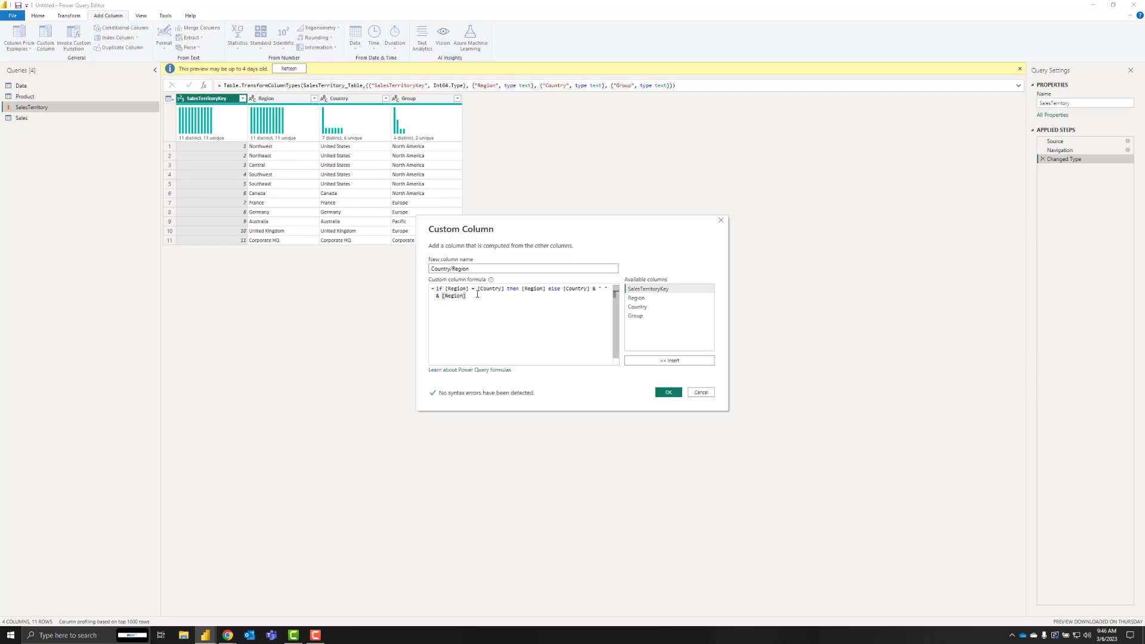
click(669, 392)
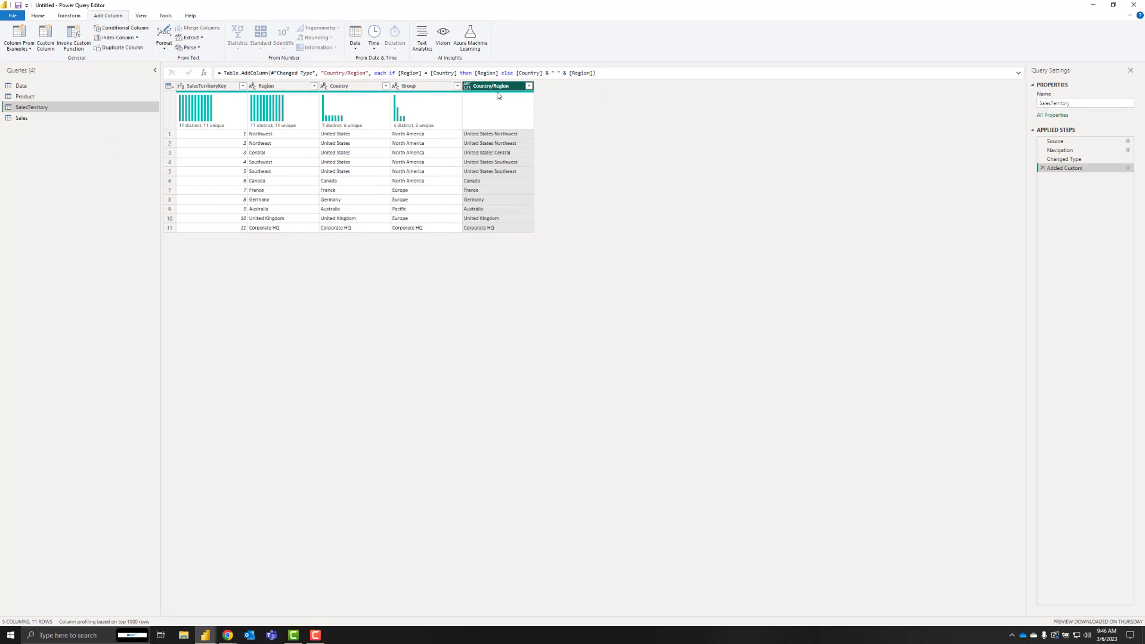
click(467, 86)
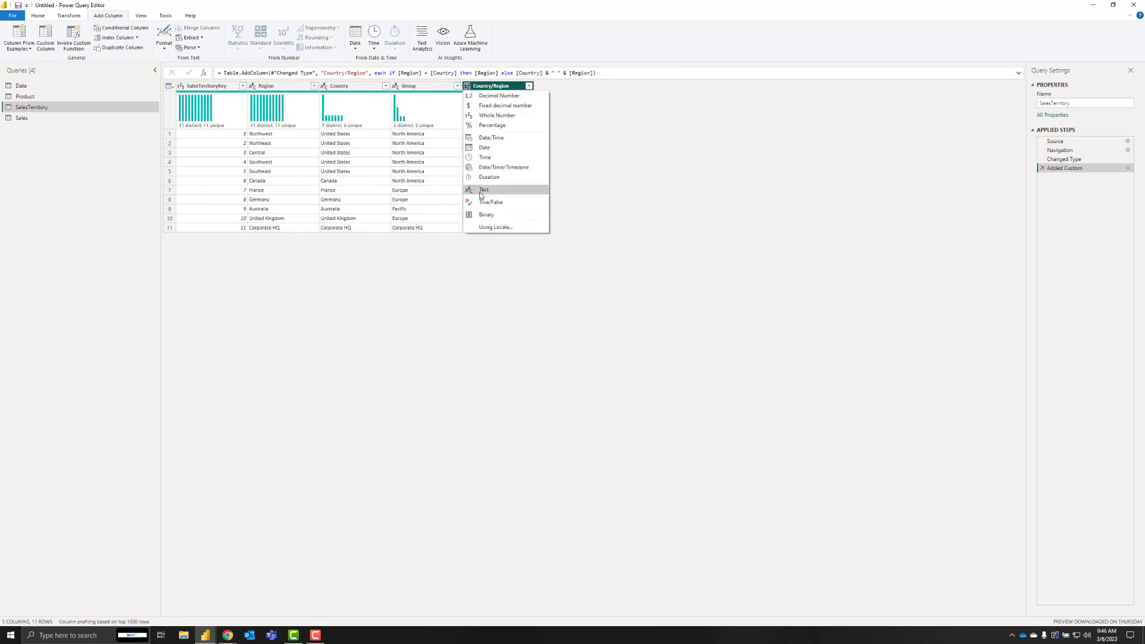
click(484, 189)
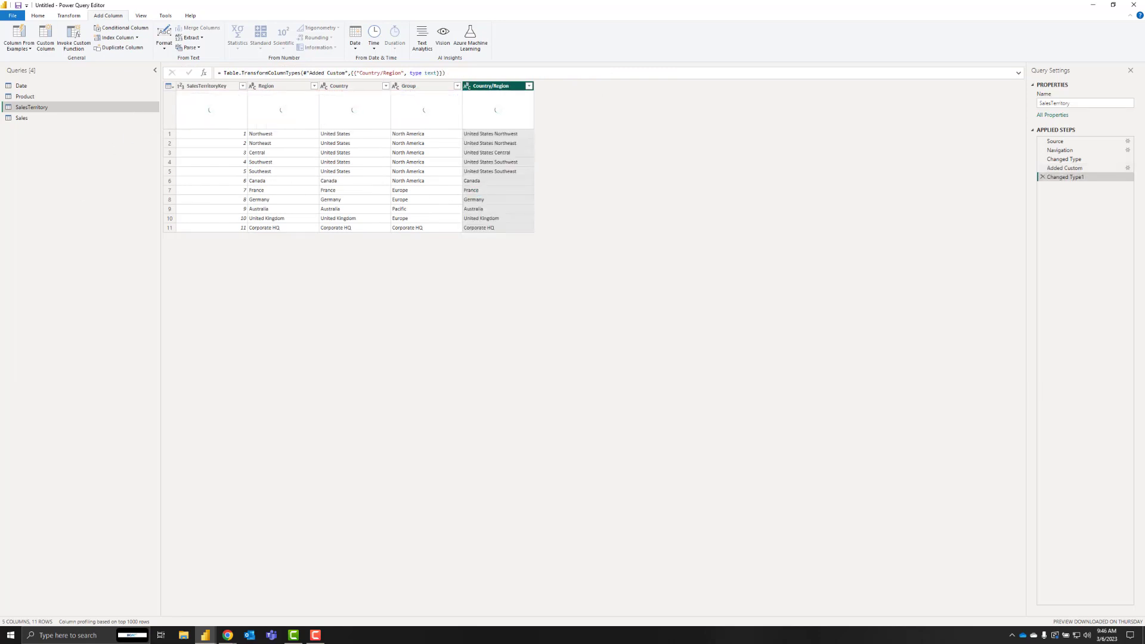
- Check the columns of the Sales, Product and Date queries, and apply all queries to the report
click(22, 118)
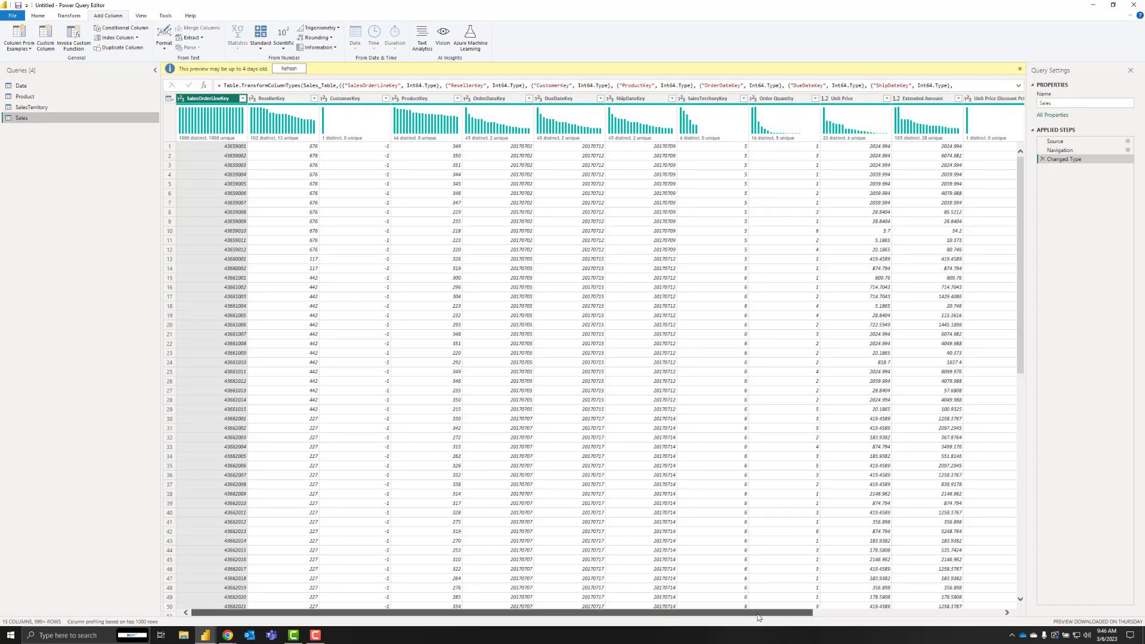
drag(758, 617, 948, 618)
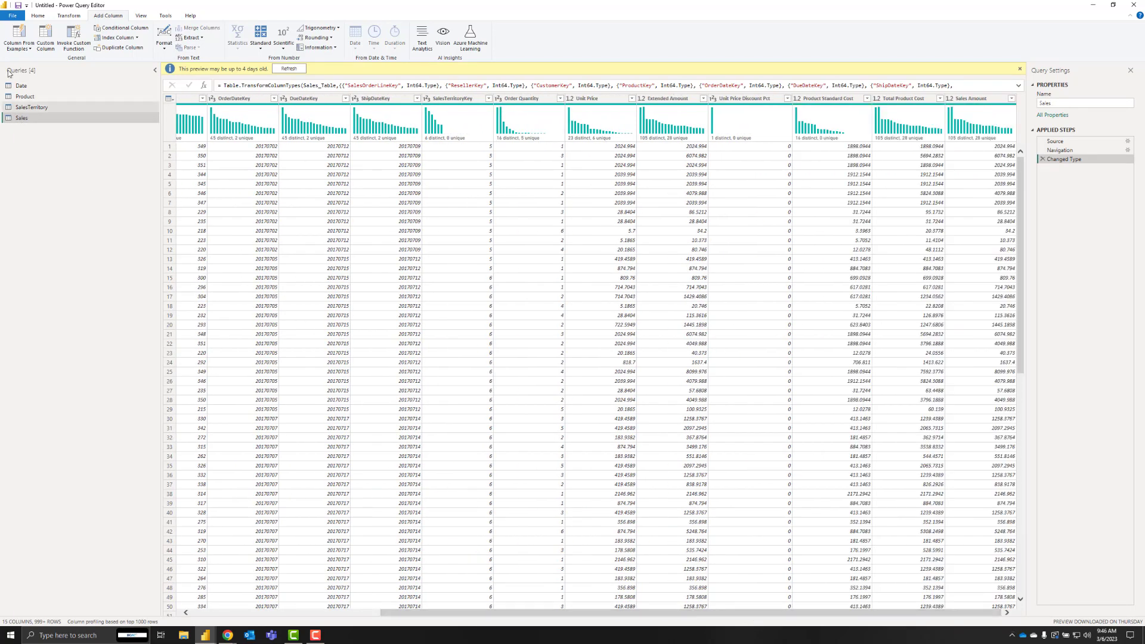
click(25, 96)
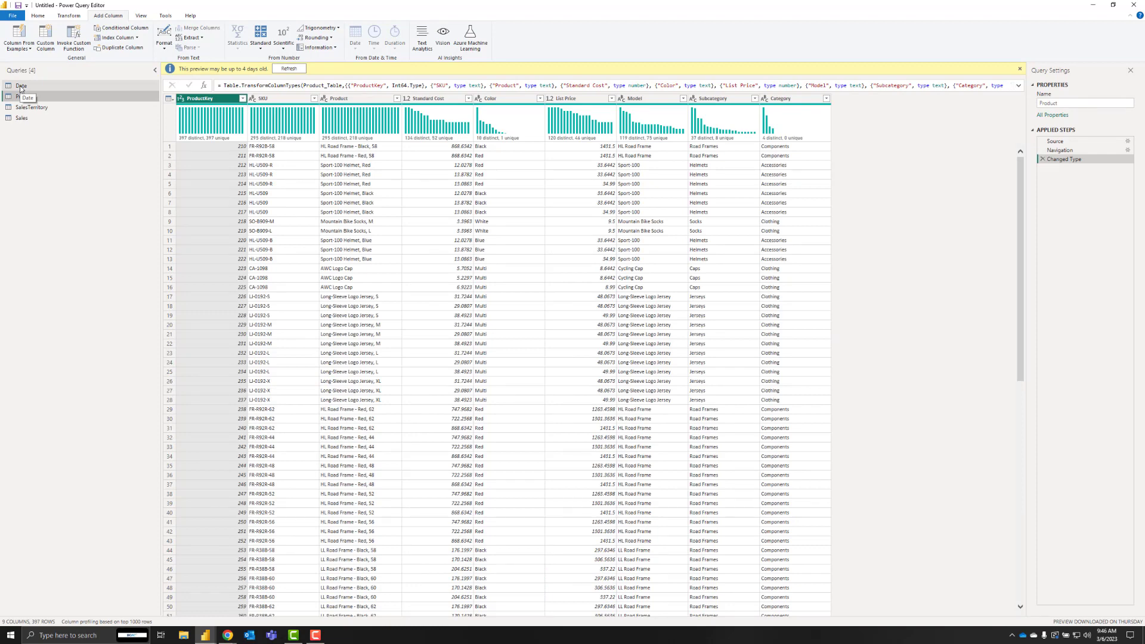
click(21, 86)
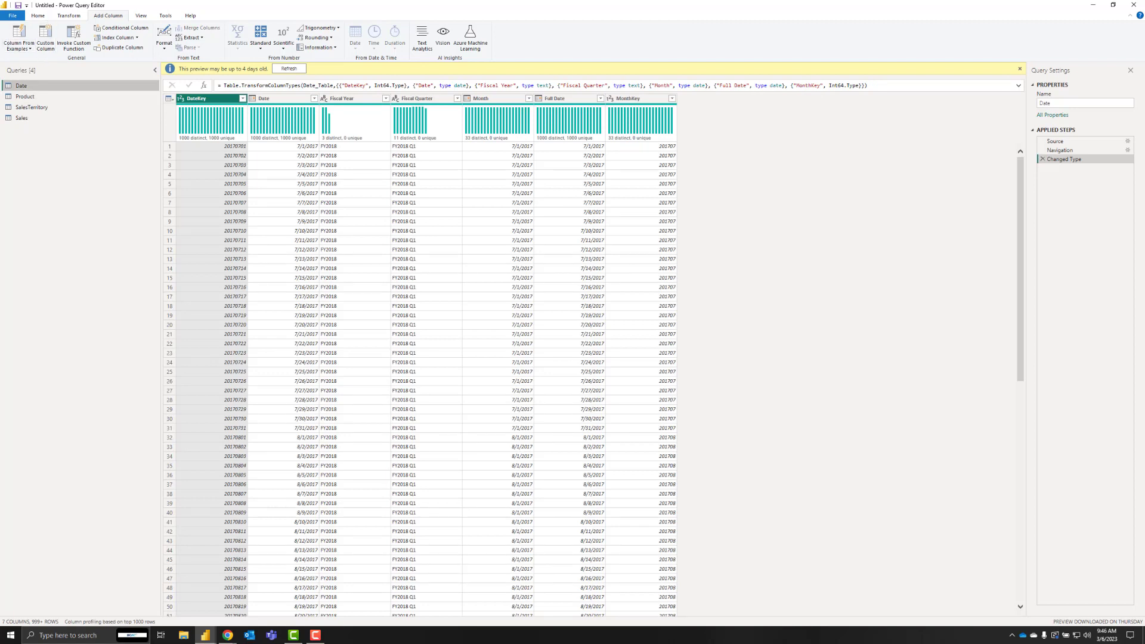
click(38, 16)
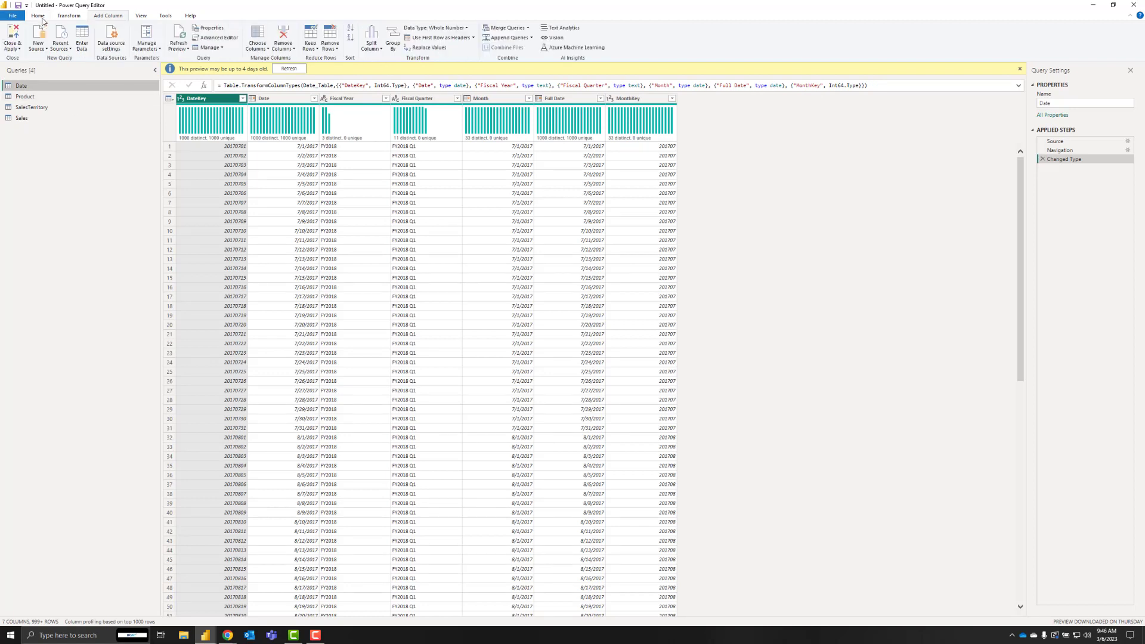
click(12, 36)
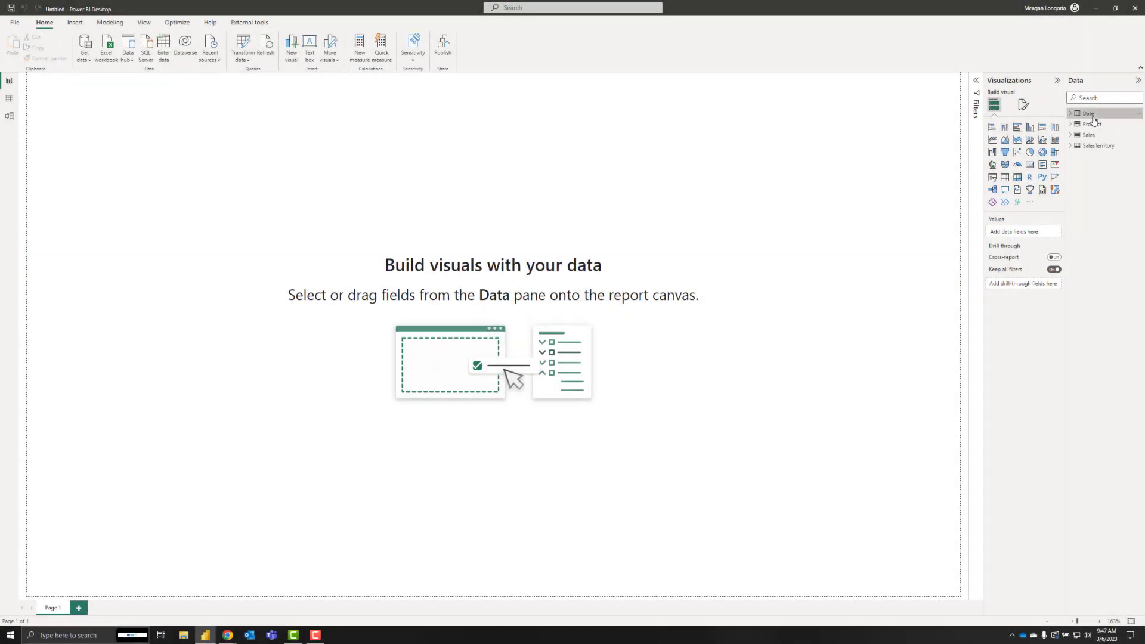
- Mark the Date table as the date table, using its Date column
click(114, 51)
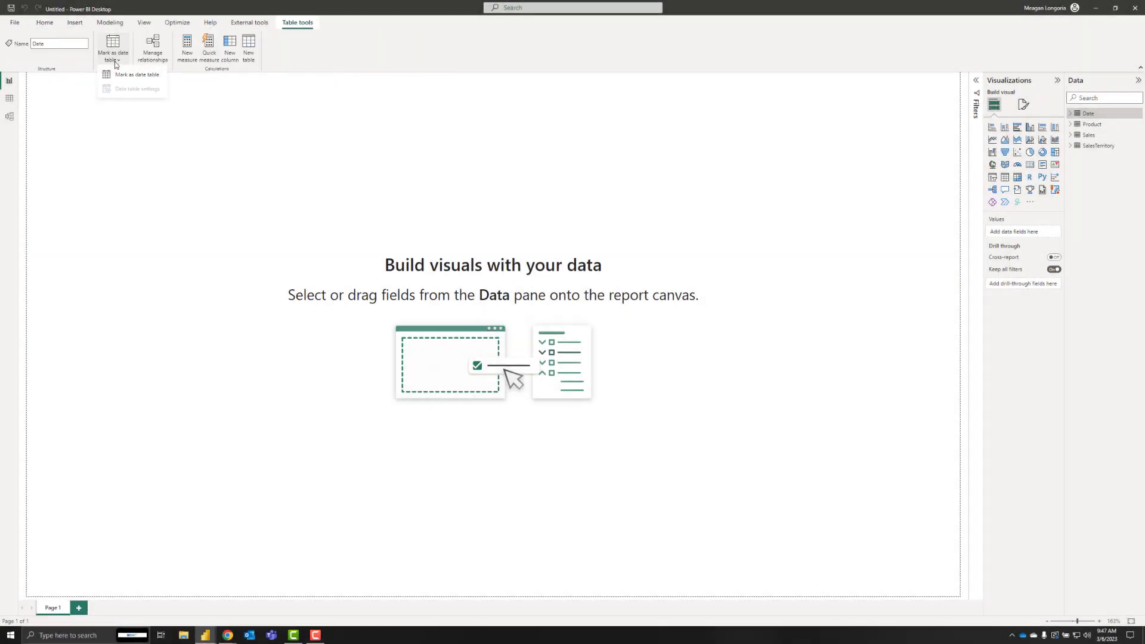
click(118, 77)
click(562, 304)
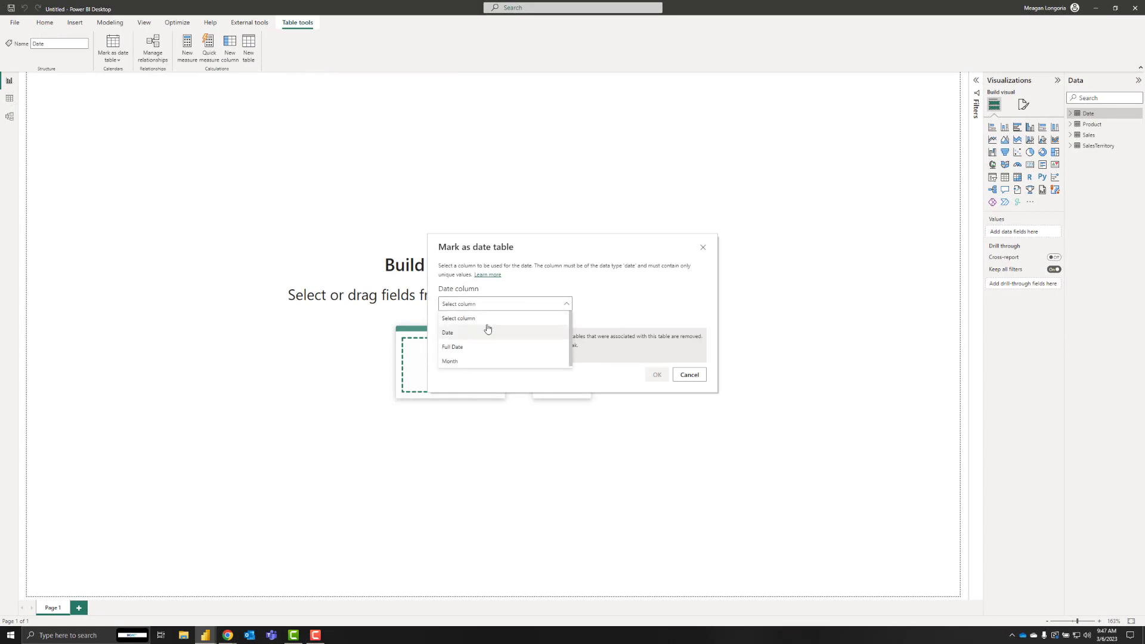
click(479, 333)
click(656, 374)
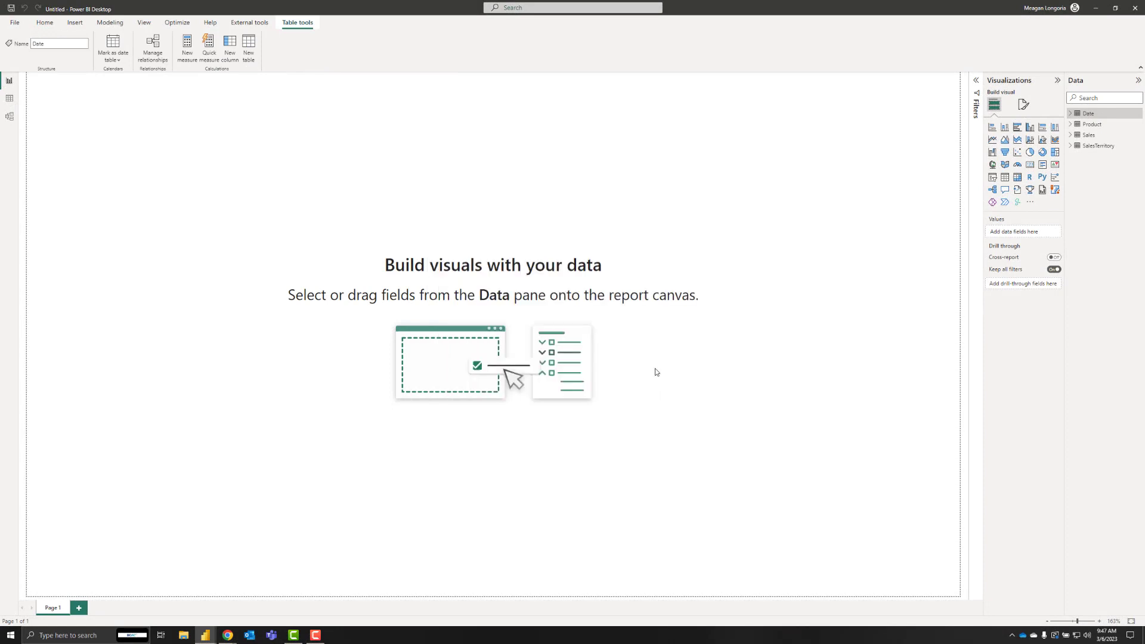
- Create a relationship in the data model between OrderDateKey in the Sales table and DateKey in the Date table
click(10, 116)
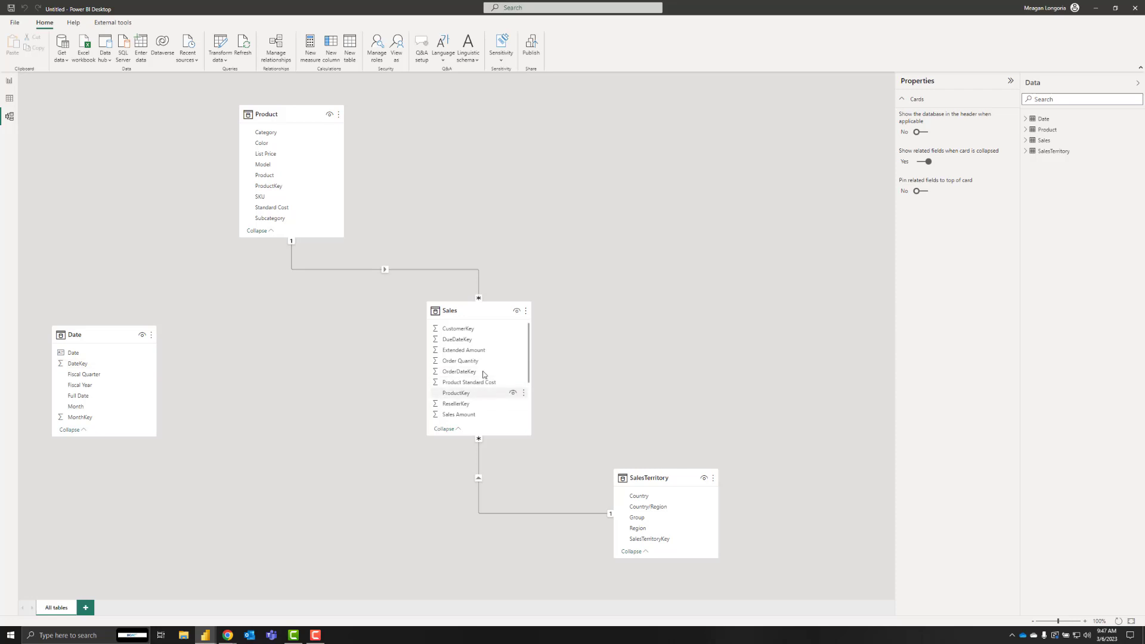
click(529, 364)
scroll(528, 364, down, 1)
drag(472, 355, 81, 363)
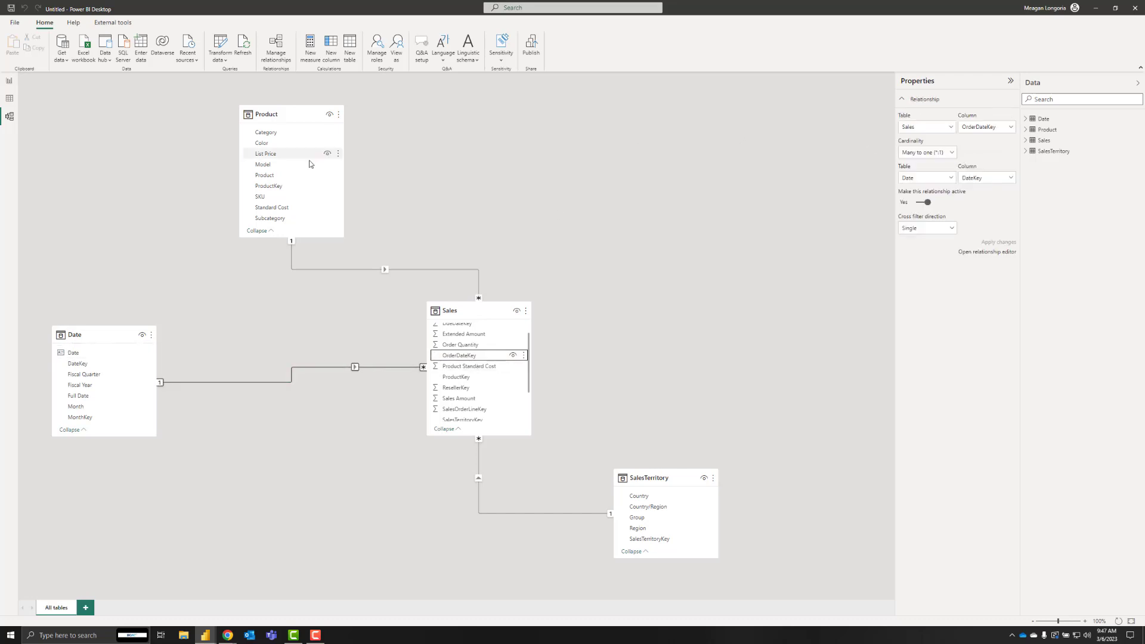
- Check the key columns, cardinality and filter direction of the relationships from Sales to Product, SalesTerritory and Date
click(386, 269)
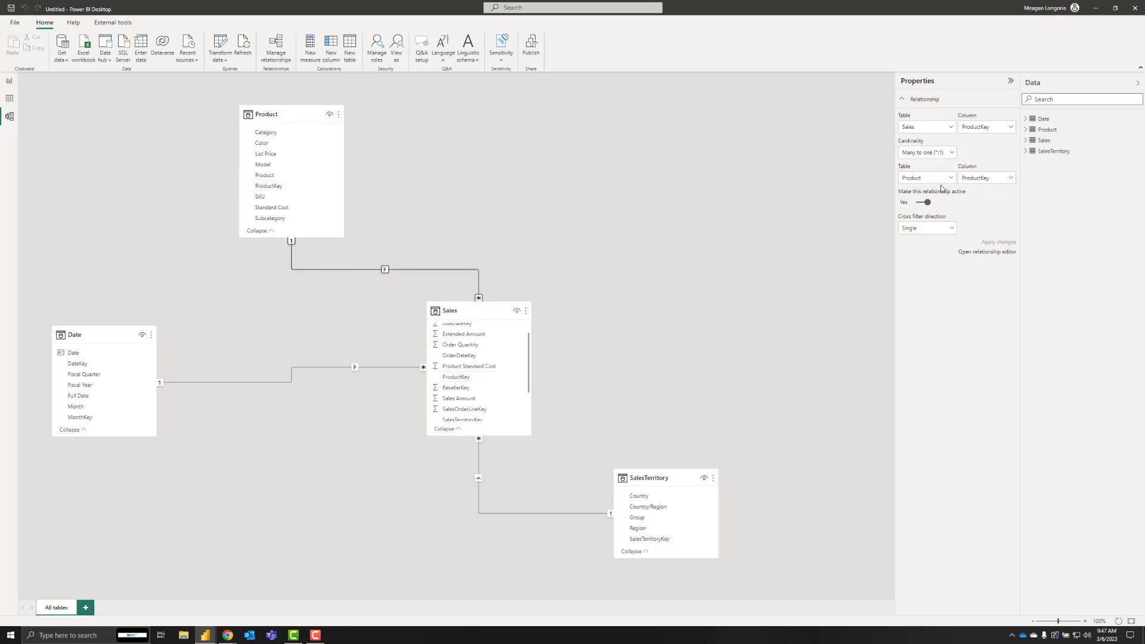
click(478, 479)
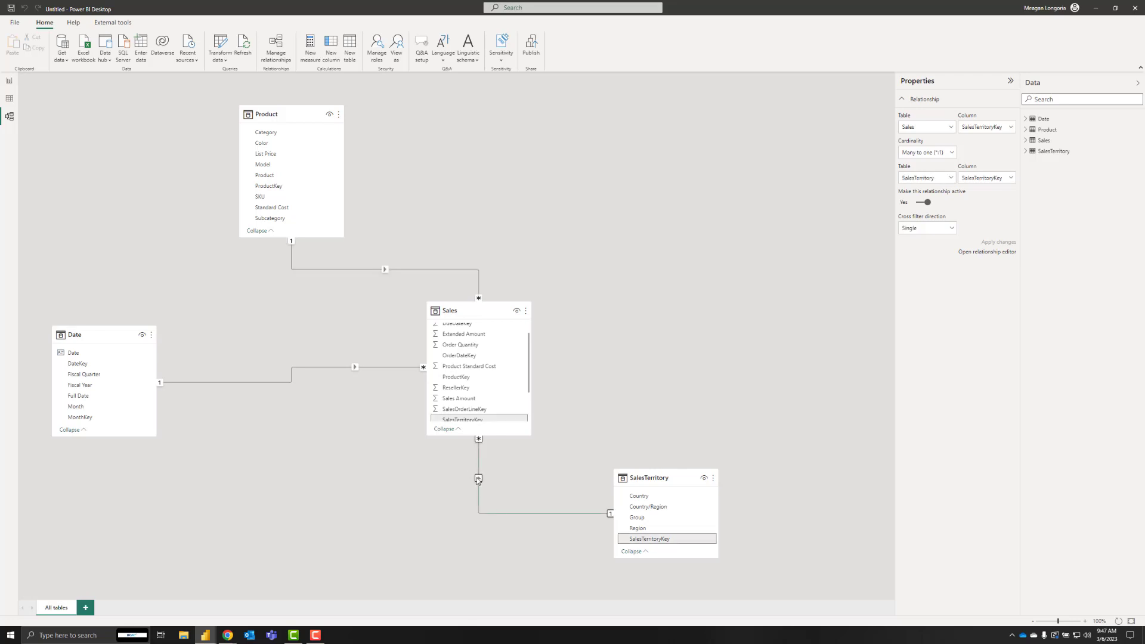
click(355, 367)
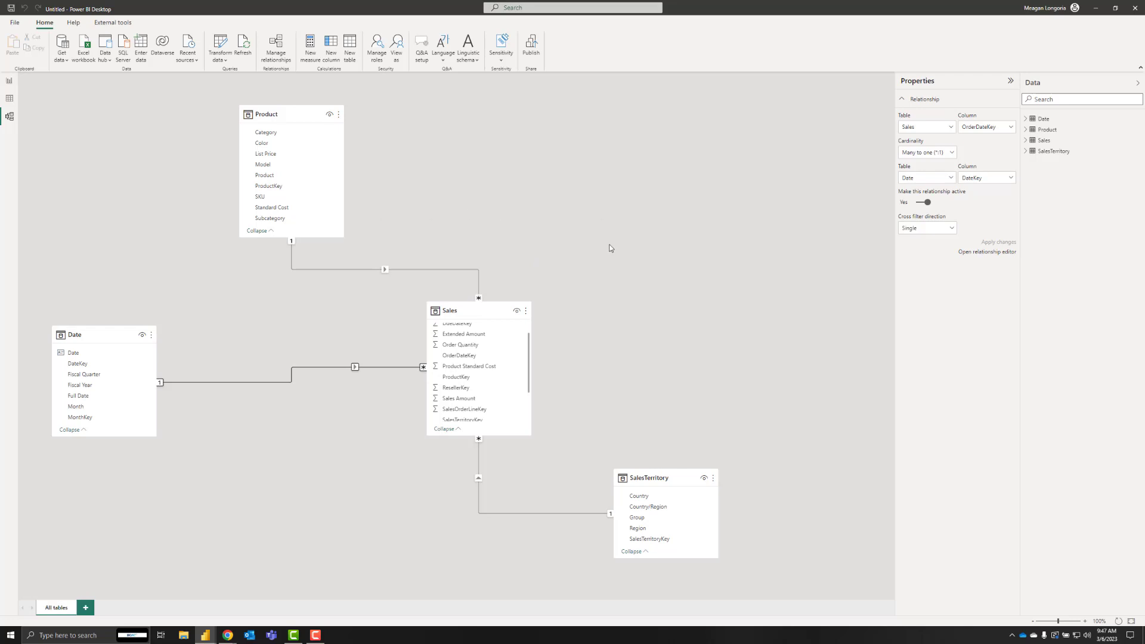
- Return to the report and create a calculated table with the formula _Measures = {Blank()}
click(9, 82)
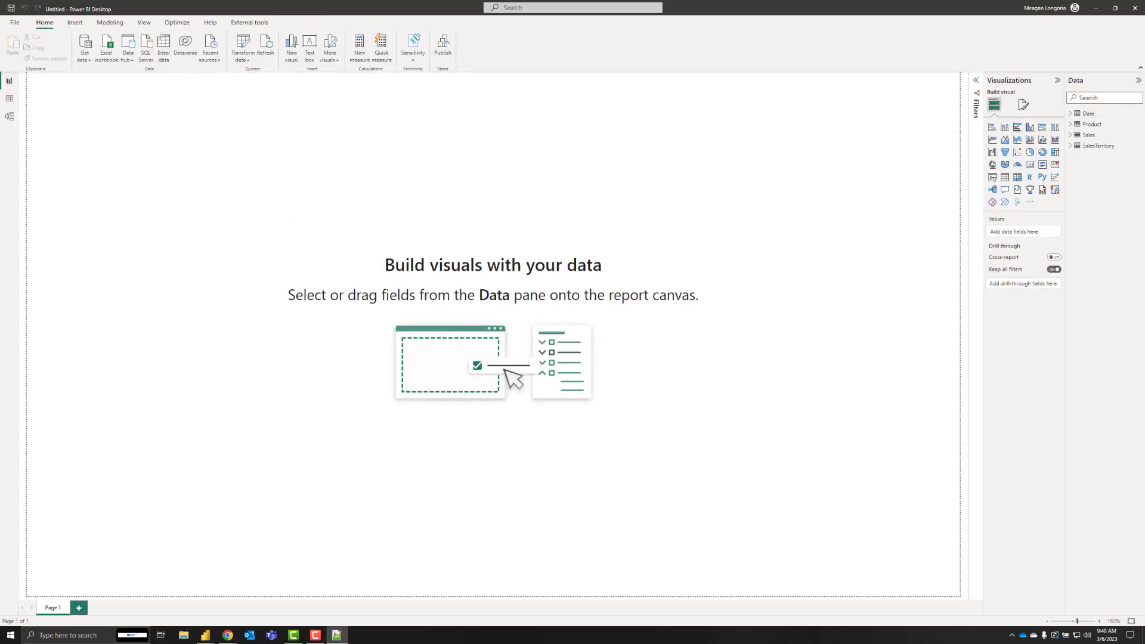
click(78, 24)
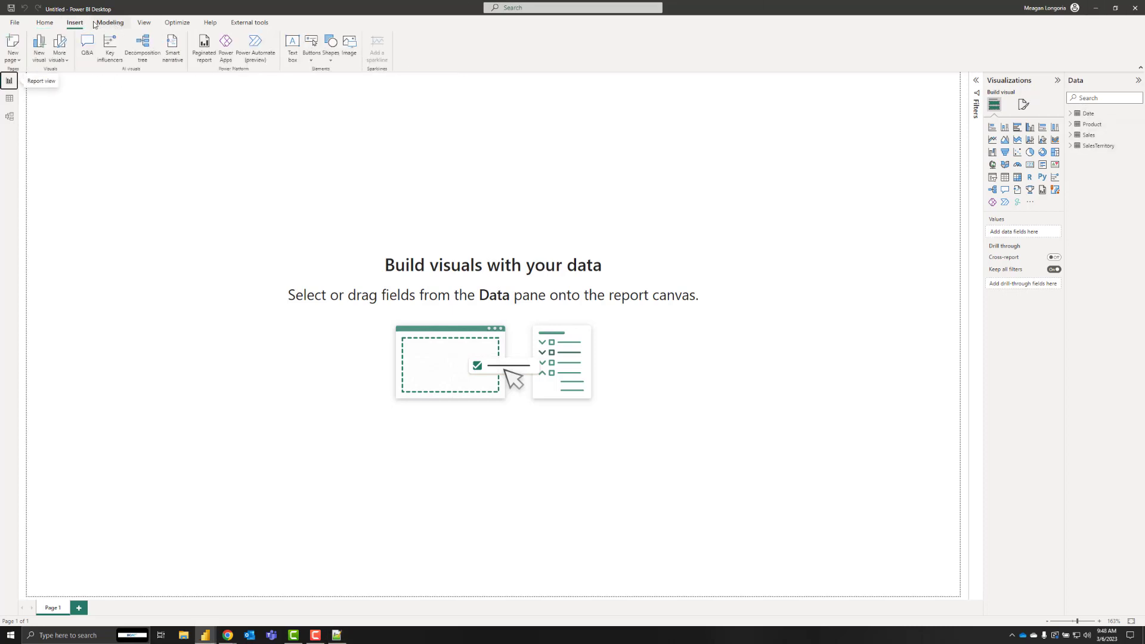
click(95, 24)
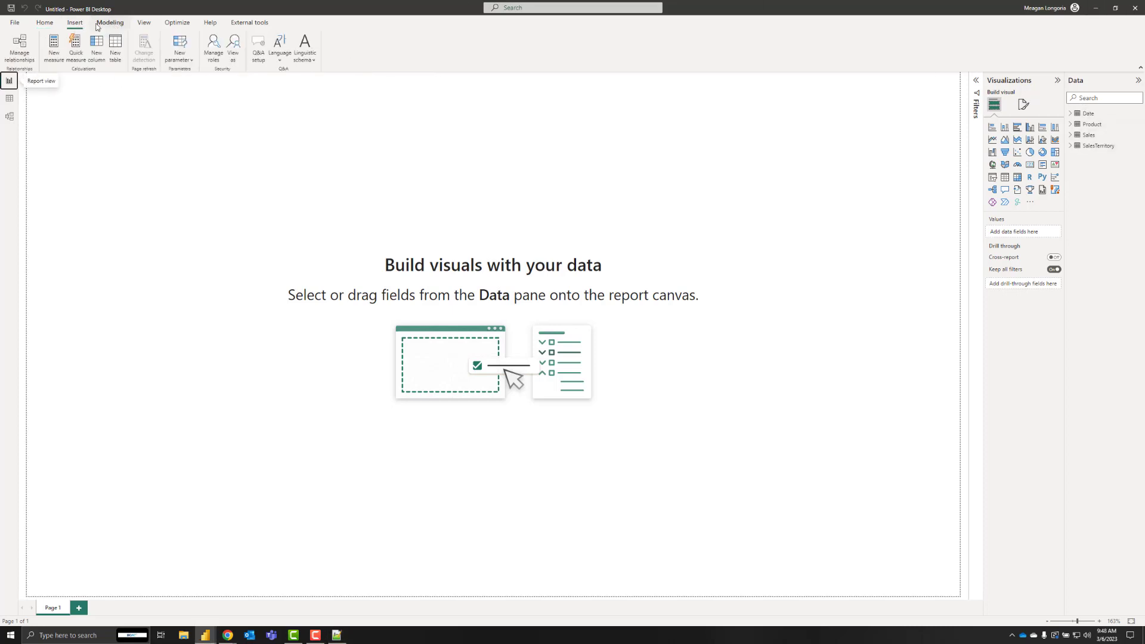
click(114, 55)
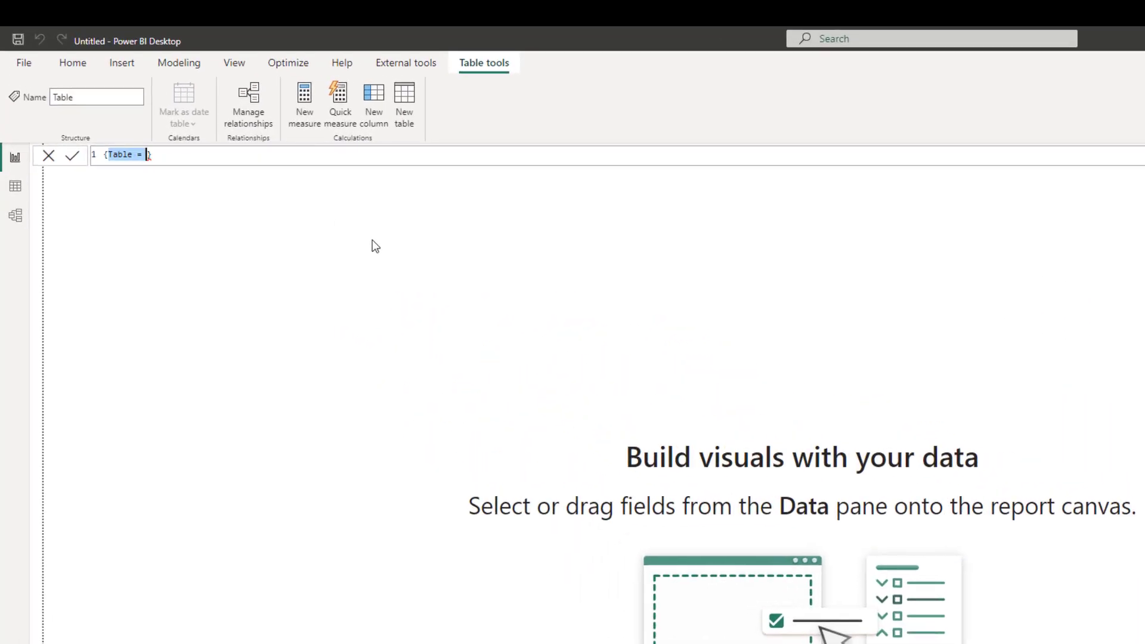
text({Blank)
key(ctrl+shift+Left)
text(_Measures =)
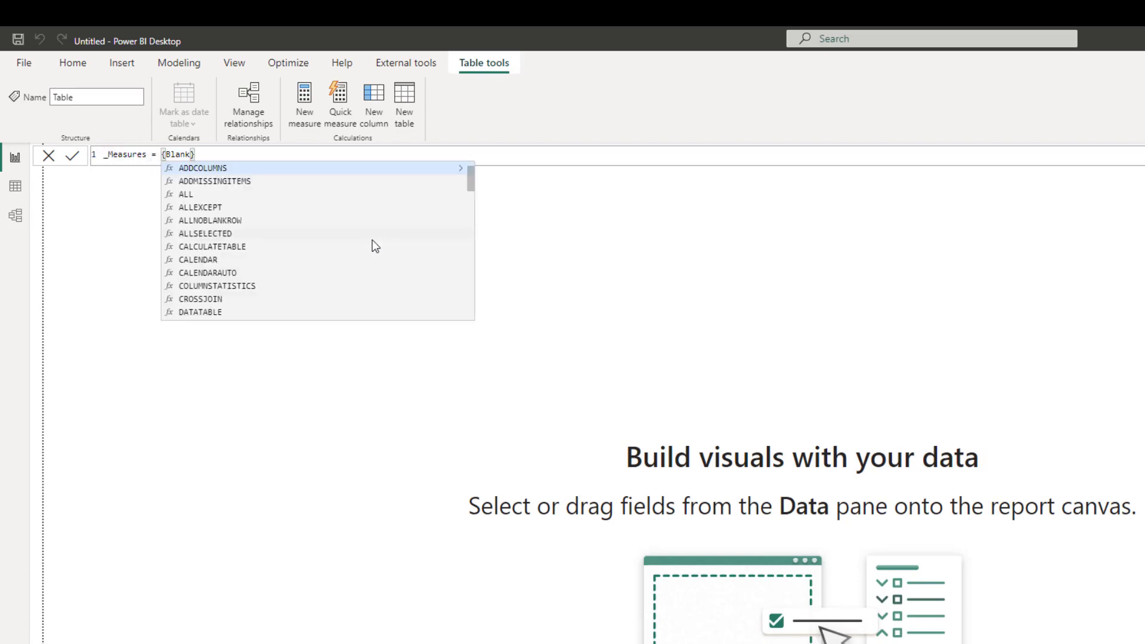
key(Escape)
key(Right)
key(shift+Right)
key(shift+Right)
key(shift+Right)
key(shift+Right)
key(shift+Right)
text(())
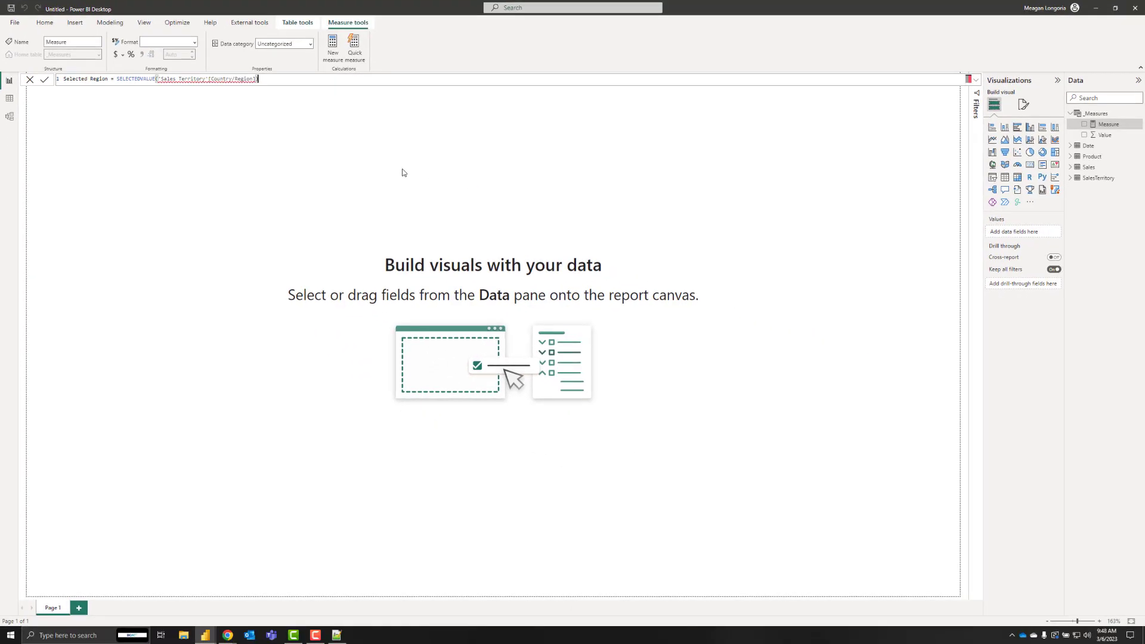
- Rename the SalesTerritory table to Sales Territory to match the Selected Region formula, and select that measure
double_click(1095, 178)
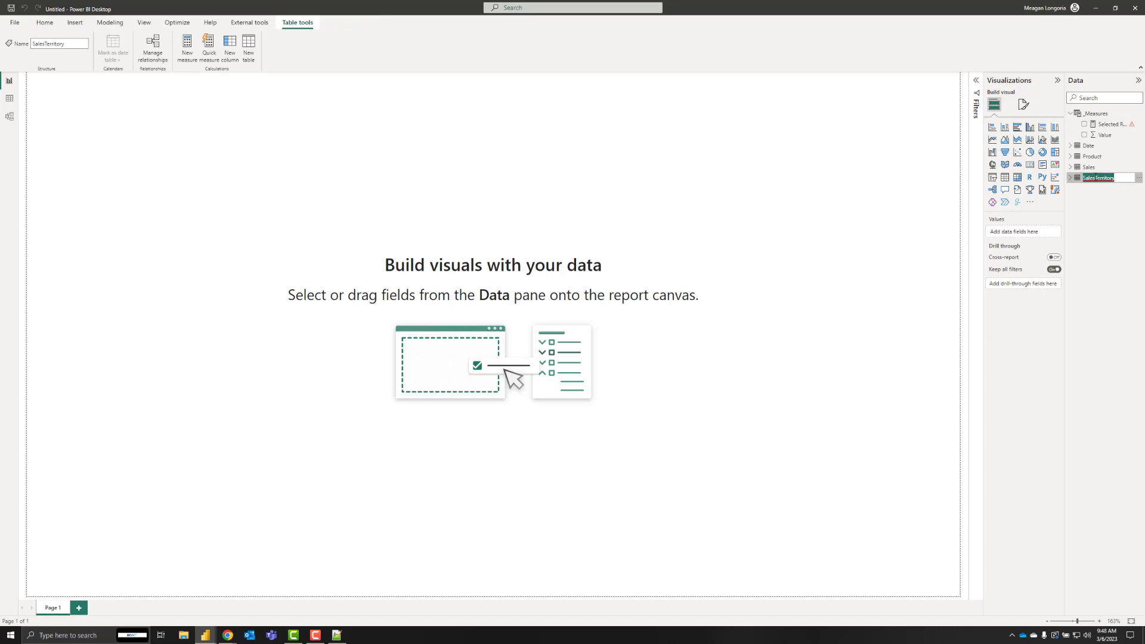
click(1095, 177)
key(Return)
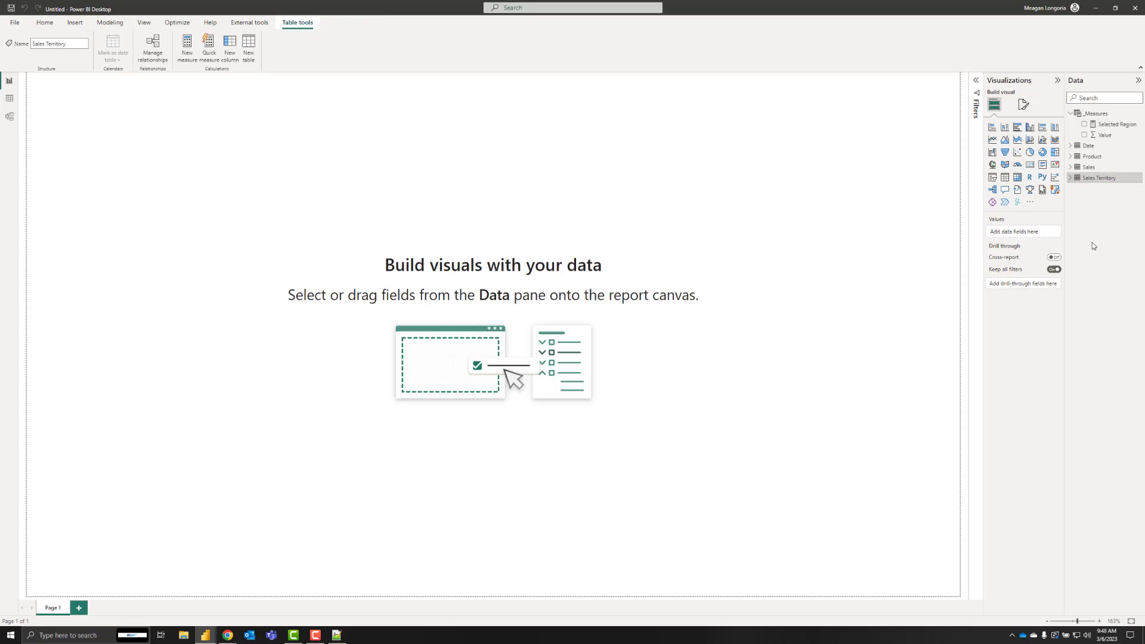
click(1091, 127)
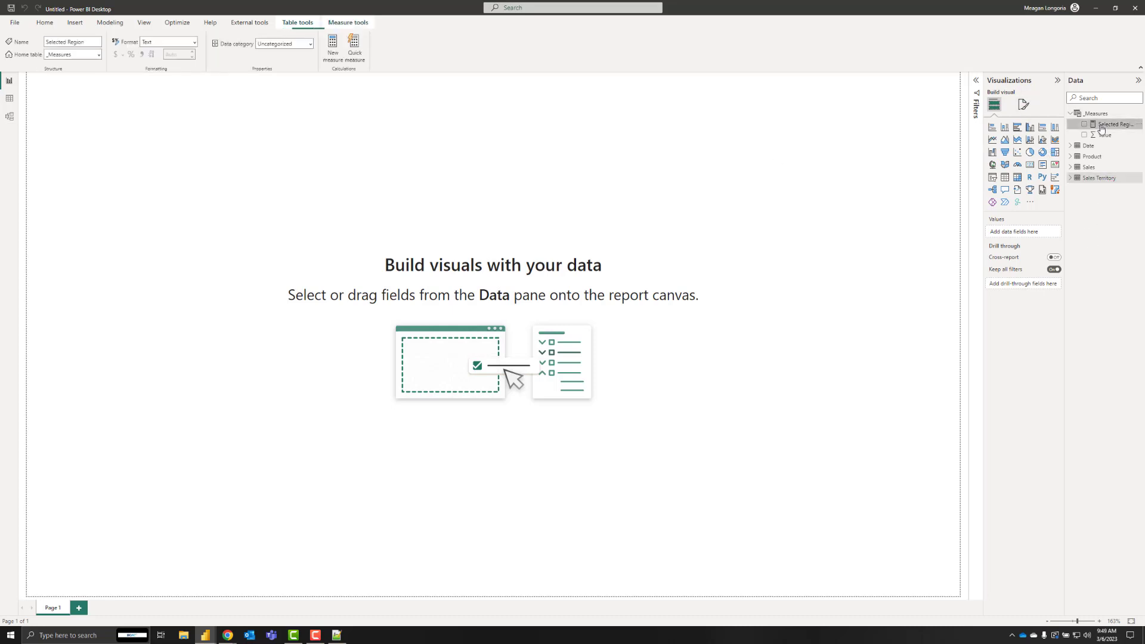
- Add a measure Cost = Sum('Sales'[Total Product Cost]) to the _Measures table
right_click(1098, 141)
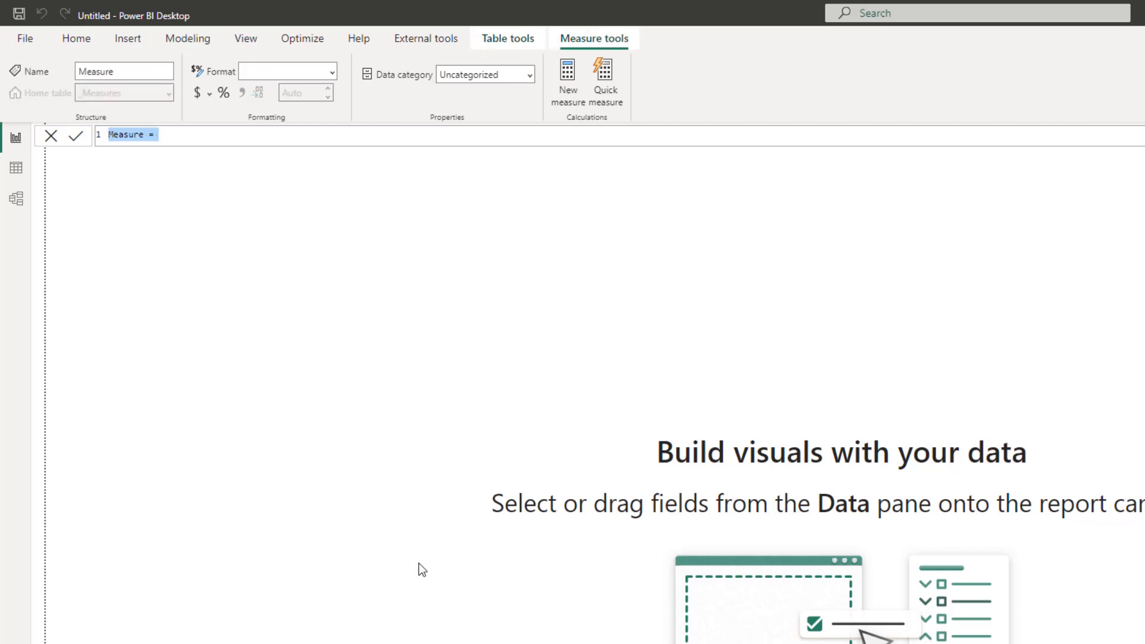
text(Cost = Sum('Sales'[Total Product Cost]))
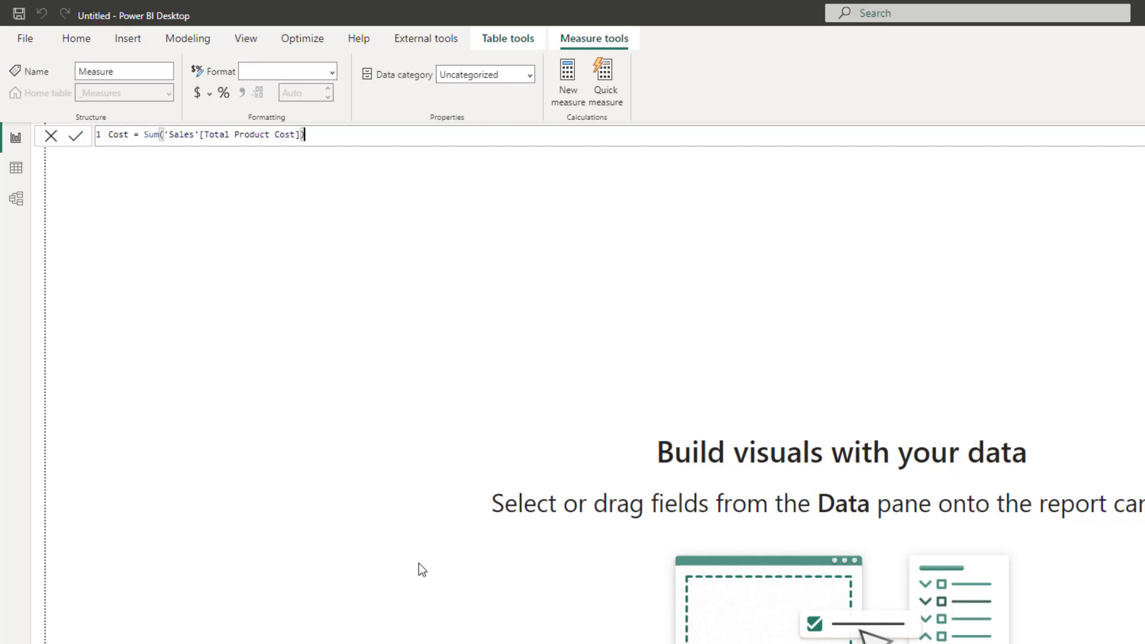
key(Return)
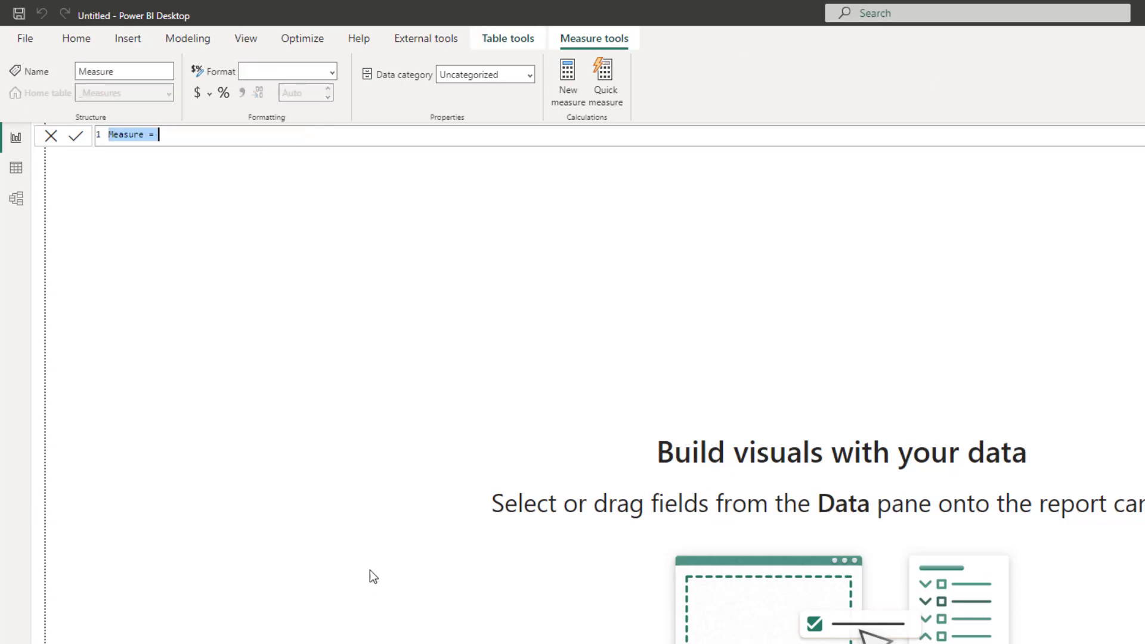
- Add the measures Customers = DISTINCTCOUNT('Sales'[CustomerKey]) and Profit = [Sales]-[Cost]
text(Customers = DISTINCTCOUNT('Sales'[CustomerKey]))
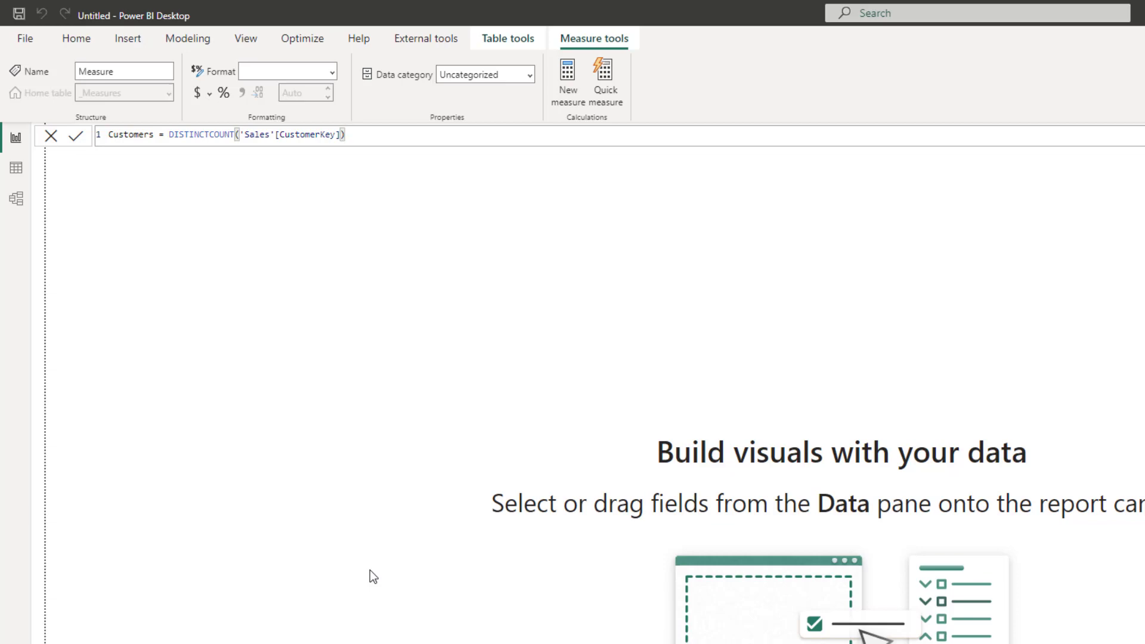
key(Return)
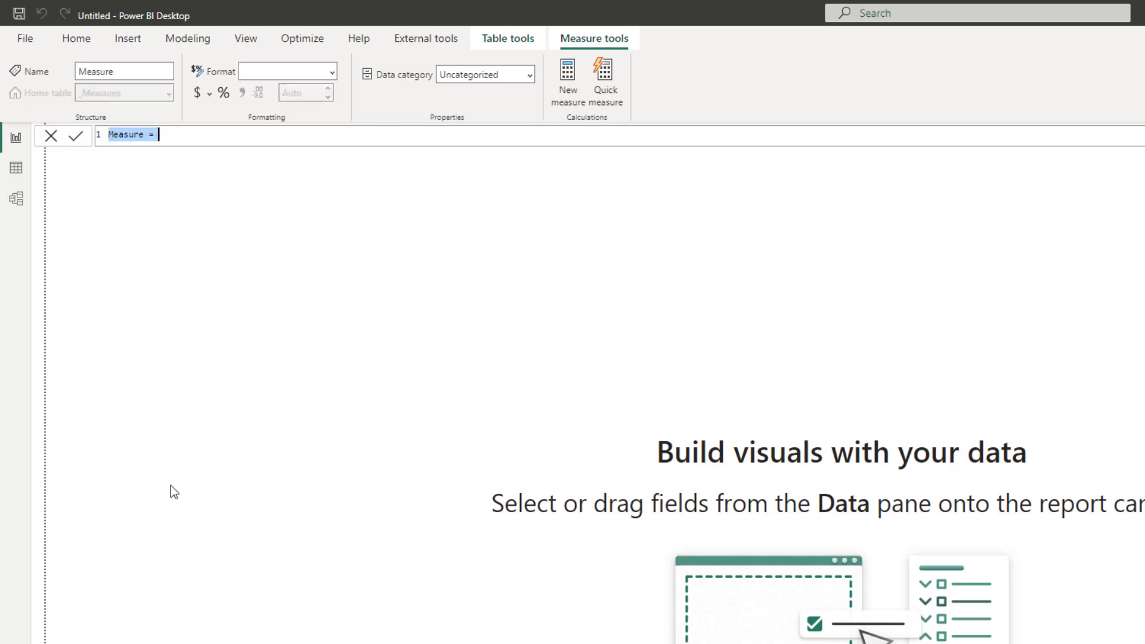
text(Profit = [Sales]-[Cost])
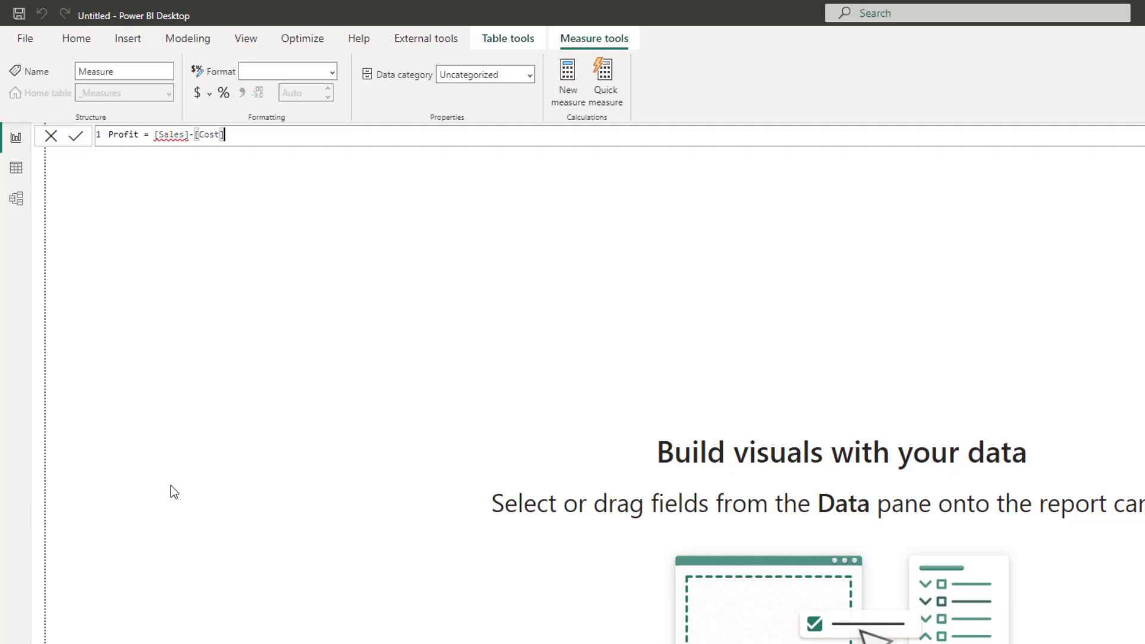
key(Return)
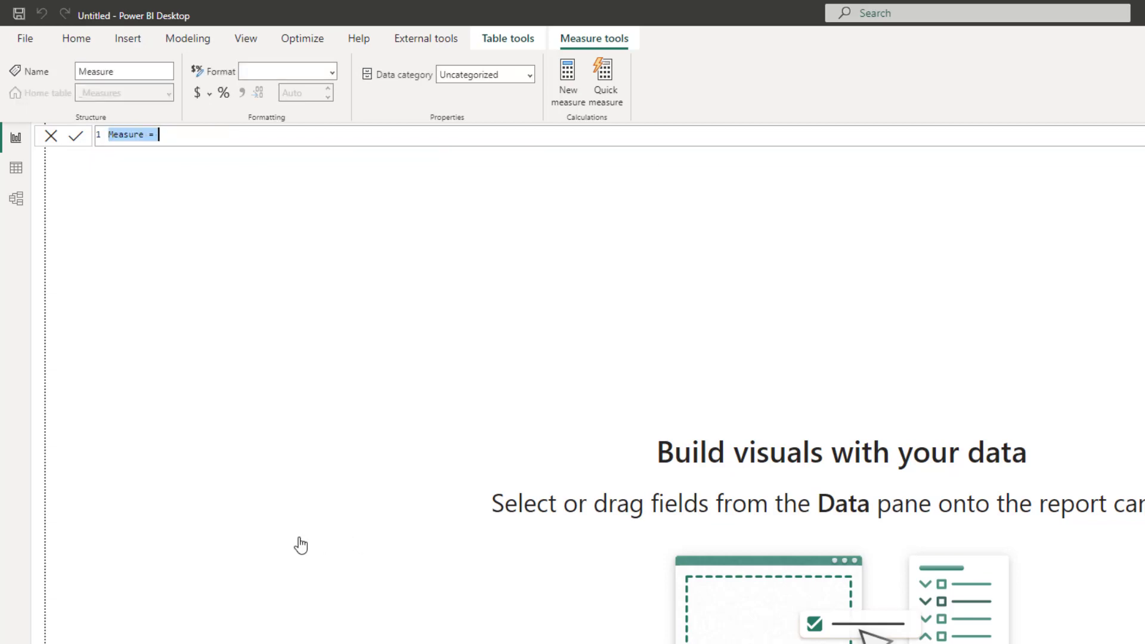
- Add the measures Sales = Sum('Sales'[Sales Amount]) and Sales Rank Nbr = RANKX(ALL('Sales Territory'[Country/Region]), [Sales], [Sales], DESC, Dense)
text(Sales = Sum('Sales'[Sales Amount]))
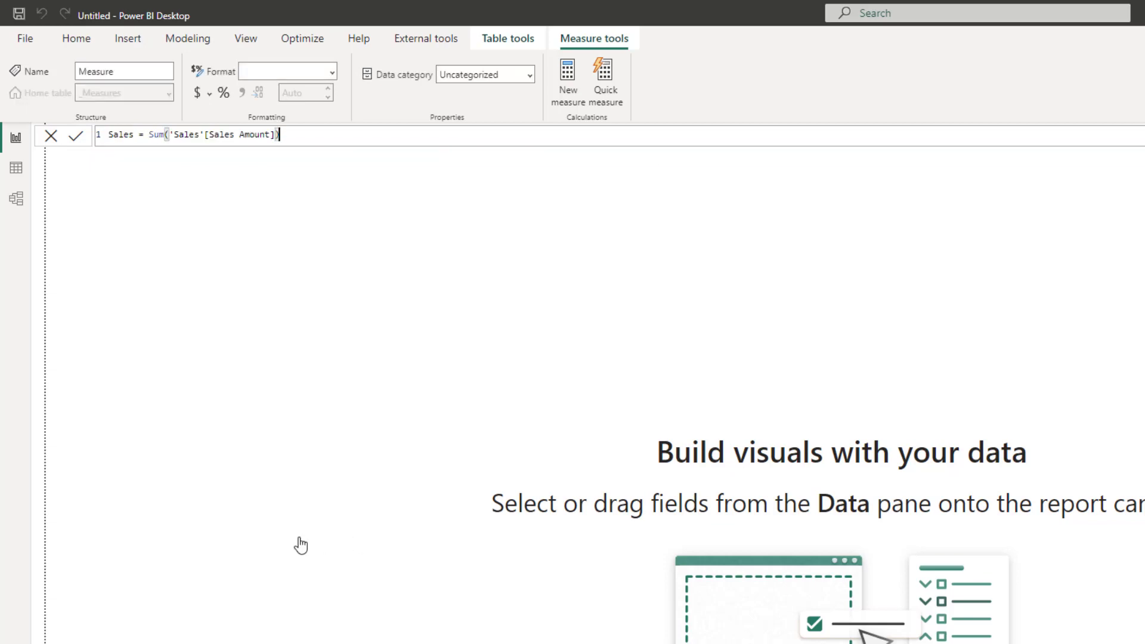
key(Return)
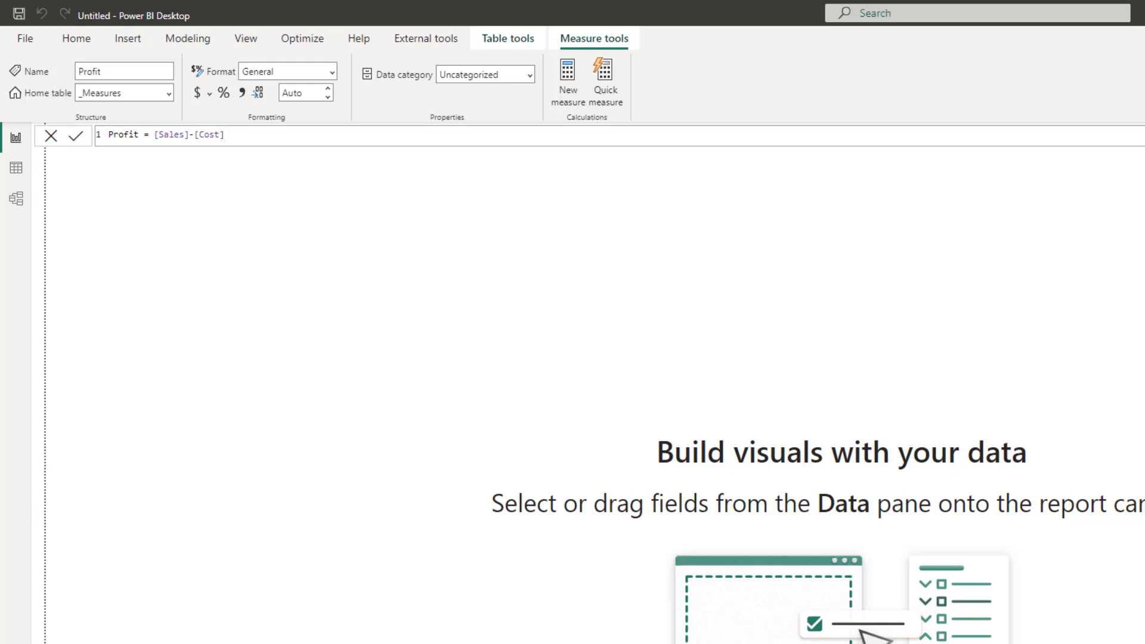
text(Sales Rank Nbr = RANKX(ALL('Sales Territory'[Country/Region]), [Sales], [Sales], DESC, Dense))
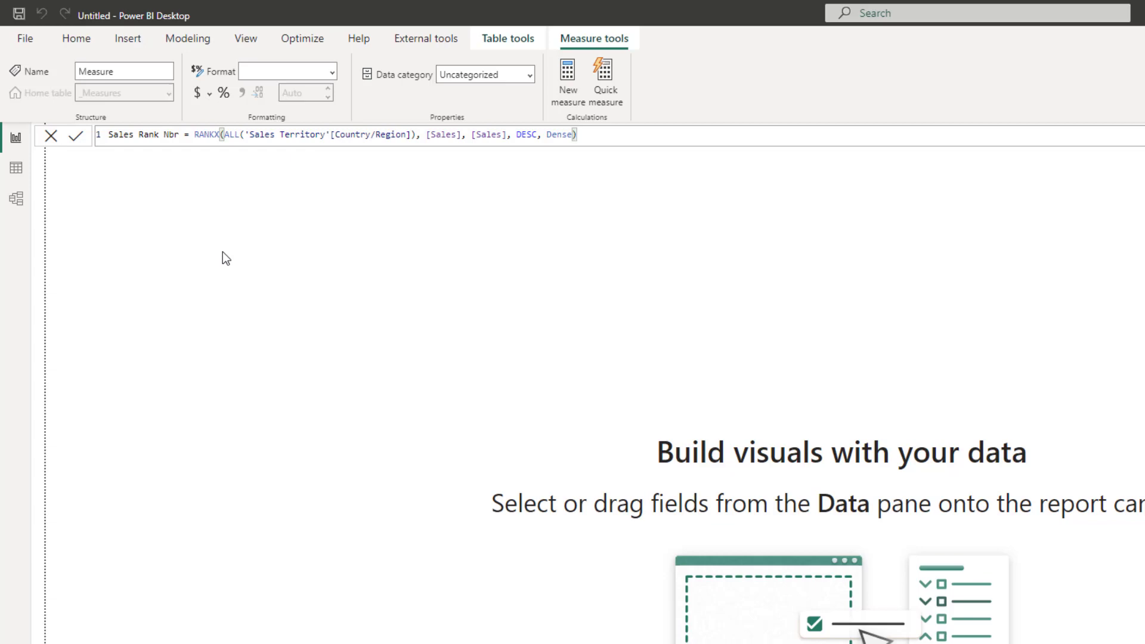
key(Return)
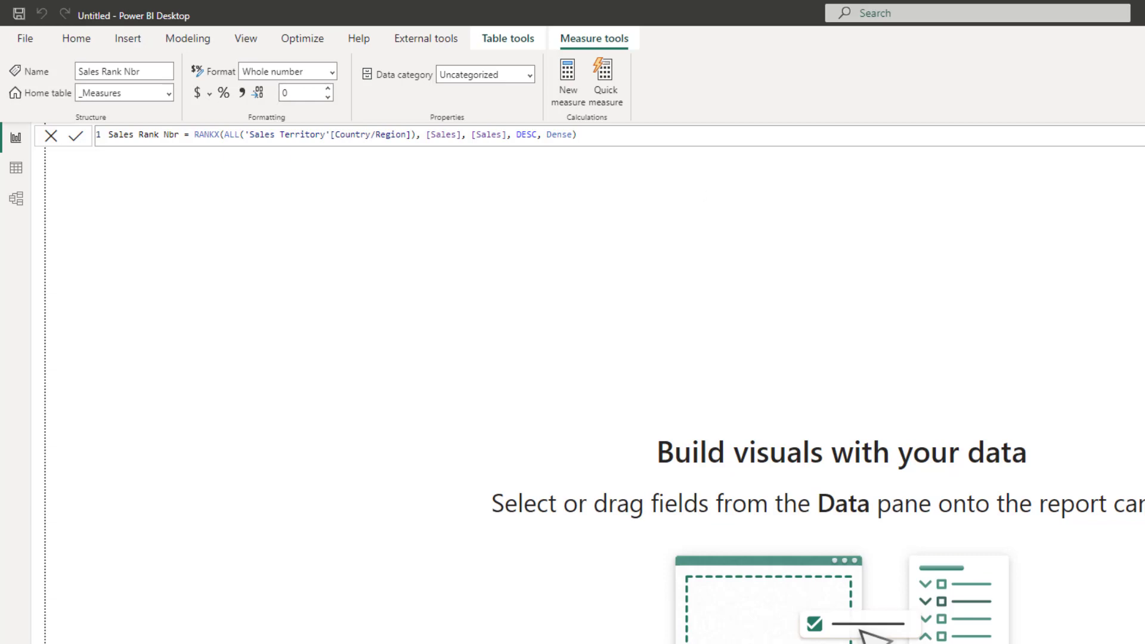
- Add a measure Rank Alt Text returning "Rank: " & Rnk & " of " & RegionCount, based on Sales Rank Nbr and the count of selected Country/Region values
click(568, 78)
key(ctrl+a)
text(Rank Alt Text = var RegionCount = Format(COUNTROWS(ALLSELECTED('Sales Territory'[Country/Region])), "#") var Rnk = Format([Sales Rank Nbr], "#") Return "Rank: " & Rnk & " of " & RegionCount)
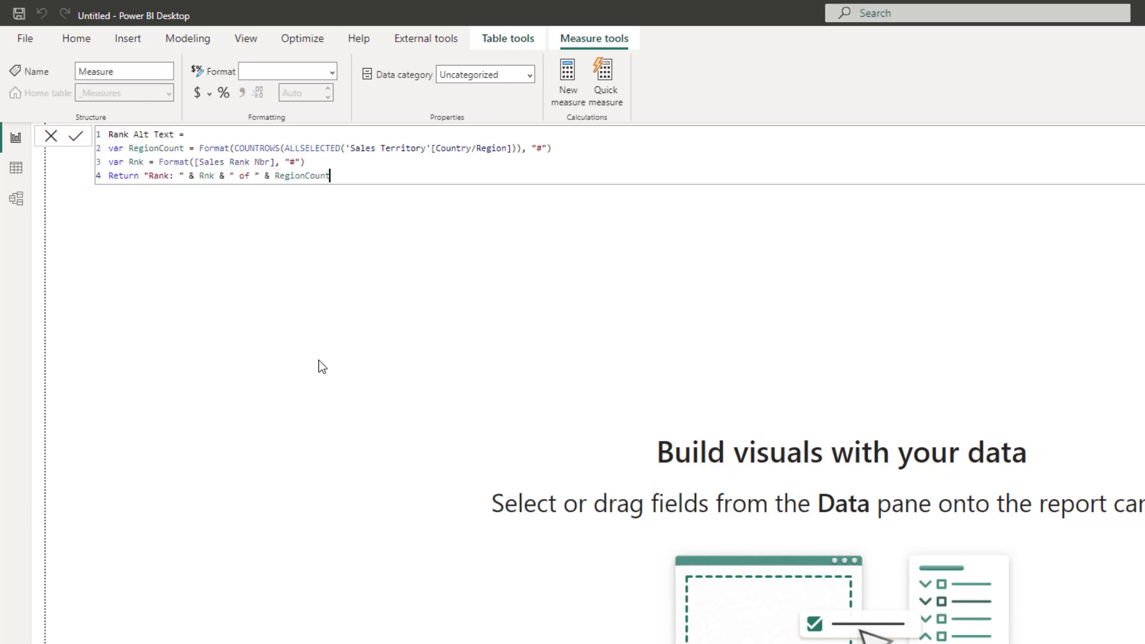
click(359, 164)
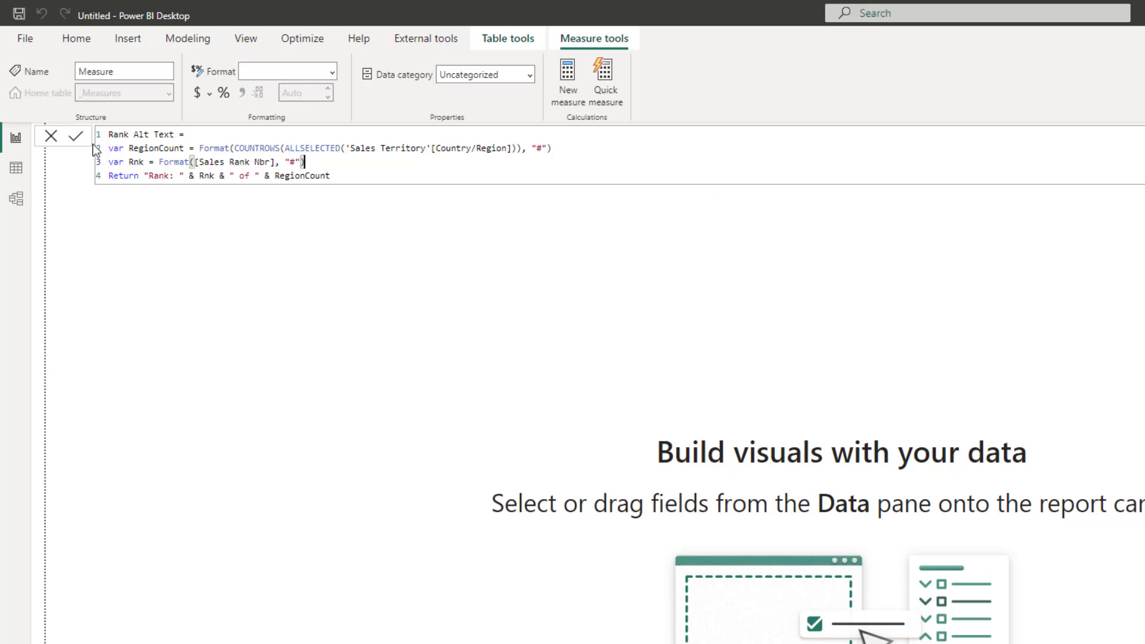
click(76, 138)
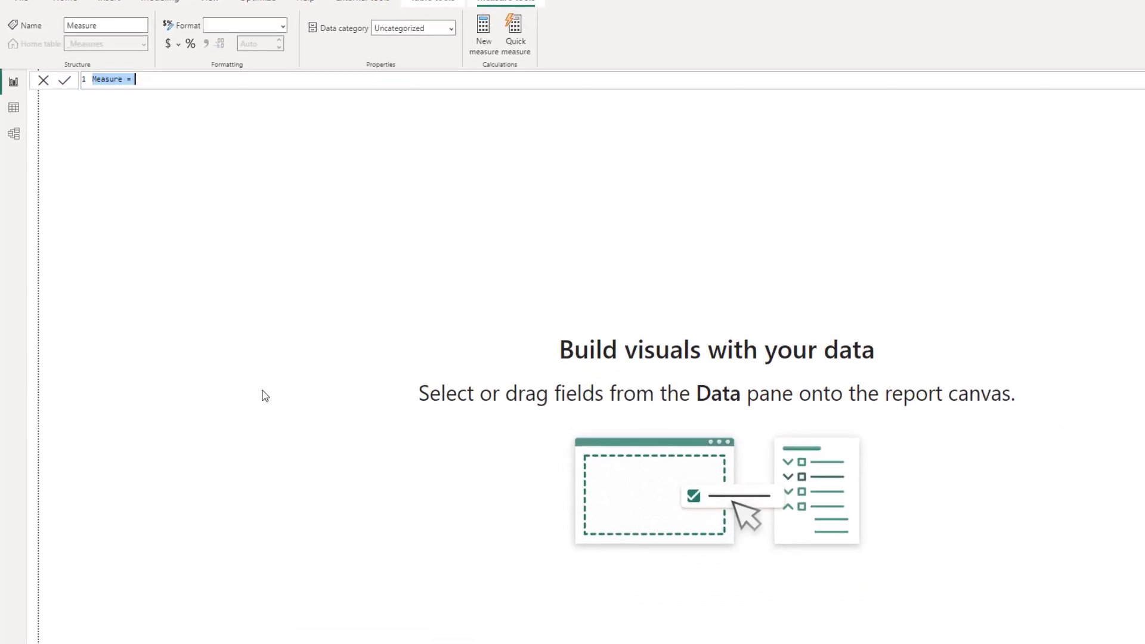
- Fill the new measure with the prepared Sales Rank formula that draws an SVG column chart
key(ctrl+v)
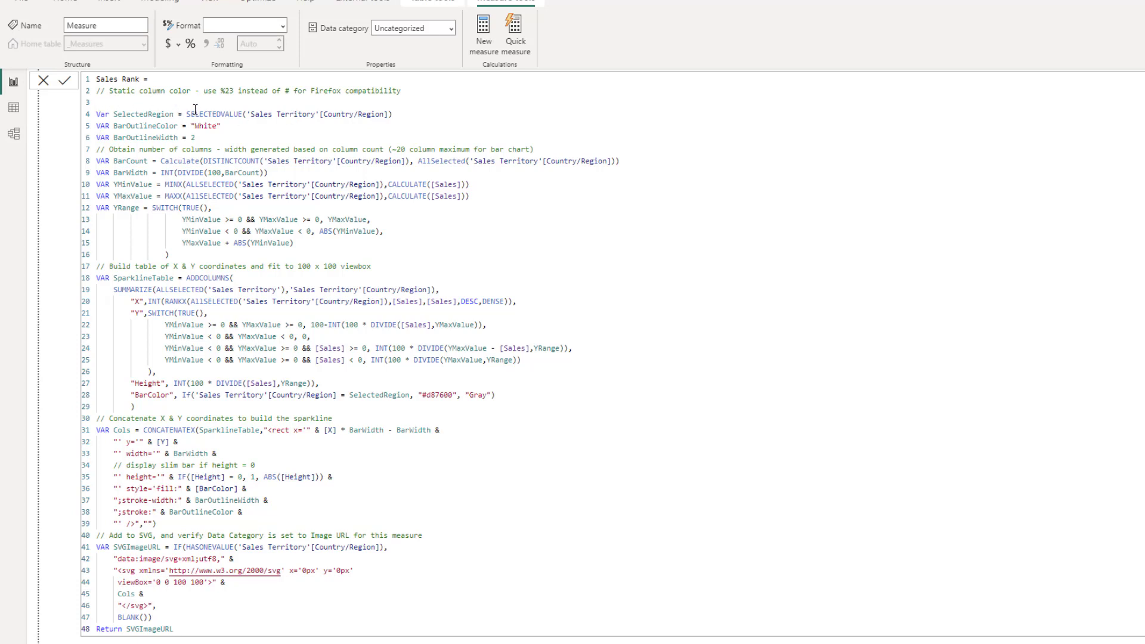
- Review the Sales Rank formula's variables for the selected region, bar count, bar width, and minimum and maximum sales
drag(186, 114, 423, 116)
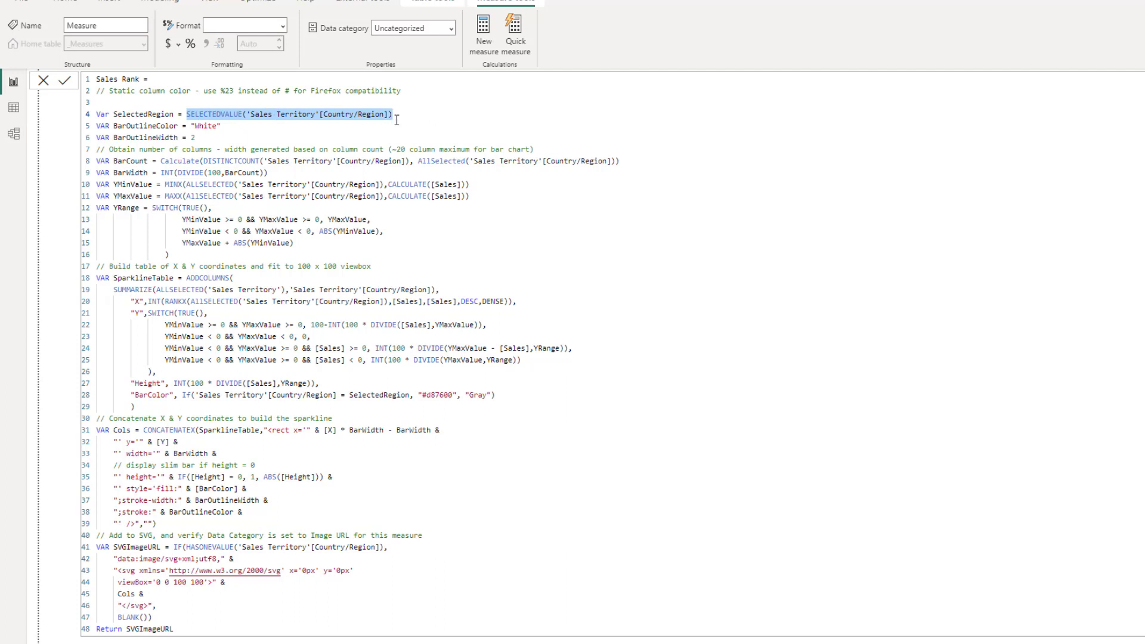
click(188, 122)
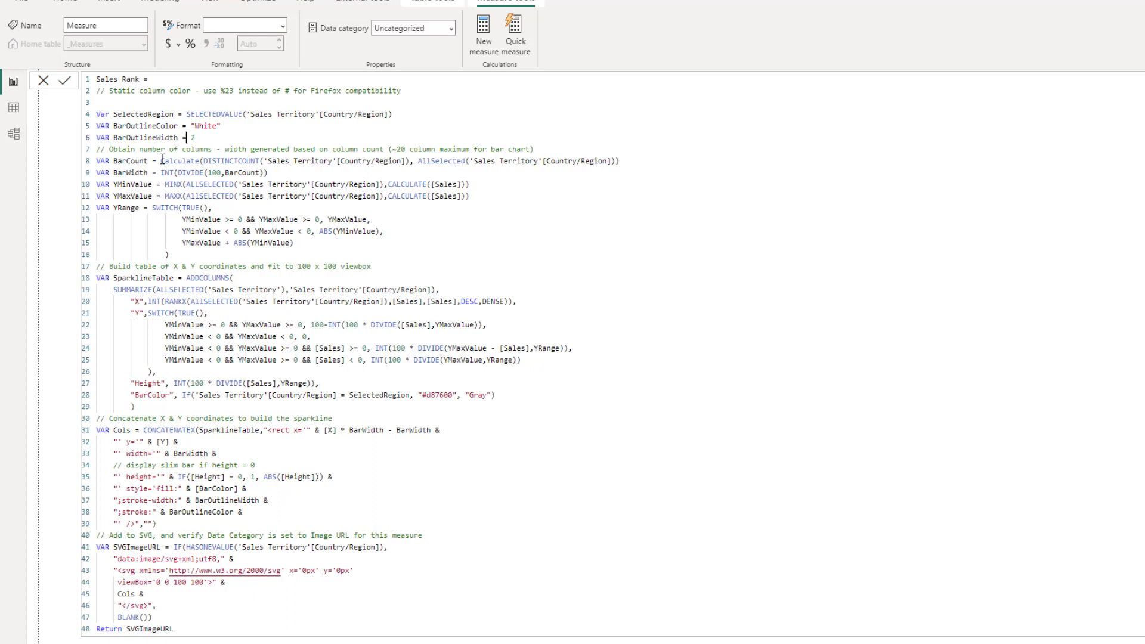
drag(162, 160, 621, 161)
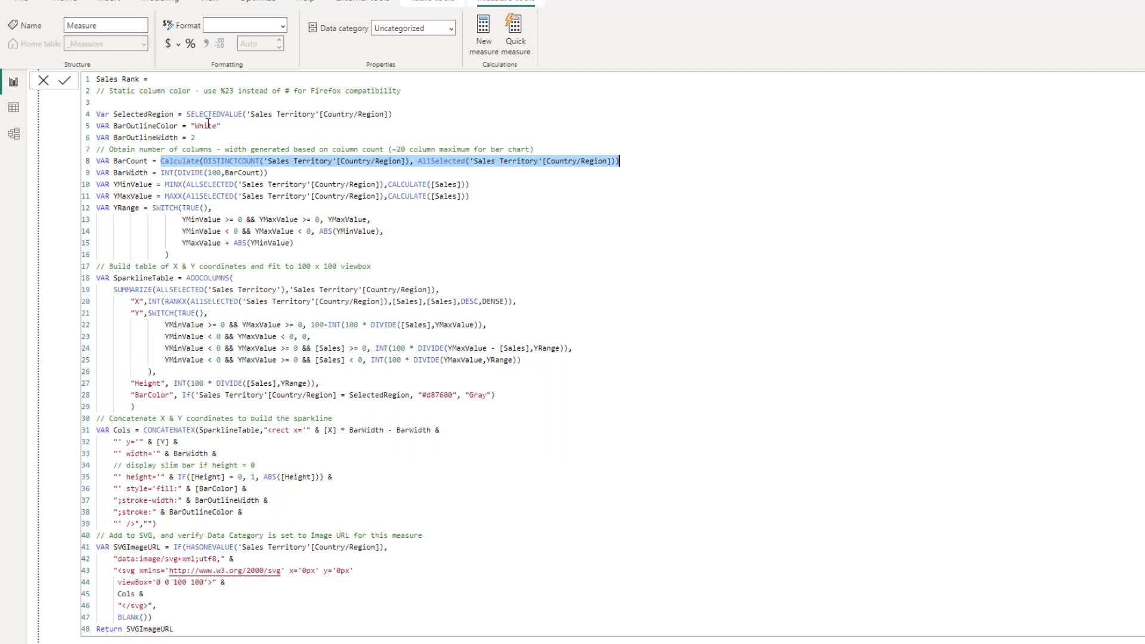
drag(166, 174, 270, 173)
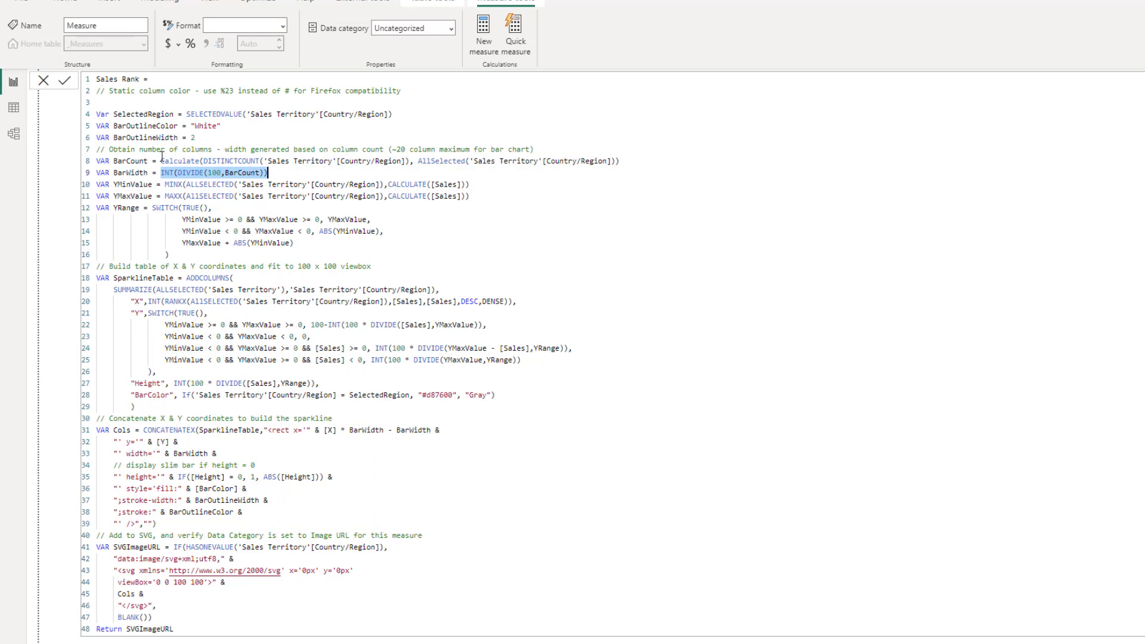
click(166, 185)
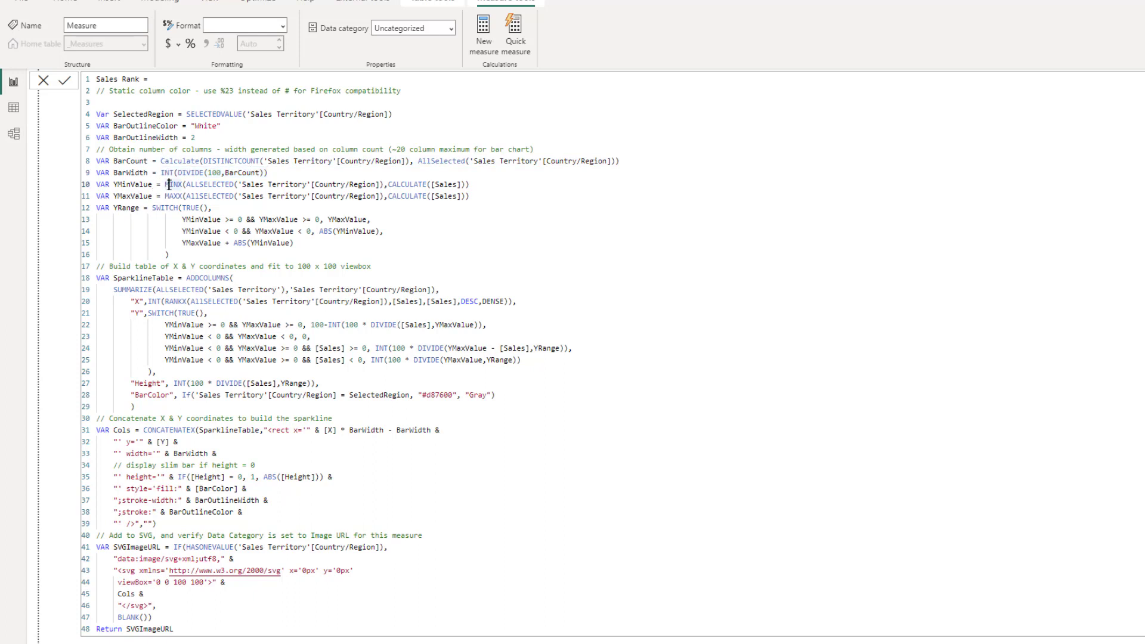
click(166, 197)
- Examine how the Sales Rank formula builds the X, Y and BarColor values, concatenates the rectangles and wraps them in the SVG image URL
click(139, 302)
click(166, 302)
double_click(168, 301)
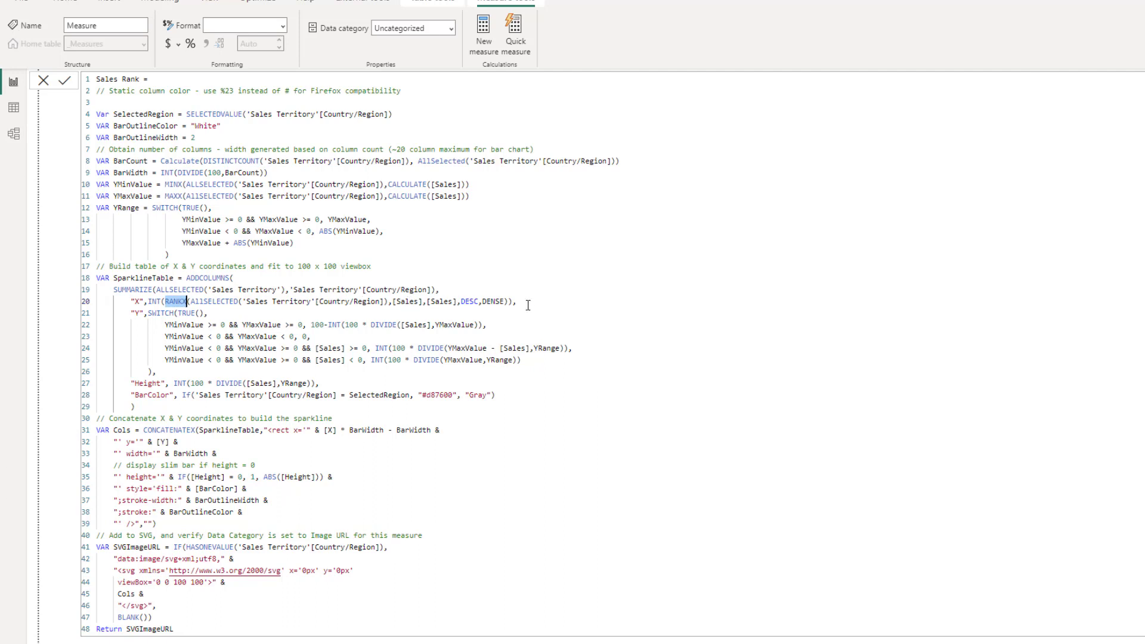
click(158, 302)
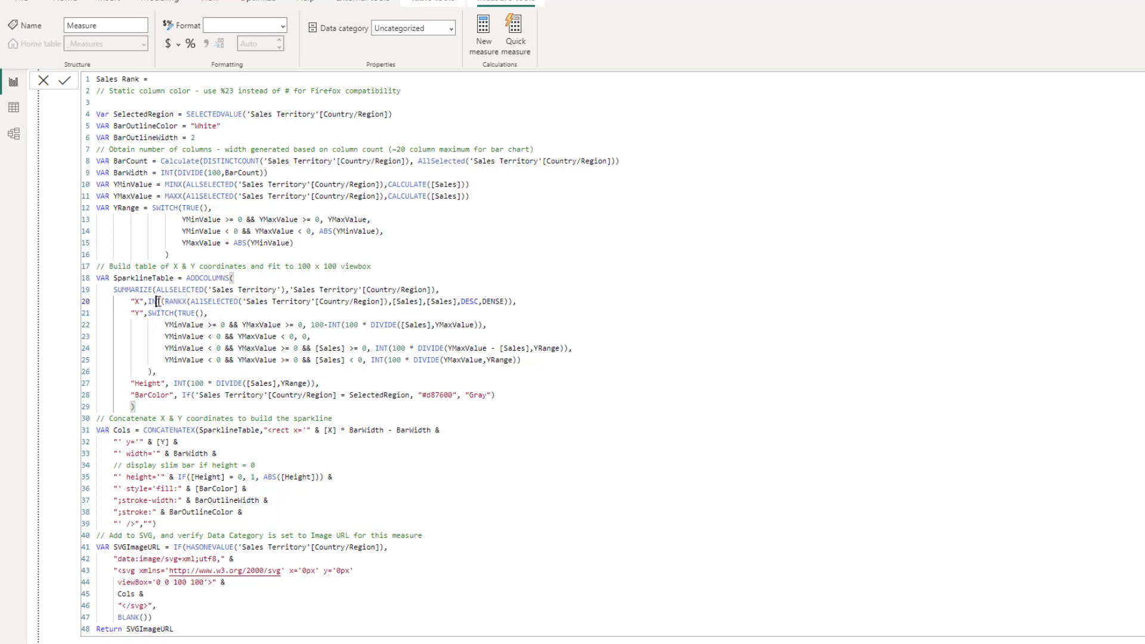
click(148, 313)
click(551, 361)
drag(174, 582, 203, 582)
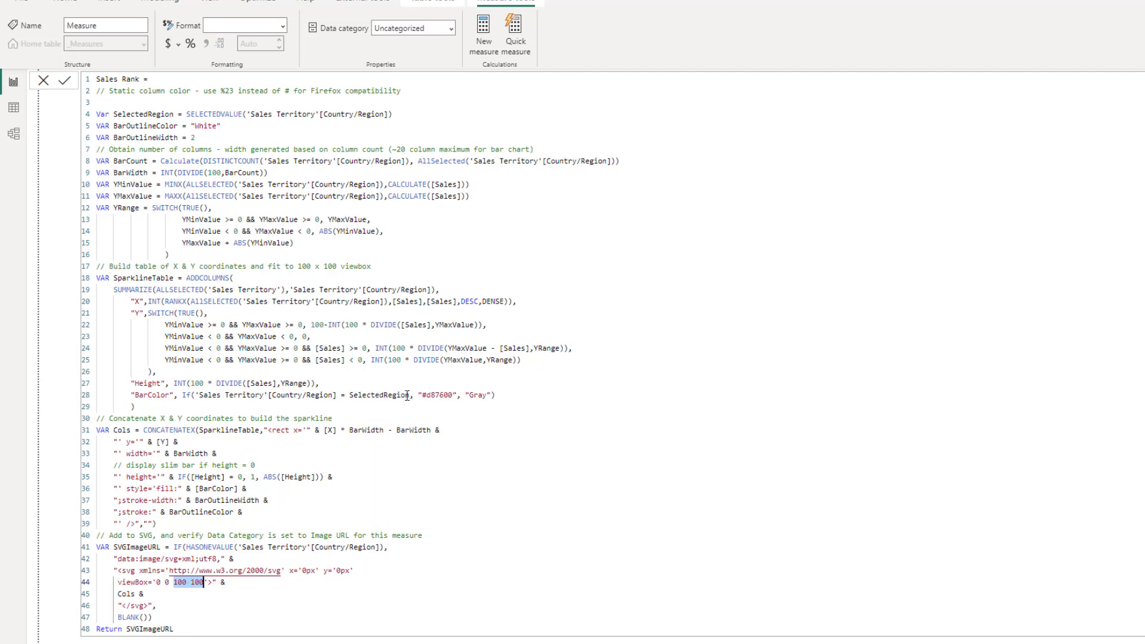
drag(420, 395, 497, 395)
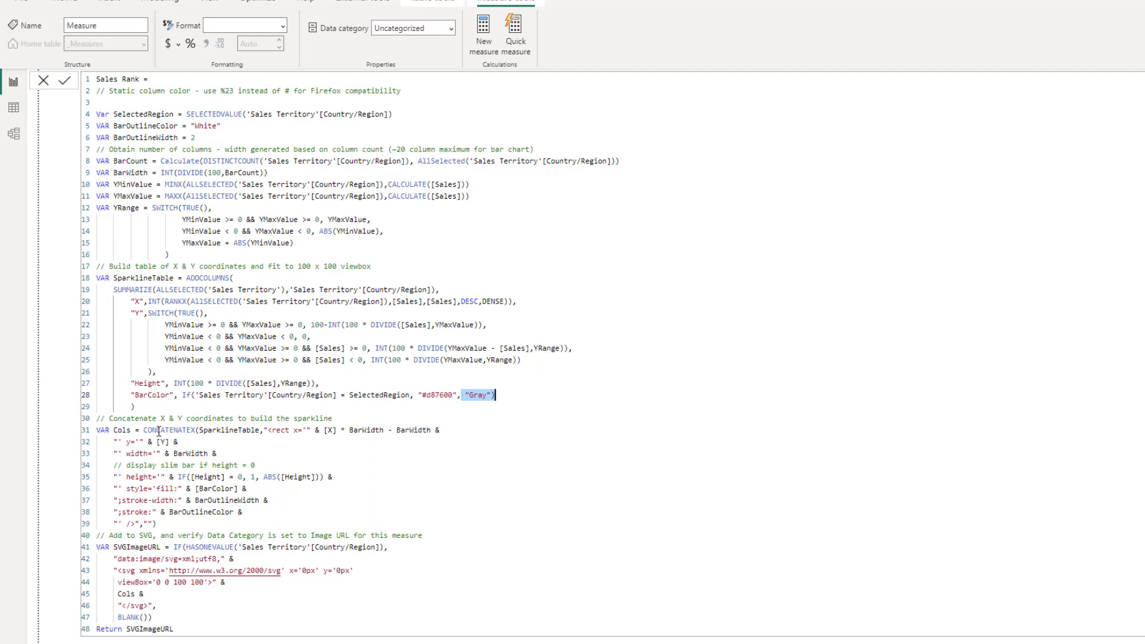
click(266, 430)
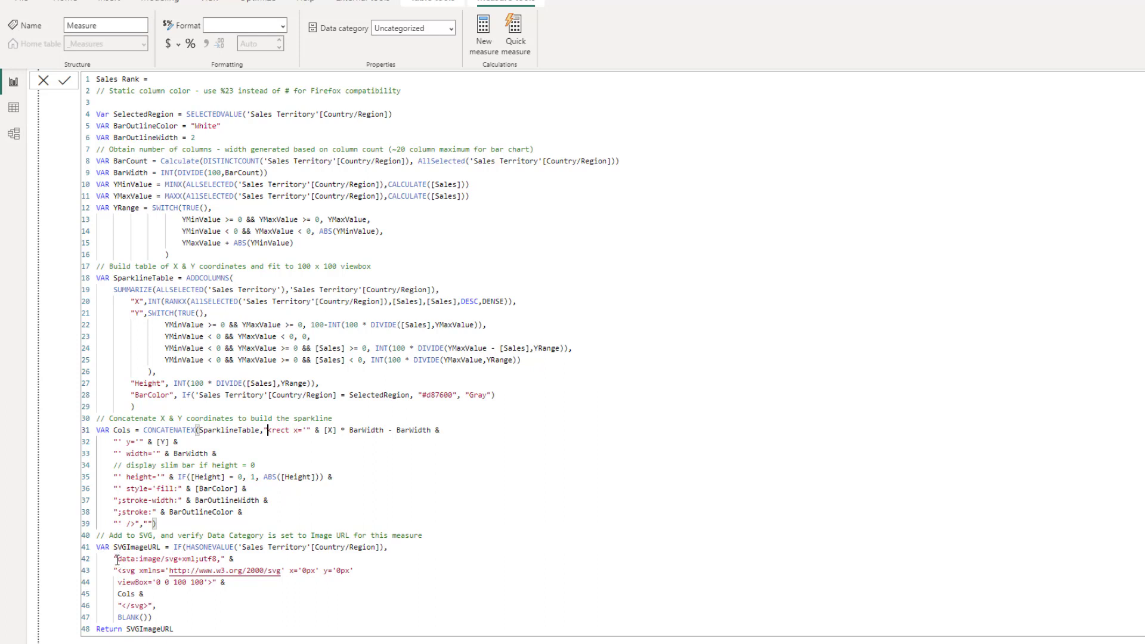
drag(119, 561, 217, 560)
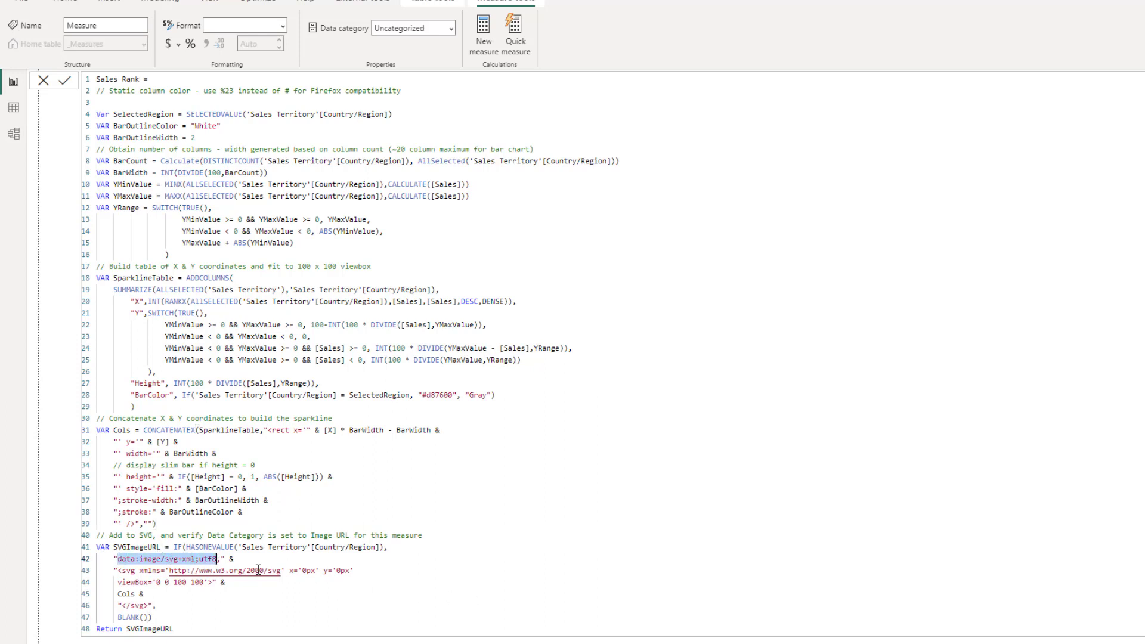
drag(118, 571, 215, 582)
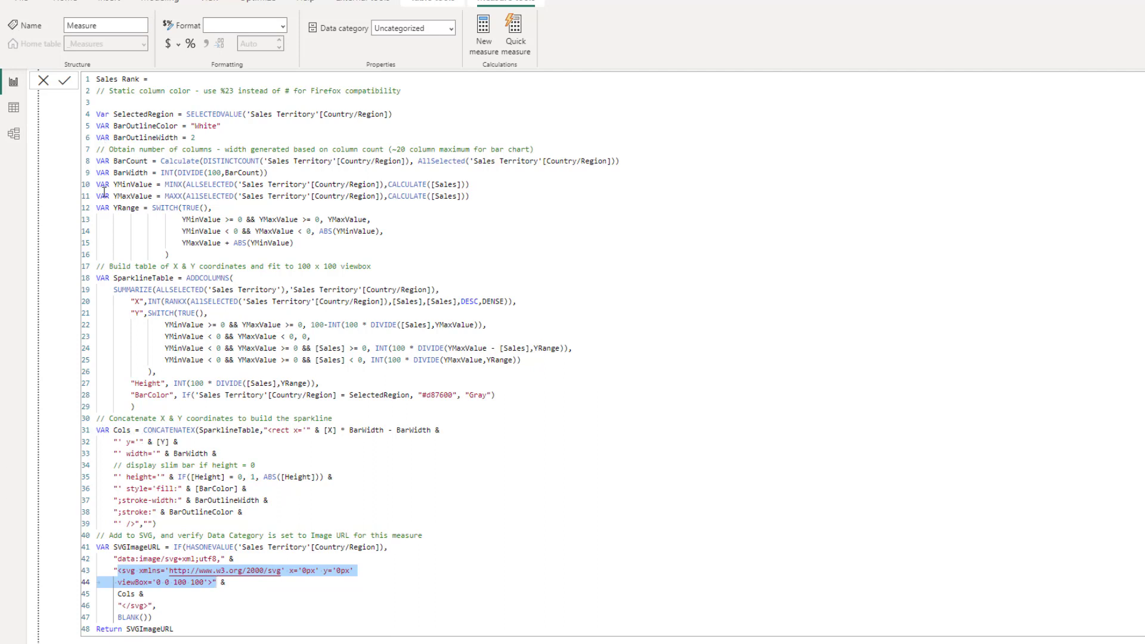
- Commit the Sales Rank measure and collapse its formula
click(64, 89)
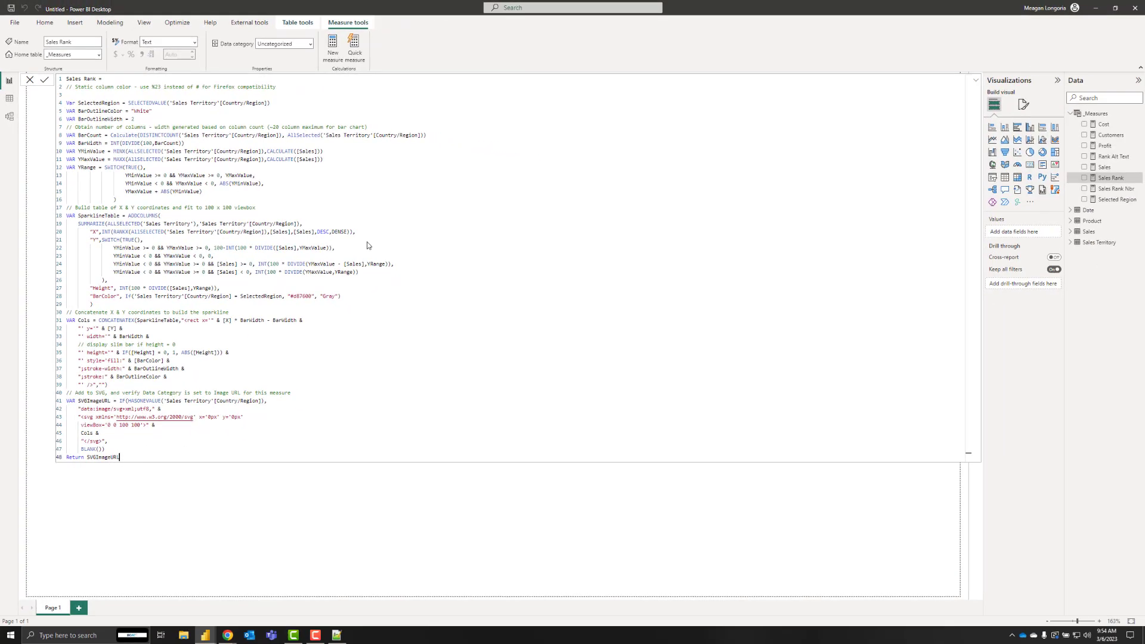
click(975, 80)
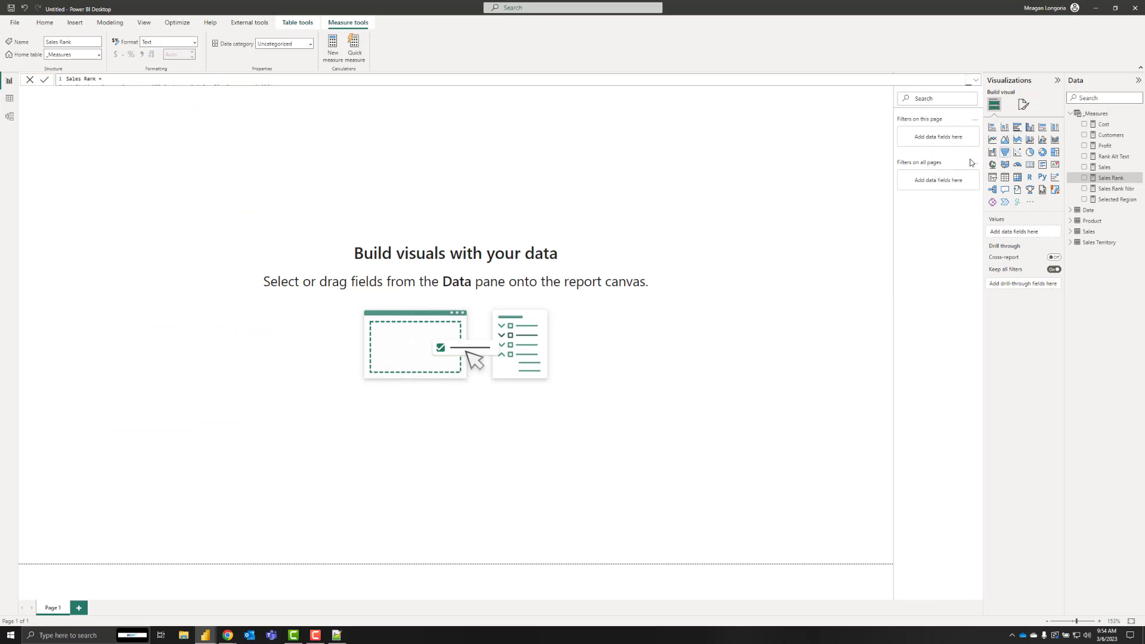
- Filter all report pages to Fiscal Year FY2020 using the Date table's field
click(1071, 210)
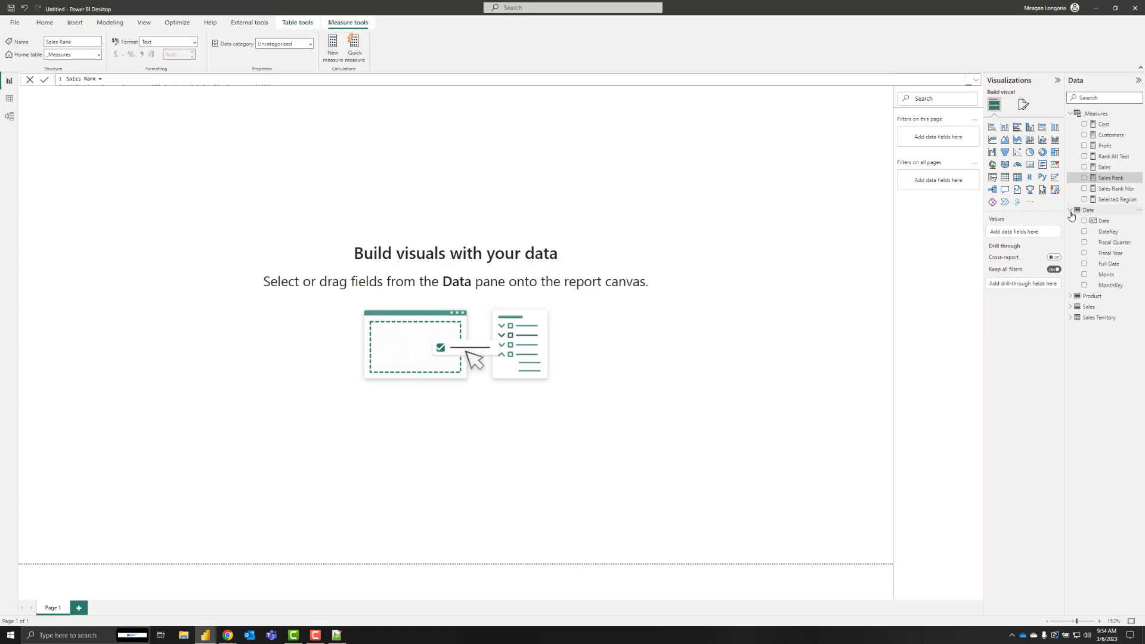
drag(1109, 254, 945, 190)
click(908, 260)
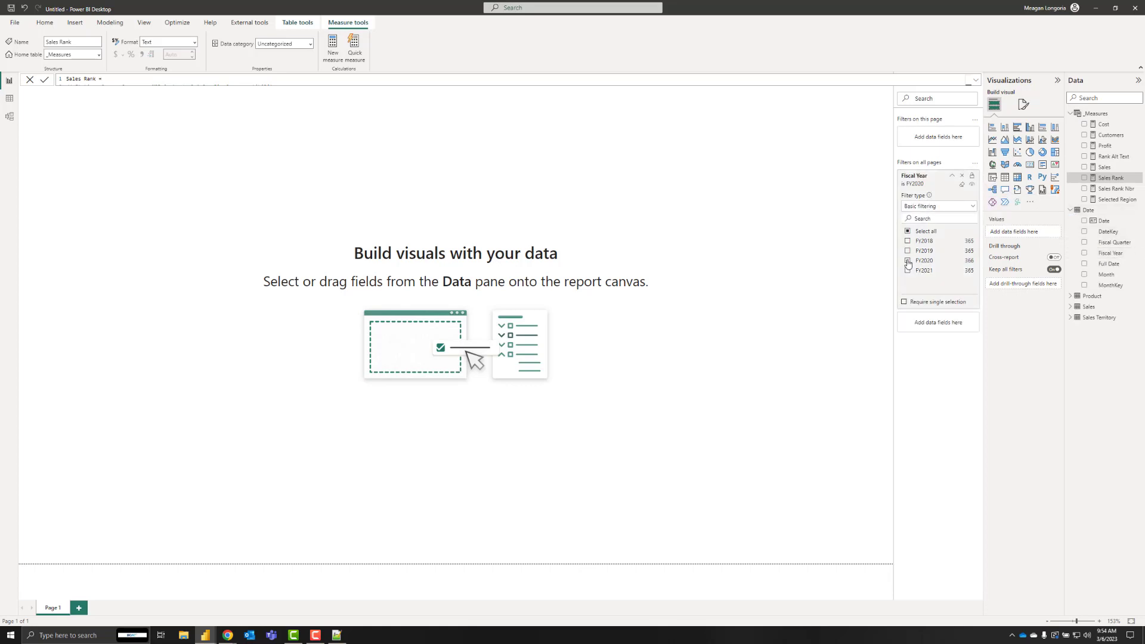
click(933, 180)
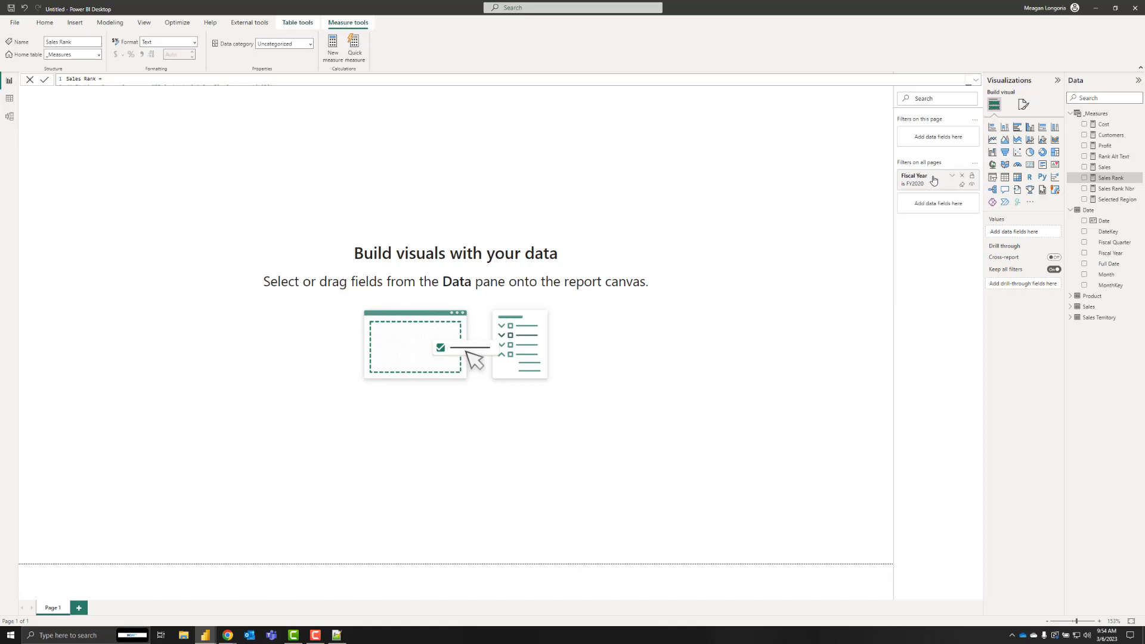
- Insert a table visual on the page and add Country/Region from Sales Territory as its column
click(1005, 177)
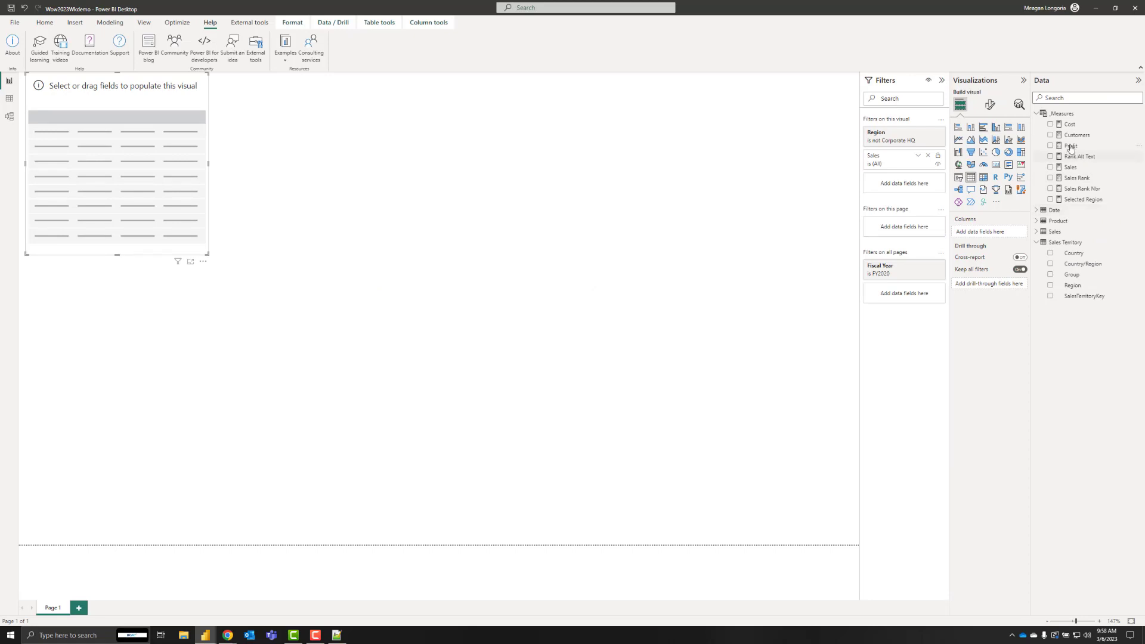
click(1038, 234)
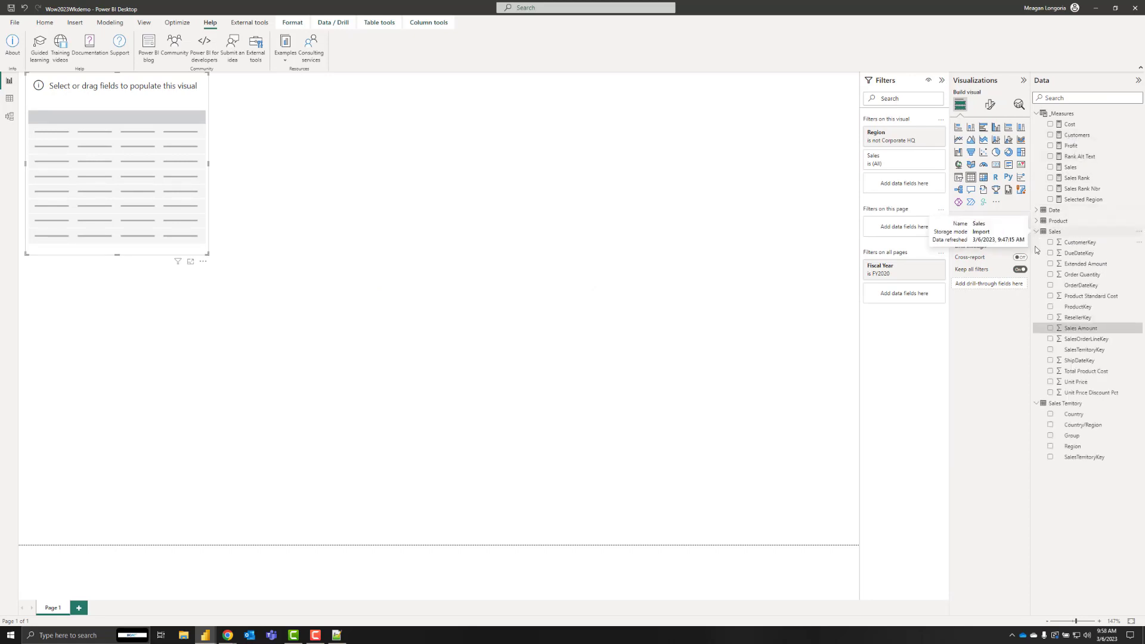
click(1051, 426)
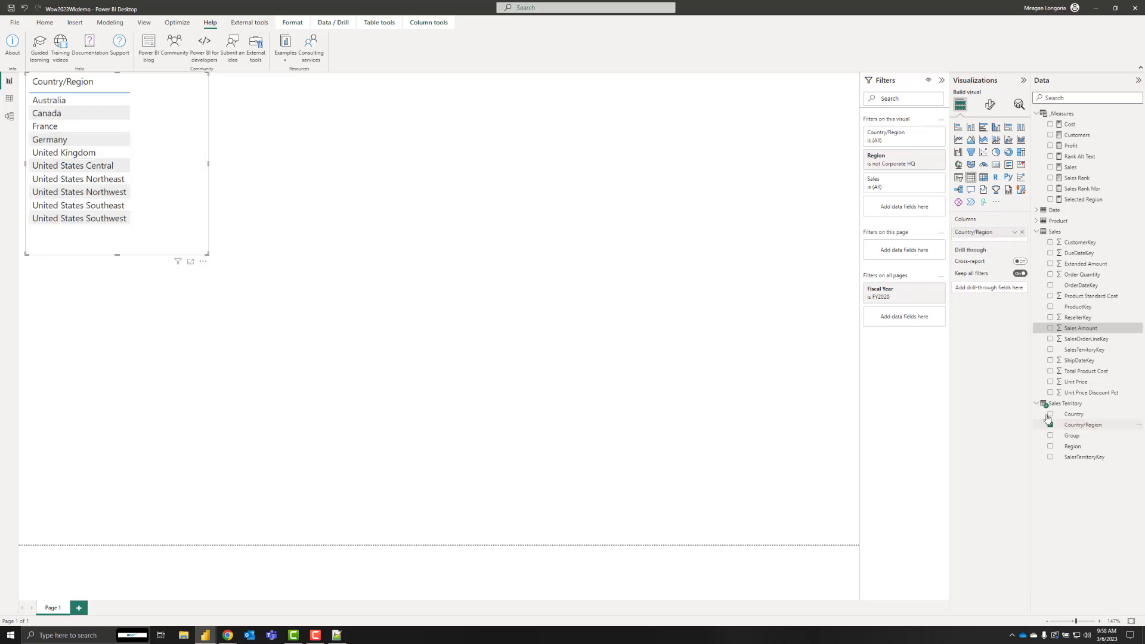
- Rename the table's Country/Region column to Region for this visual
double_click(975, 233)
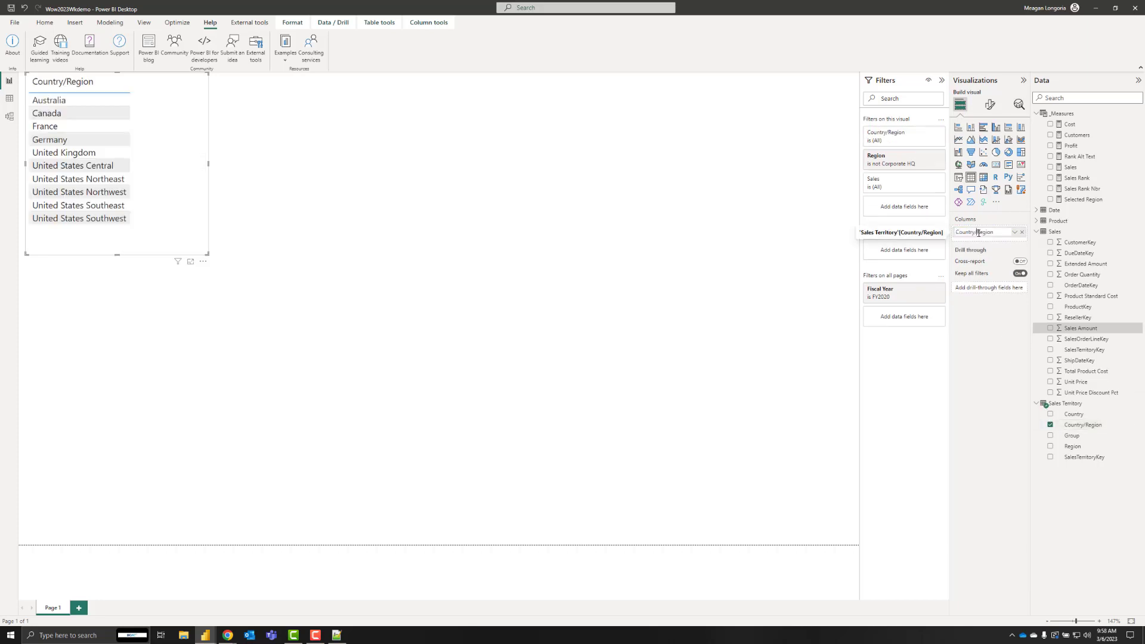
key(Home)
key(Delete)
key(Delete)
key(Delete)
key(Delete)
key(Delete)
key(Delete)
key(Delete)
key(Delete)
key(Return)
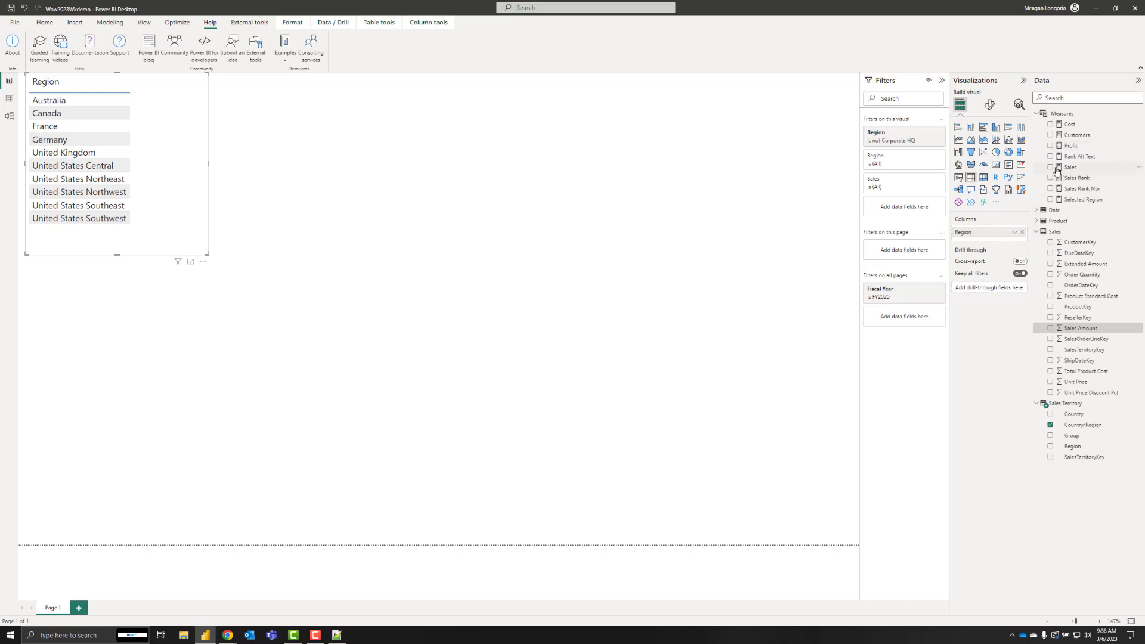
- Add the Sales and Sales Rank measures as table columns after Region and enlarge the table to cover most of the page
drag(1062, 173, 986, 241)
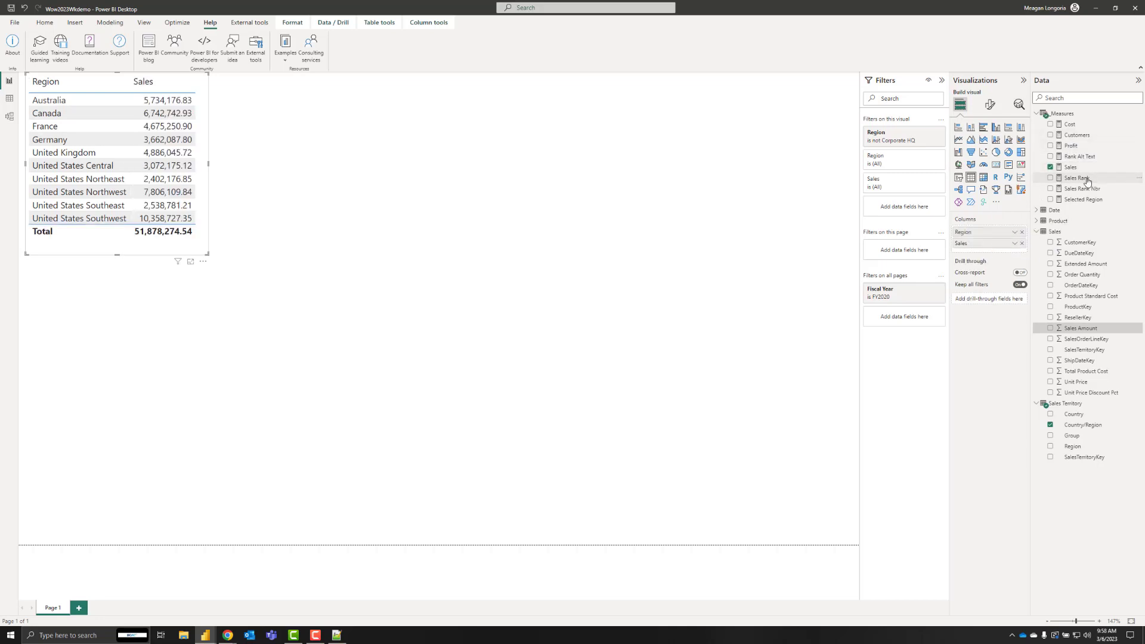
drag(1075, 177, 1008, 243)
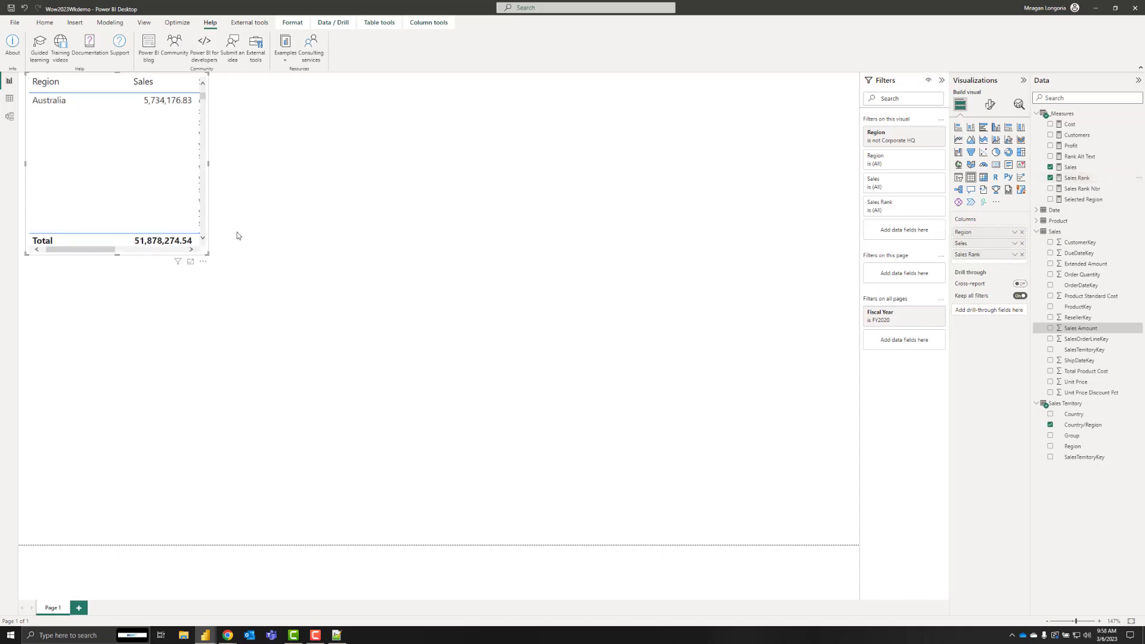
drag(210, 260, 614, 544)
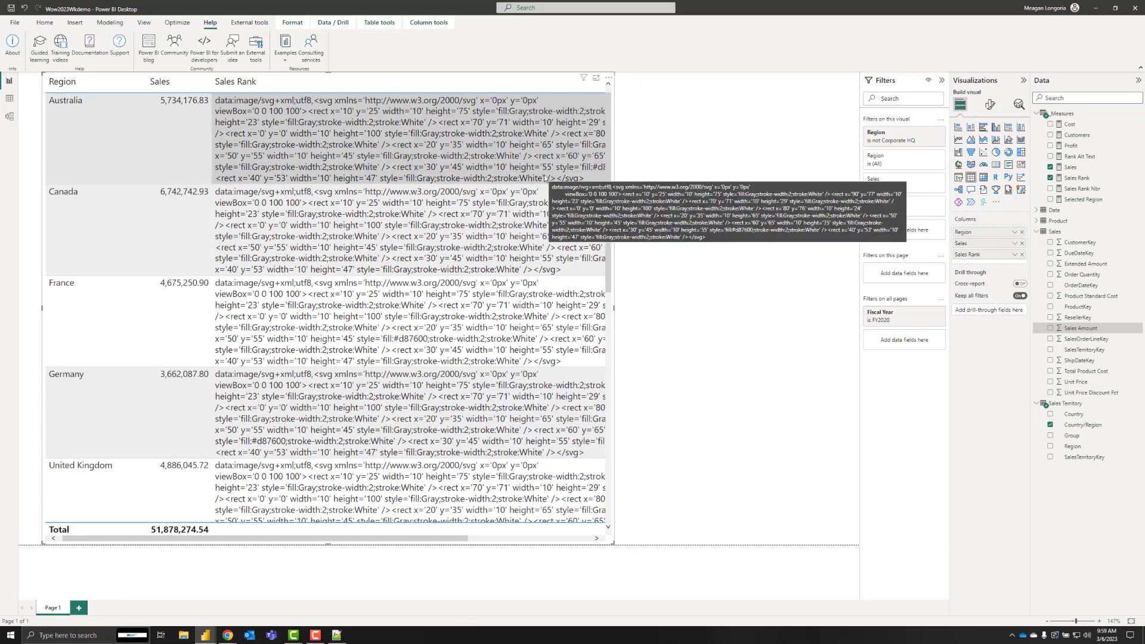
- Set the Sales Rank measure's data category to Image URL and collapse its formula
click(1085, 181)
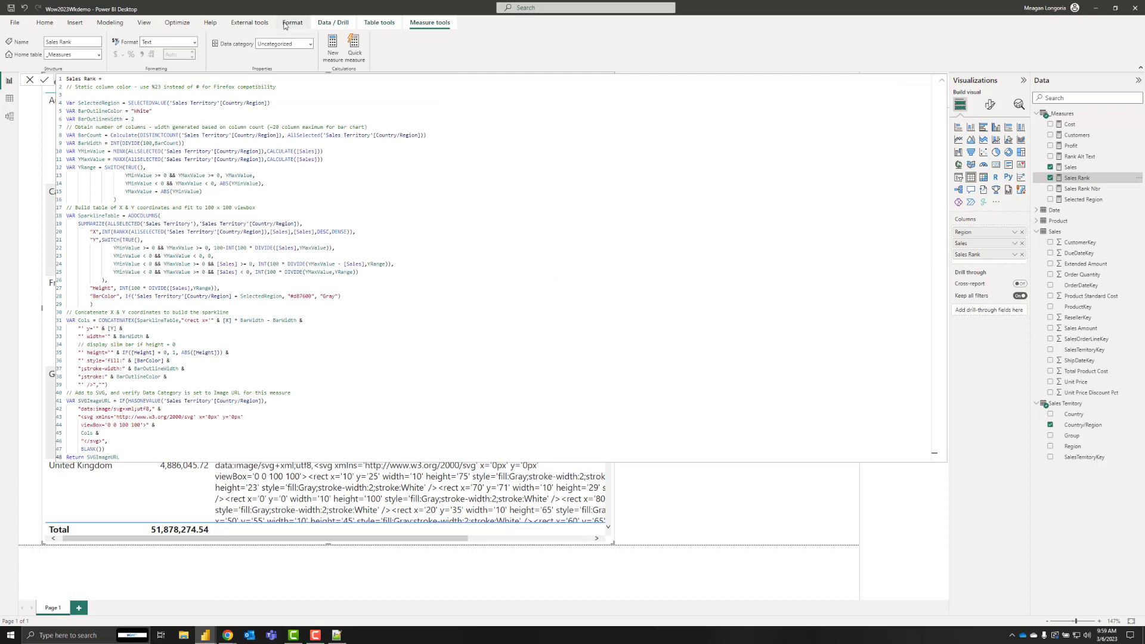
click(297, 45)
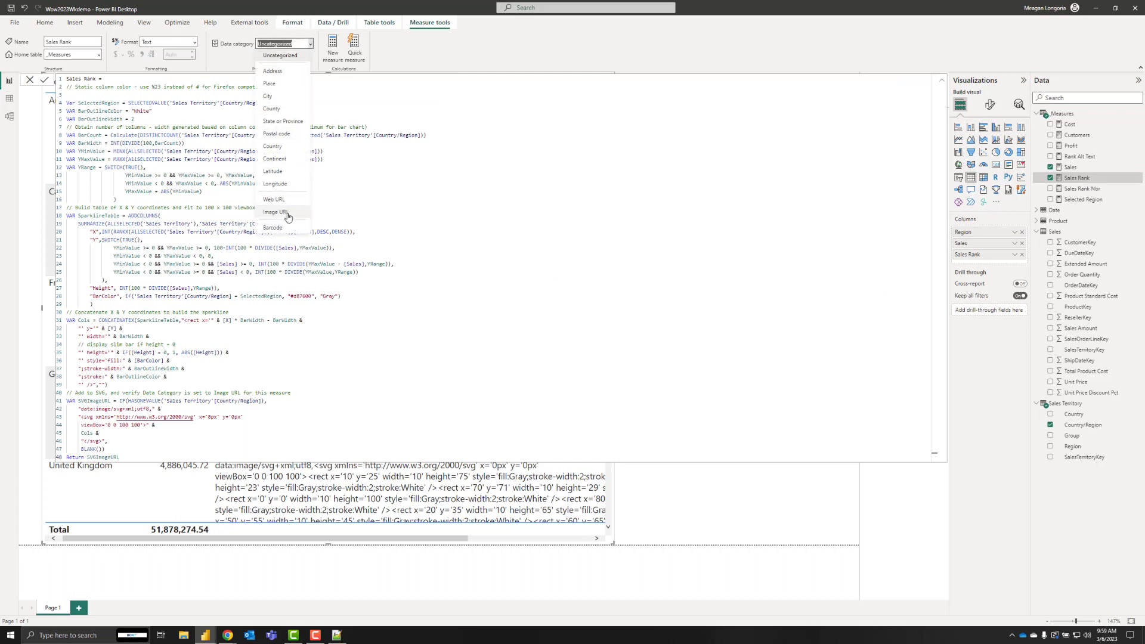
click(288, 217)
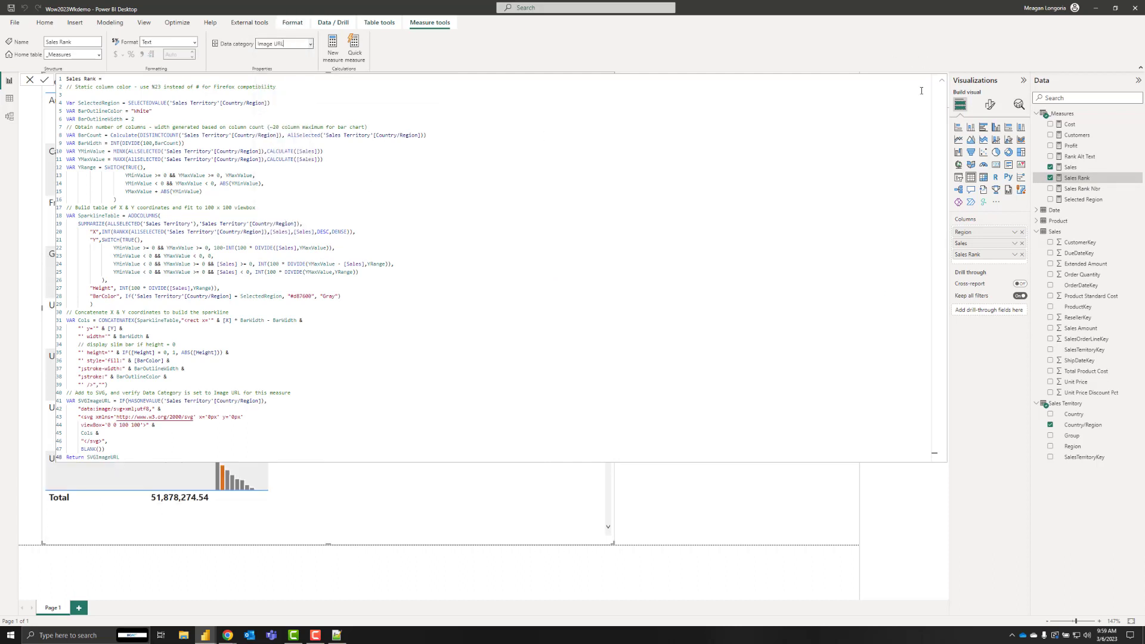
click(943, 81)
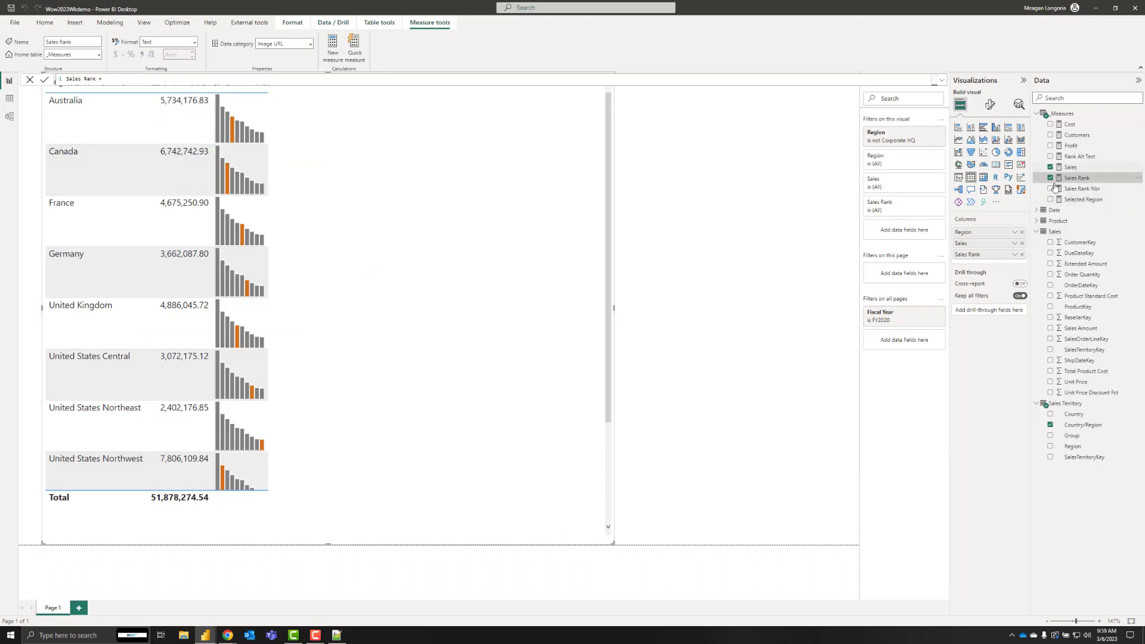
- Add a sparkline to the table with Sales on the Y-axis and Month from the Date table on the X-axis
click(1019, 252)
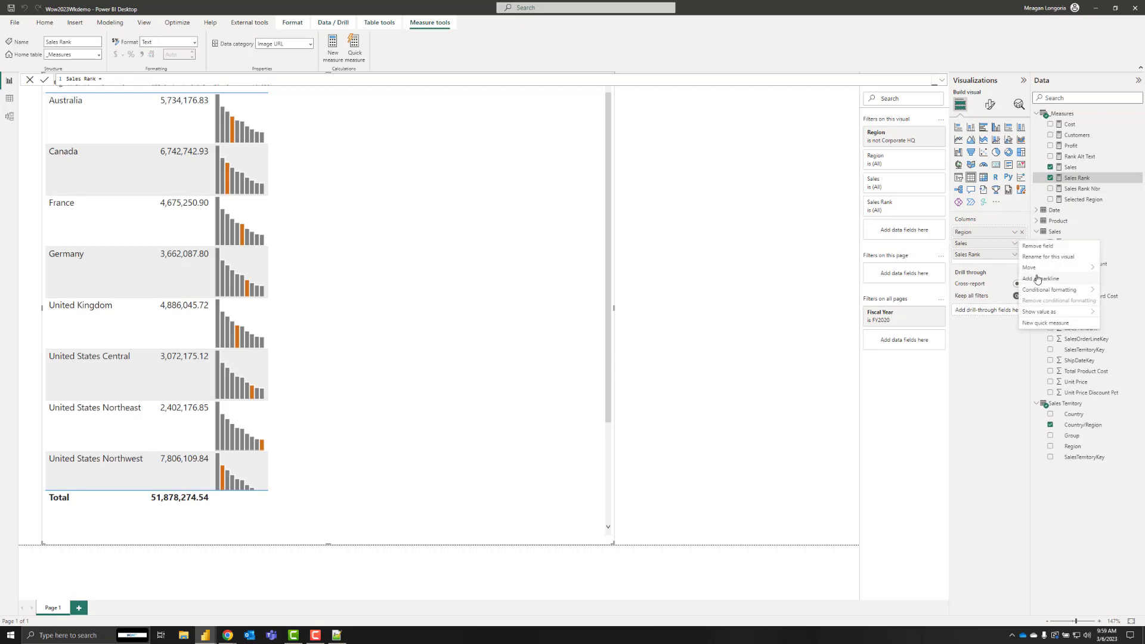
click(1039, 281)
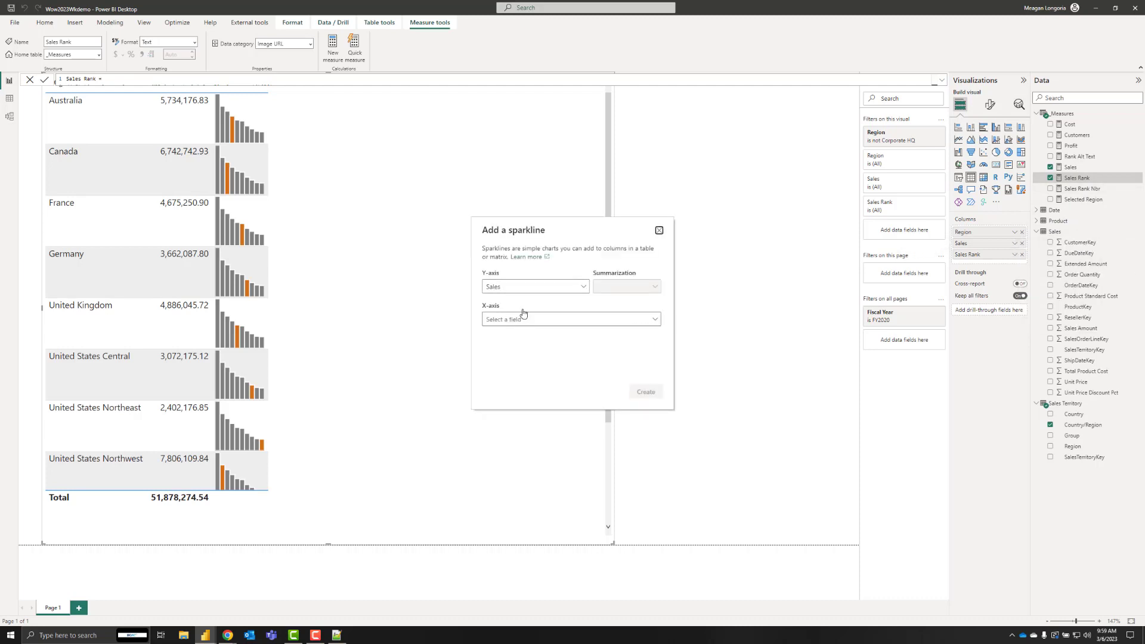
click(572, 320)
click(488, 361)
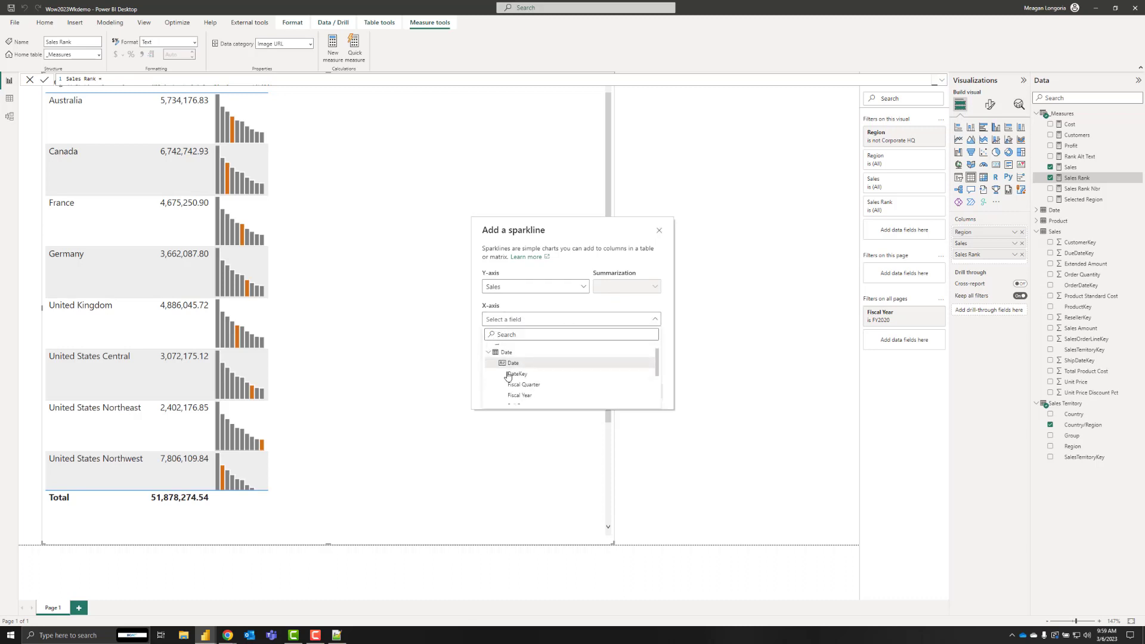
scroll(508, 375, down, 1)
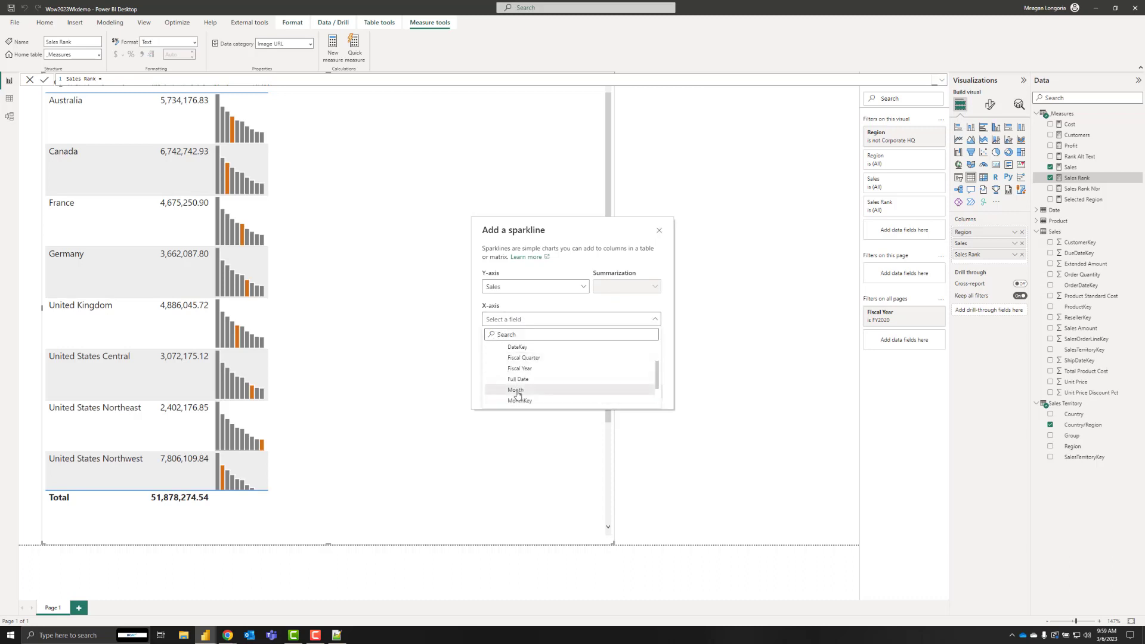
click(517, 389)
click(649, 392)
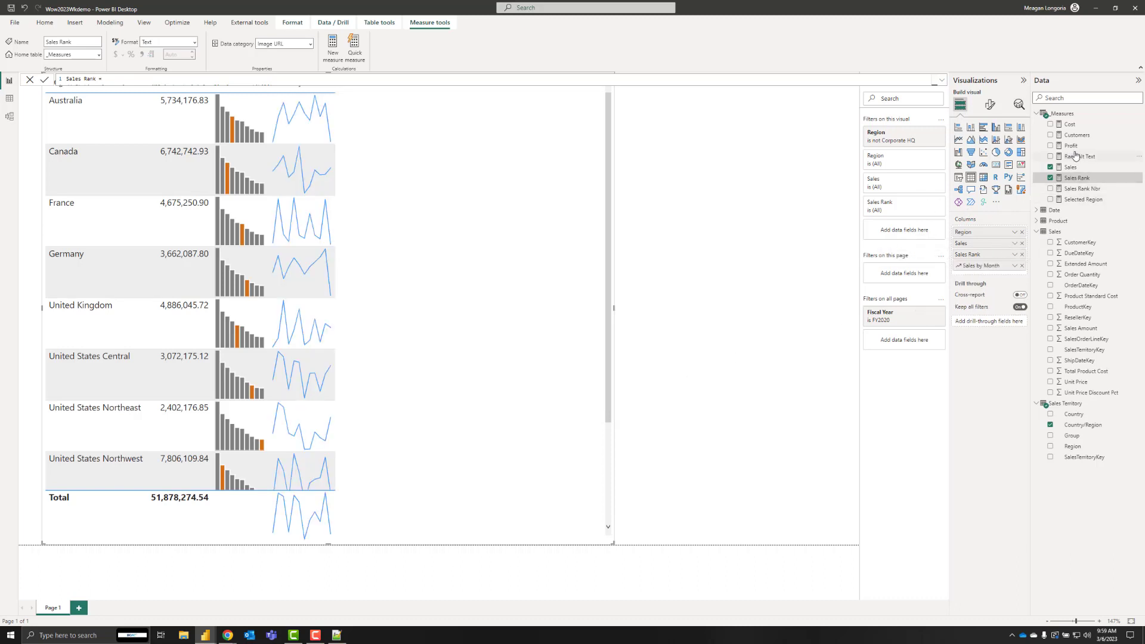
- Add the Profit measure as a table column after the Sales by Month sparkline
drag(1071, 145, 1000, 272)
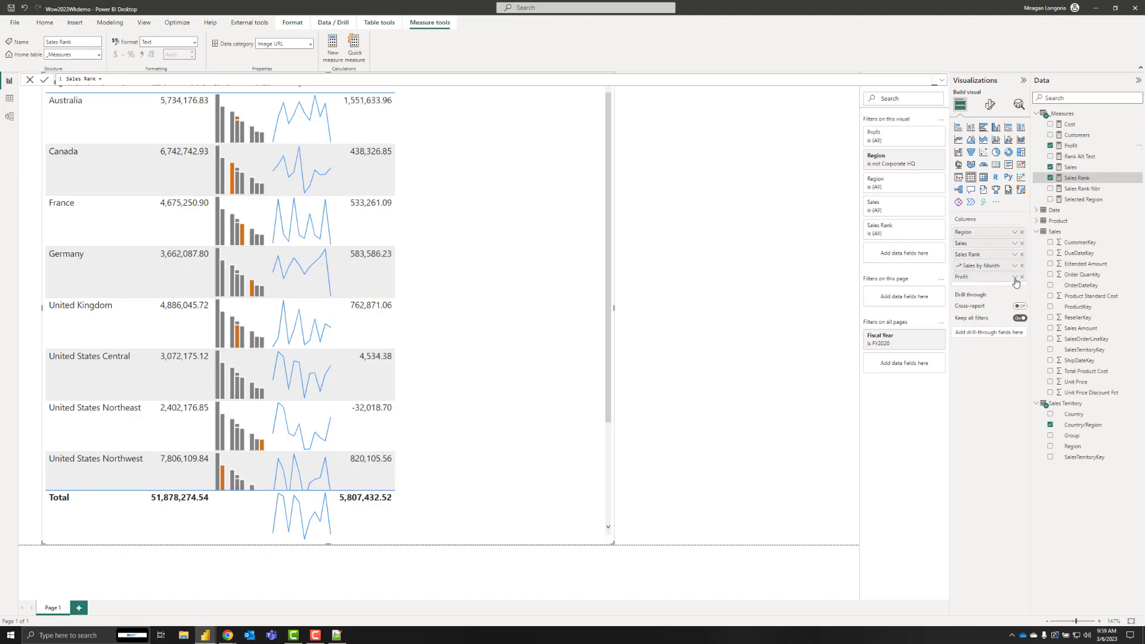
- Add a Profit sparkline to the table with Month from the Date table on the X-axis, placing it before the Profit column
click(1014, 276)
click(1034, 312)
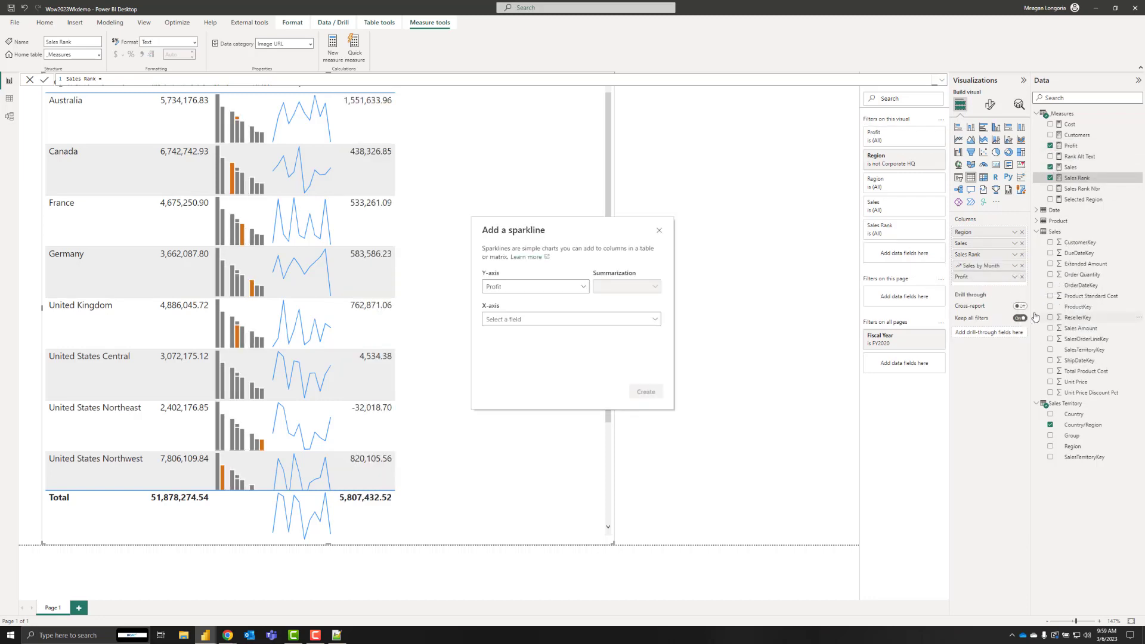
click(544, 321)
click(525, 351)
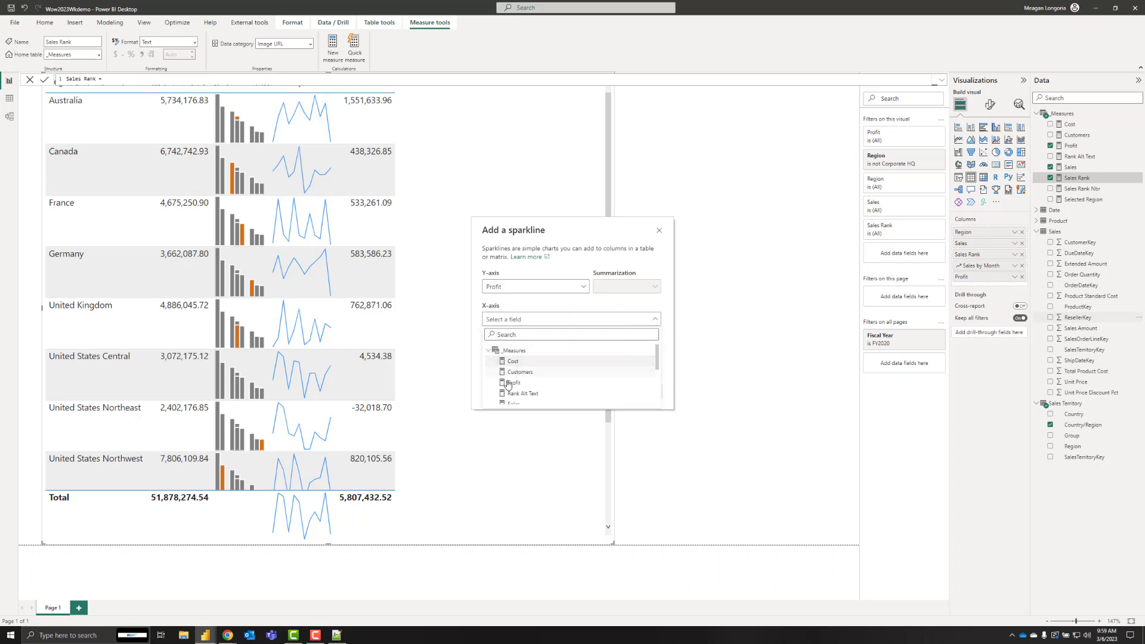
click(514, 384)
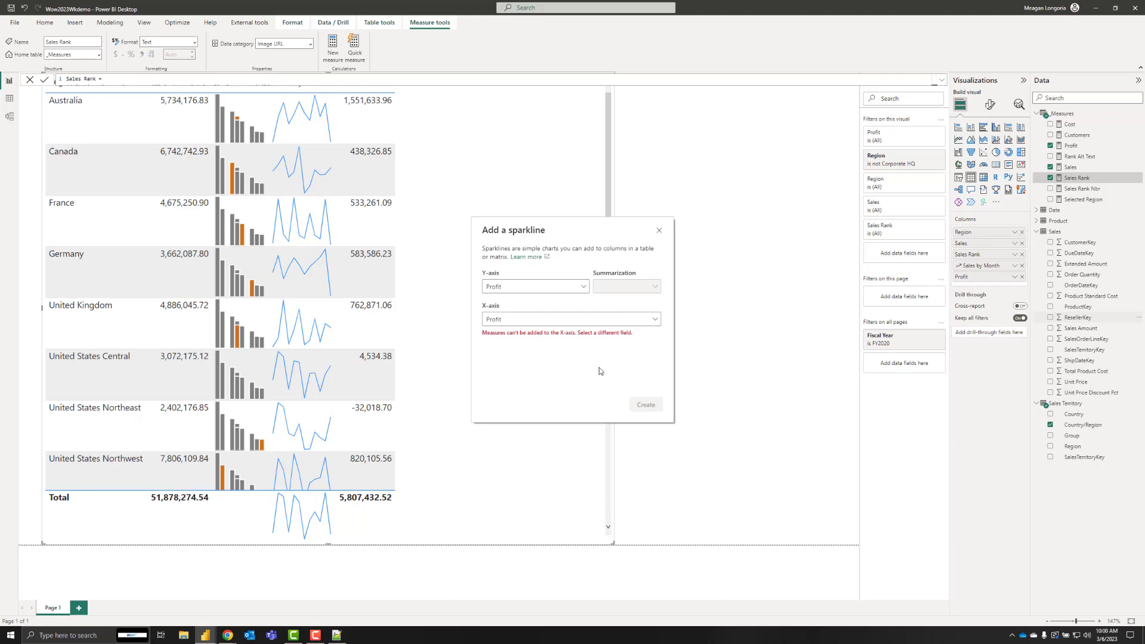
click(533, 320)
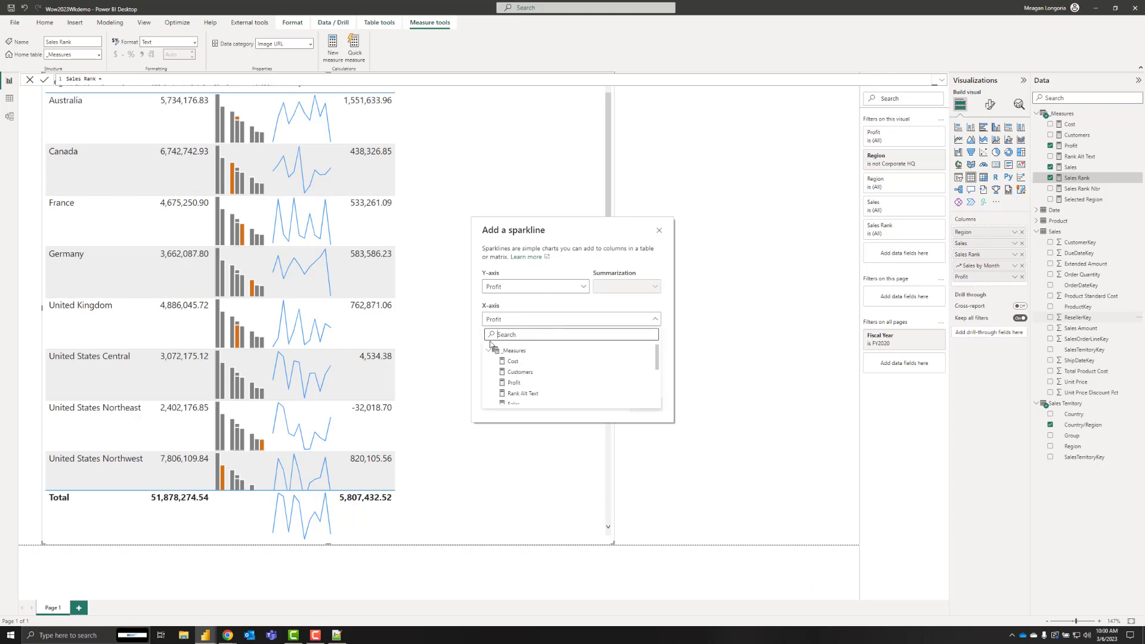
scroll(518, 375, down, 3)
scroll(517, 375, down, 1)
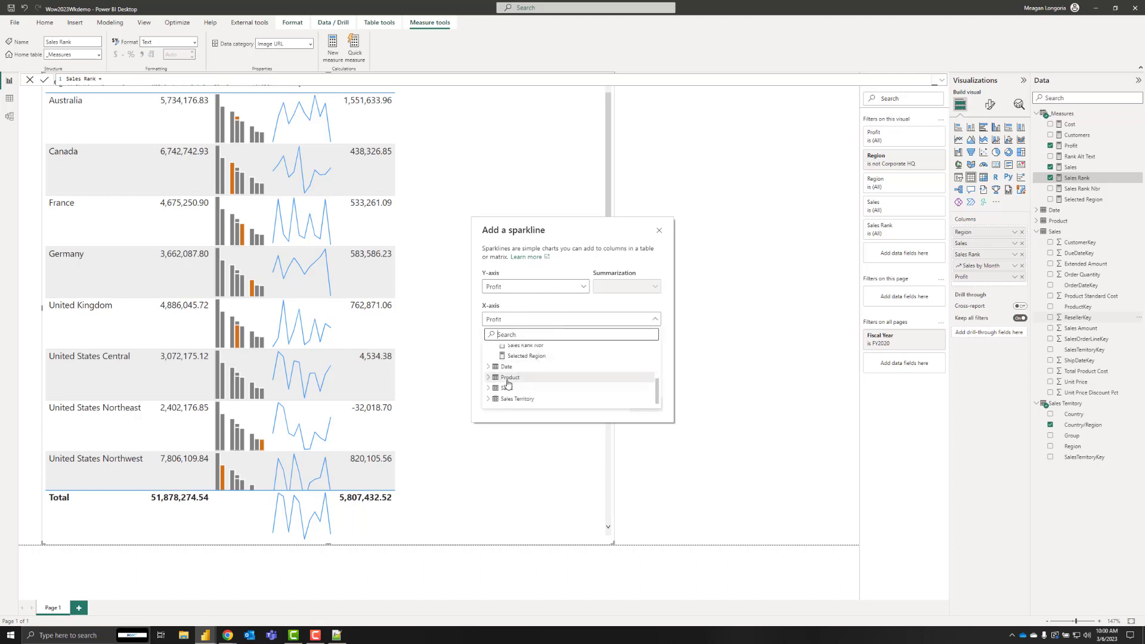
click(506, 366)
scroll(513, 387, down, 2)
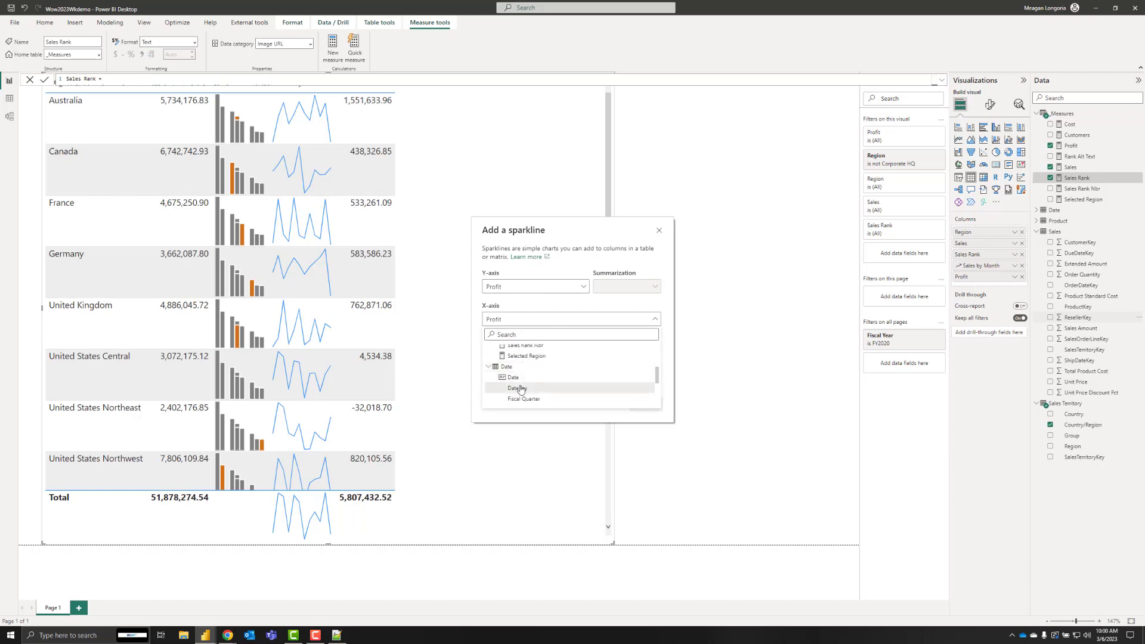
click(521, 397)
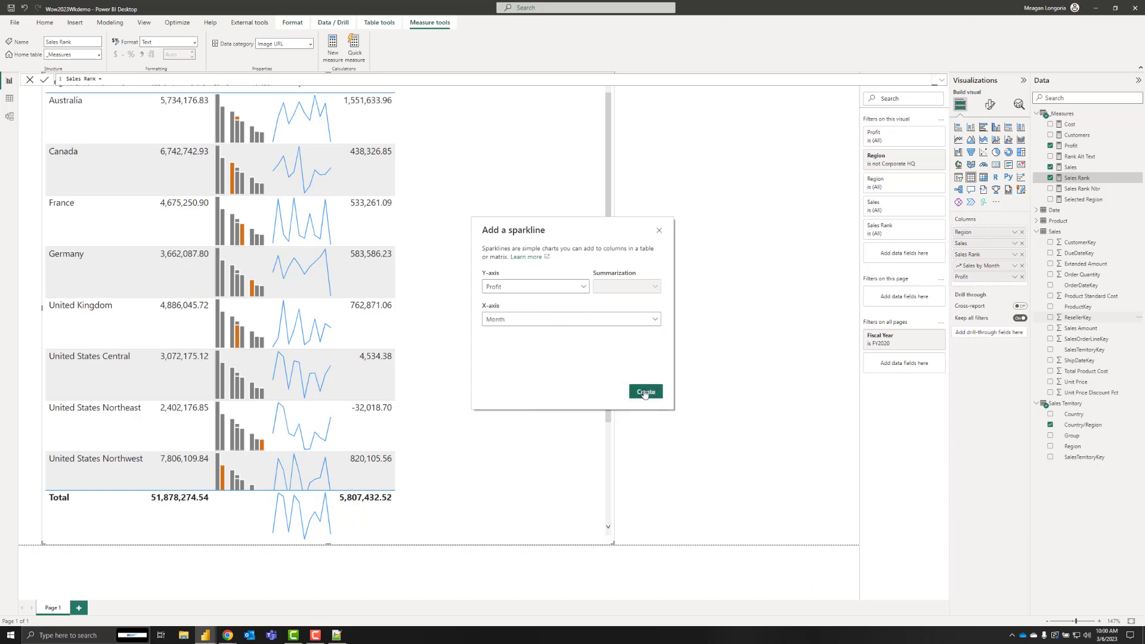
click(645, 394)
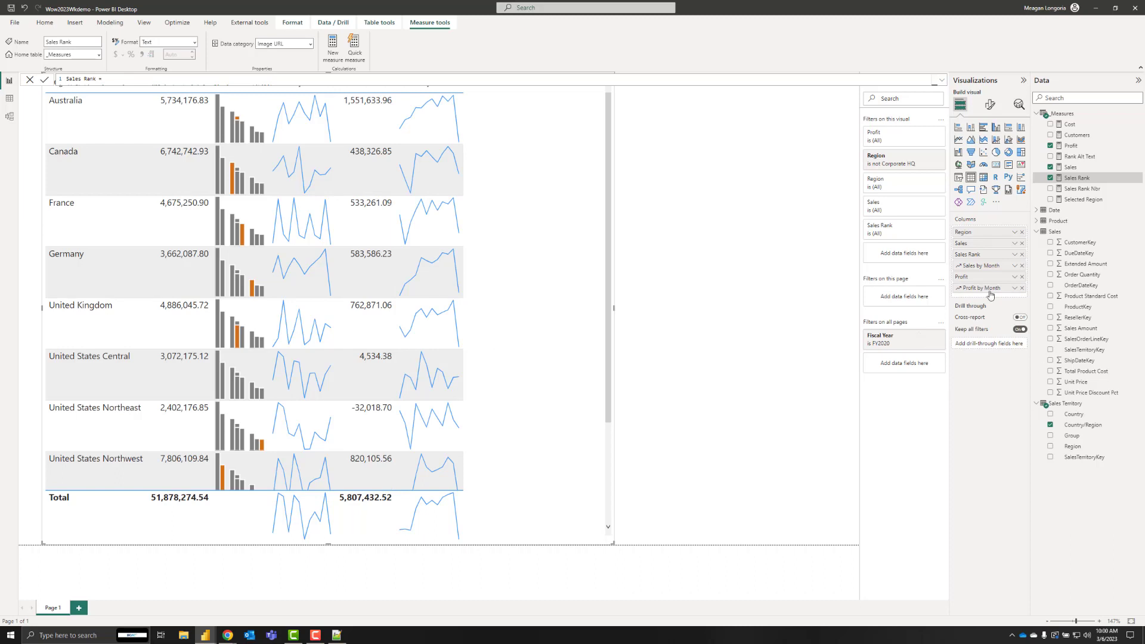
drag(983, 287, 986, 278)
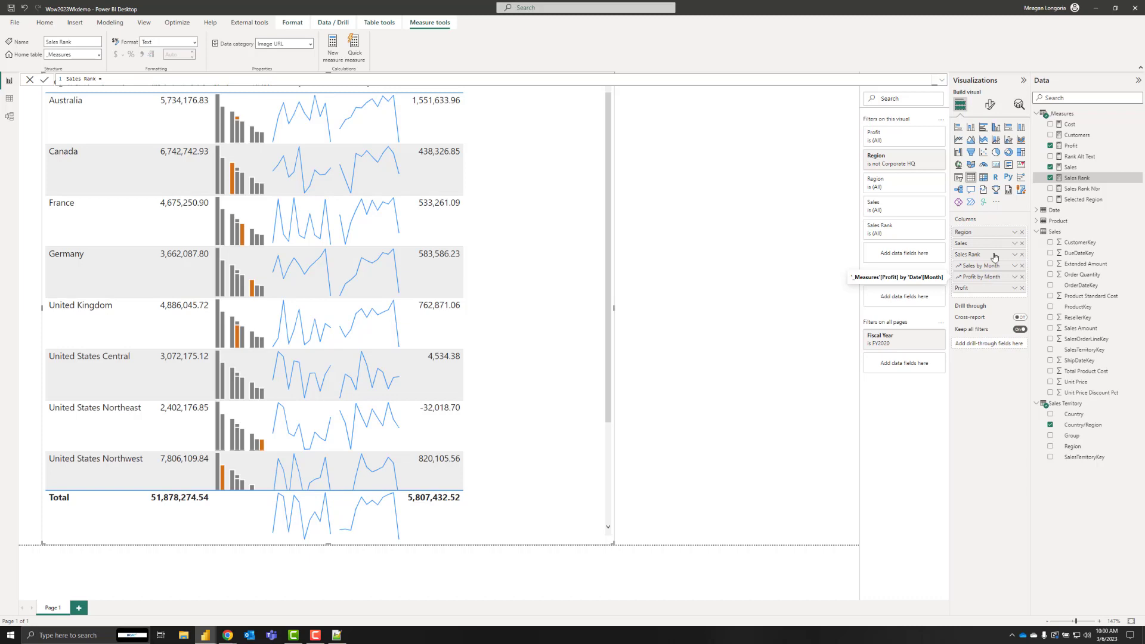
- Clear the table's Region filter that excludes Corporate HQ and filter the visual to Sales is greater than 0 instead
click(990, 105)
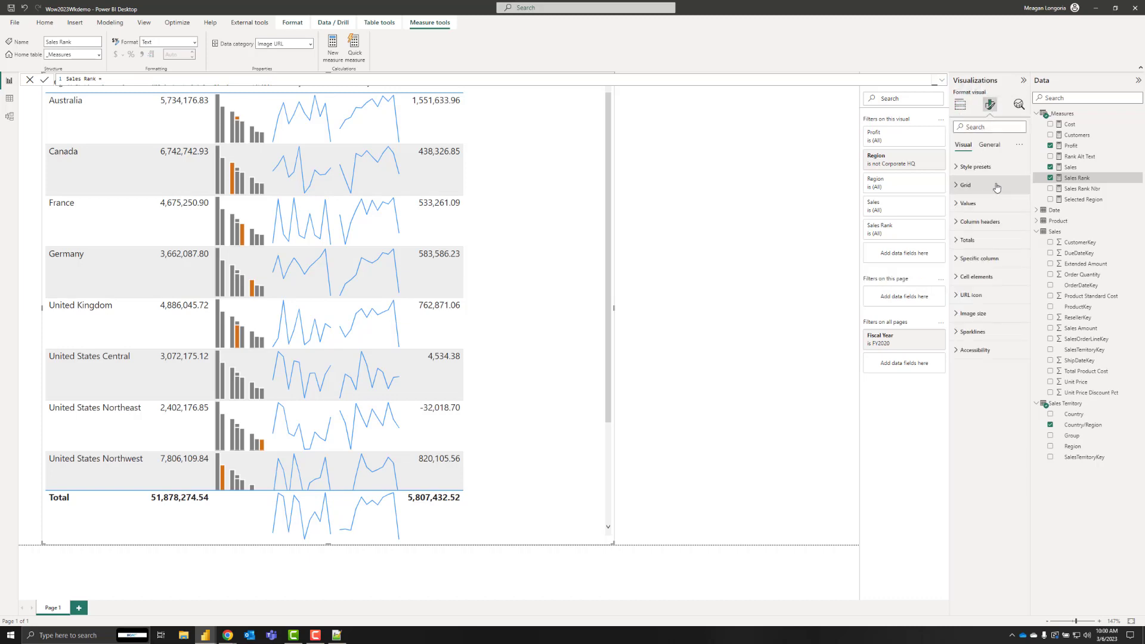
click(929, 156)
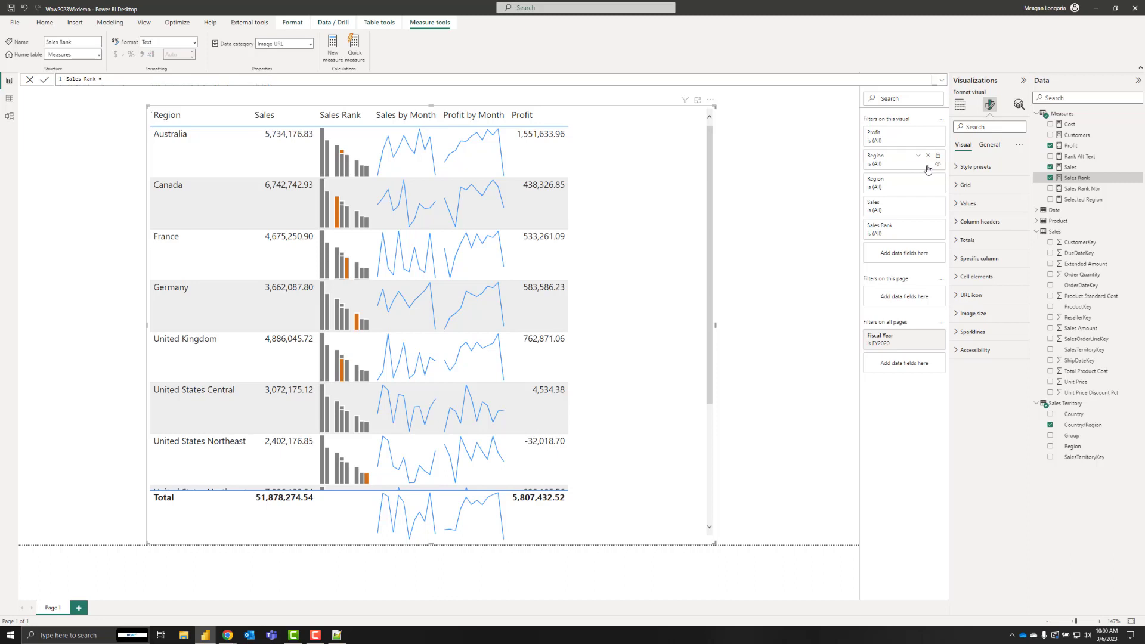
click(924, 204)
click(897, 235)
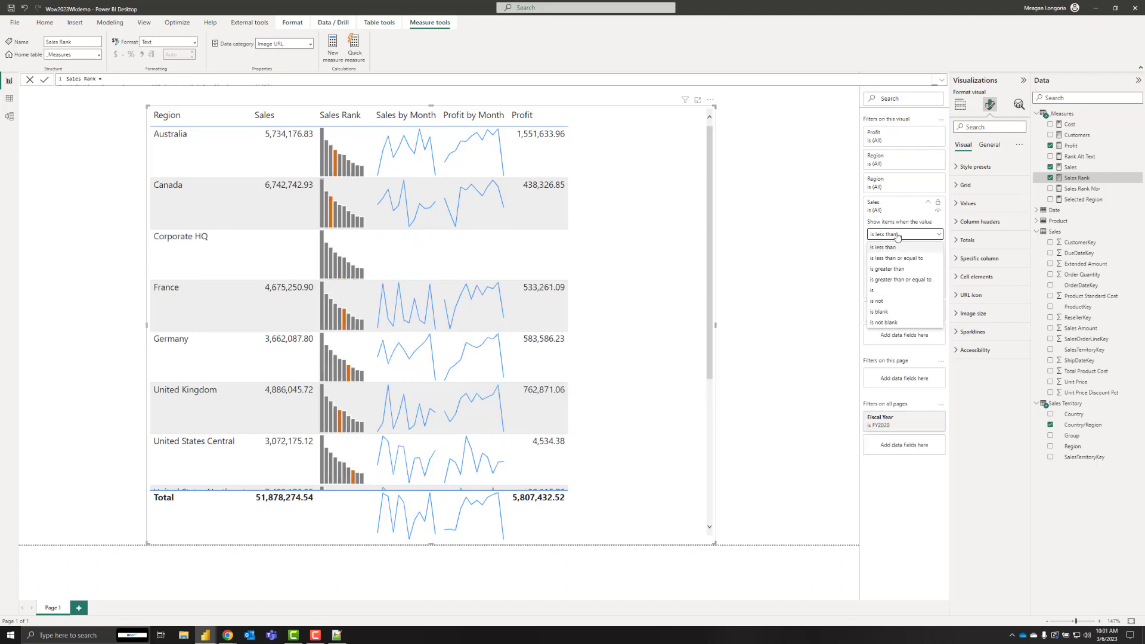
click(888, 269)
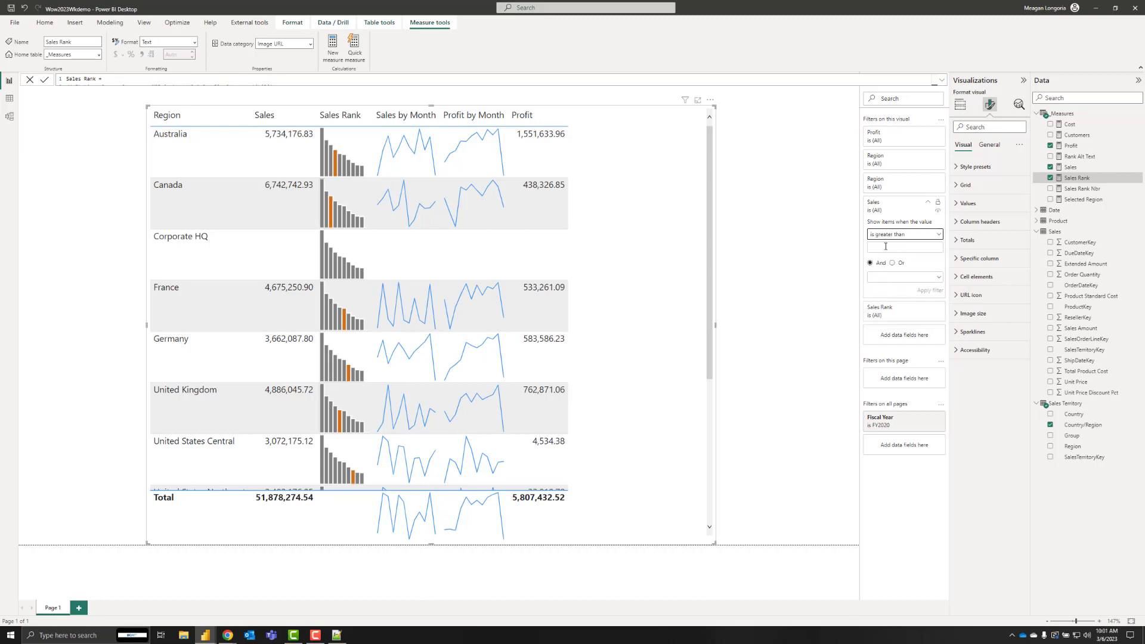
text(0)
click(923, 292)
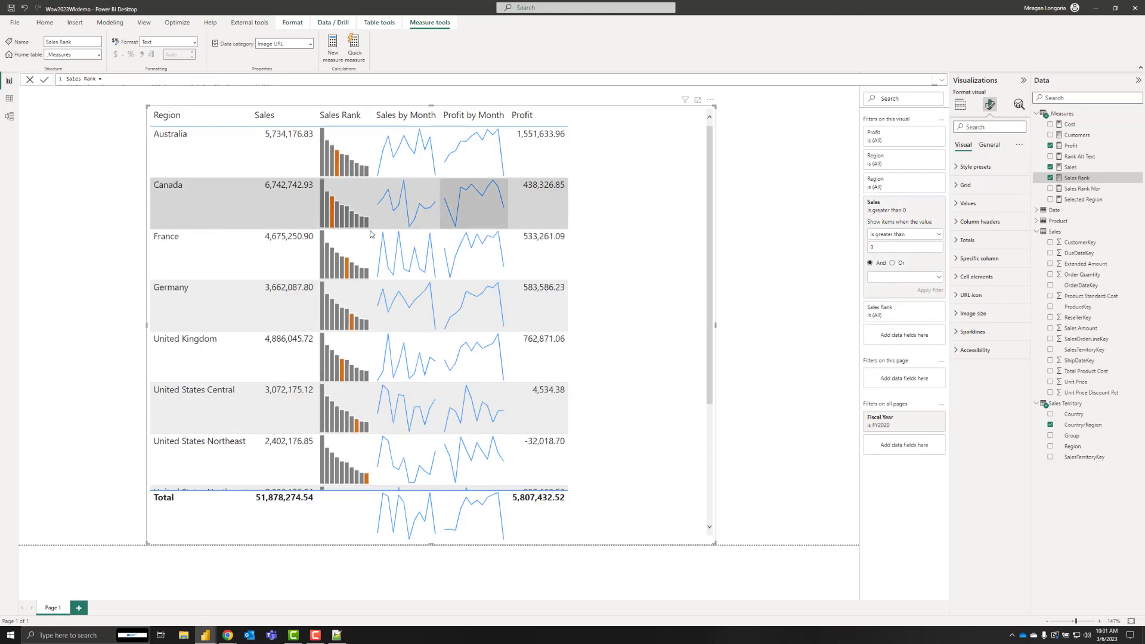
scroll(220, 420, down, 3)
scroll(225, 395, up, 3)
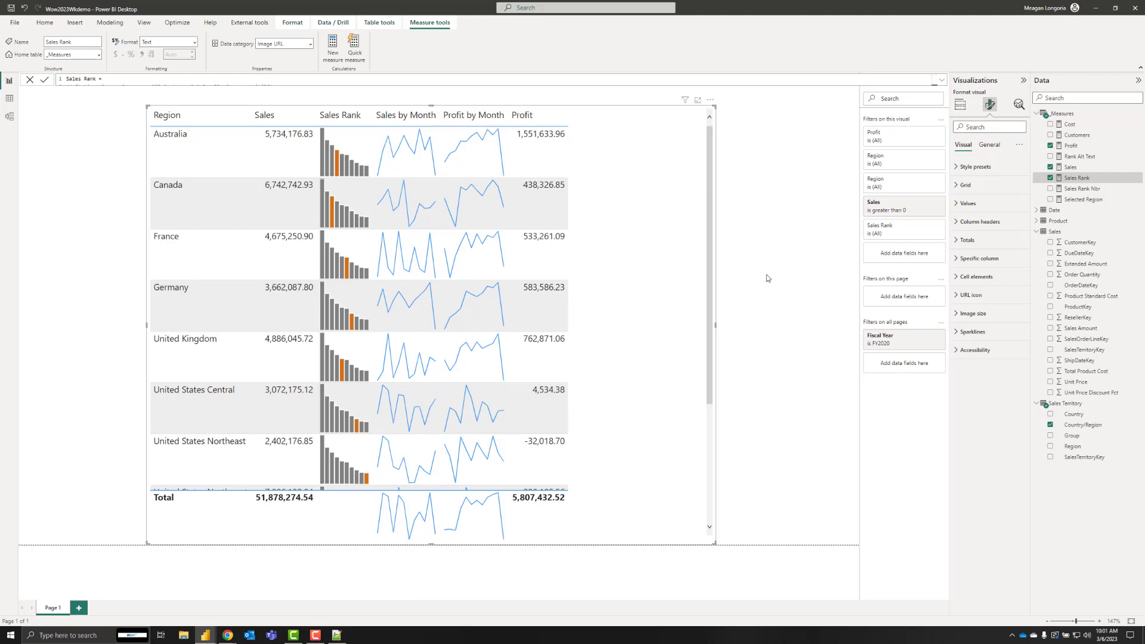
- Set the report page's wallpaper color to #FBFBFB
click(792, 264)
click(990, 104)
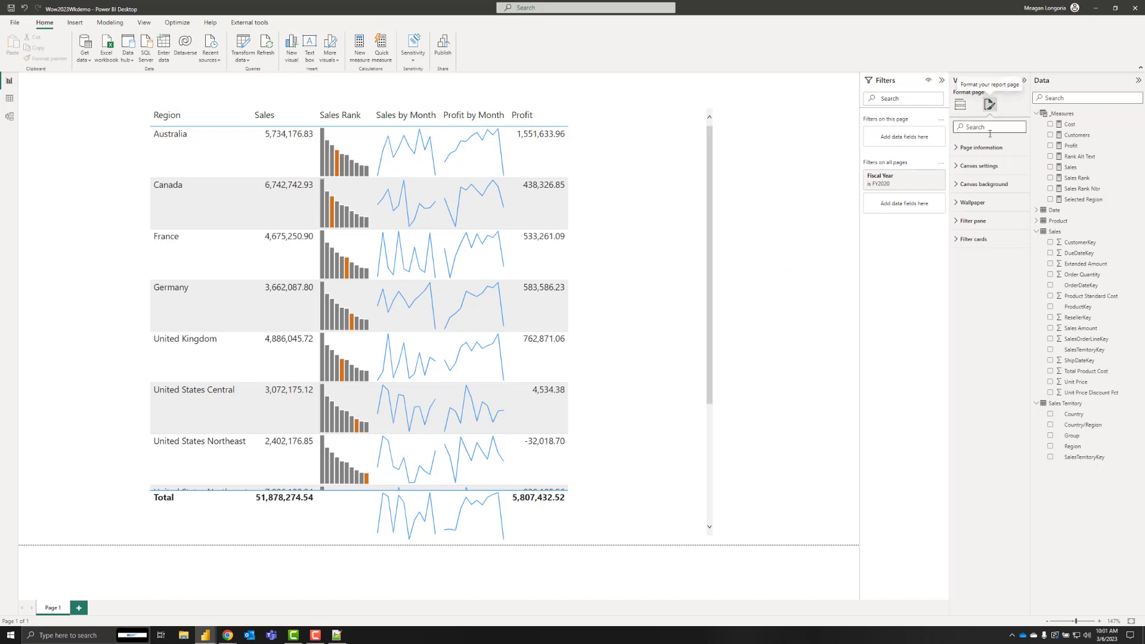
click(987, 185)
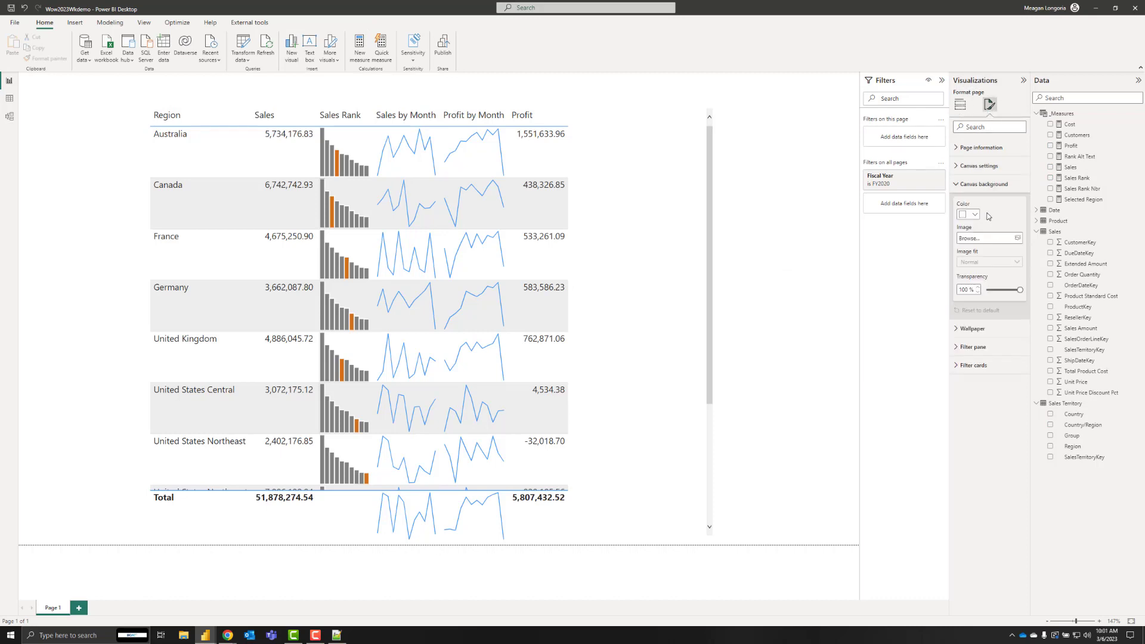
click(972, 328)
click(983, 184)
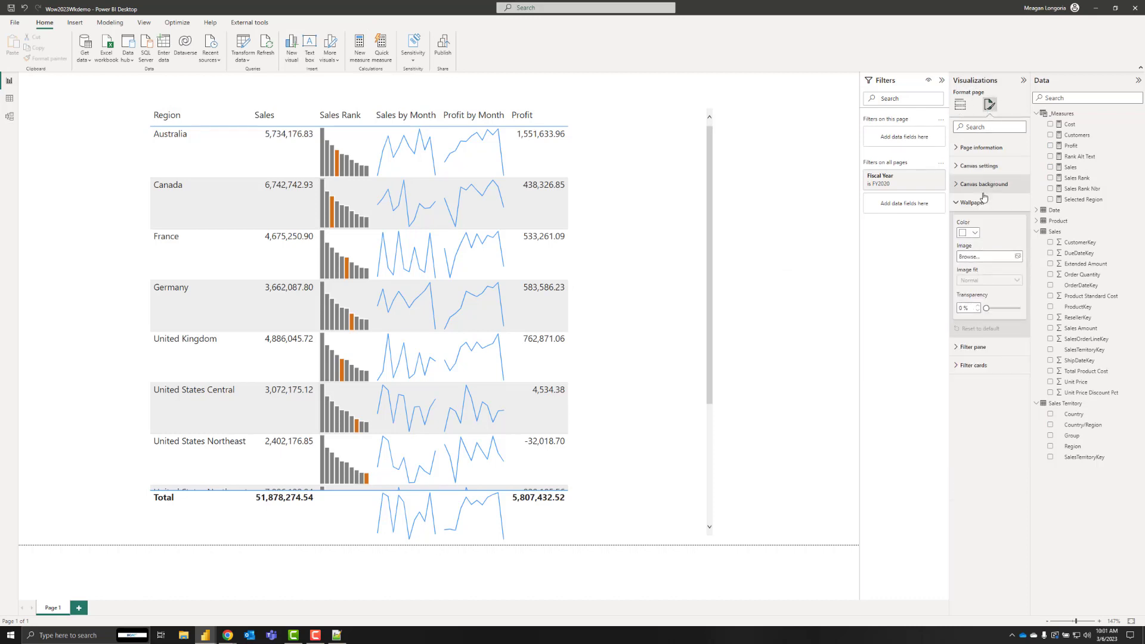
click(973, 240)
click(989, 386)
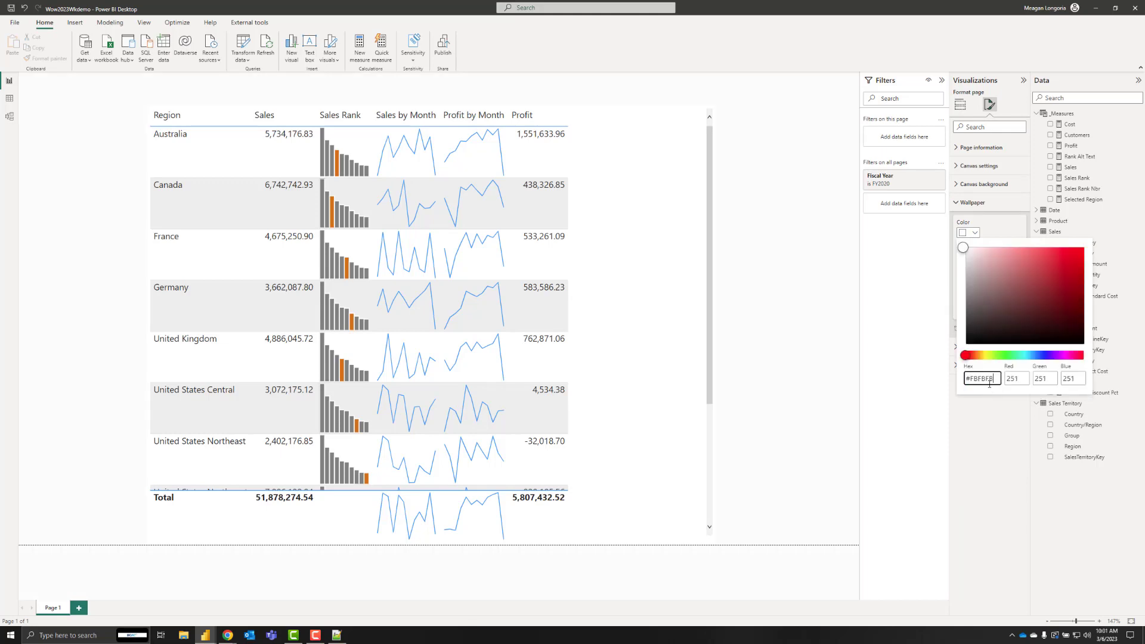
click(996, 446)
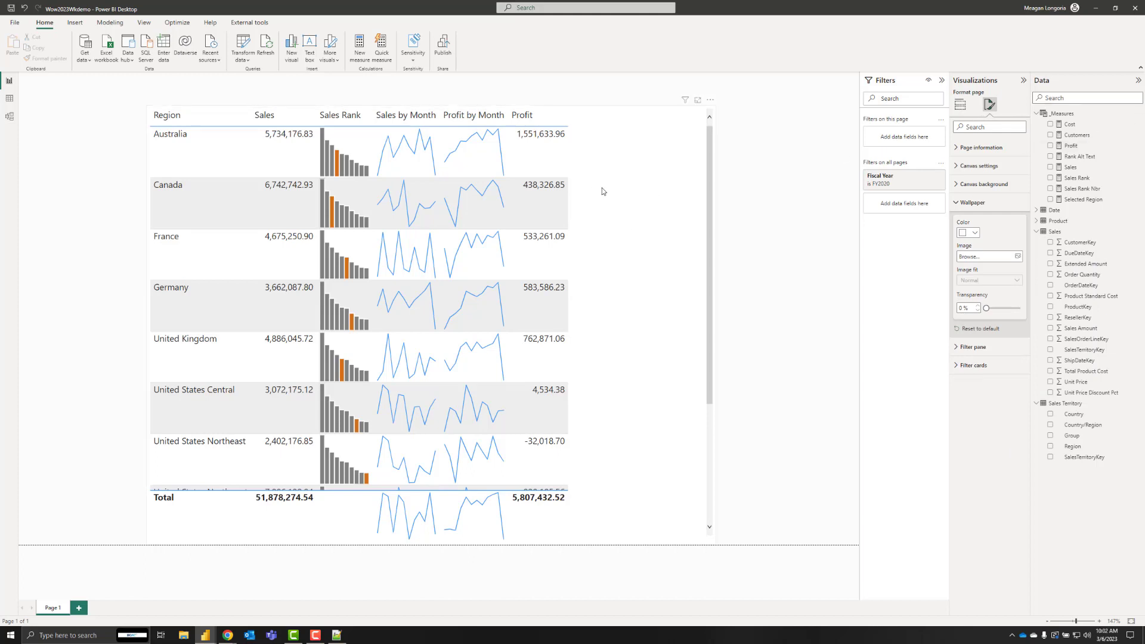
- Resize the table visual to a height of 655 and a width of 1015
click(629, 189)
click(989, 147)
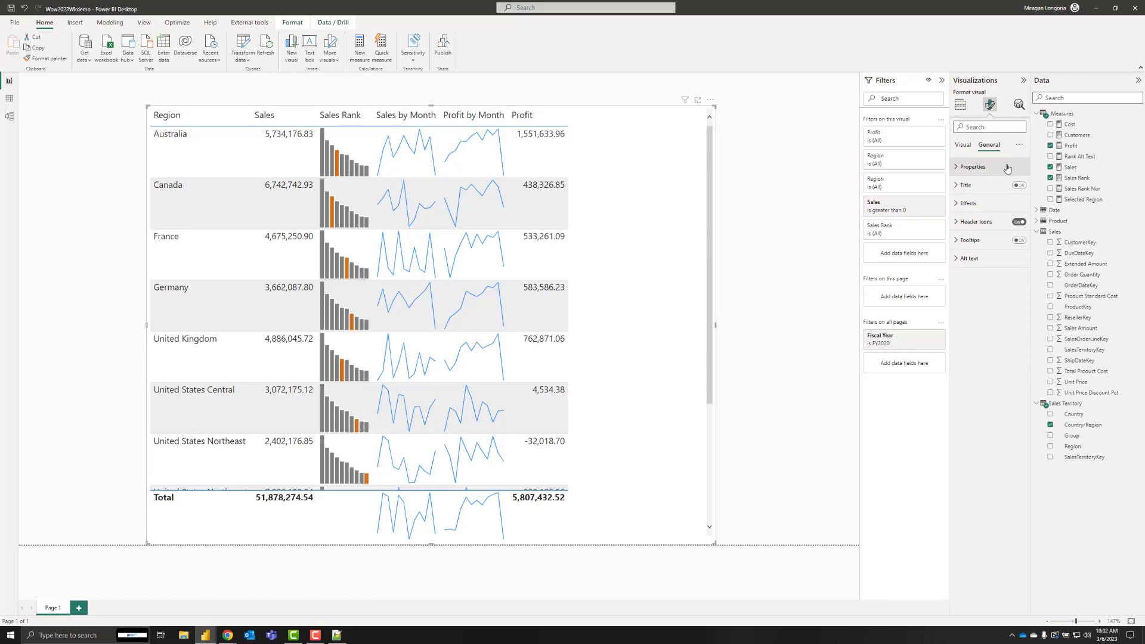
click(973, 166)
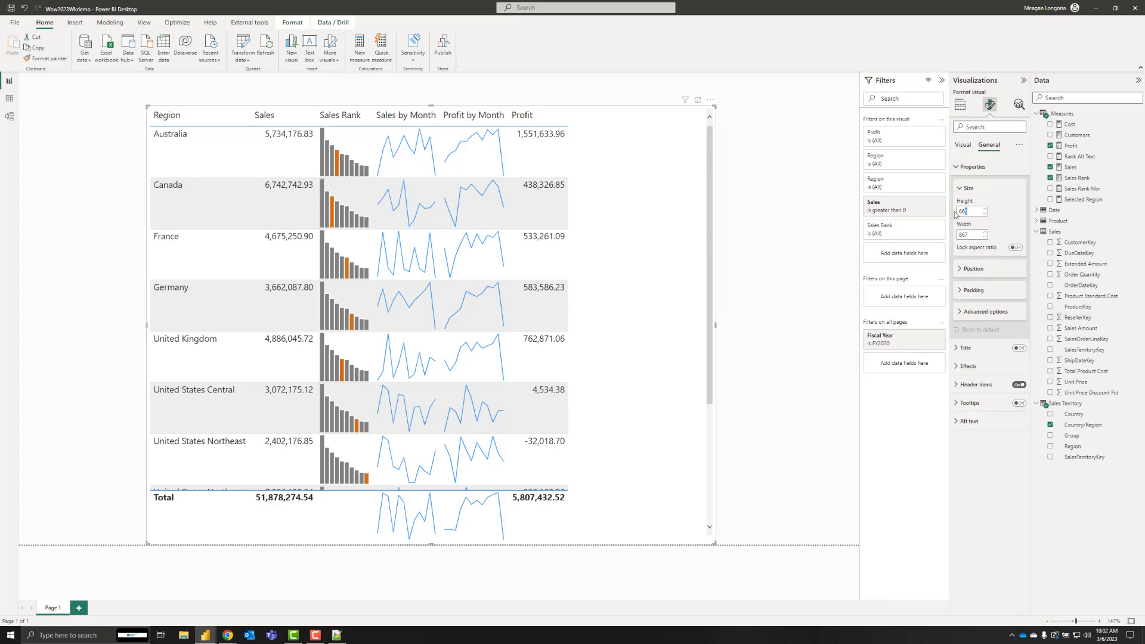
key(BackSpace)
text(55)
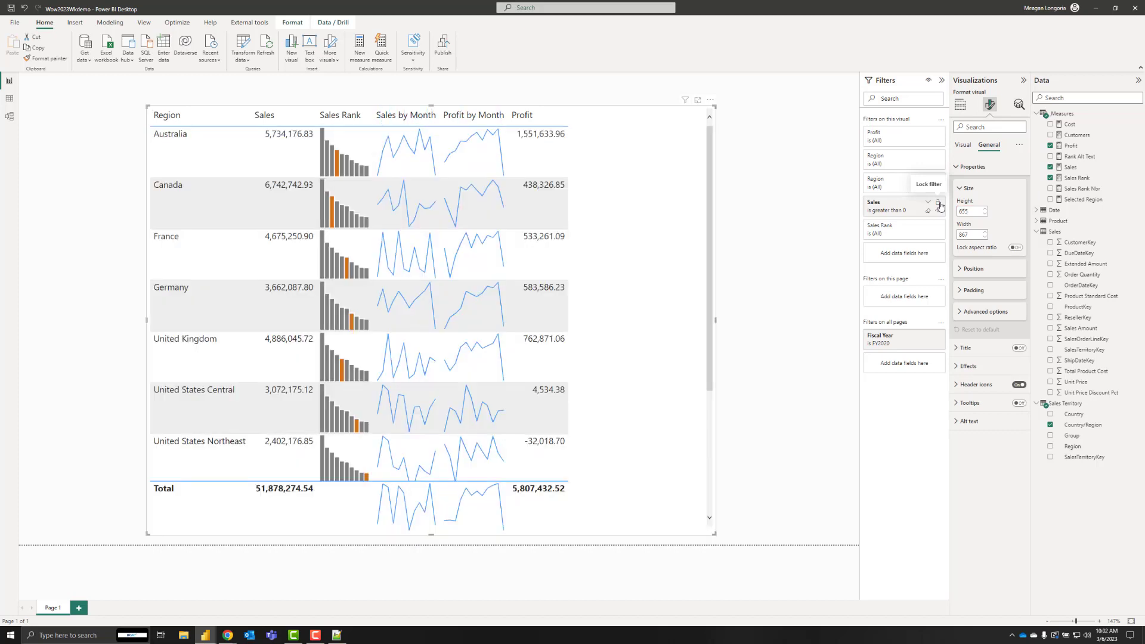
key(Tab)
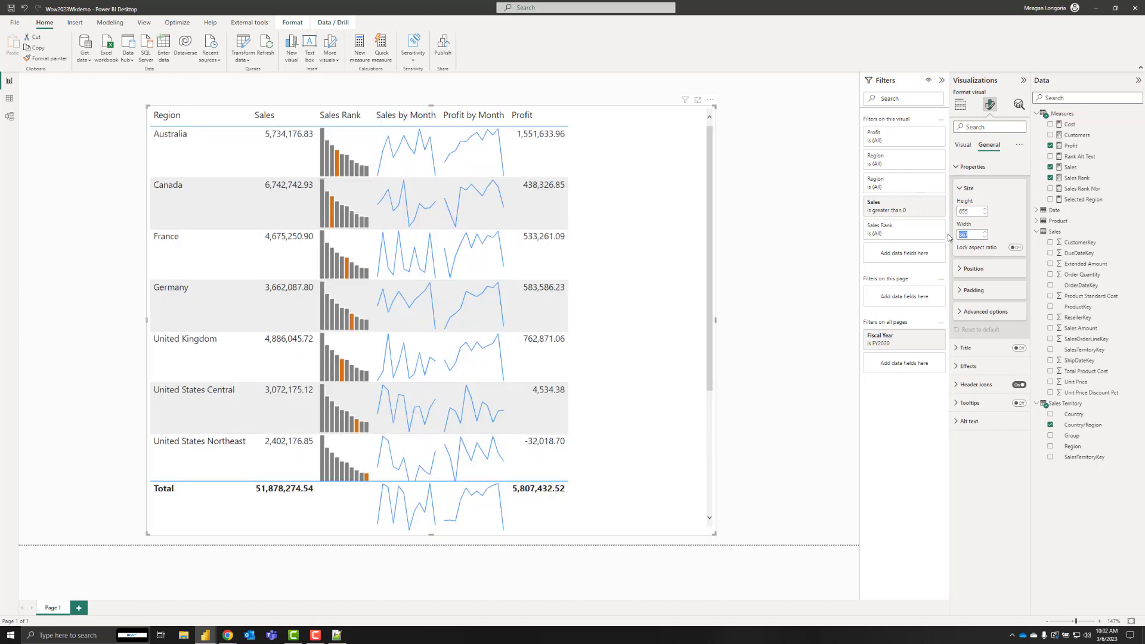
text(1015)
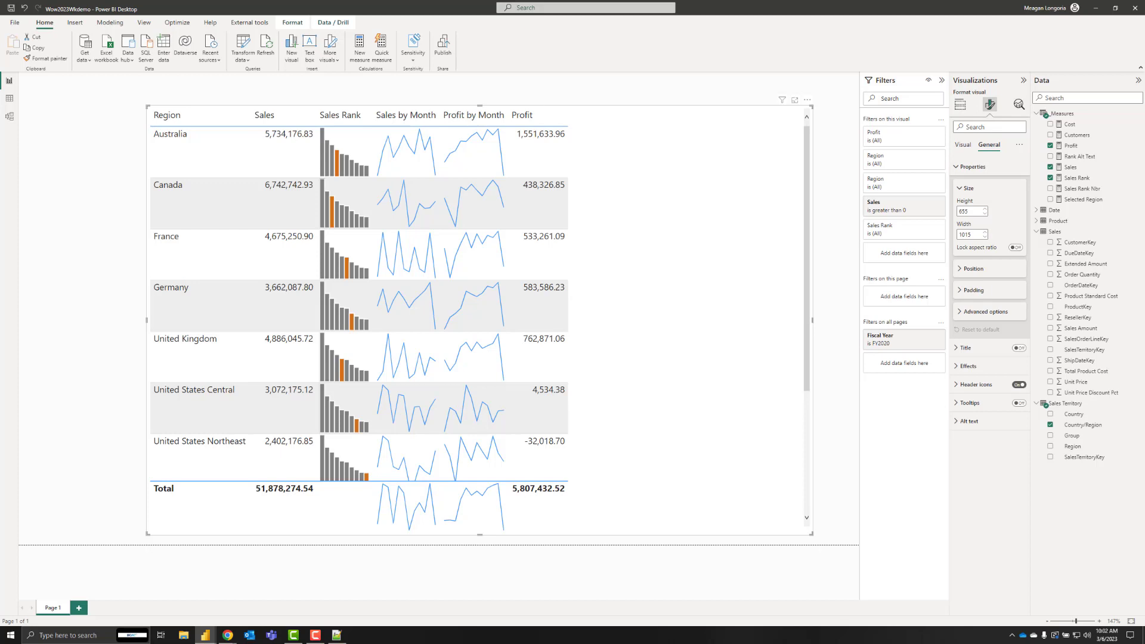
- Position the table visual at 132 horizontal and 56 vertical
click(981, 269)
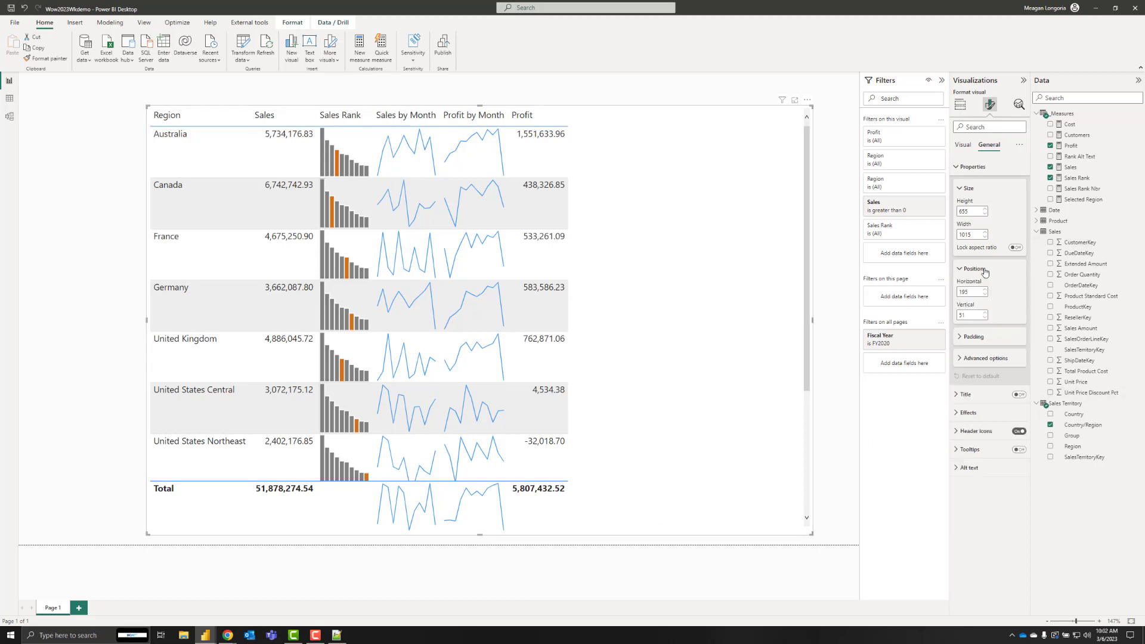
double_click(975, 292)
text(132)
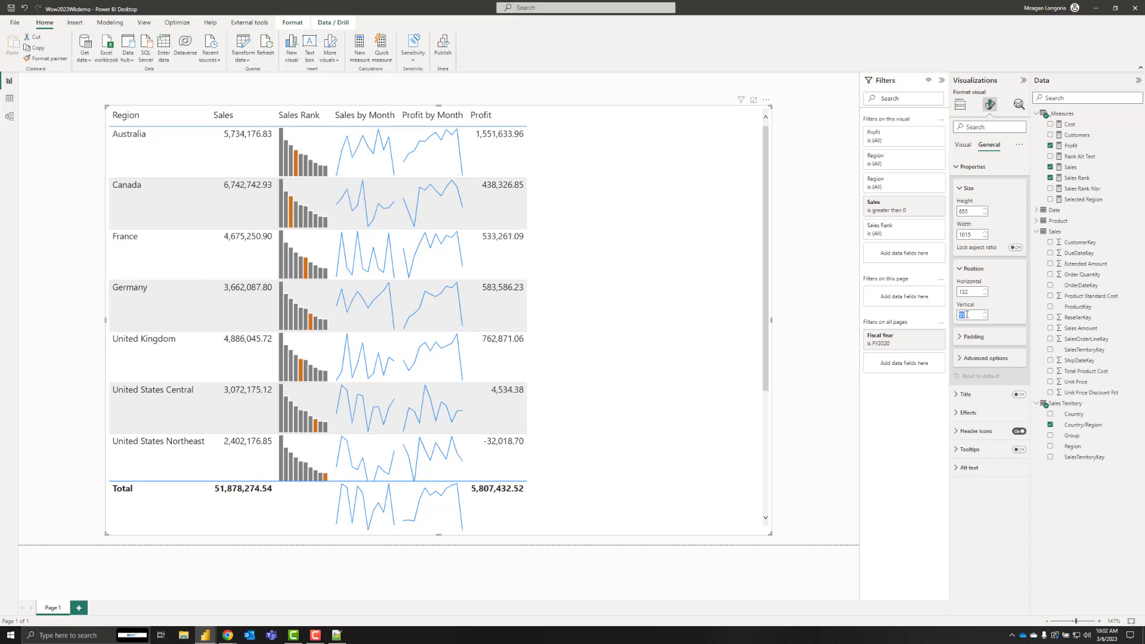
text(56)
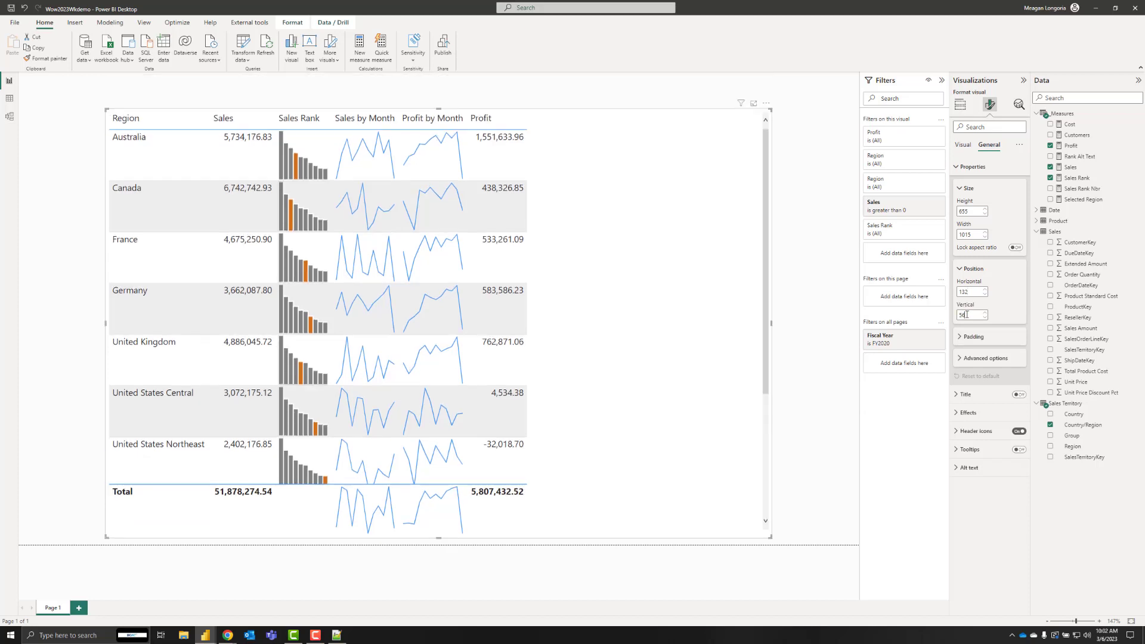
click(976, 268)
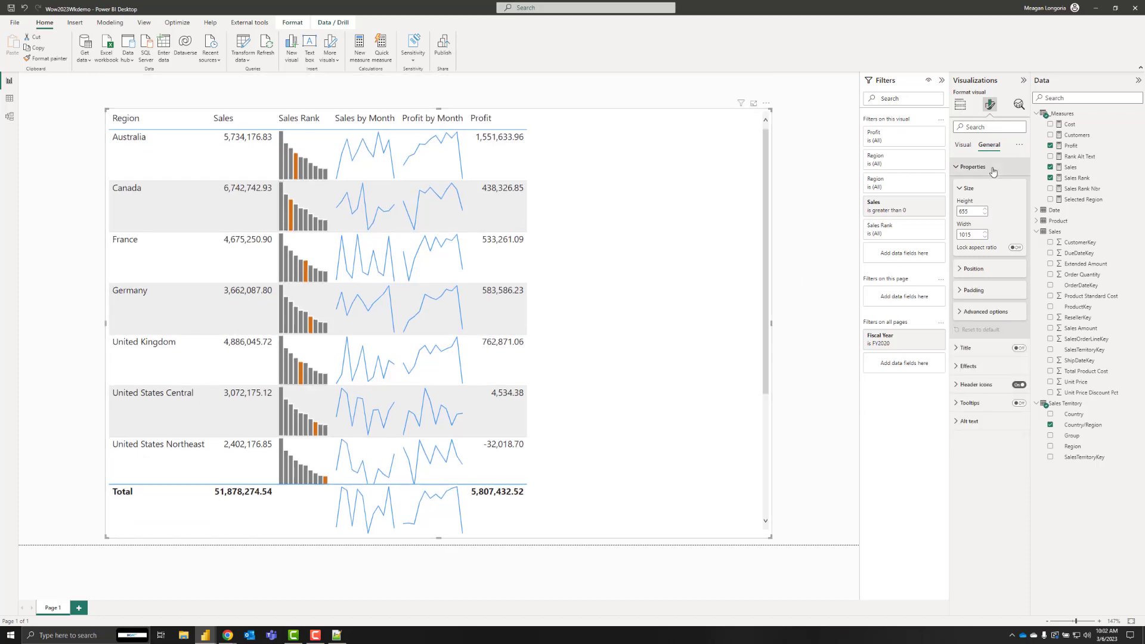
click(979, 188)
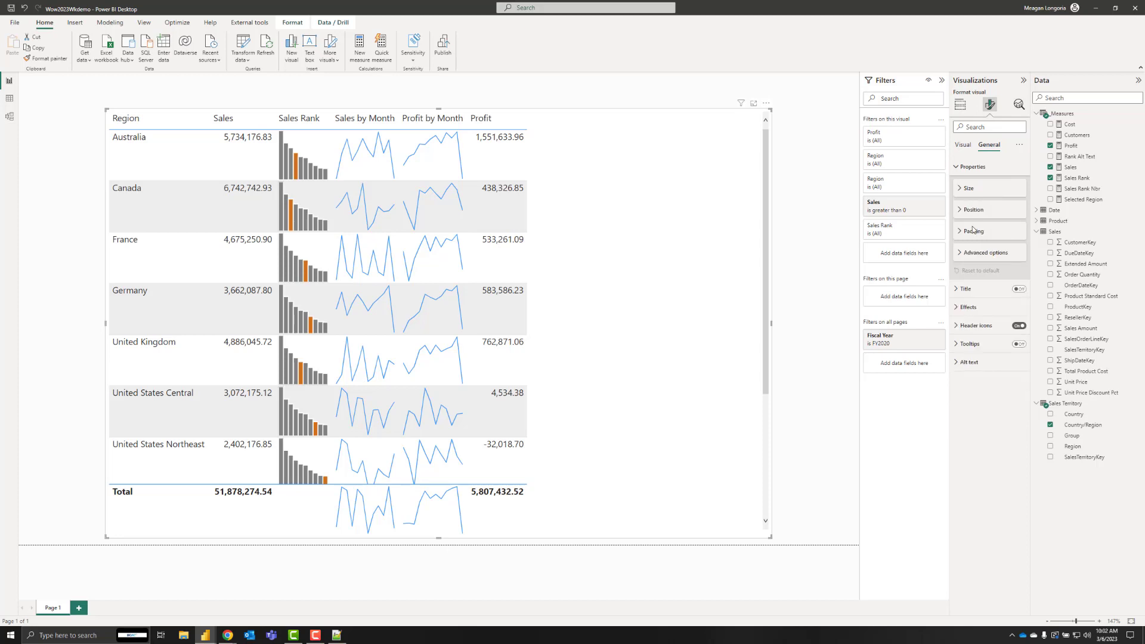
click(987, 253)
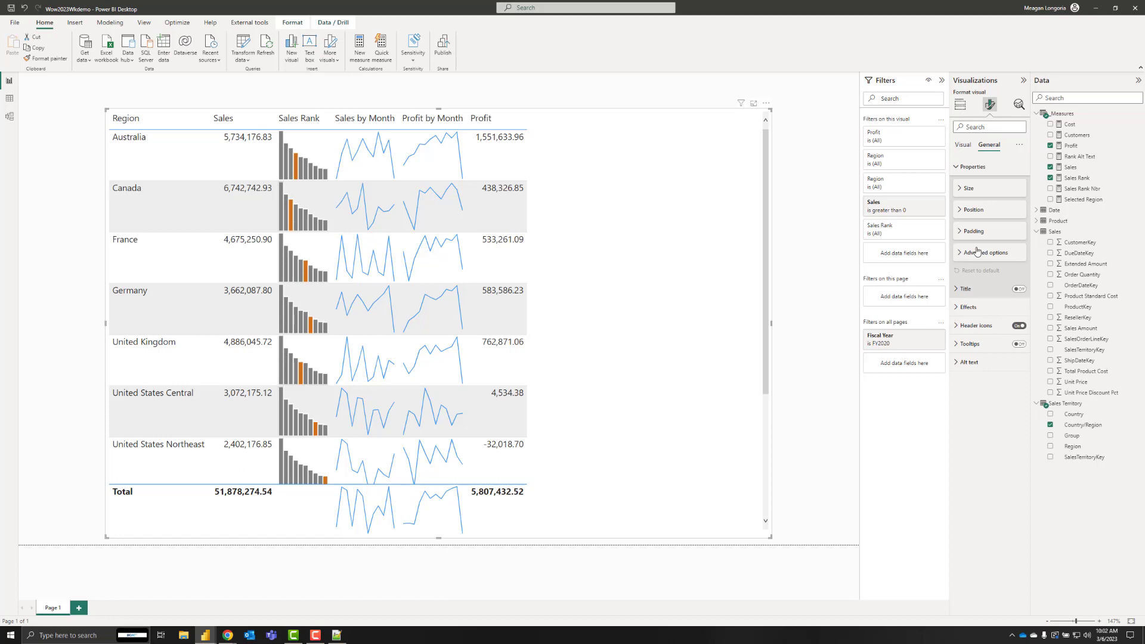
click(972, 167)
- Turn on the table's title and set its text to "Sales and Profit By Region"
click(978, 188)
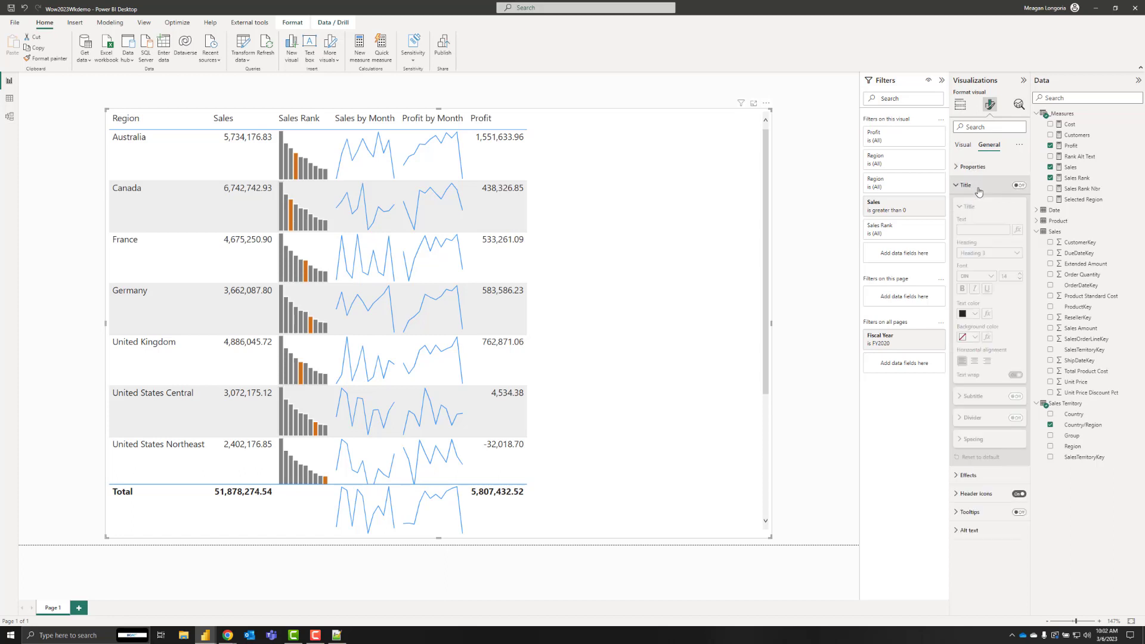
click(976, 228)
text(S)
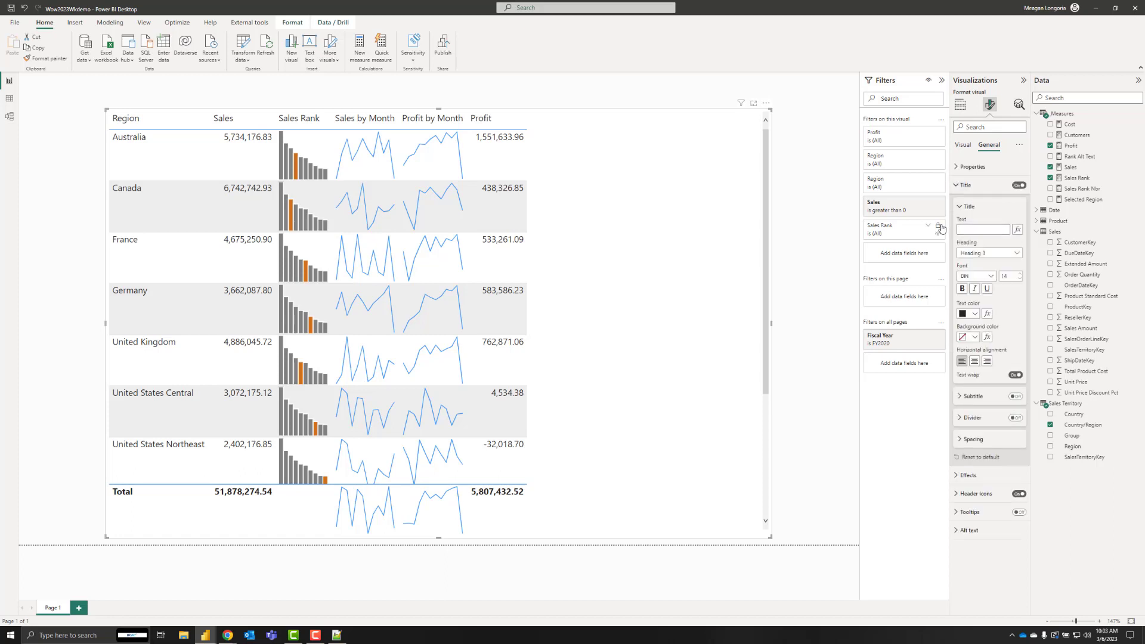
text(ales a)
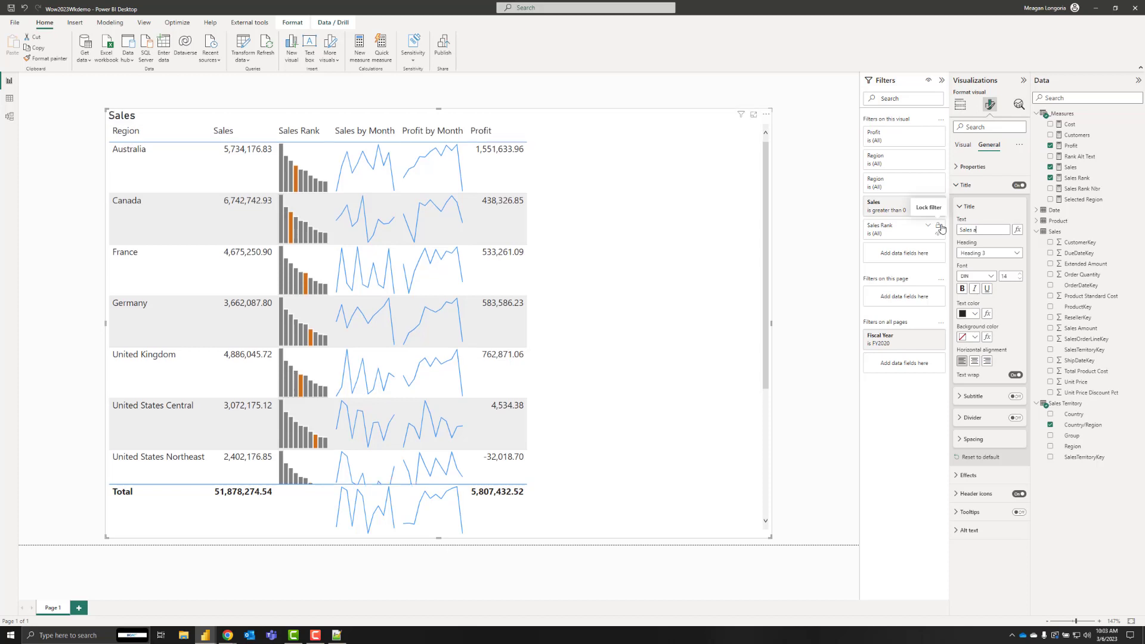
text(nd Profit By Region)
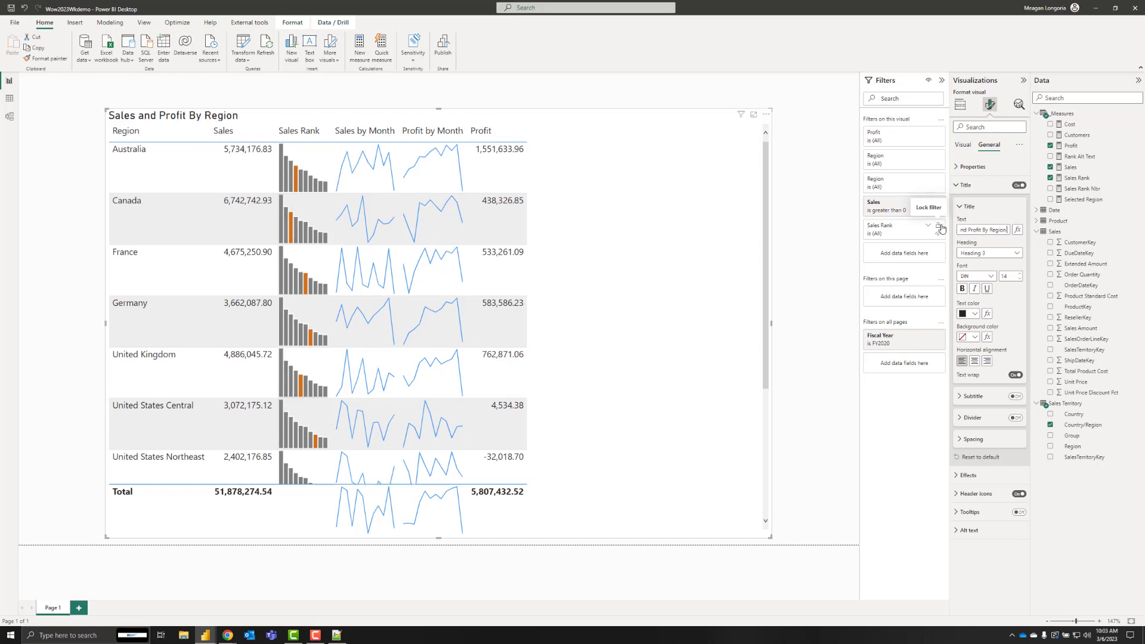
- Turn off the table's title and give the visual a #E6E6E6 border with rounded corners of 3 px
click(1018, 186)
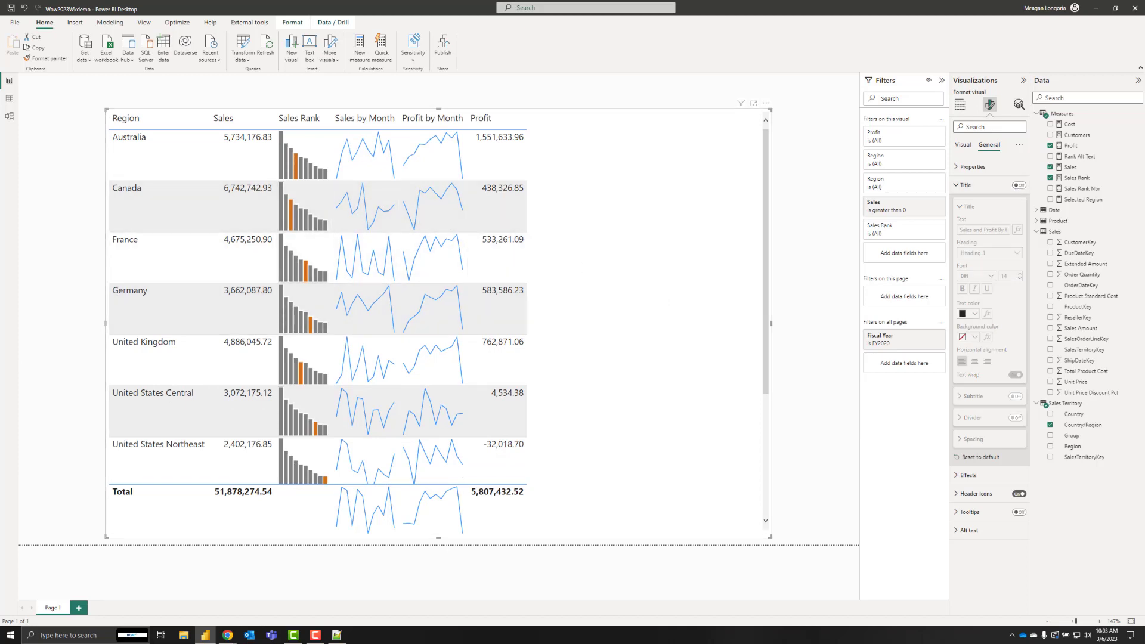
click(968, 475)
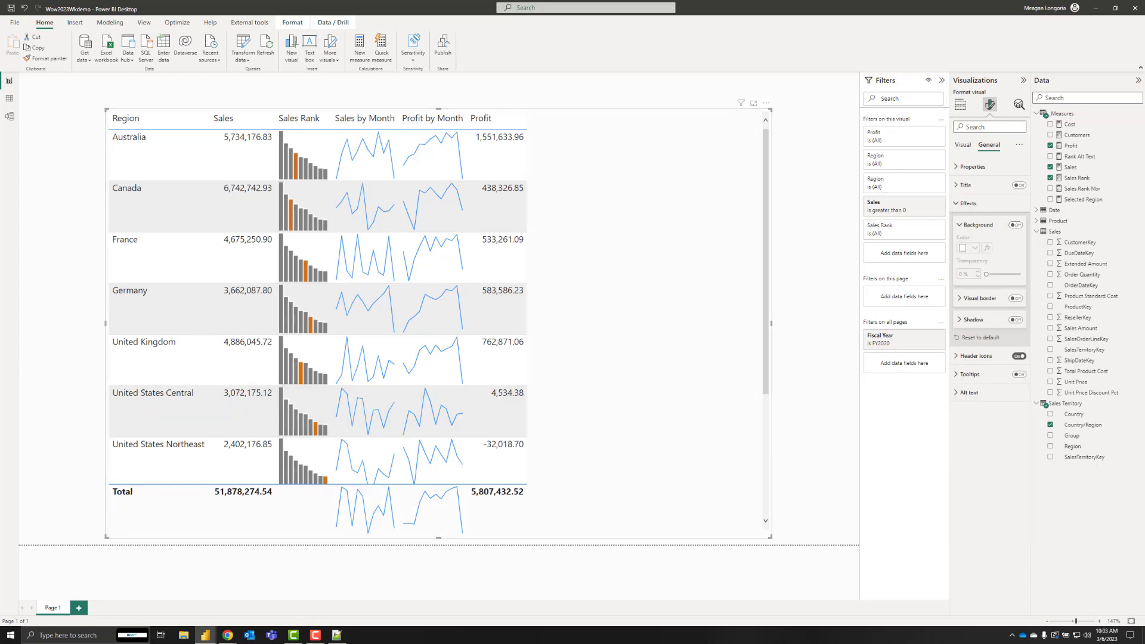
click(988, 301)
click(1013, 300)
click(974, 322)
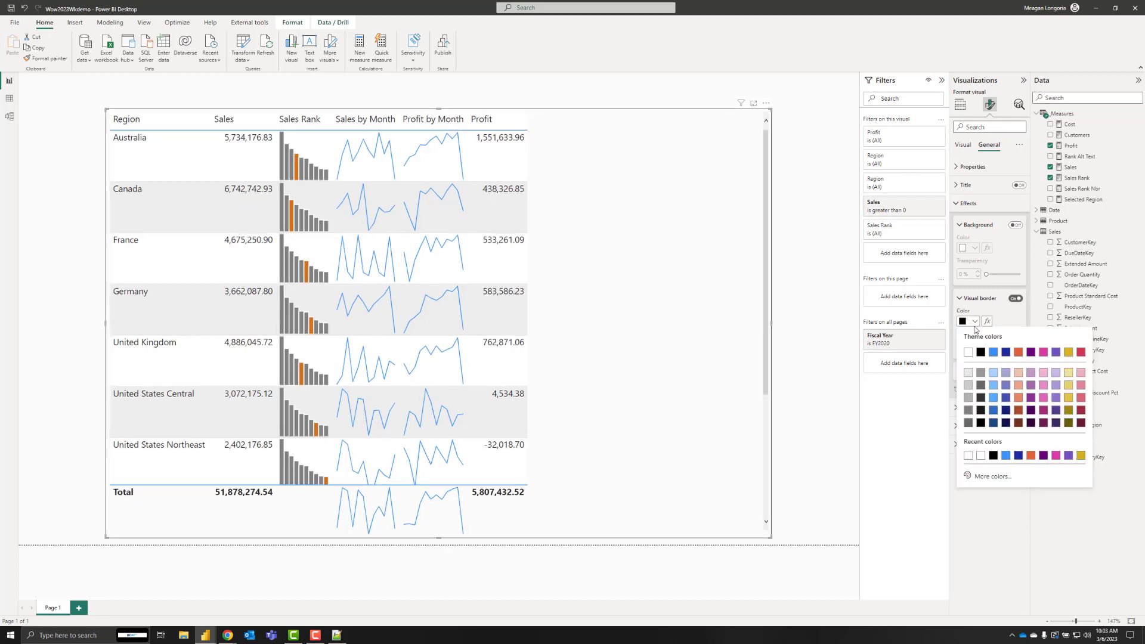
click(1000, 477)
text(#E6E6E6)
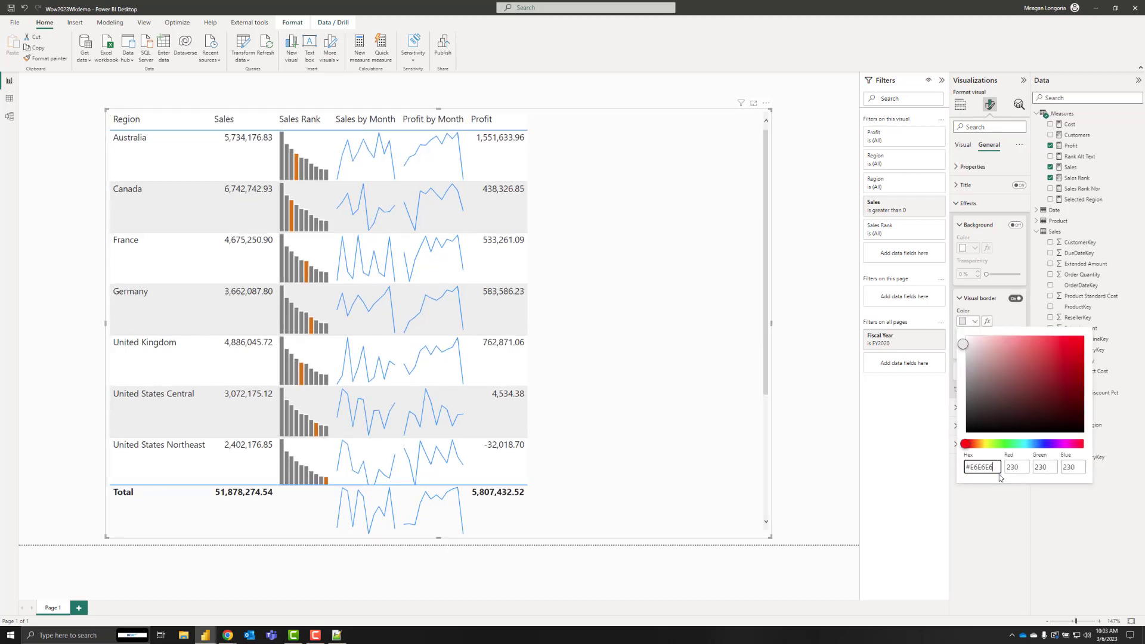
click(1008, 319)
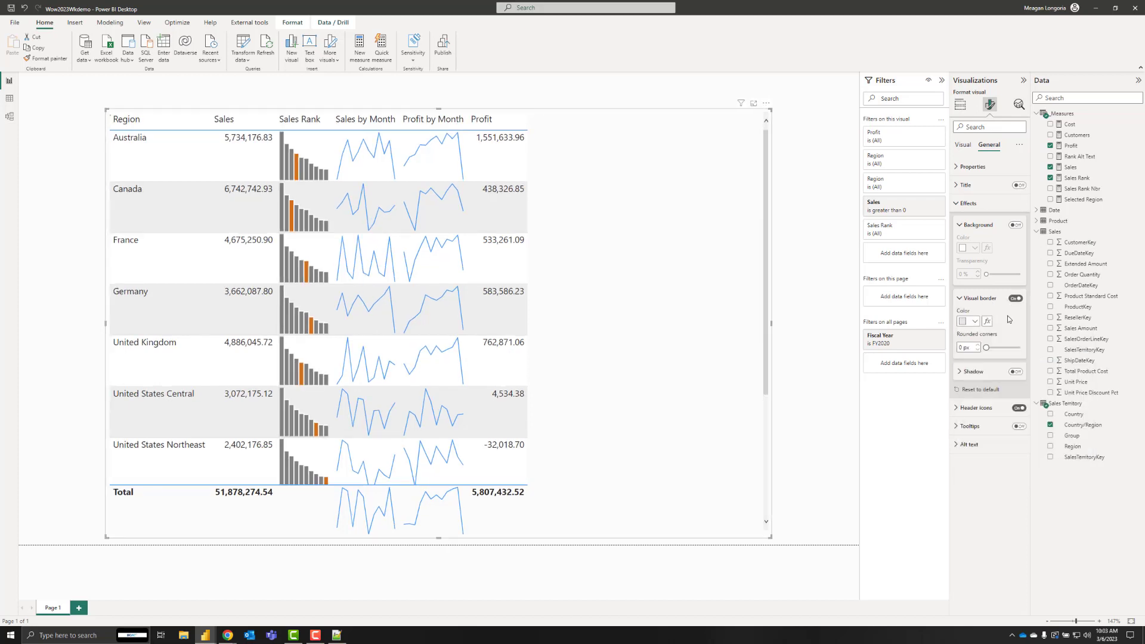
click(962, 347)
text(10)
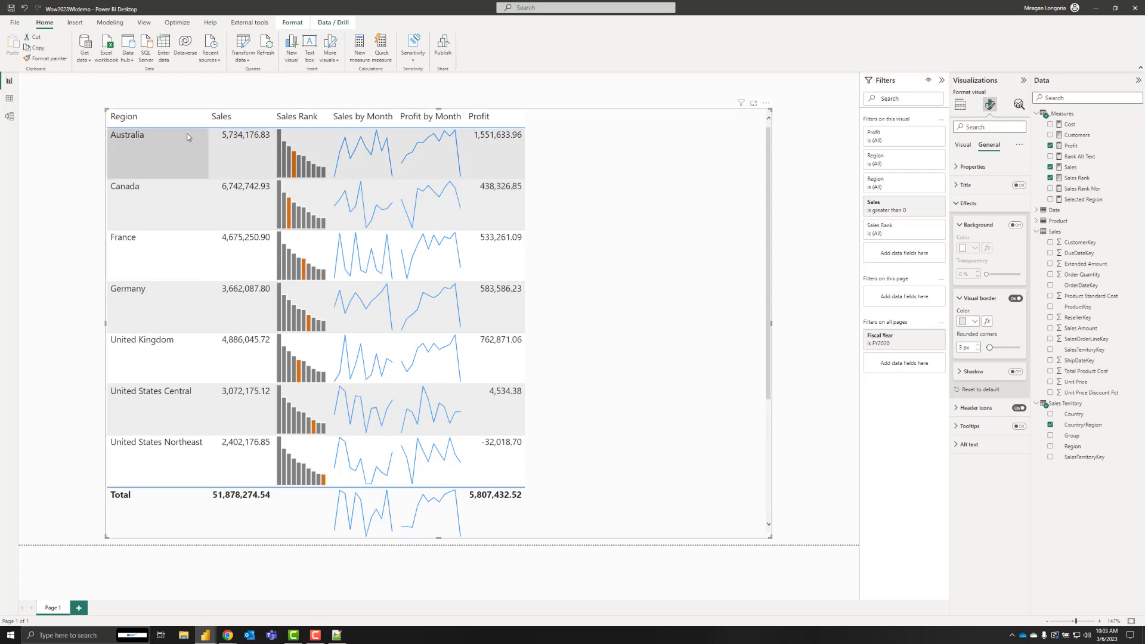
- Add a shadow to the table visual with a custom position, a size of 1 px and a distance of 1 px
click(984, 302)
click(981, 320)
click(1014, 319)
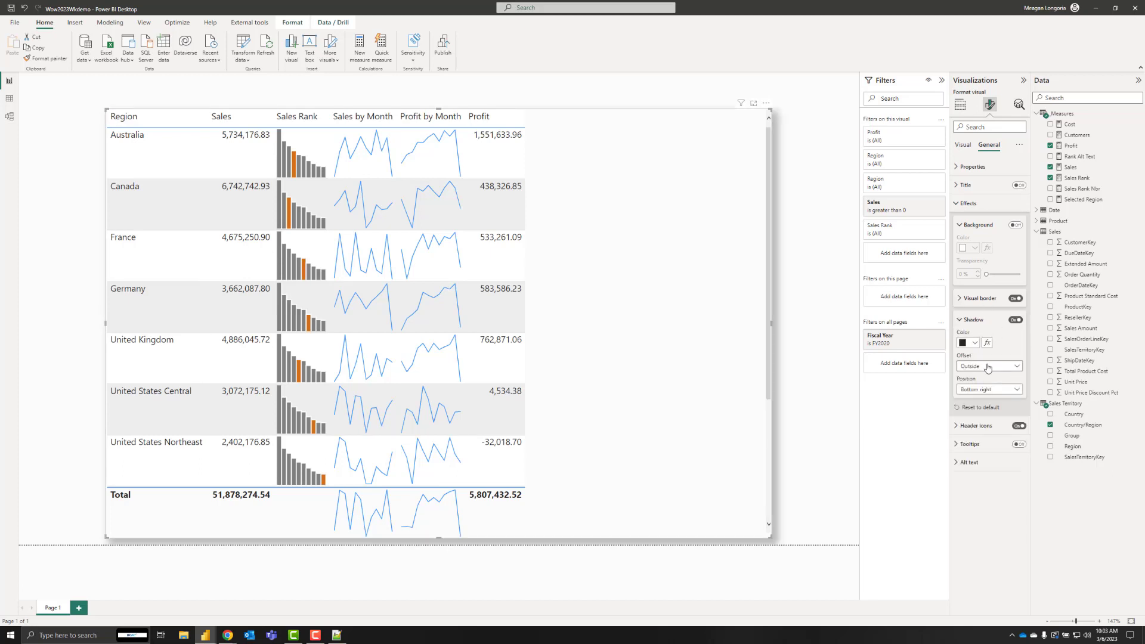
click(978, 390)
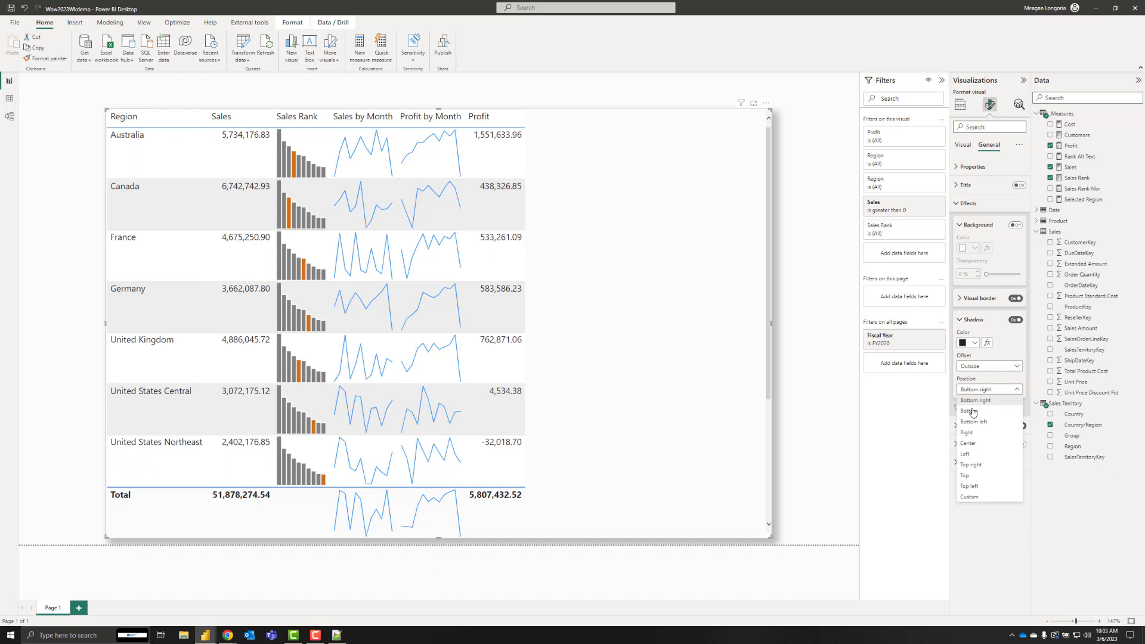
click(969, 497)
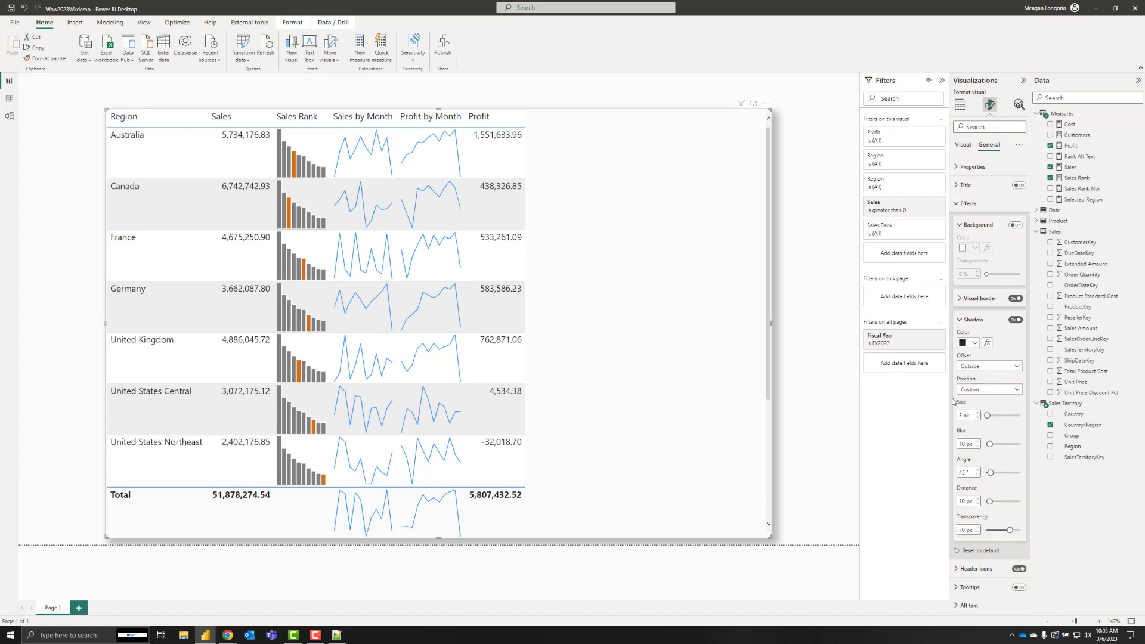
drag(962, 416, 954, 418)
text(1)
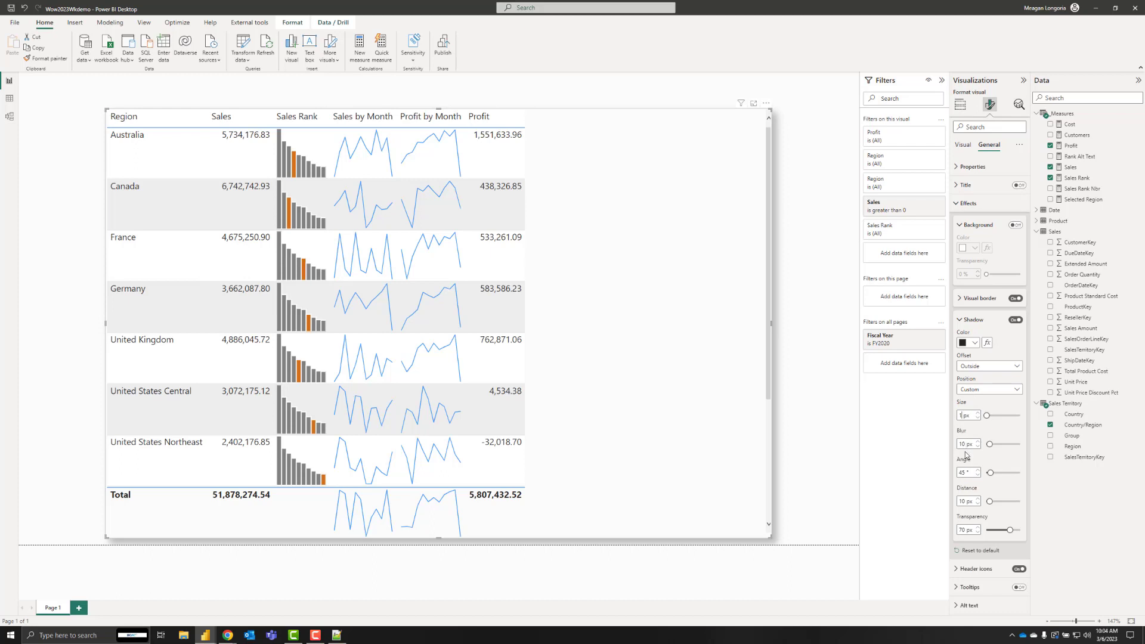
drag(967, 501, 954, 504)
text(1)
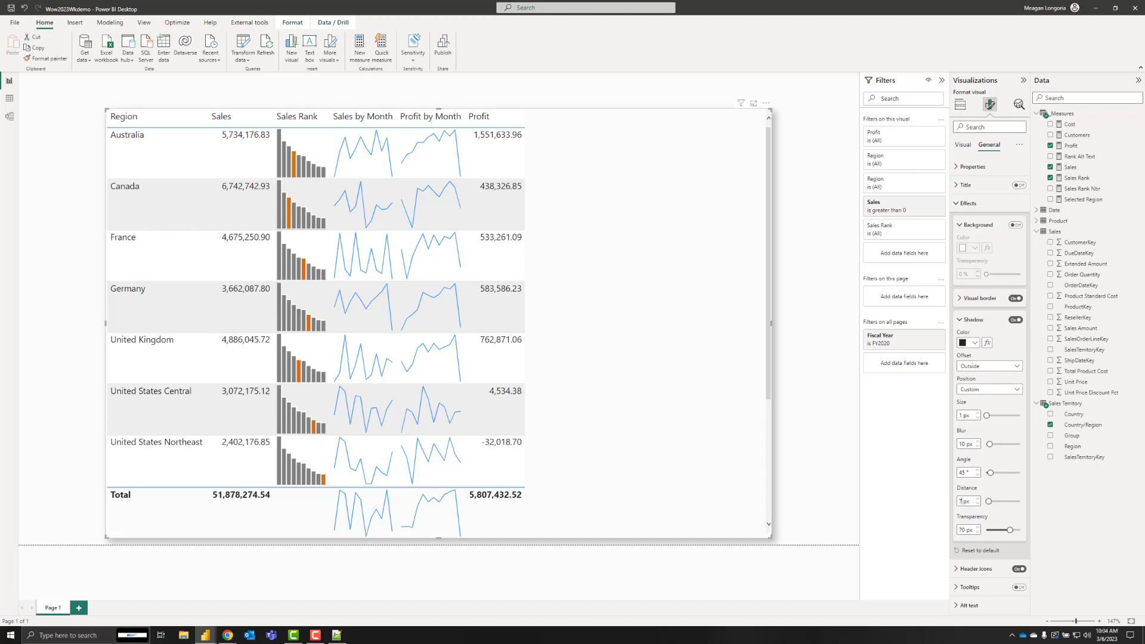
click(785, 306)
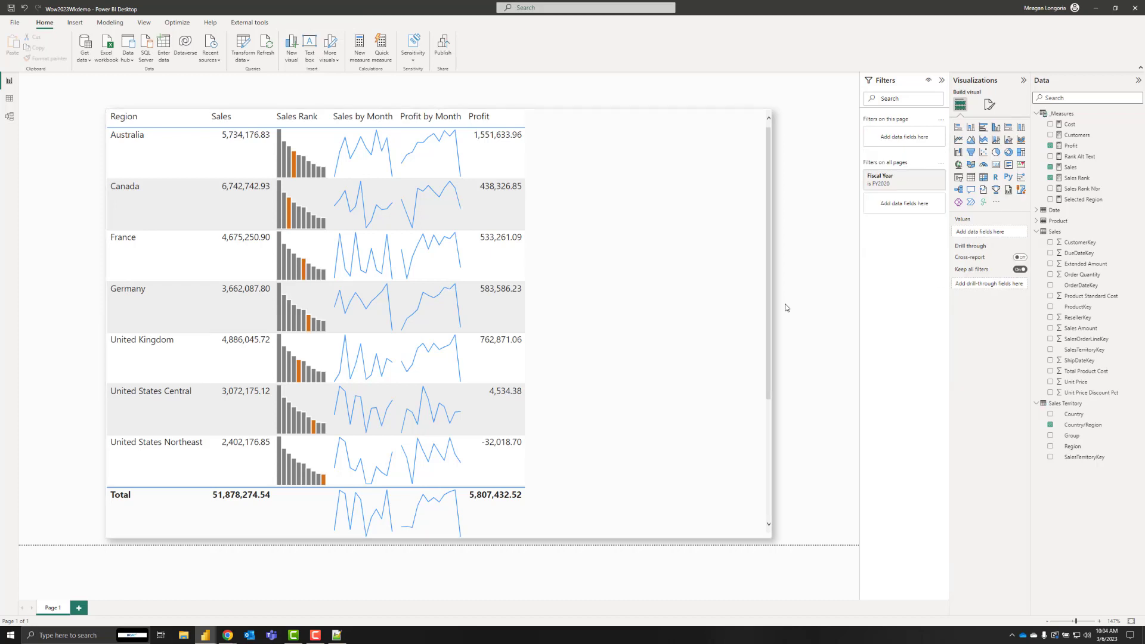
- Turn off the table's Visual information, Visual warning and Visual error header icons
click(694, 354)
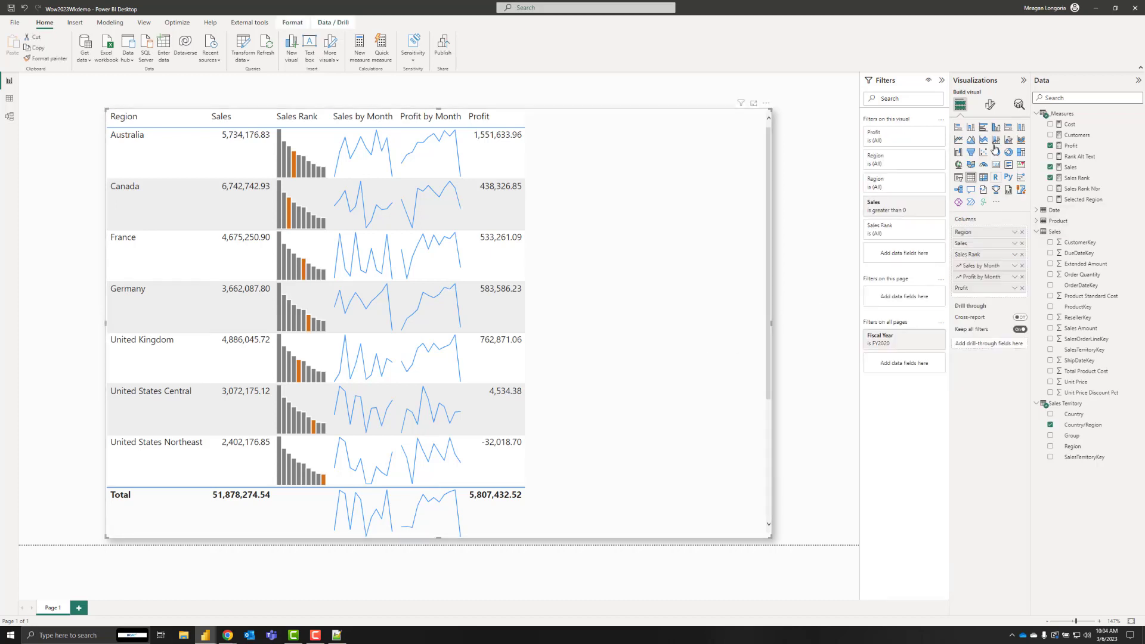
click(989, 105)
click(993, 145)
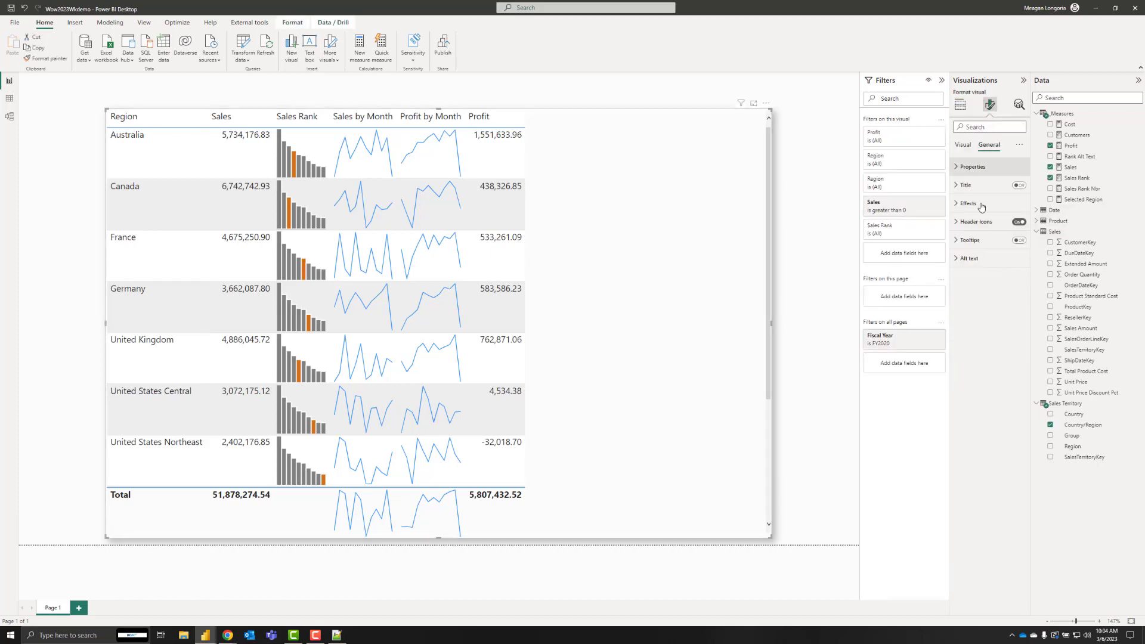
click(978, 203)
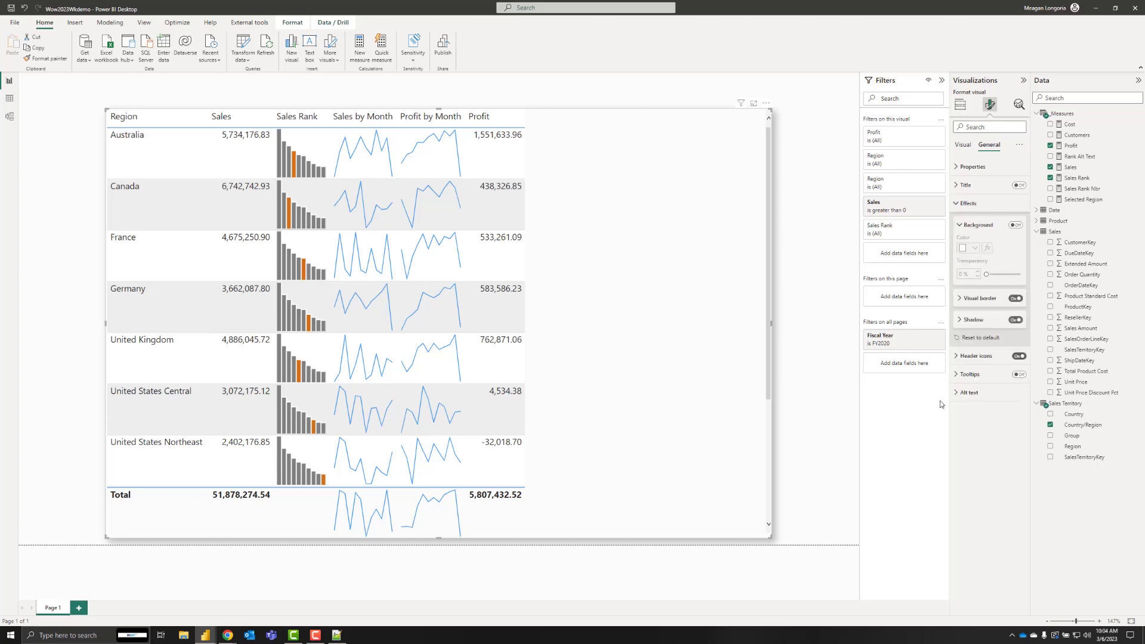
click(972, 356)
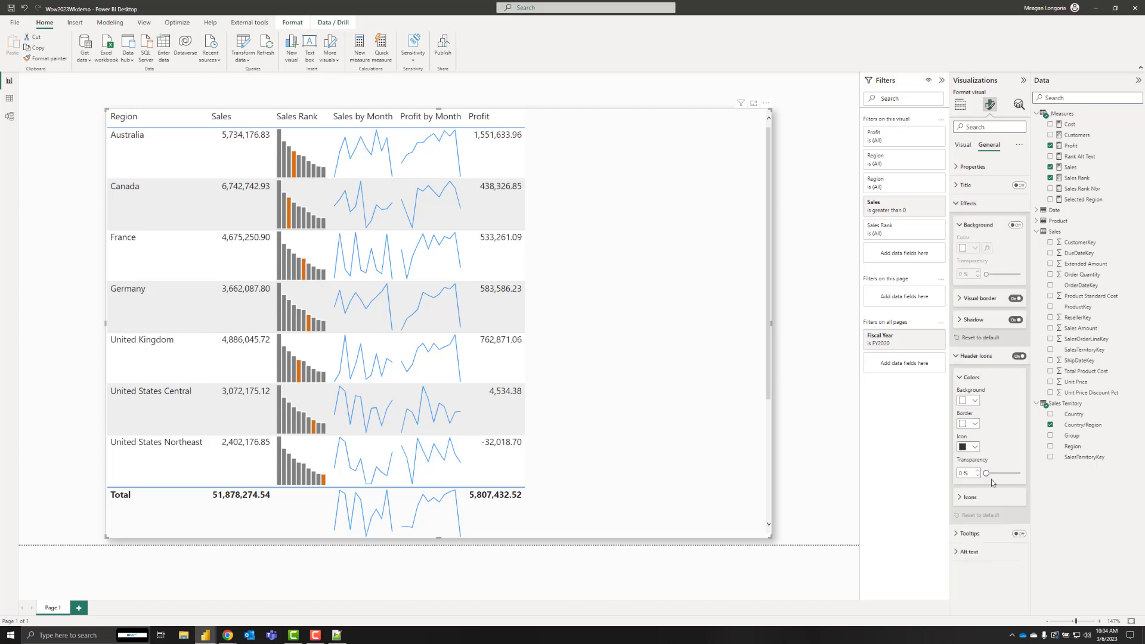
click(990, 500)
scroll(989, 501, down, 3)
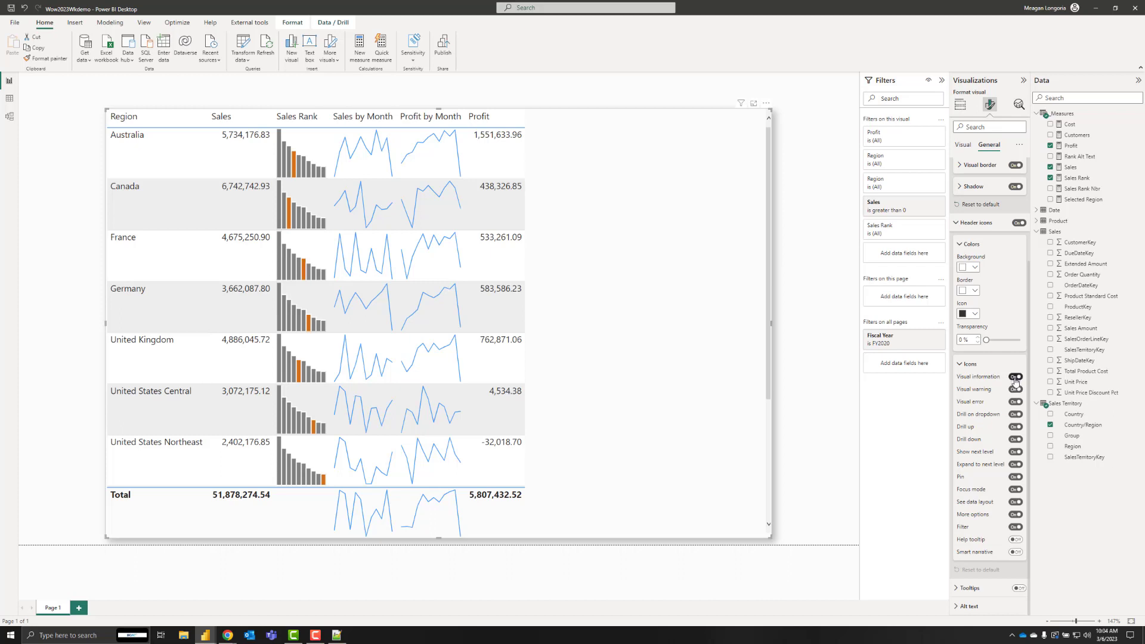
click(1014, 376)
click(1014, 388)
click(1015, 401)
- Turn off the three drill icons and the Show next level, Expand to next level, Pin, See data layout and Filter header icons
click(1015, 414)
click(1016, 427)
click(1016, 439)
click(1016, 452)
click(1016, 464)
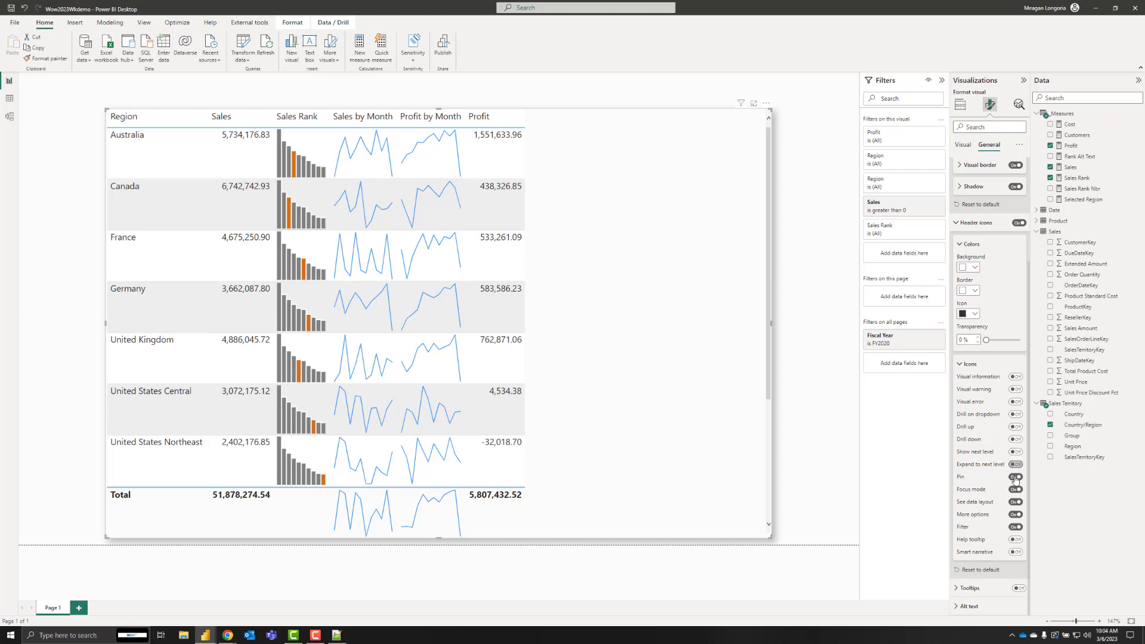
click(1016, 477)
click(1016, 502)
click(1014, 527)
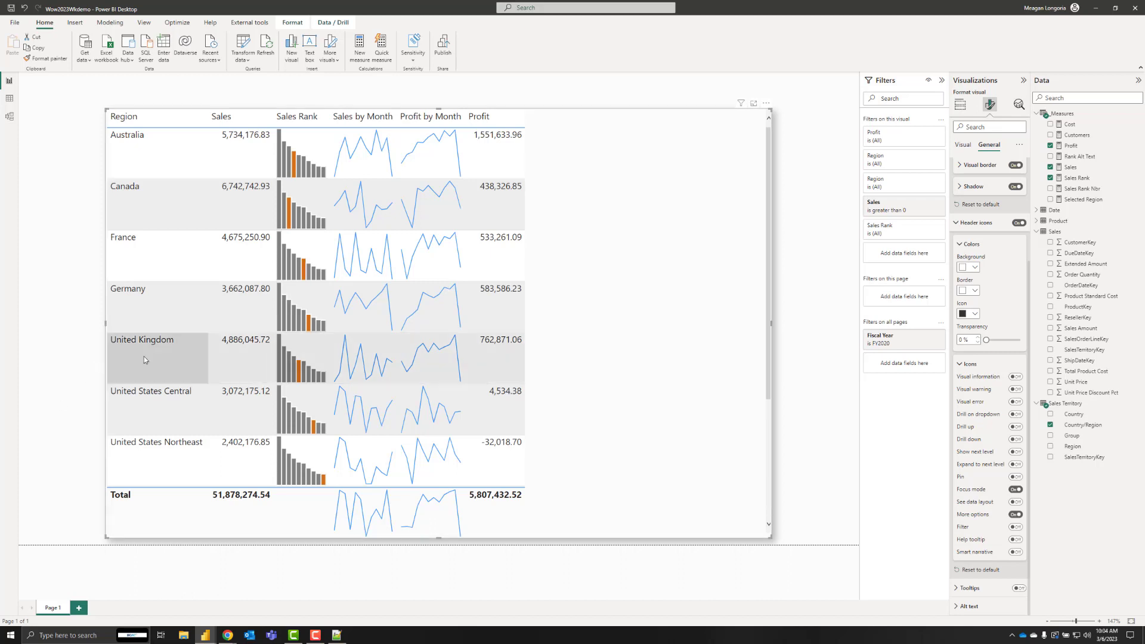
- Add a new report page named "Tooltip" and allow it to be used as a tooltip
click(79, 608)
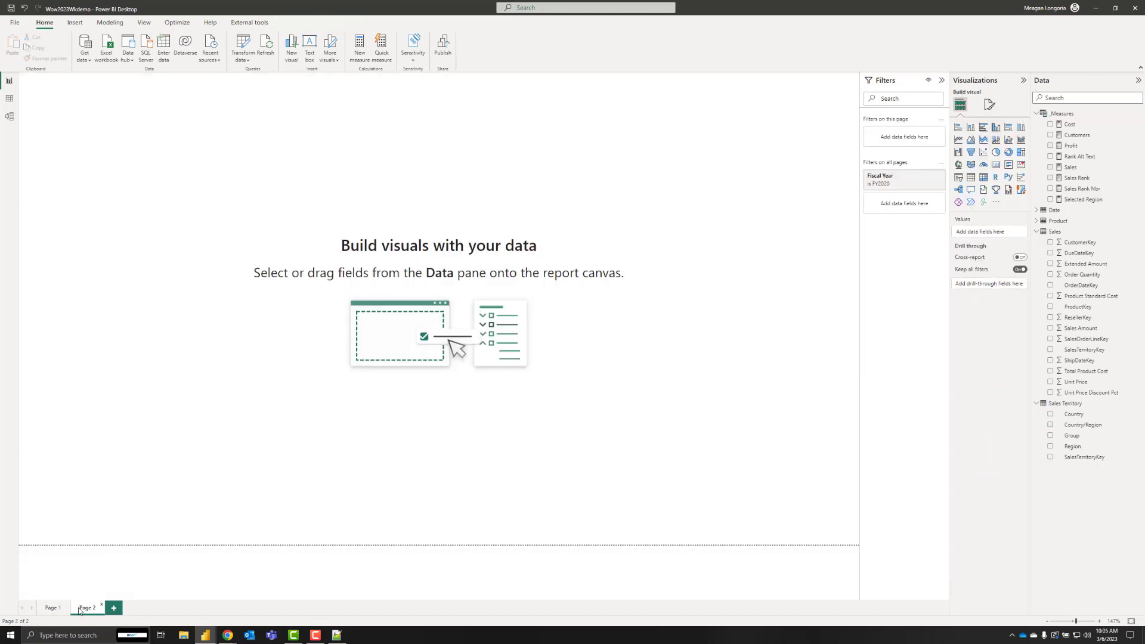
double_click(88, 607)
text(Tooltip)
click(989, 104)
click(988, 149)
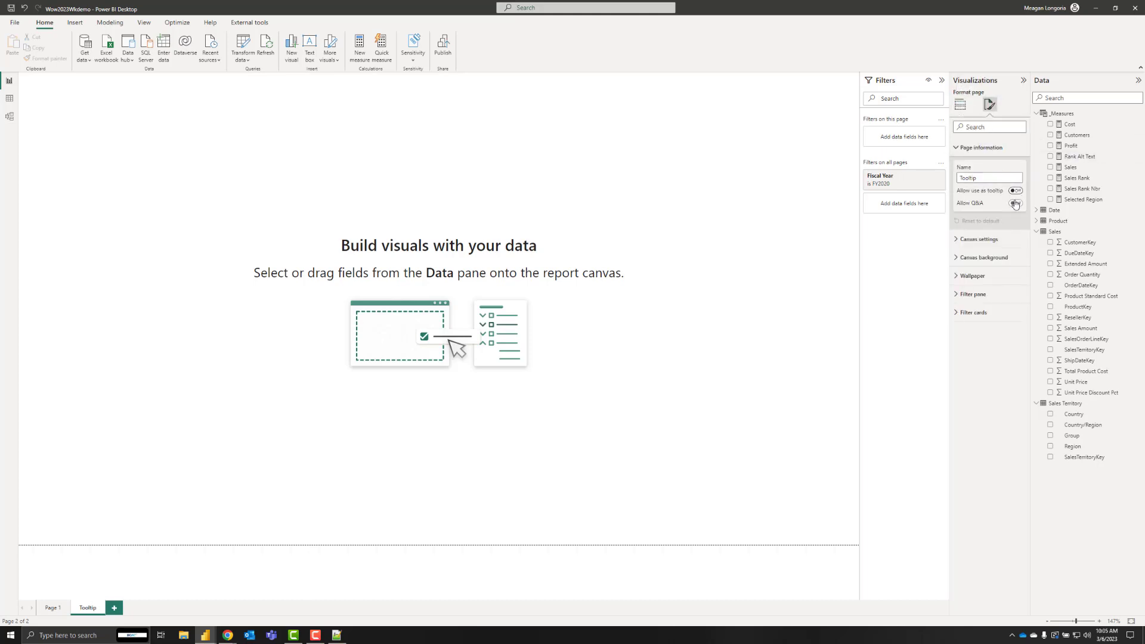
click(1016, 191)
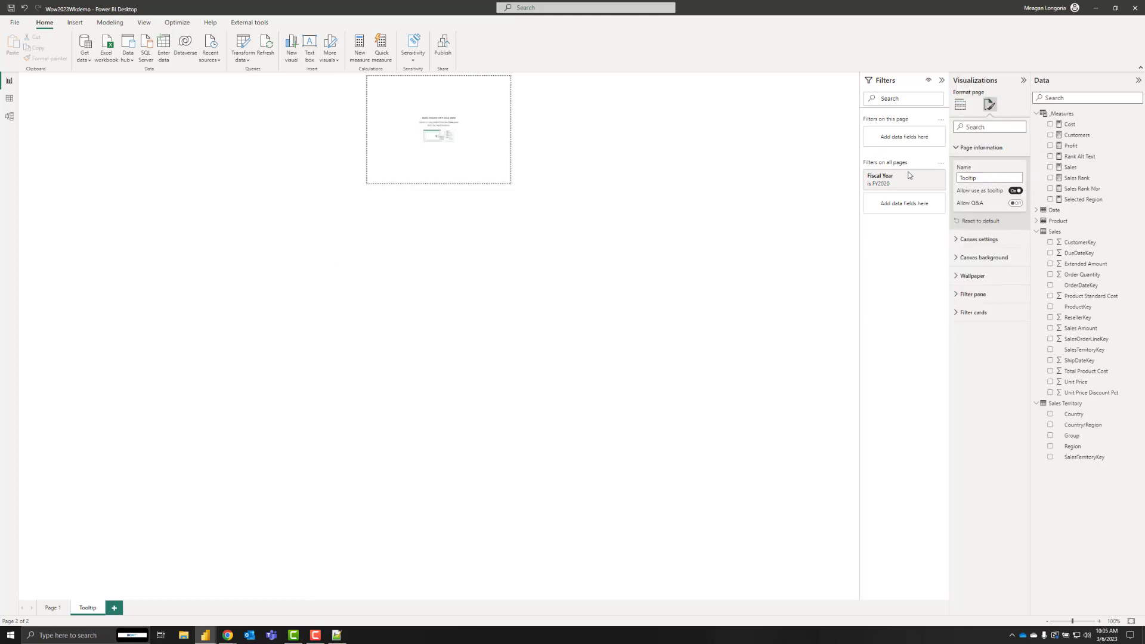
- Assign the Tooltip report page as the Page 1 table's tooltip and add alt text describing sales, monthly sales and profit, and total profit for 2020
click(51, 610)
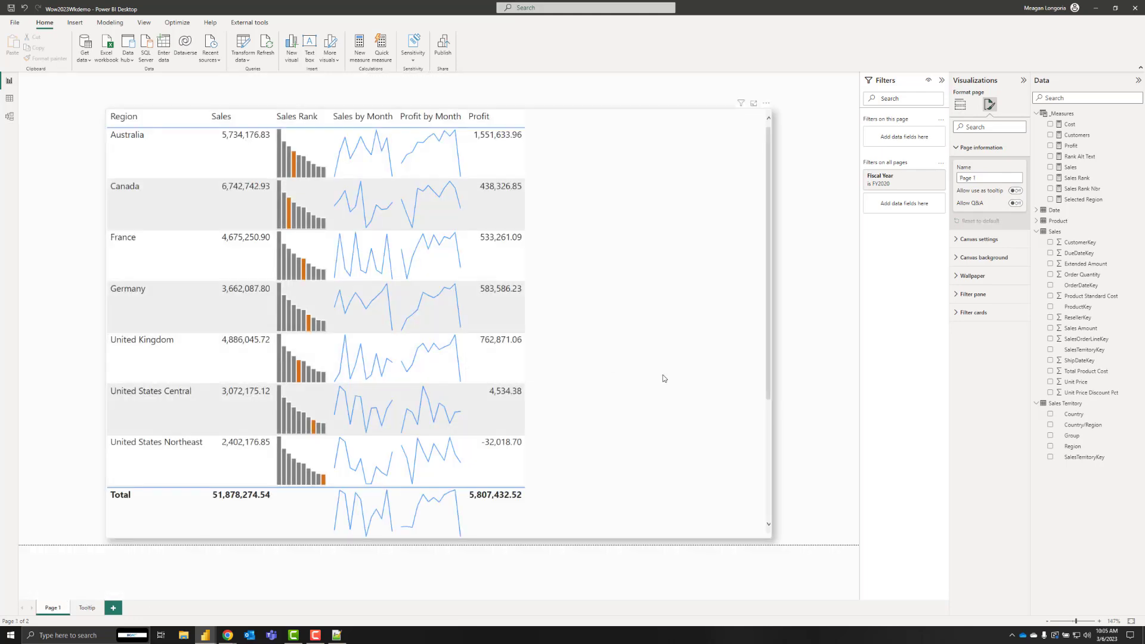
click(662, 375)
click(994, 149)
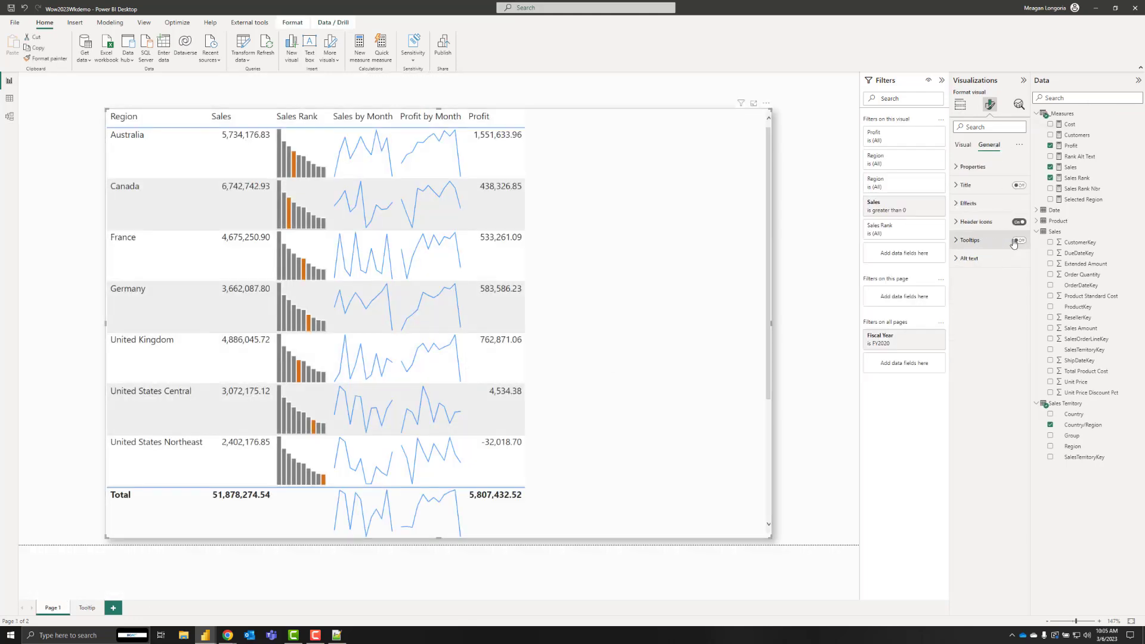
click(995, 242)
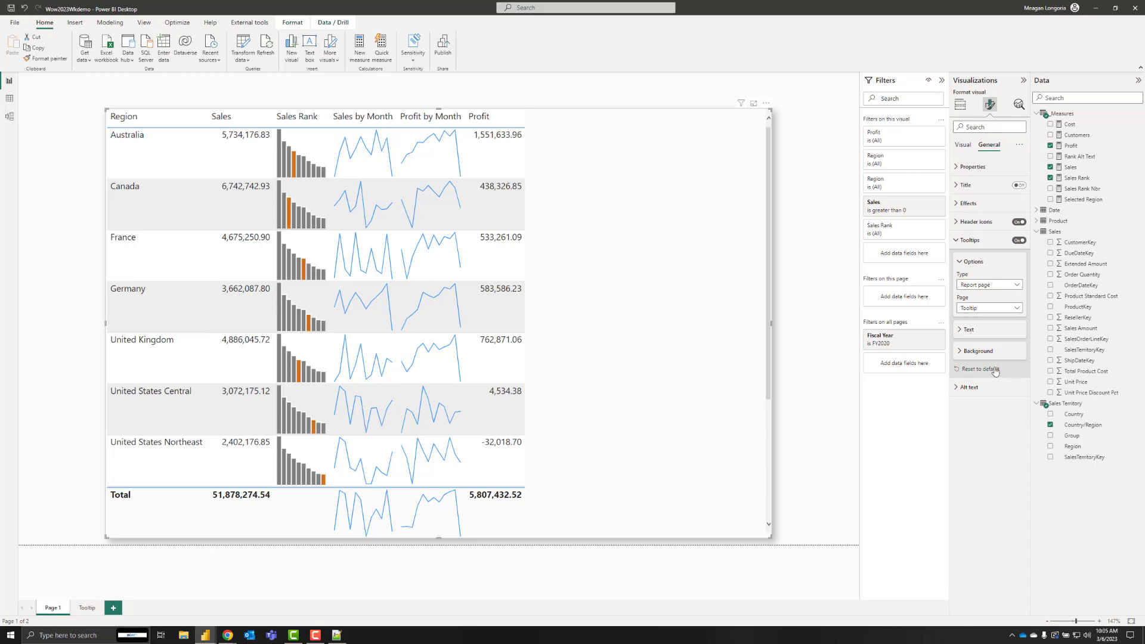
click(985, 387)
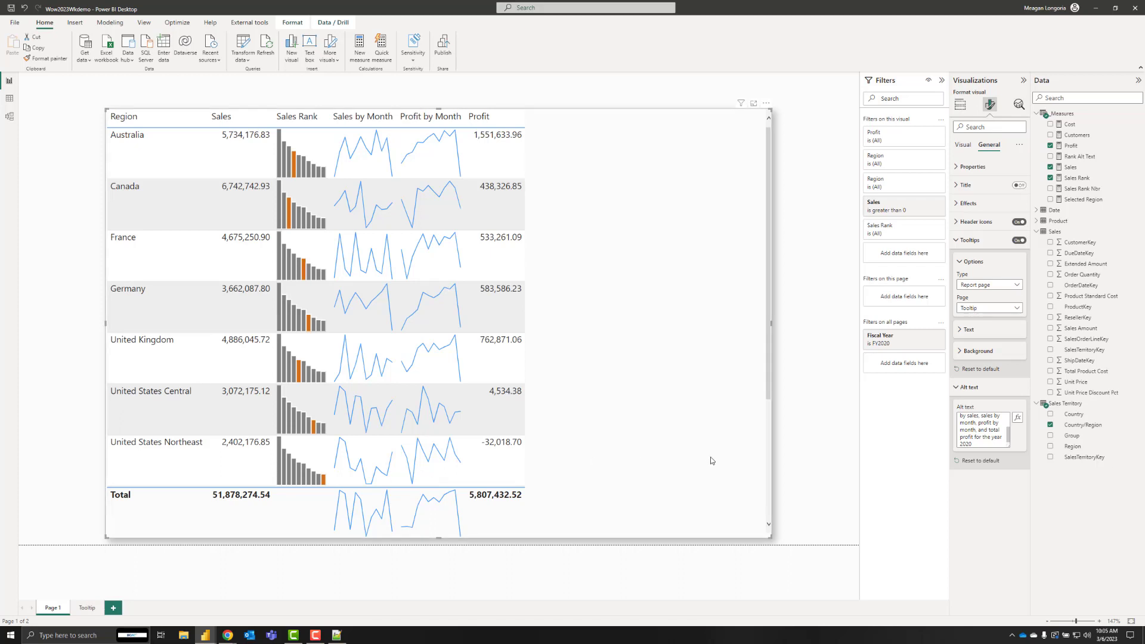
- Set the color of the table's horizontal gridlines to the copied gray hex value
click(966, 147)
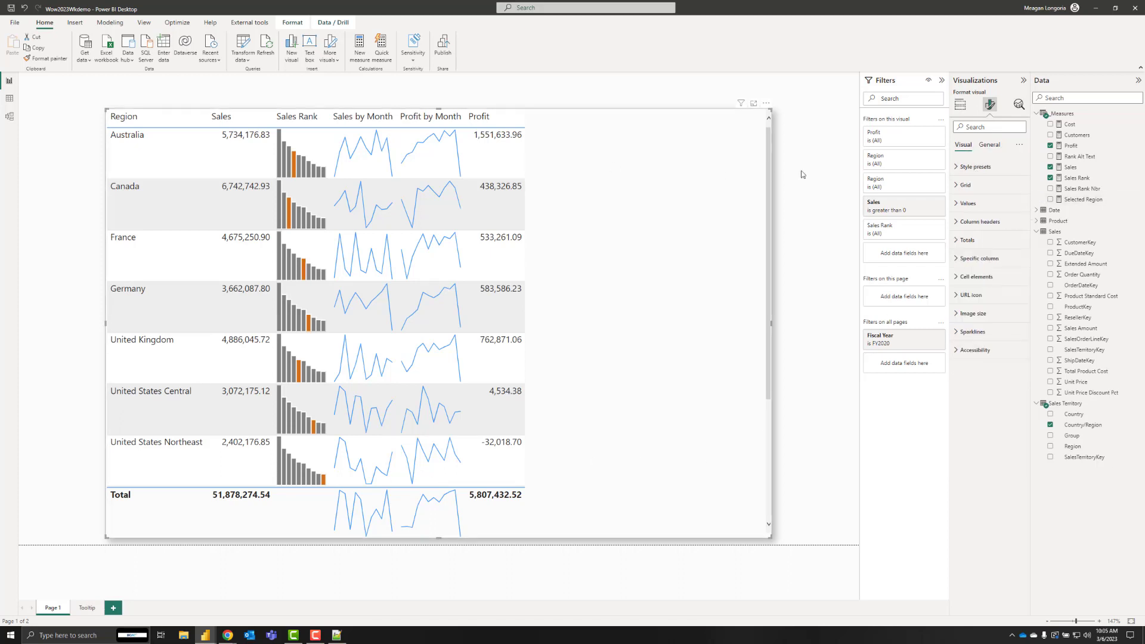
click(976, 186)
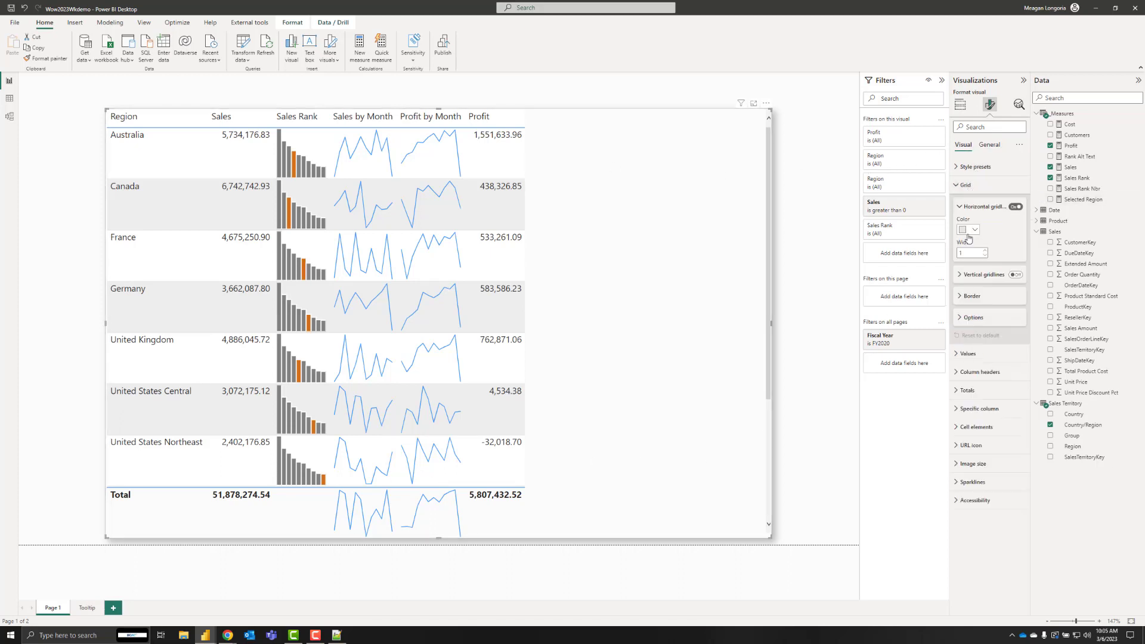
click(970, 230)
click(985, 385)
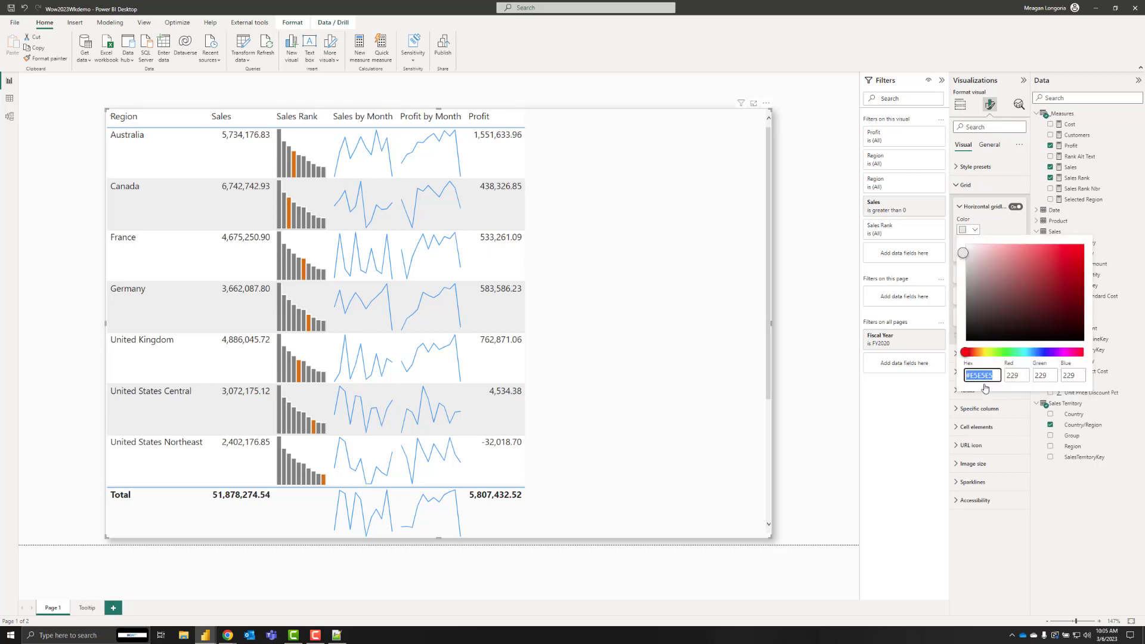
key(ctrl+v)
click(1012, 223)
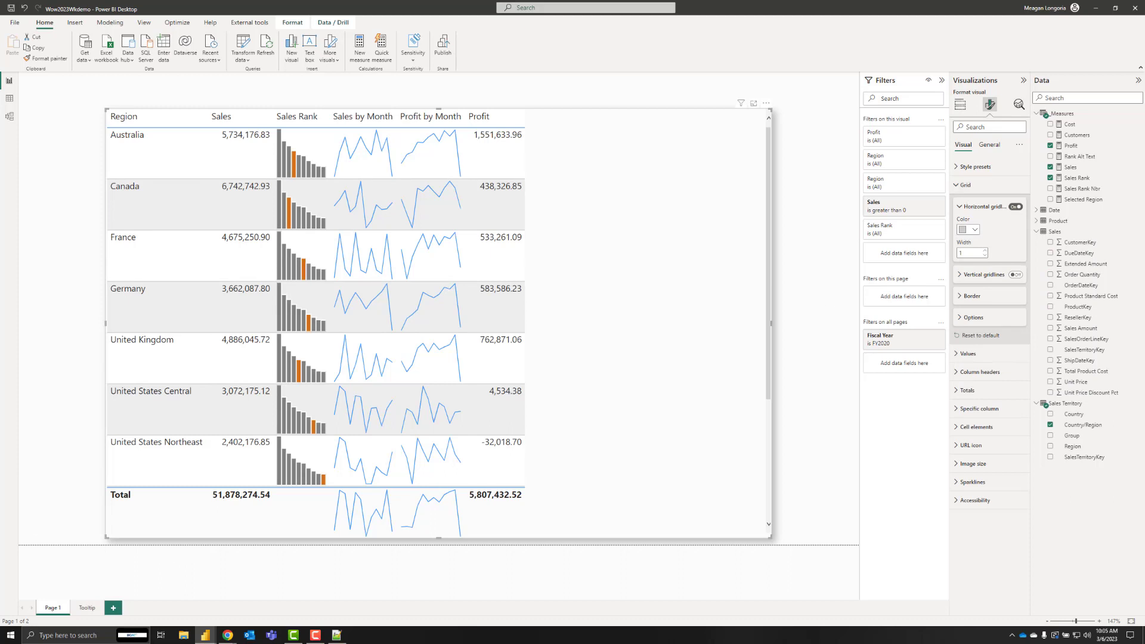
- Add a top border to all sections of the table's grid and color the borders gray
click(978, 296)
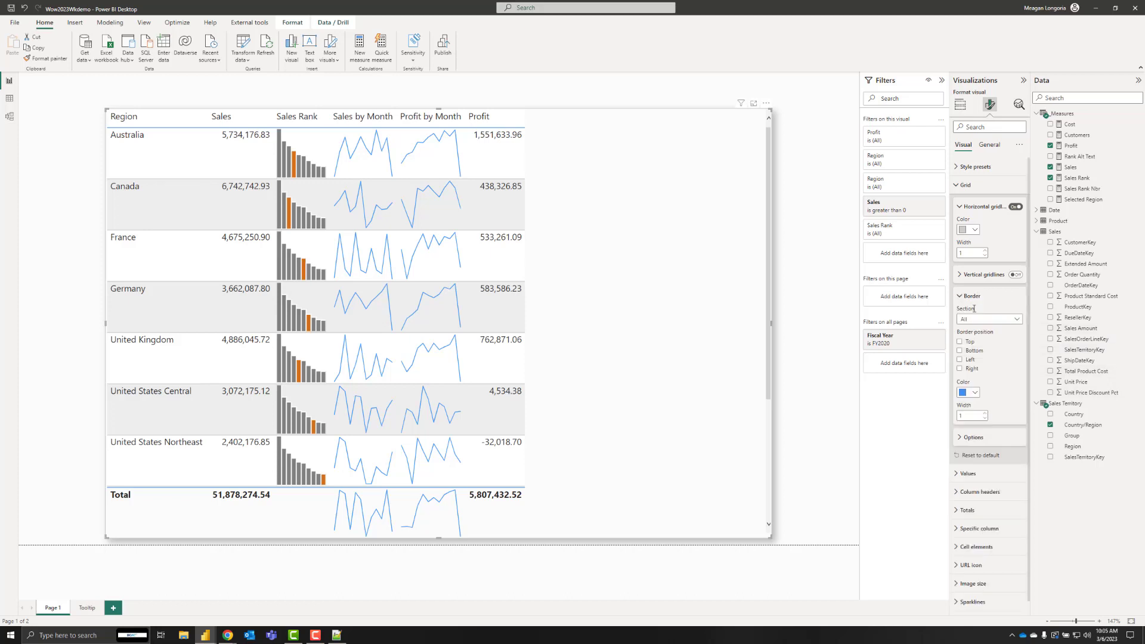
click(961, 343)
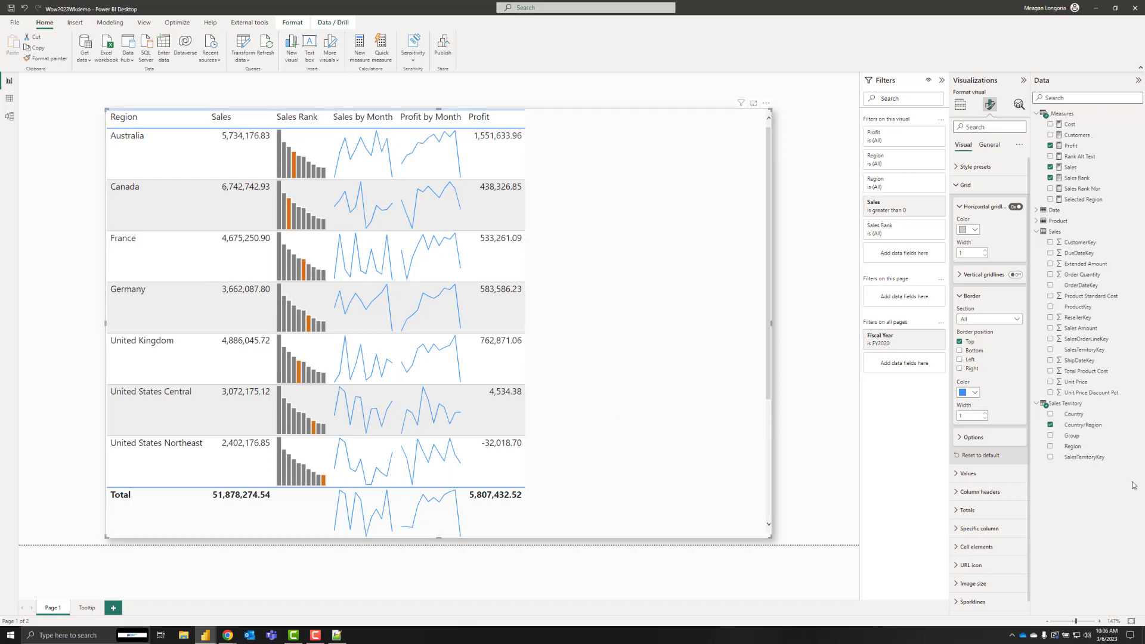
click(964, 394)
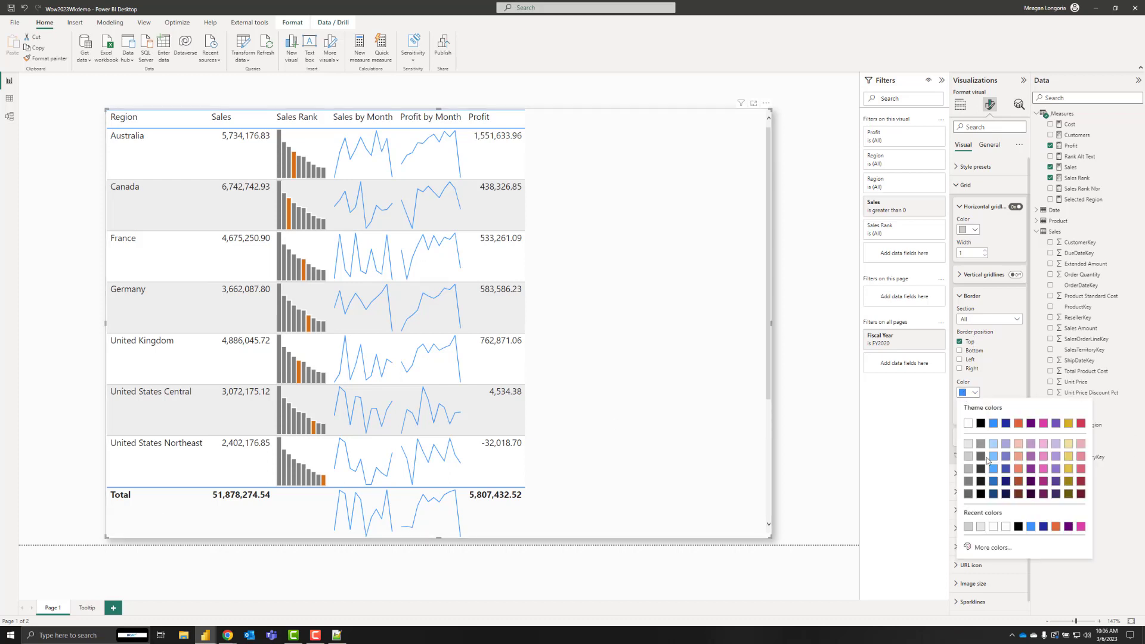
click(1002, 547)
click(1051, 565)
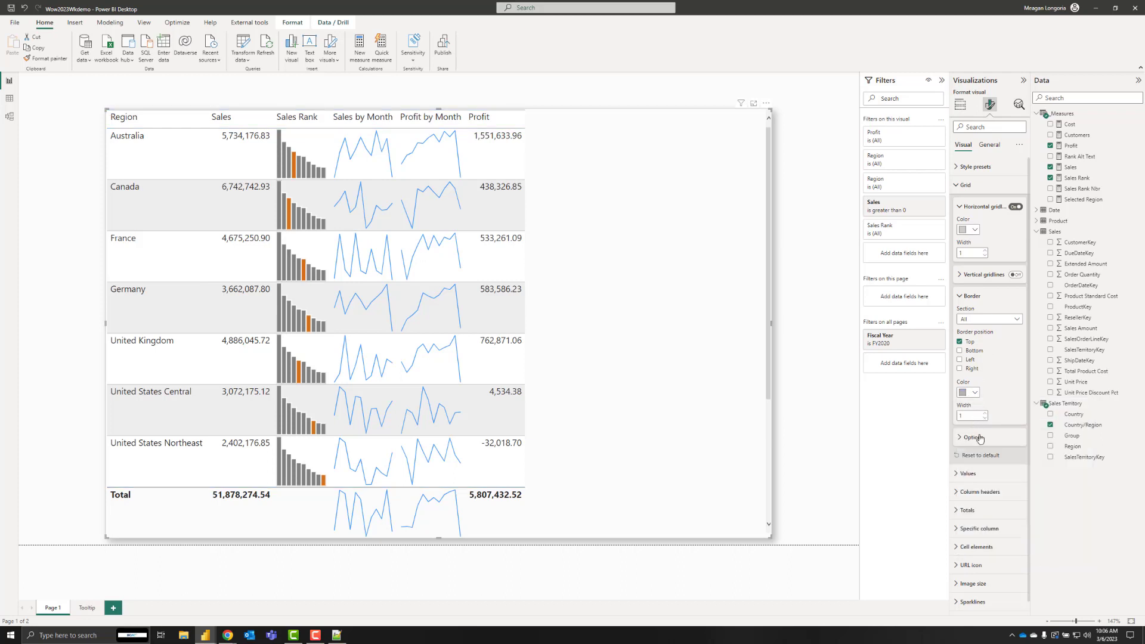
scroll(980, 439, down, 1)
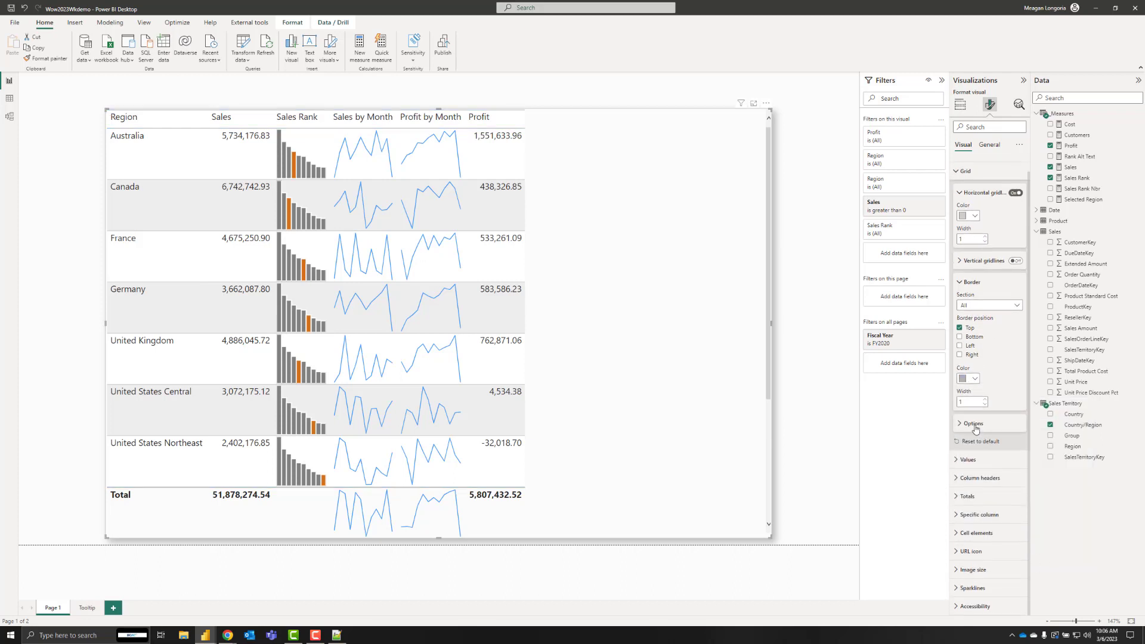
- Set the table grid's global font size to 15
click(974, 423)
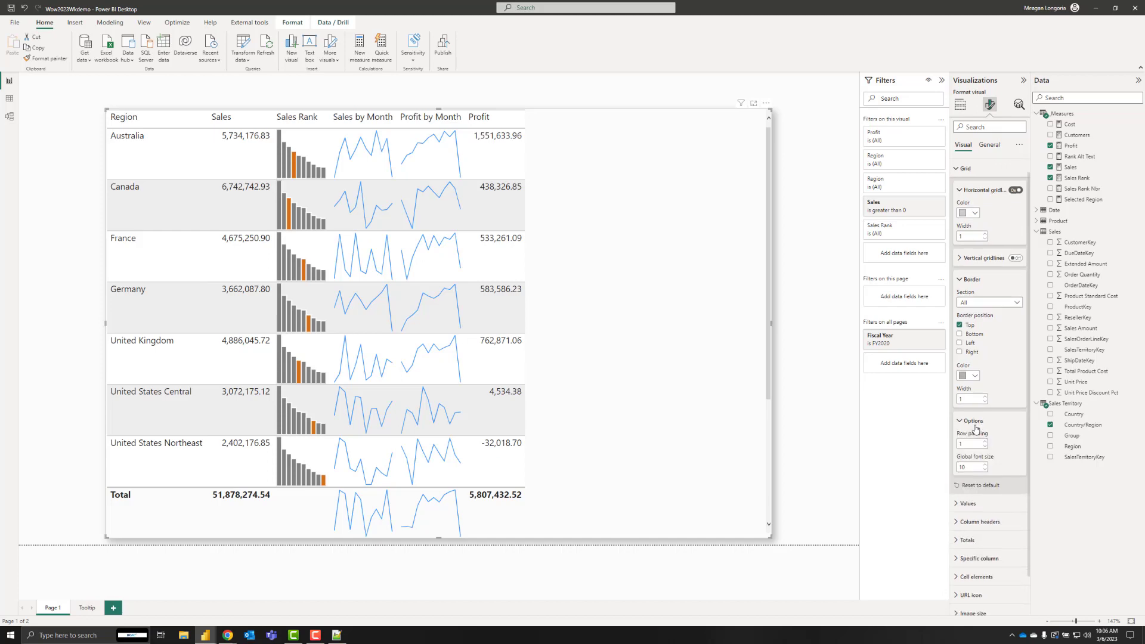
scroll(984, 426, down, 3)
click(985, 421)
click(985, 421)
click(985, 421)
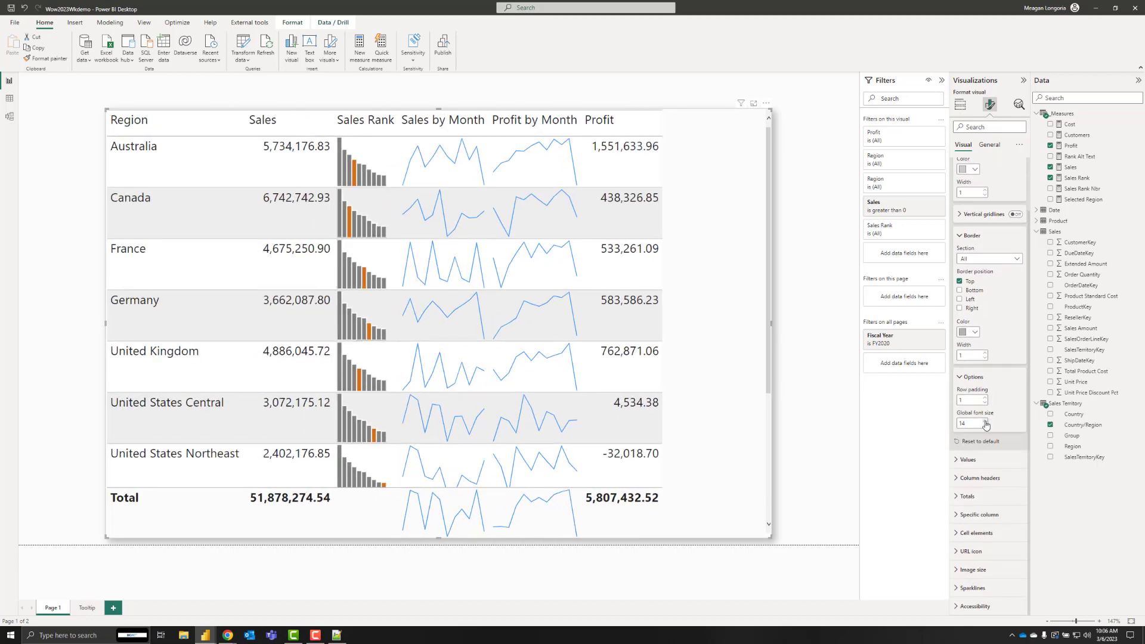
click(985, 421)
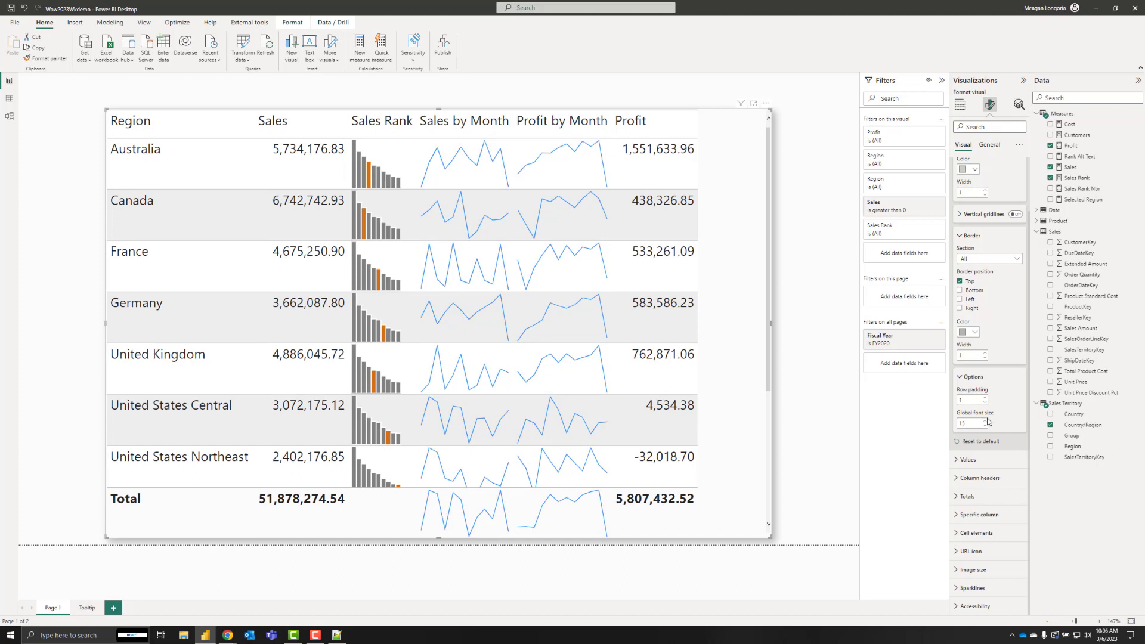
- Set the background color of the table's column headers to #F0F0F0 and left-align the headers
click(995, 479)
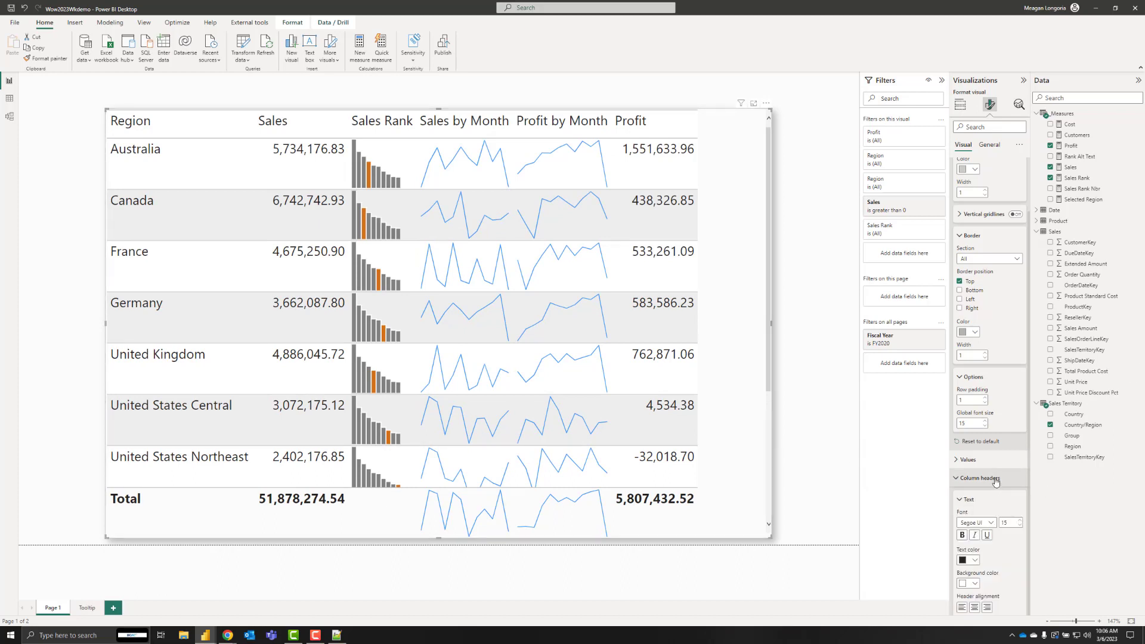
scroll(994, 479, down, 3)
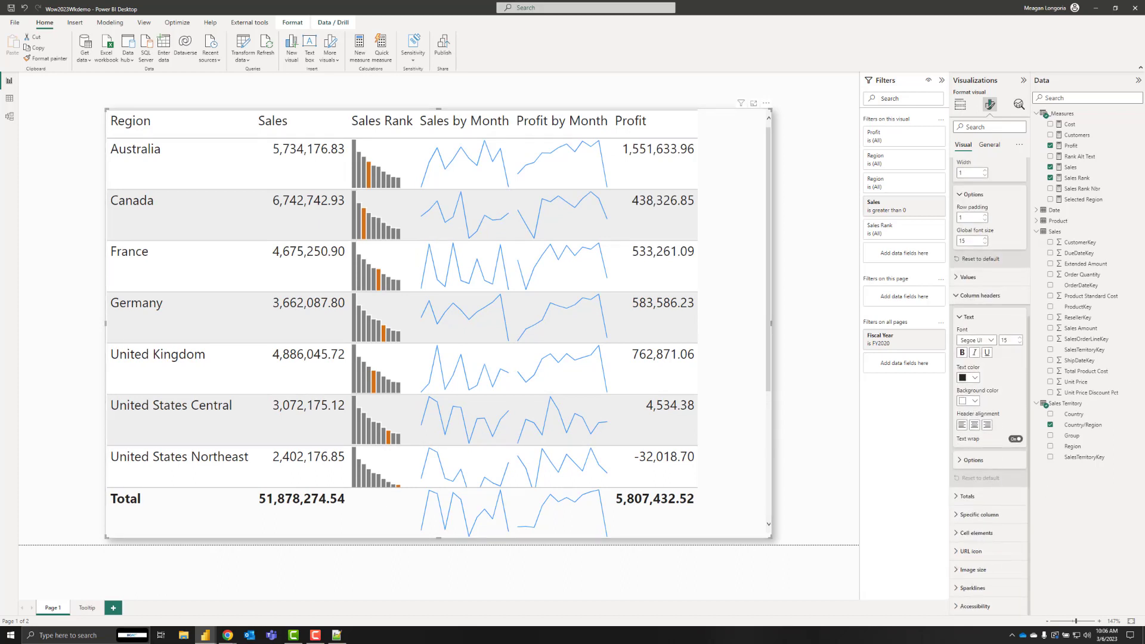
click(969, 401)
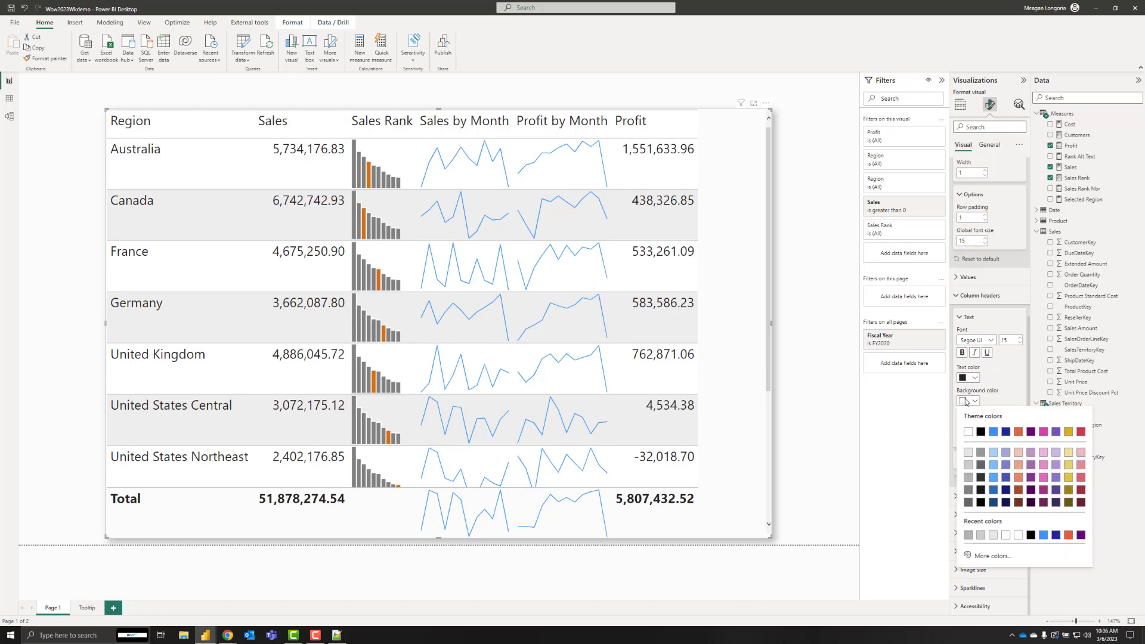
click(997, 556)
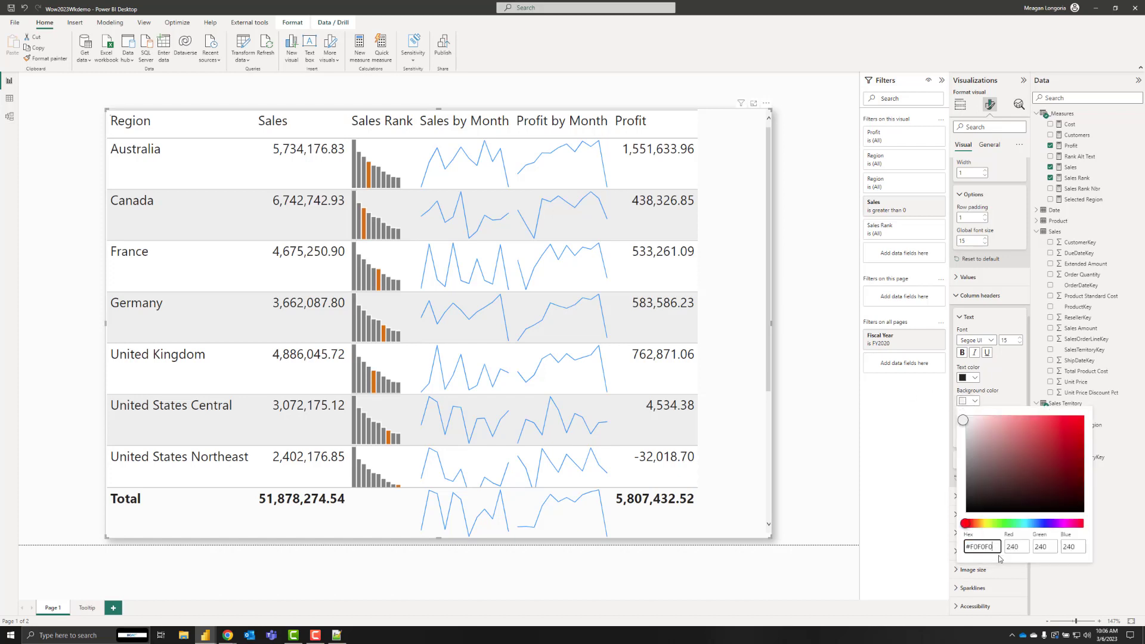
click(965, 392)
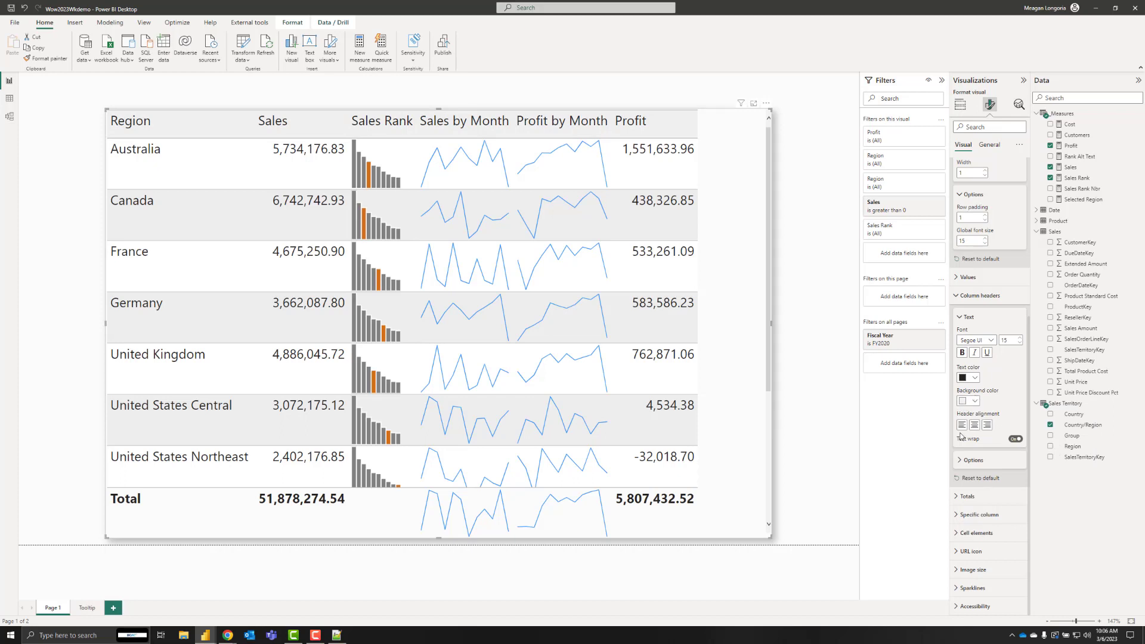
- Turn off auto-size width for the table's columns and widen the Sales Rank, Sales by Month and Profit by Month columns
click(975, 461)
click(1015, 473)
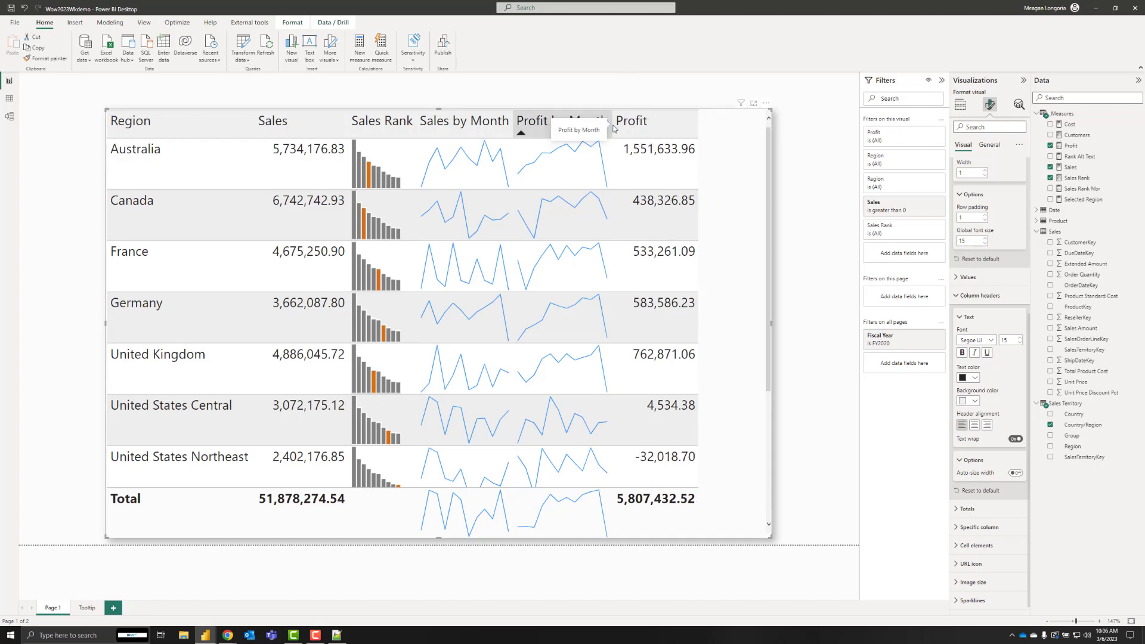
drag(612, 127, 659, 127)
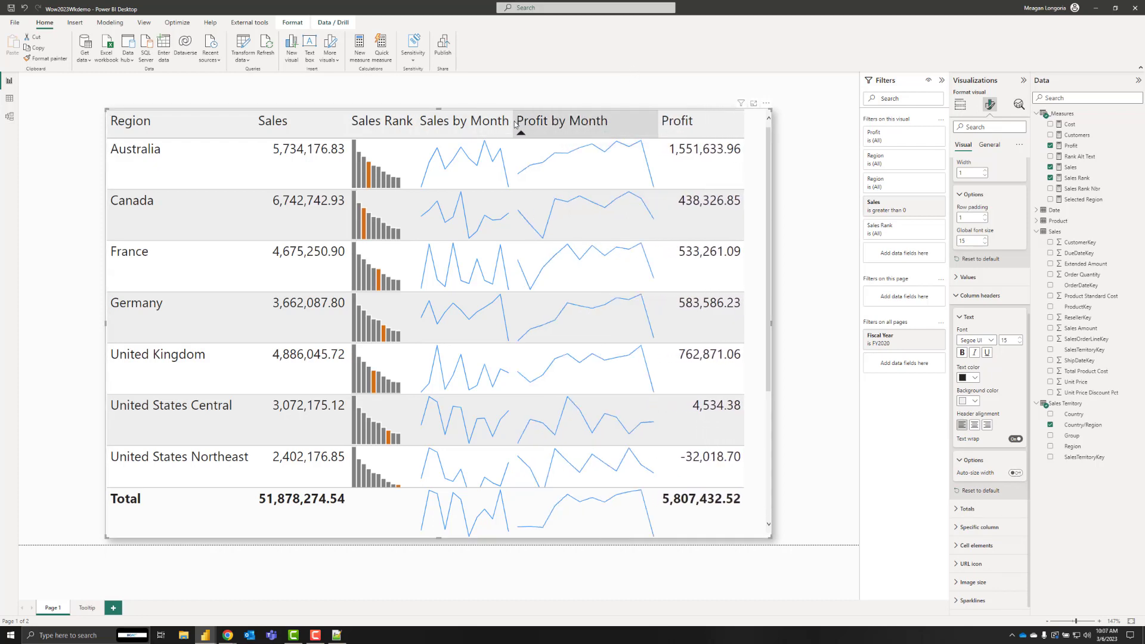
drag(514, 122, 526, 123)
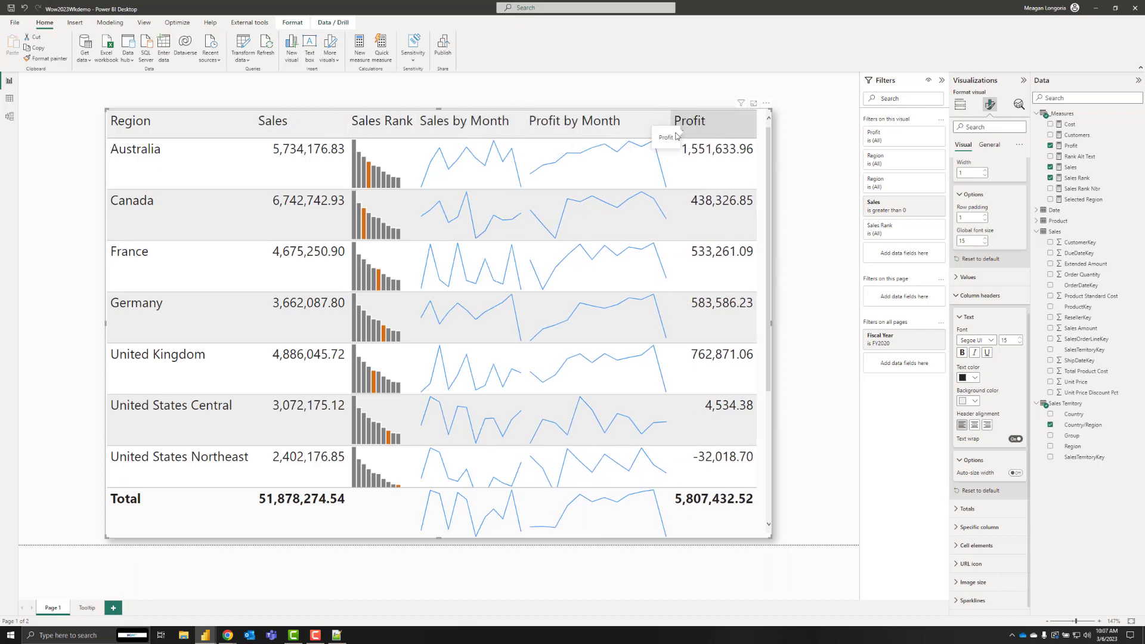
drag(669, 123, 668, 128)
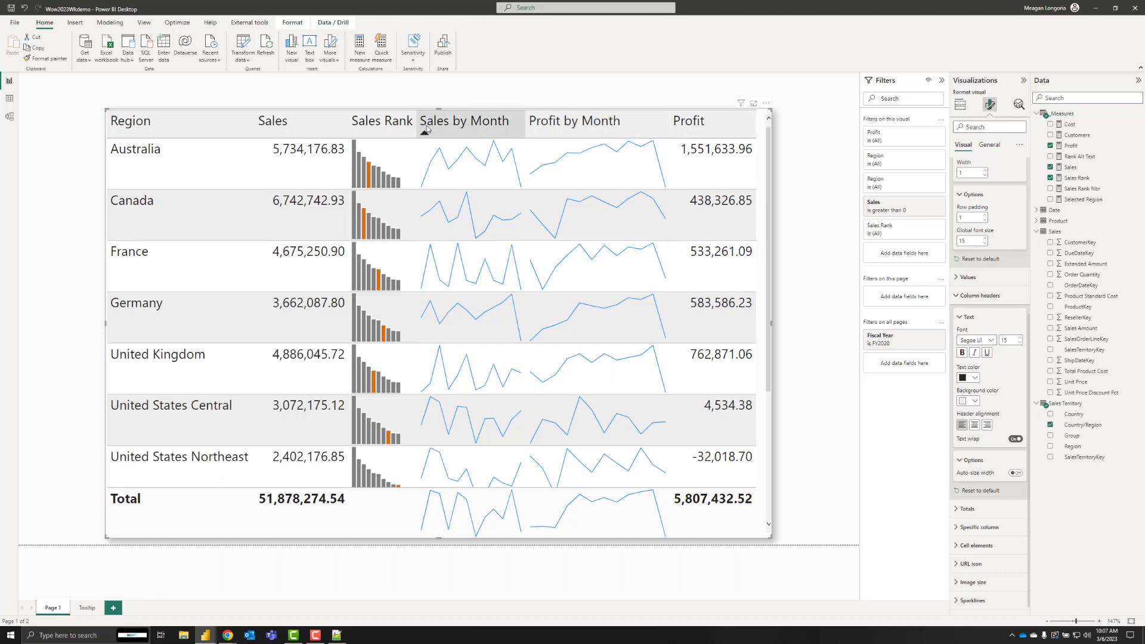
drag(415, 128, 421, 130)
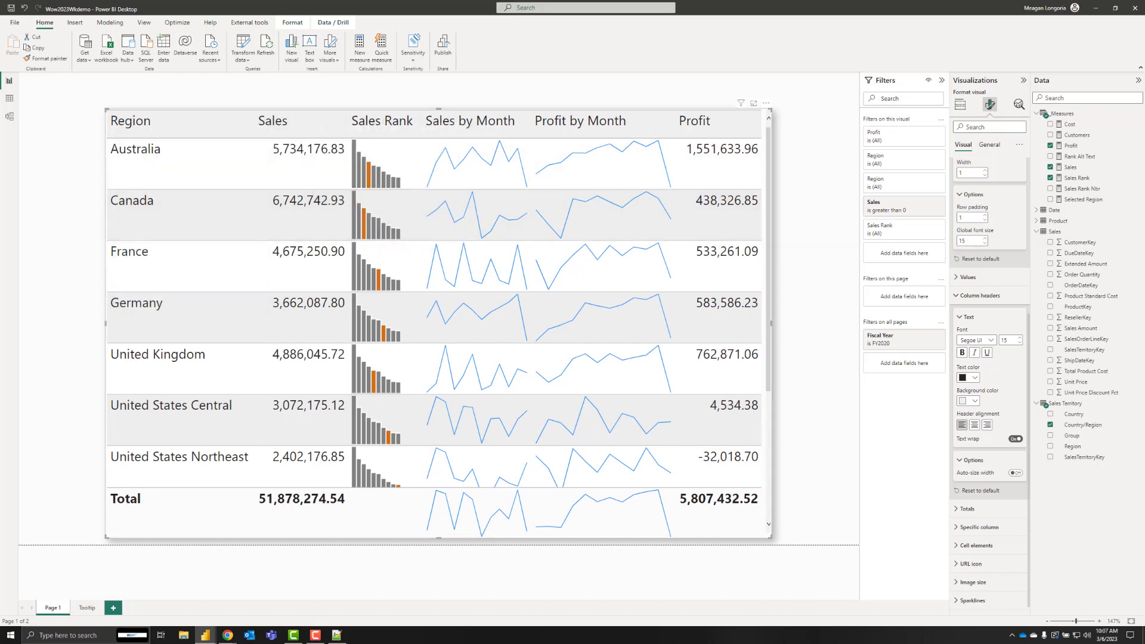
- Turn off the table's totals row
click(1005, 298)
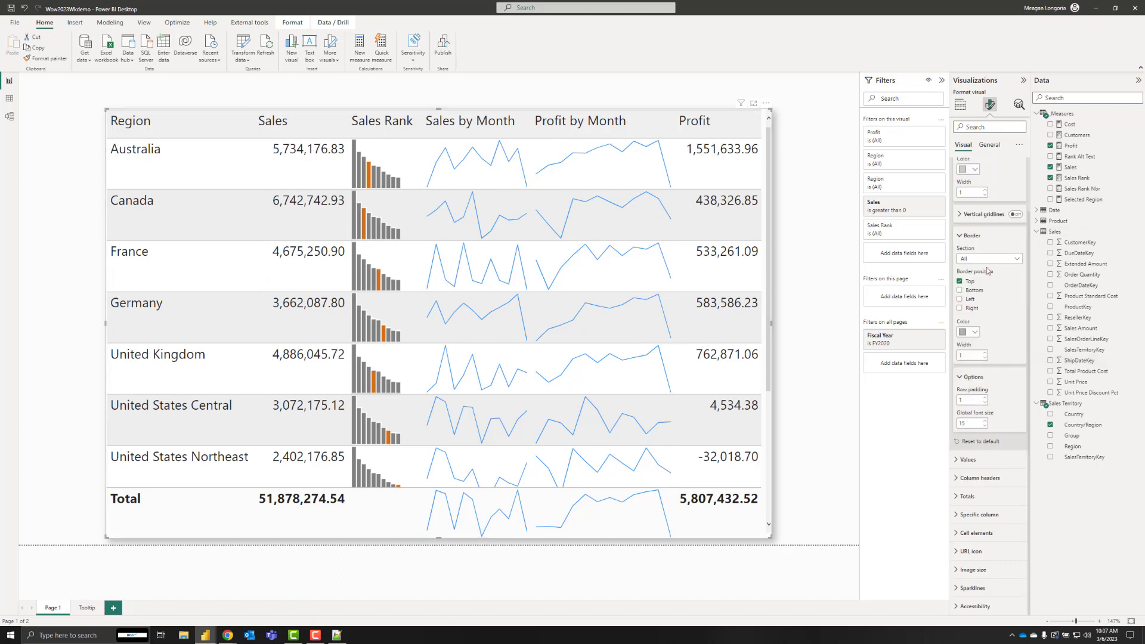
click(969, 237)
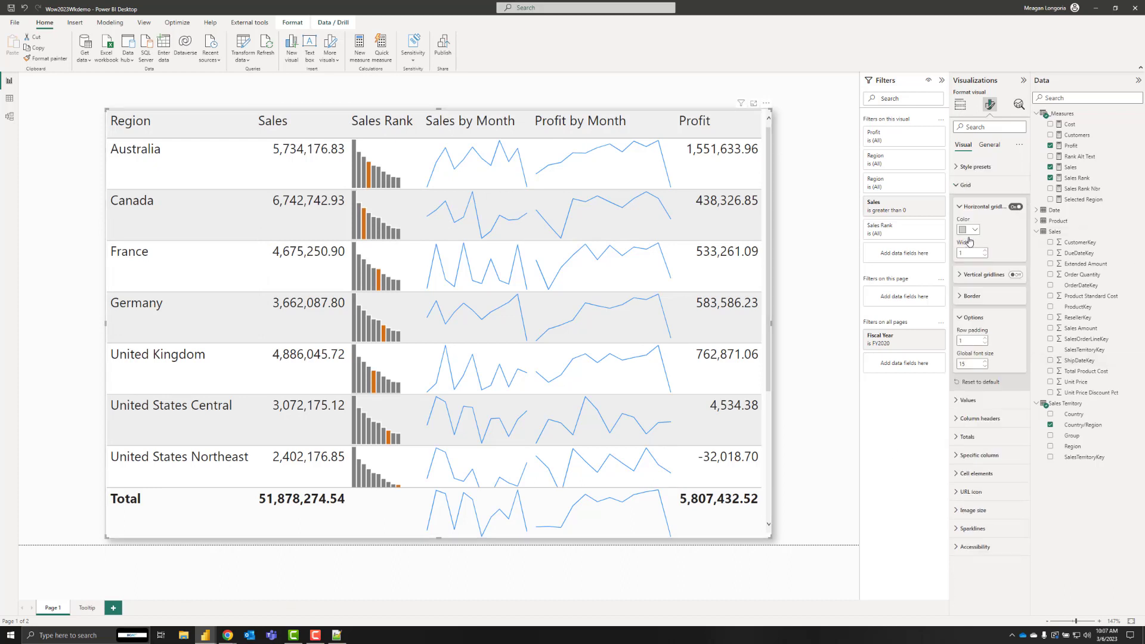
click(974, 319)
click(969, 390)
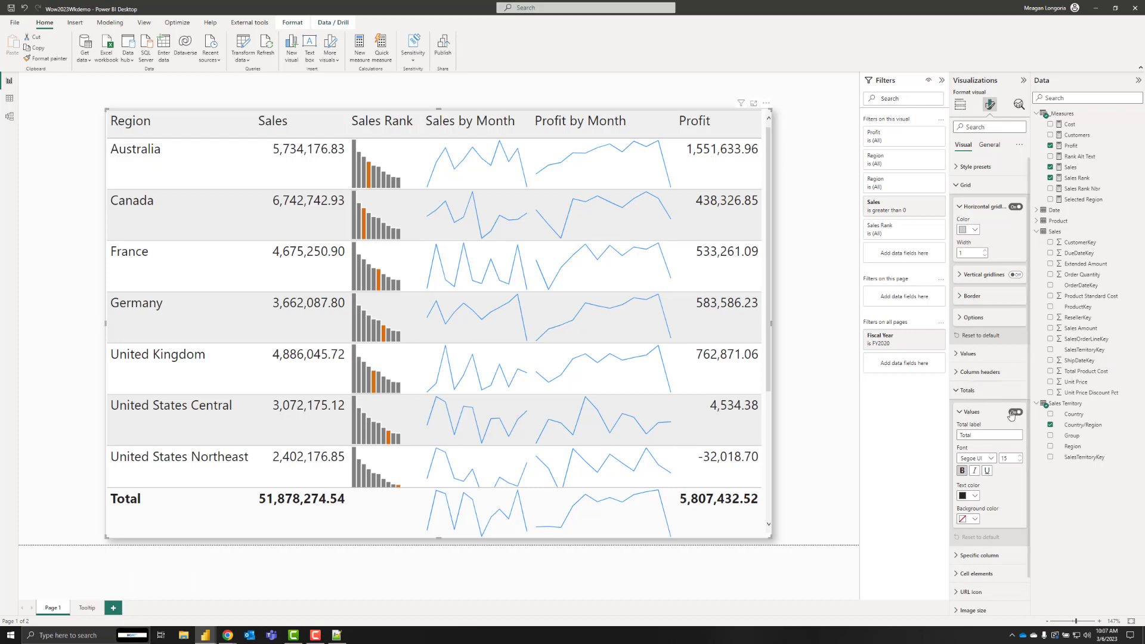
click(1014, 412)
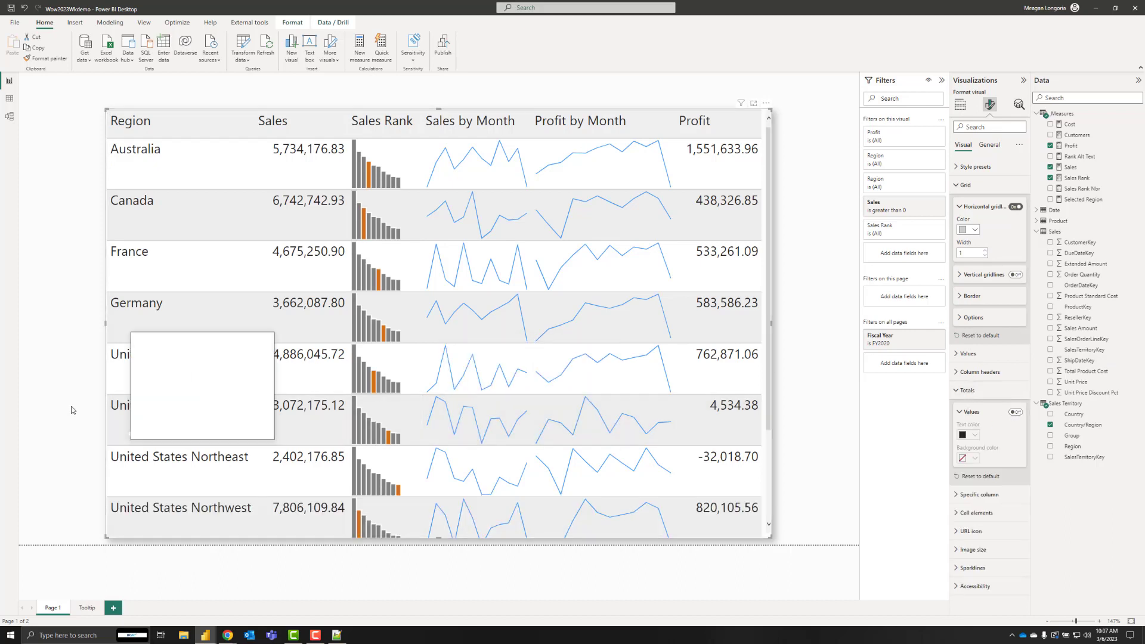
- Set the alternate background color of the table's values to white
click(967, 354)
scroll(974, 370, down, 3)
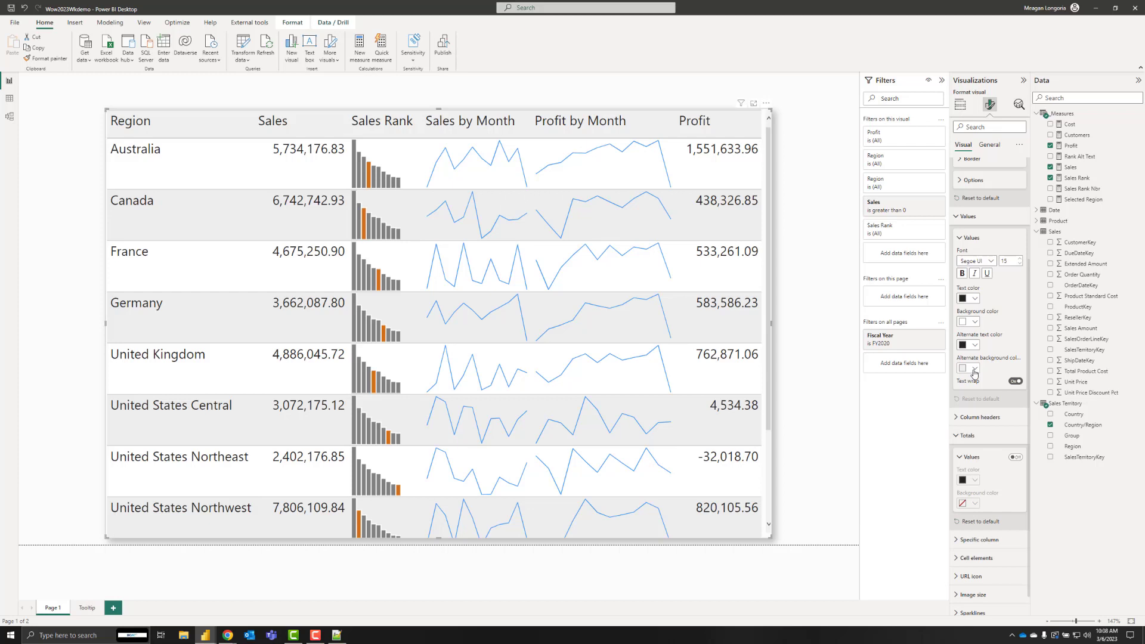
click(975, 370)
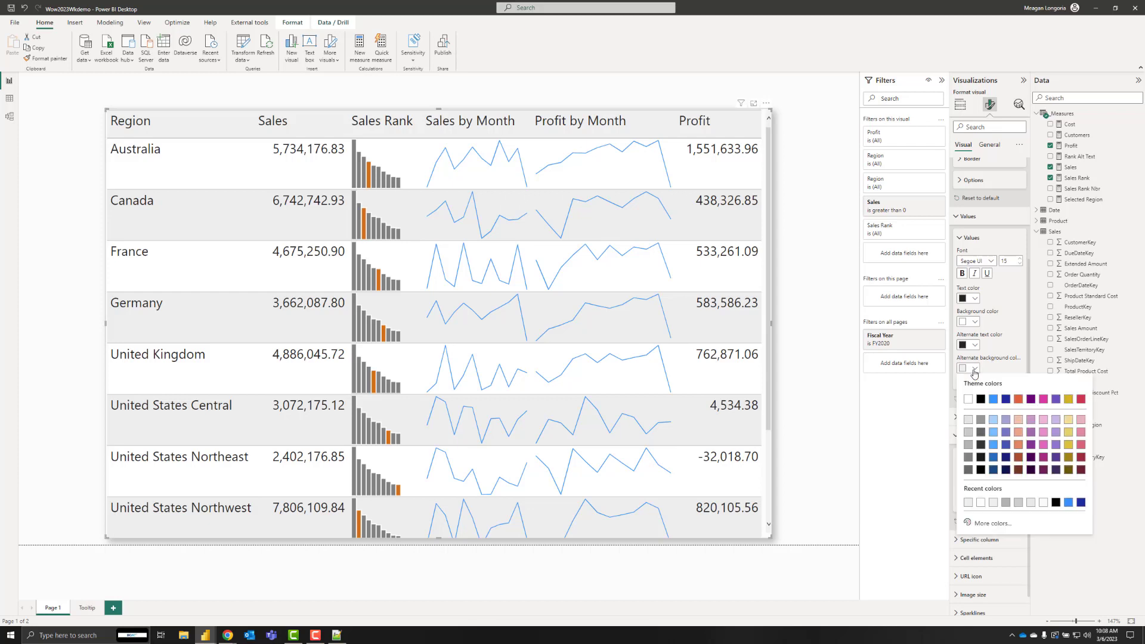
click(970, 401)
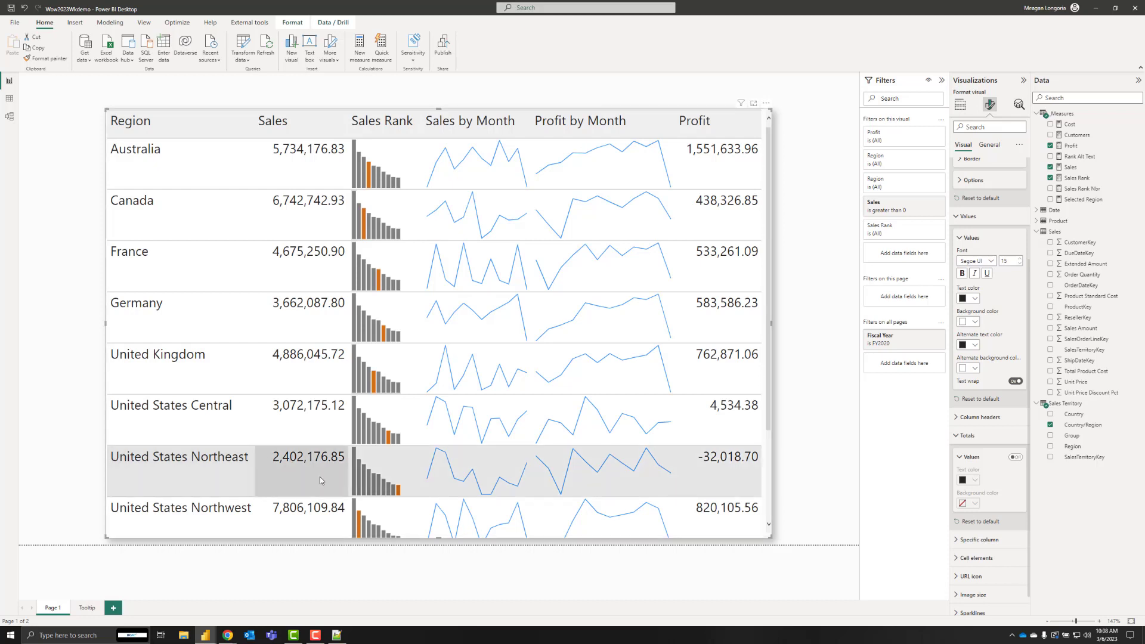
- Set the column-specific formatting of Sales to apply only to the header, with left alignment
click(972, 222)
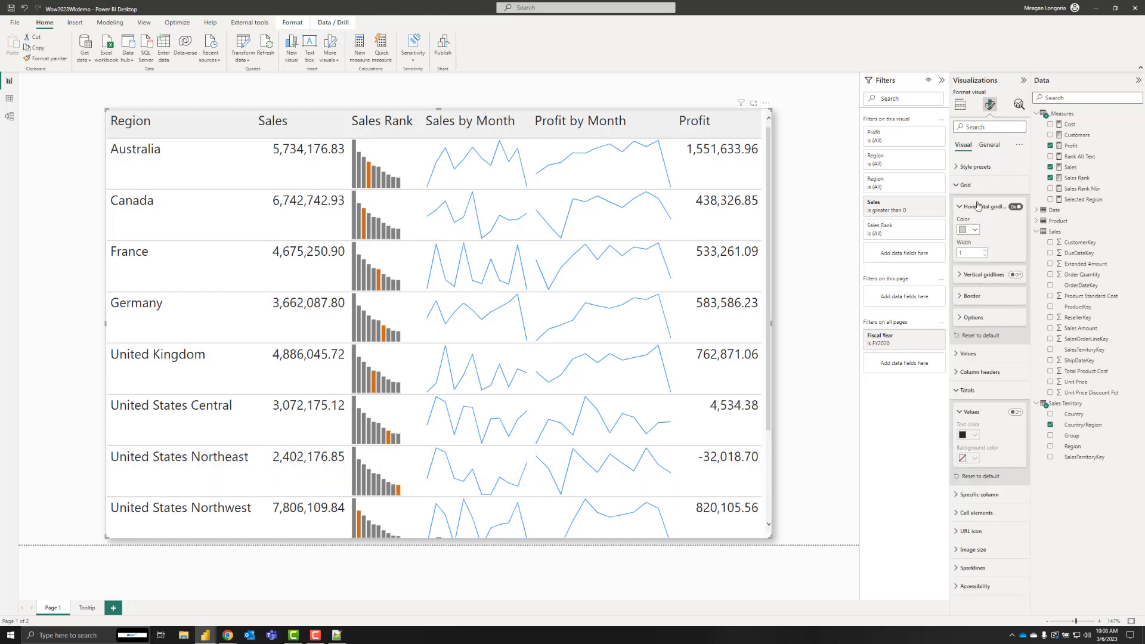
click(978, 206)
click(965, 185)
click(969, 241)
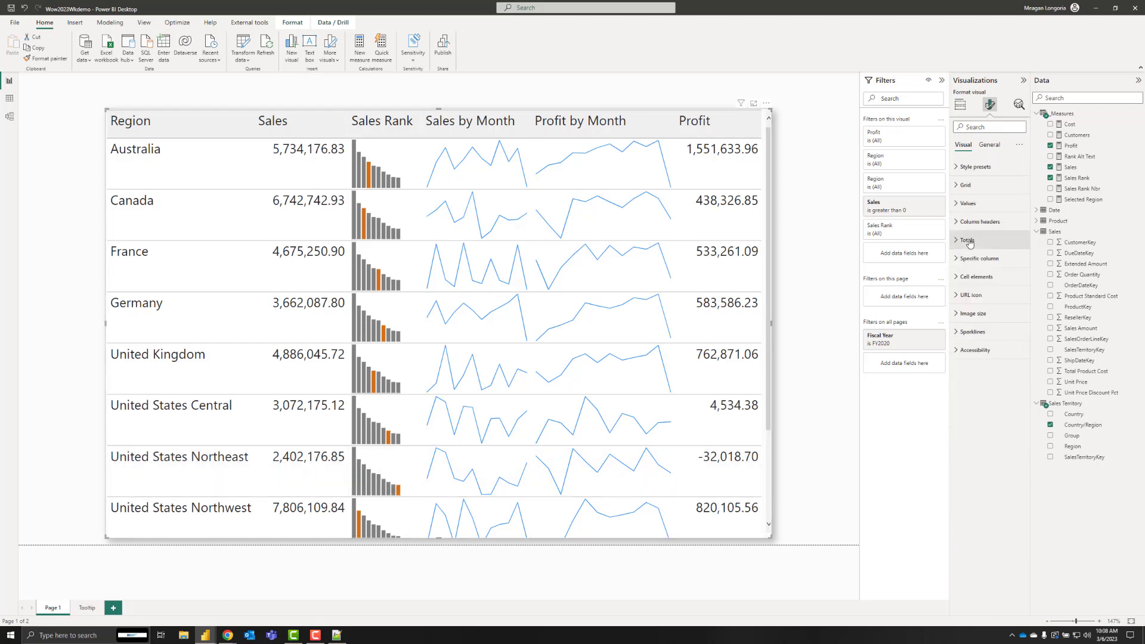
click(973, 258)
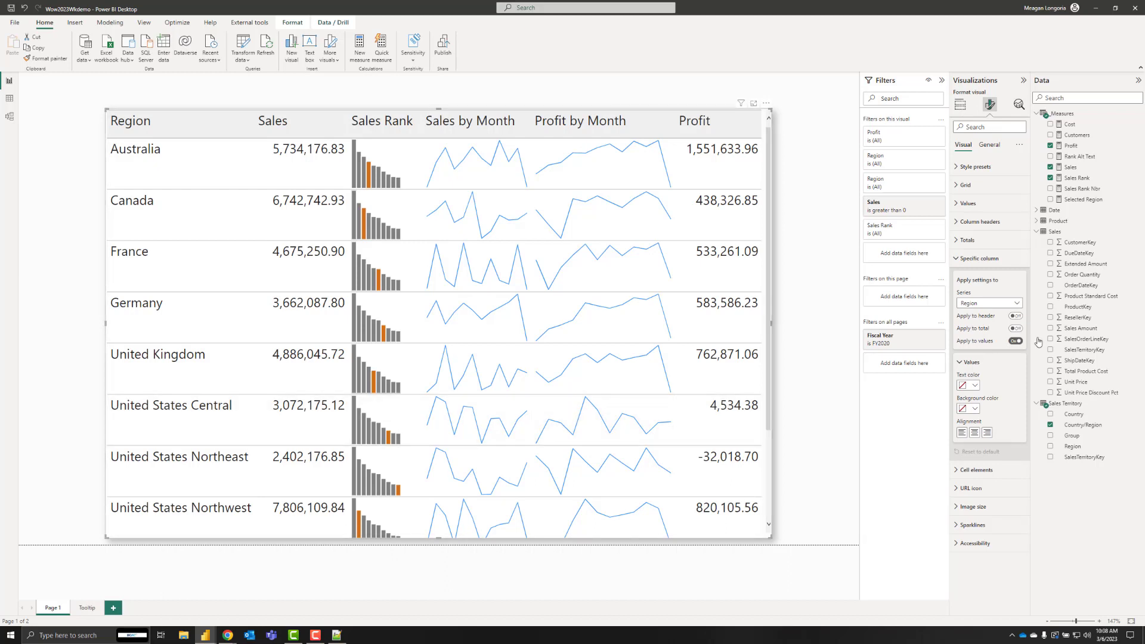
click(1003, 305)
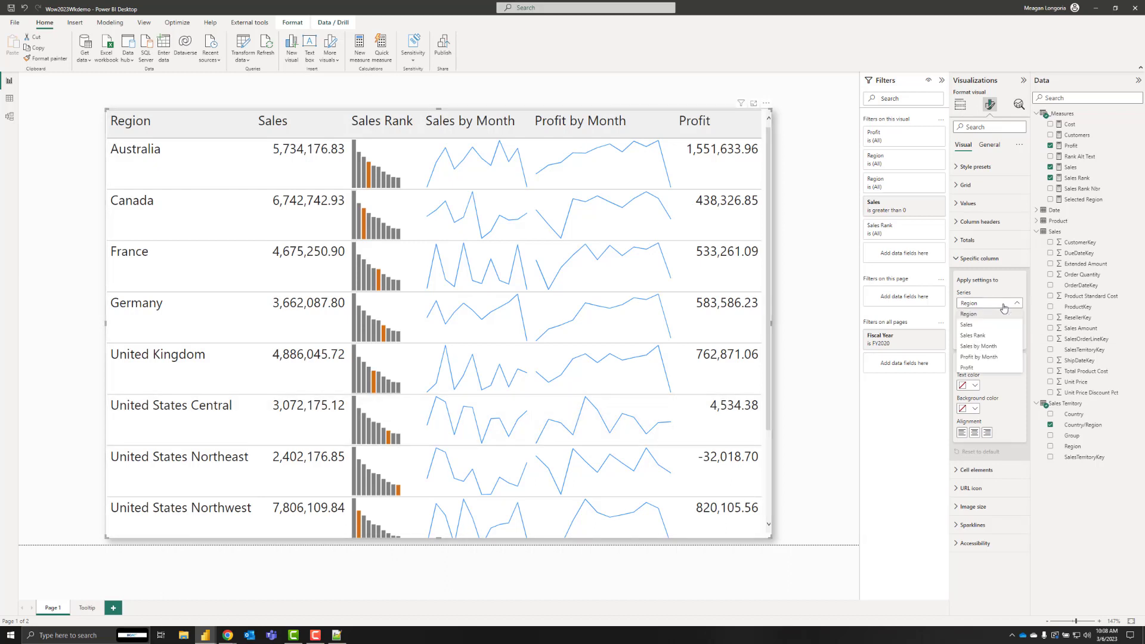
click(974, 326)
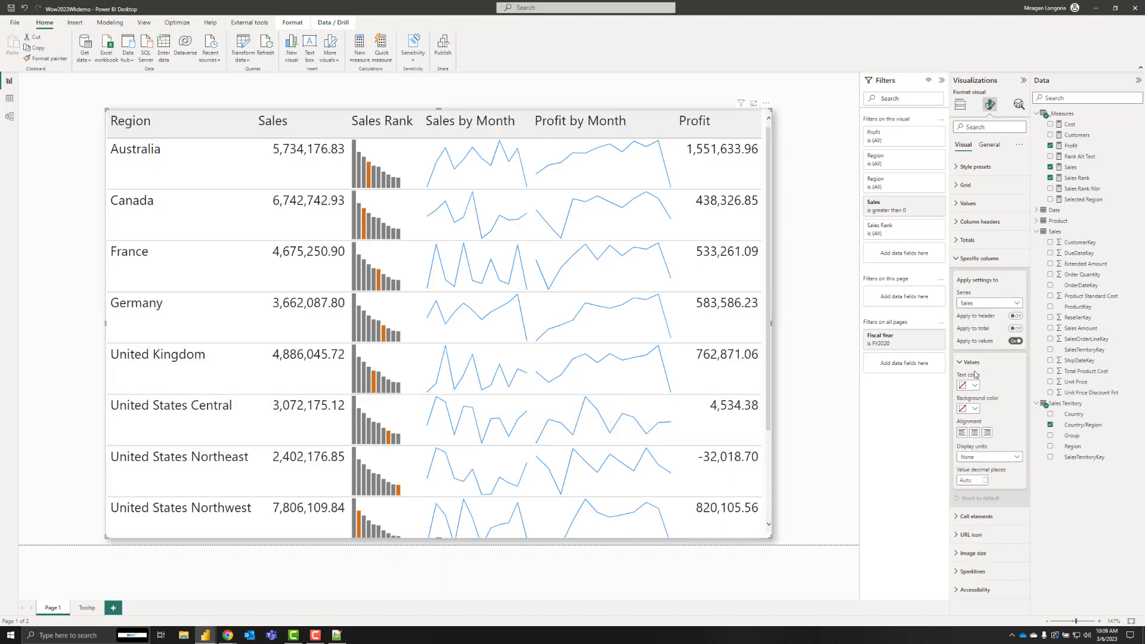
click(1016, 341)
click(1016, 317)
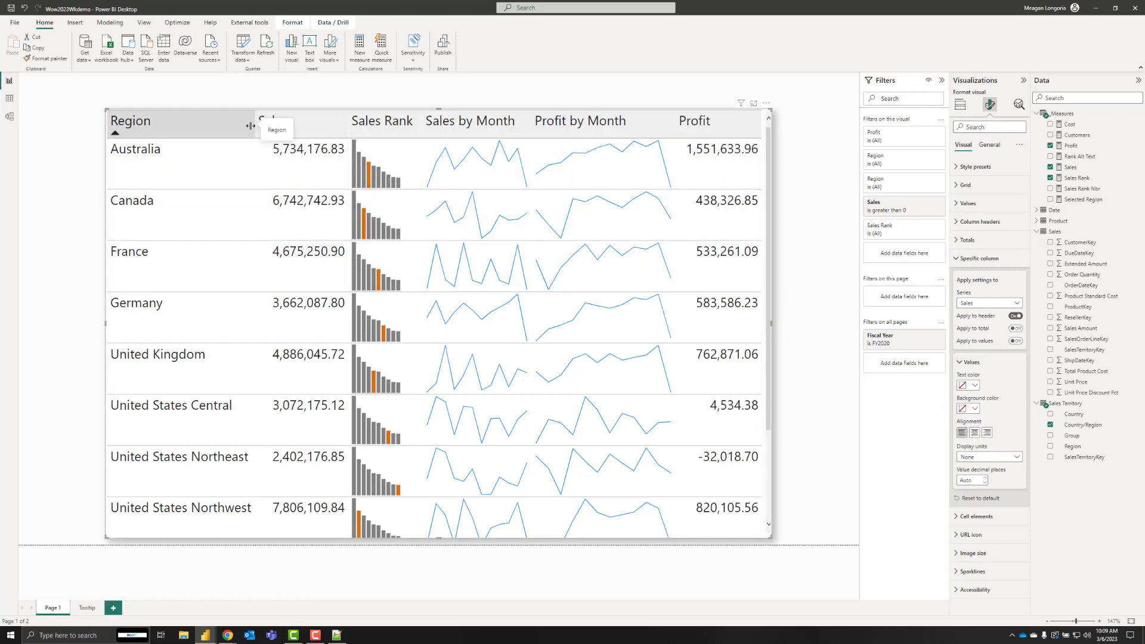
- Narrow the Sales column to close up the space before its values, keeping Region wide enough for United States Northwest on one line
drag(253, 125, 251, 126)
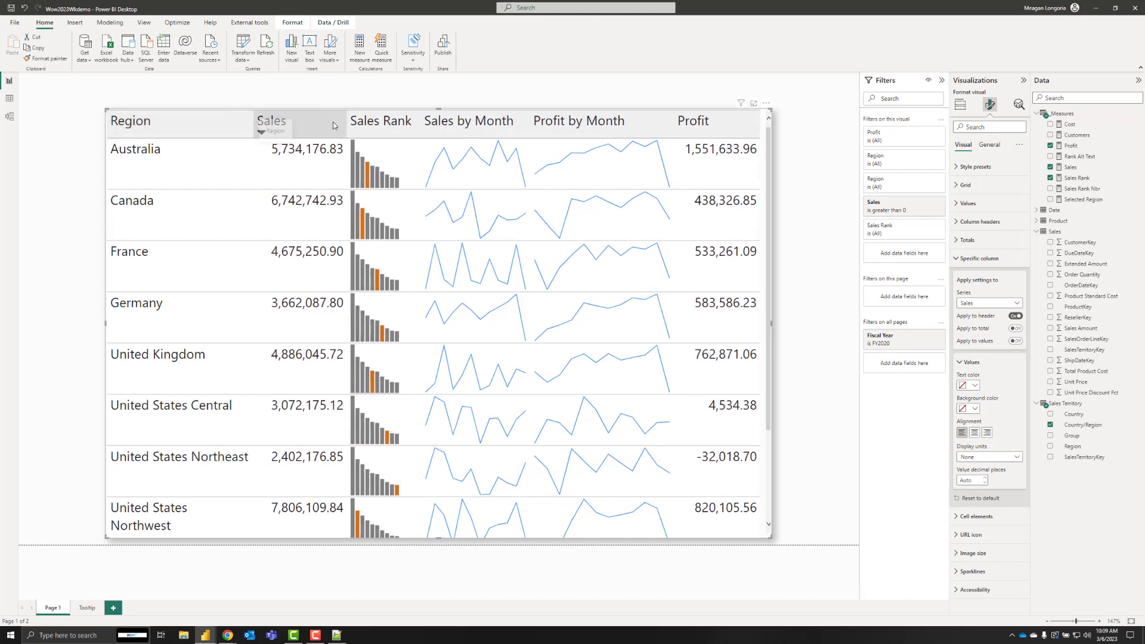
drag(346, 128, 330, 128)
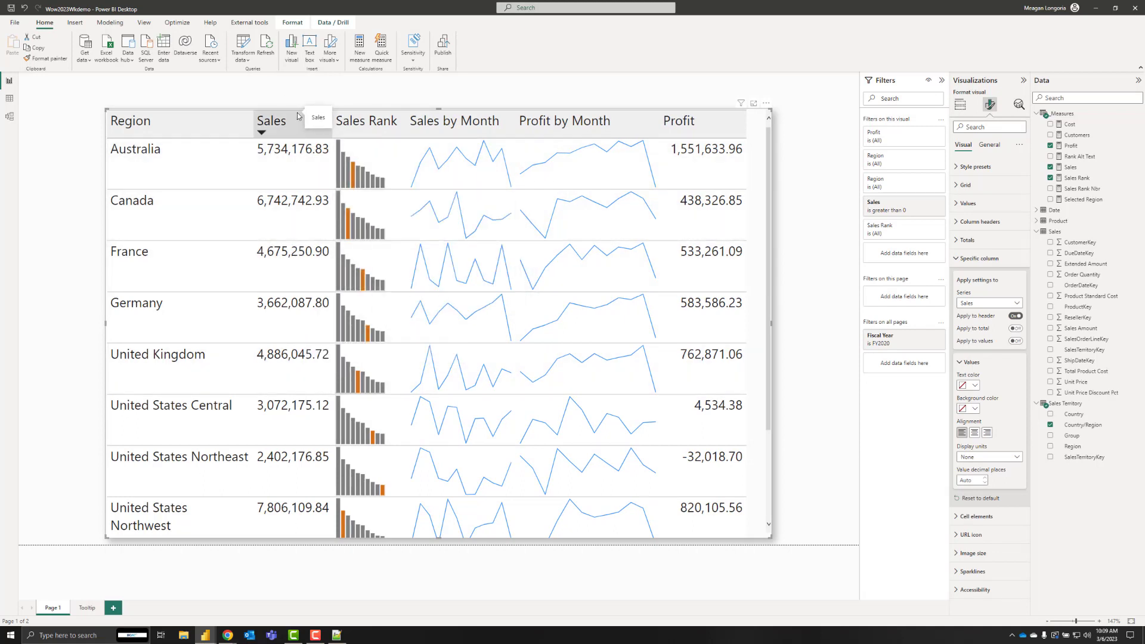
drag(331, 129, 344, 129)
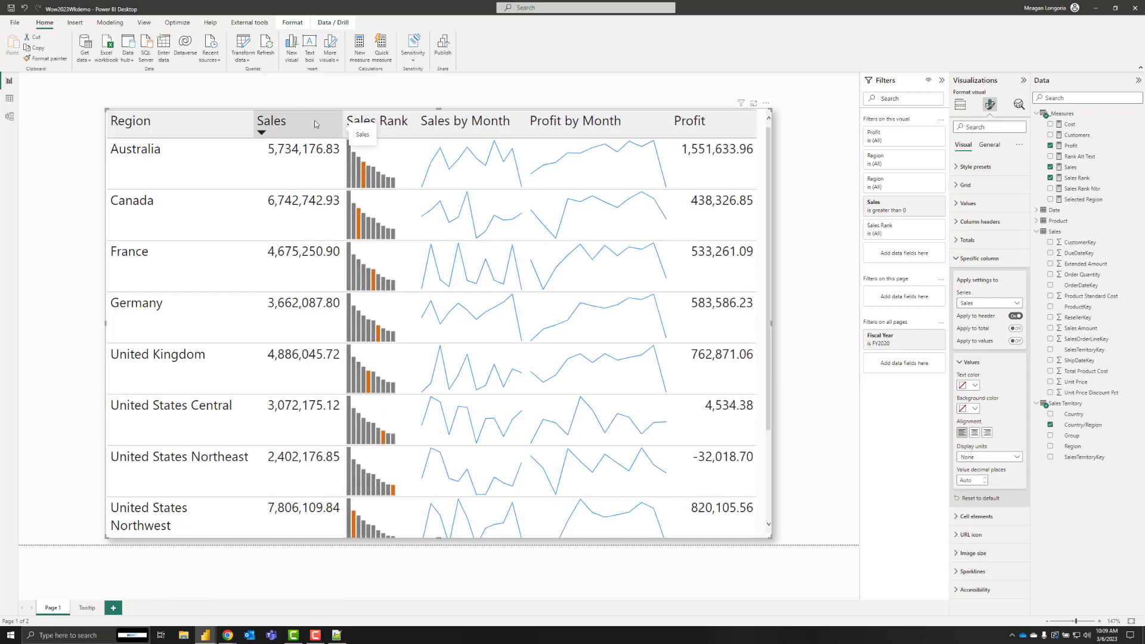
drag(252, 125, 258, 125)
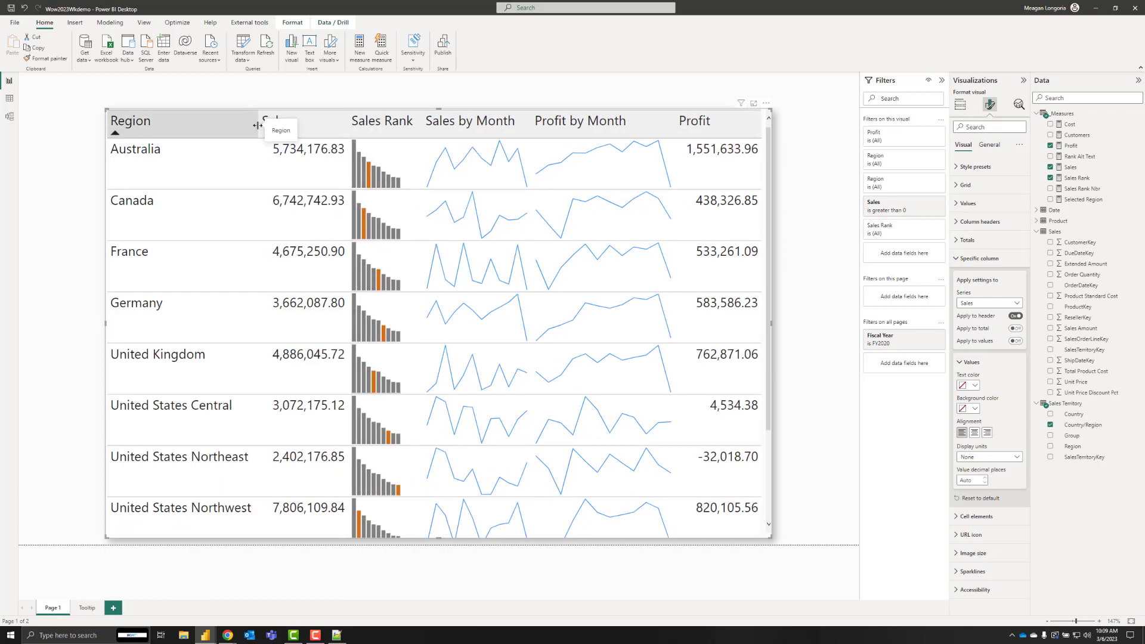
click(307, 121)
drag(345, 124, 335, 124)
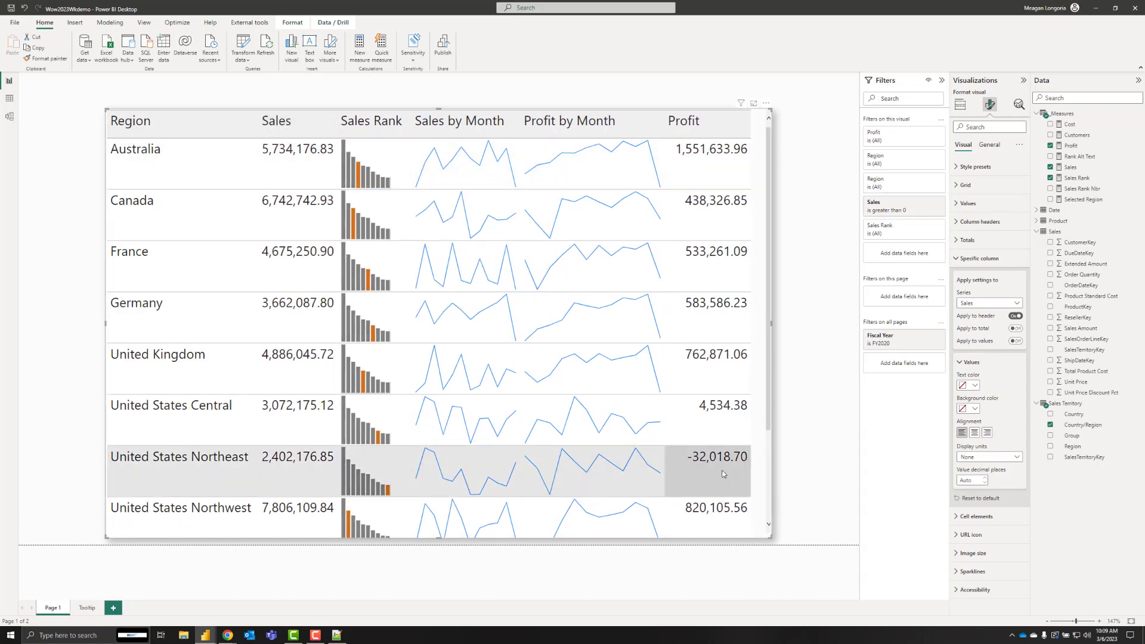
- Center-align both the header and the values of the Sales Rank column
click(989, 302)
click(980, 336)
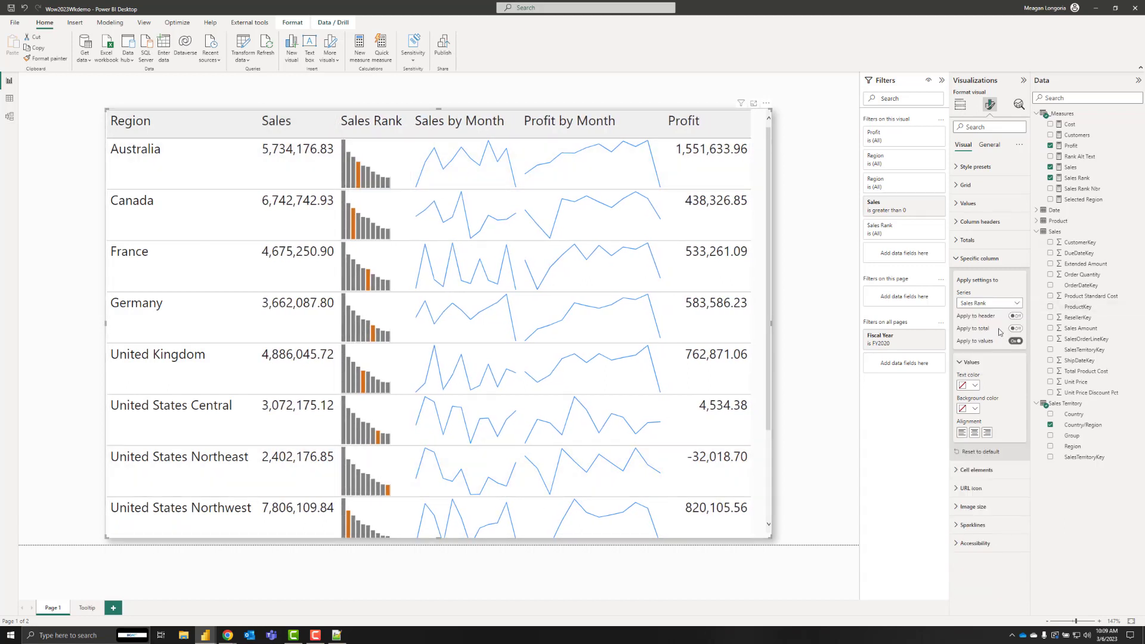
click(975, 433)
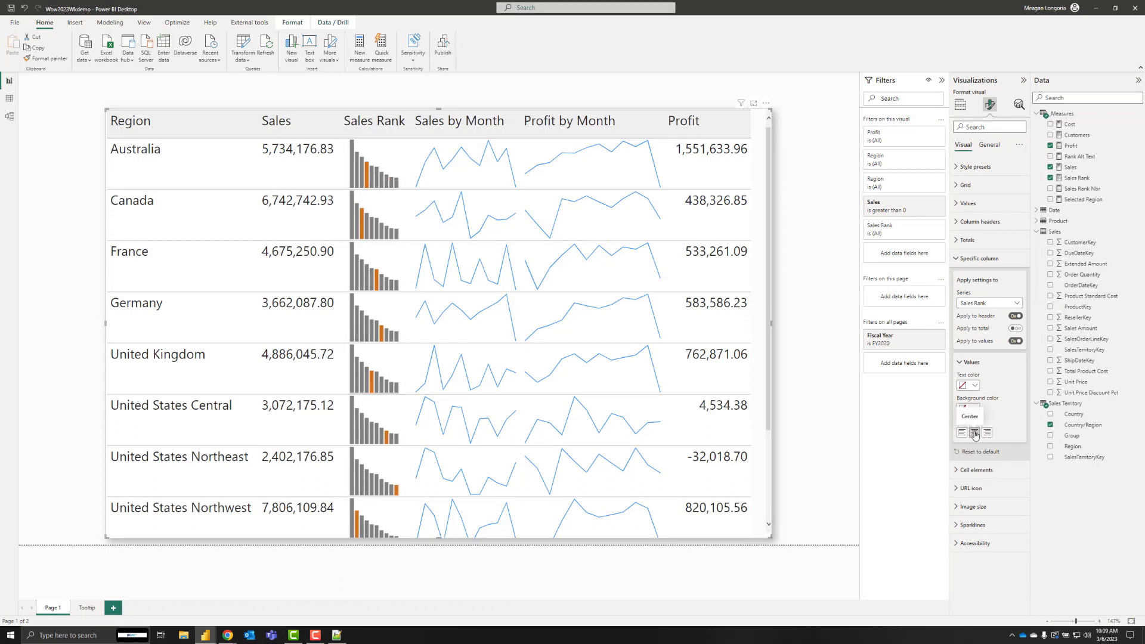
- Apply column-specific formatting to the Sales by Month header and center-align it
click(985, 307)
click(983, 346)
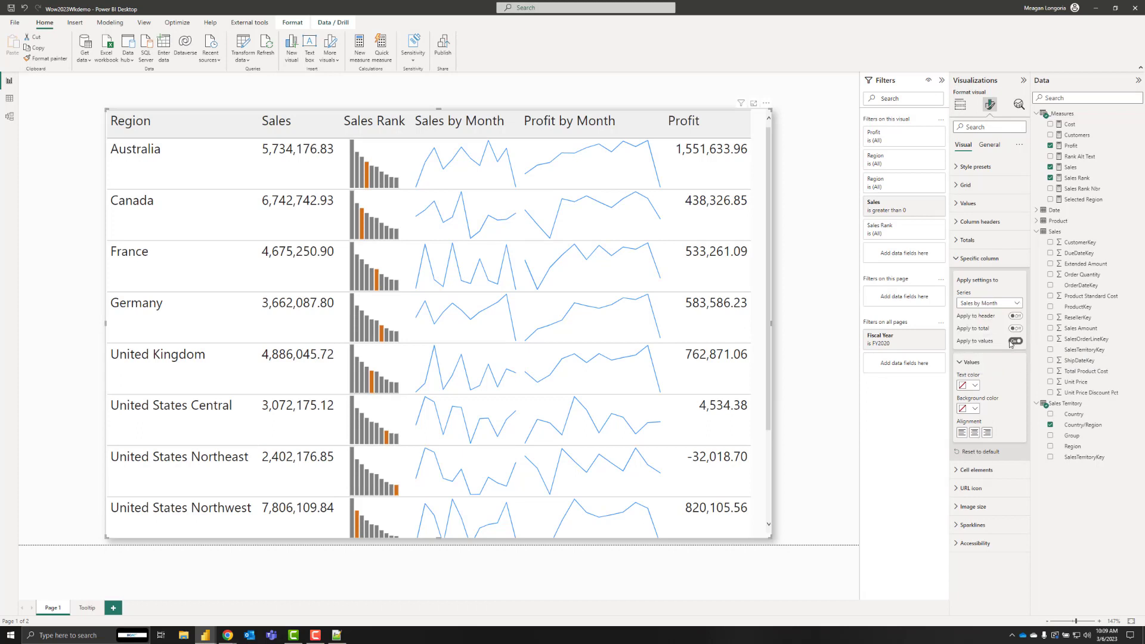
click(1014, 316)
click(974, 432)
- Apply column-specific formatting to the Profit by Month column's header as well as its values and center-align them
click(985, 303)
click(983, 359)
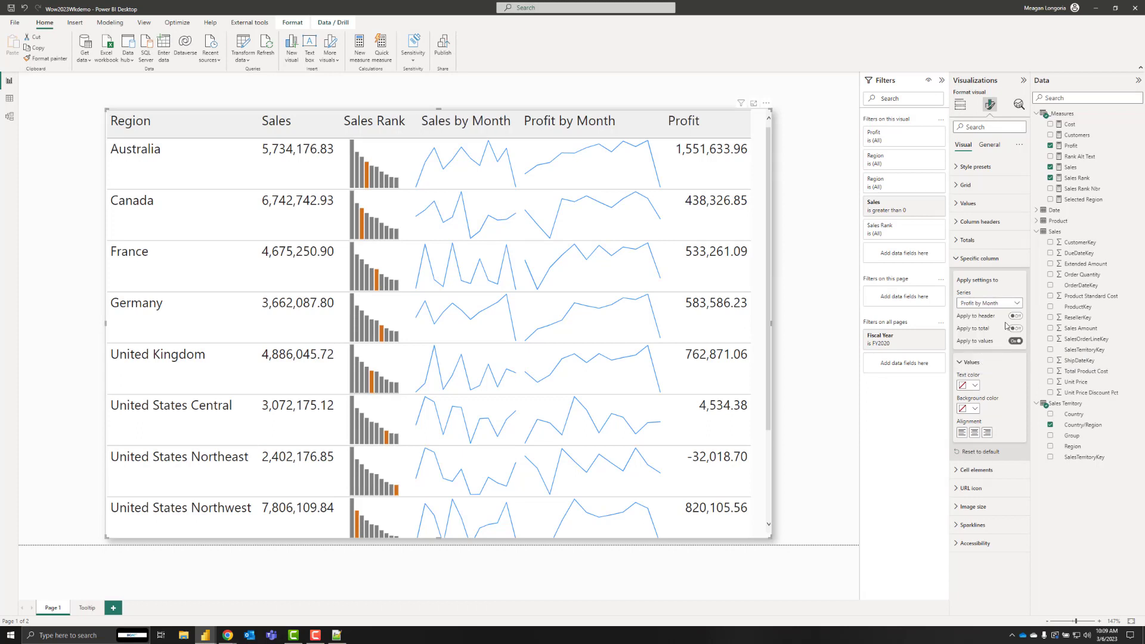
click(1014, 317)
click(975, 432)
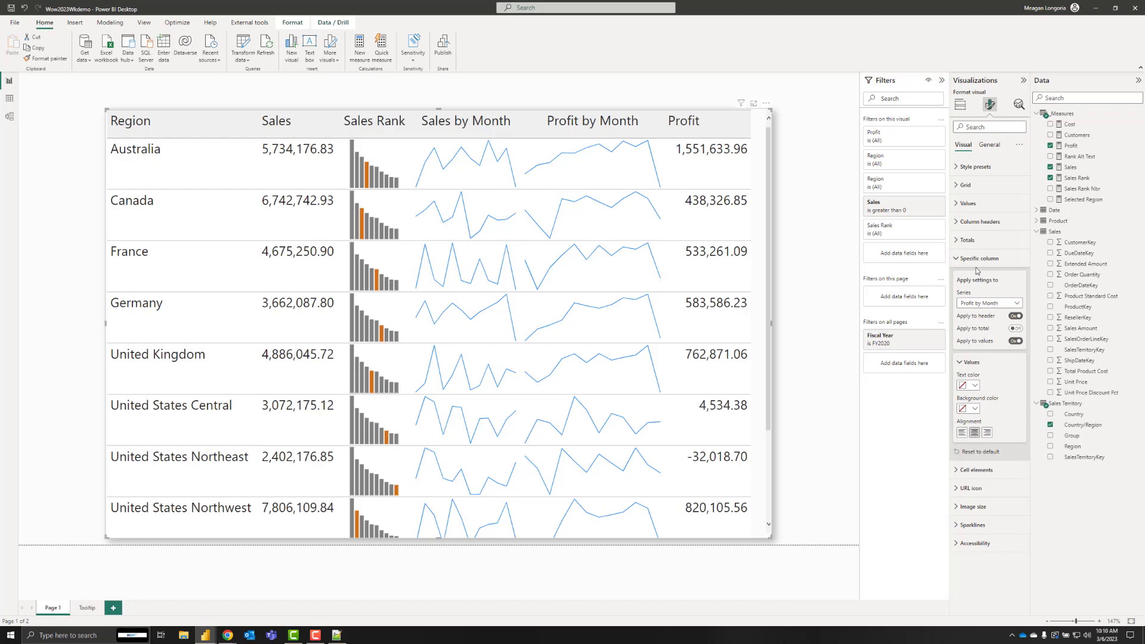
- Set the column-specific formatting of Profit to apply only to the header, with right alignment
click(998, 304)
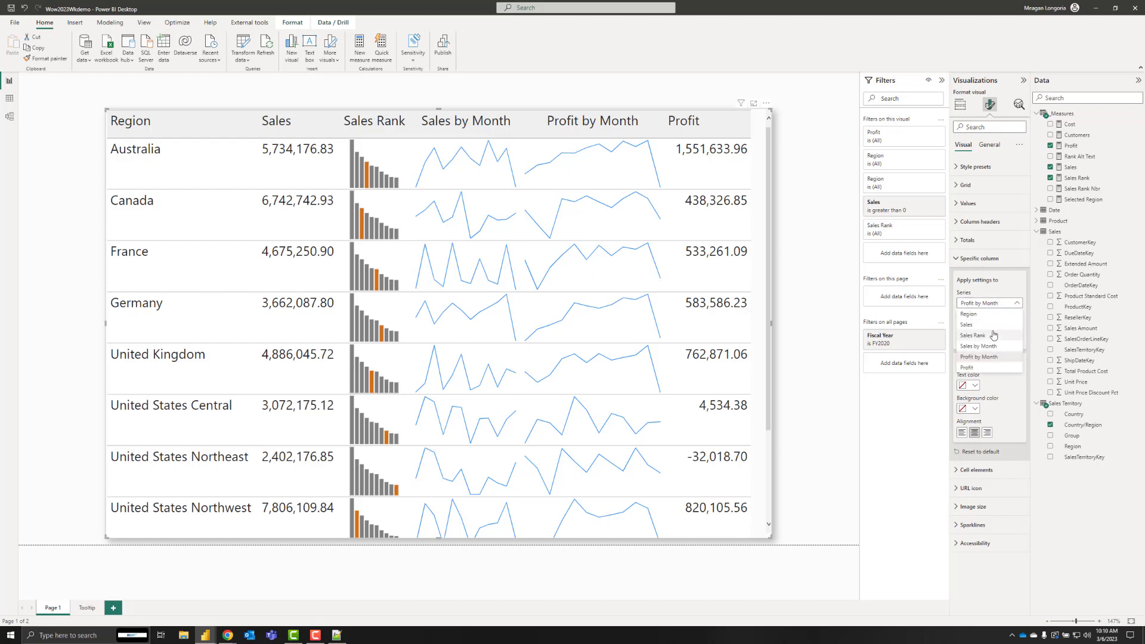
click(973, 367)
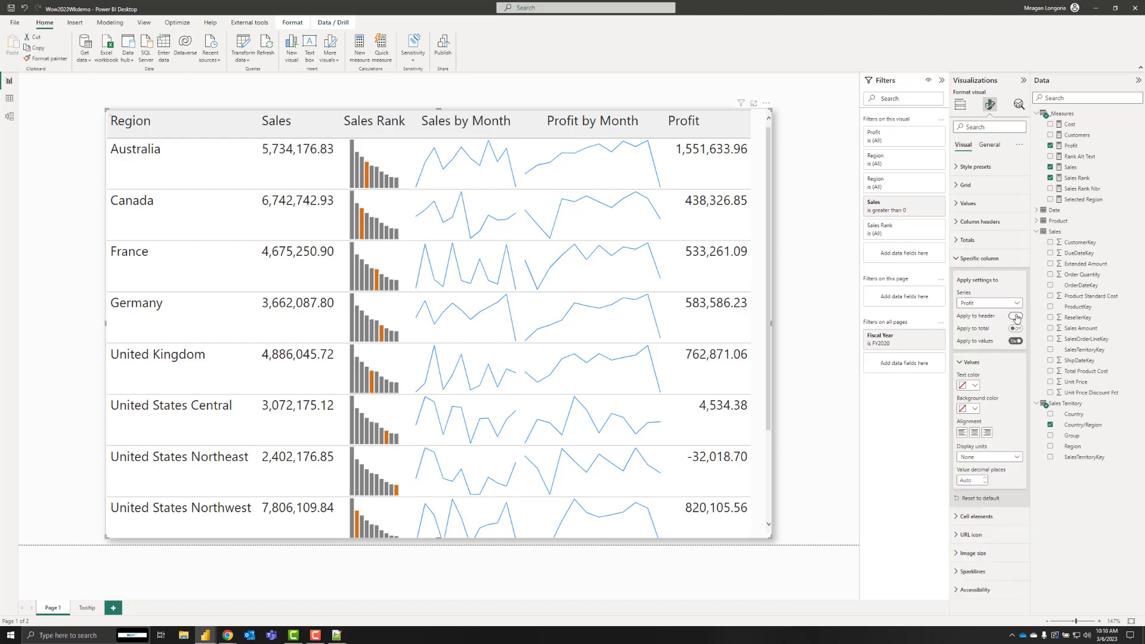
click(1016, 317)
click(1016, 341)
click(987, 433)
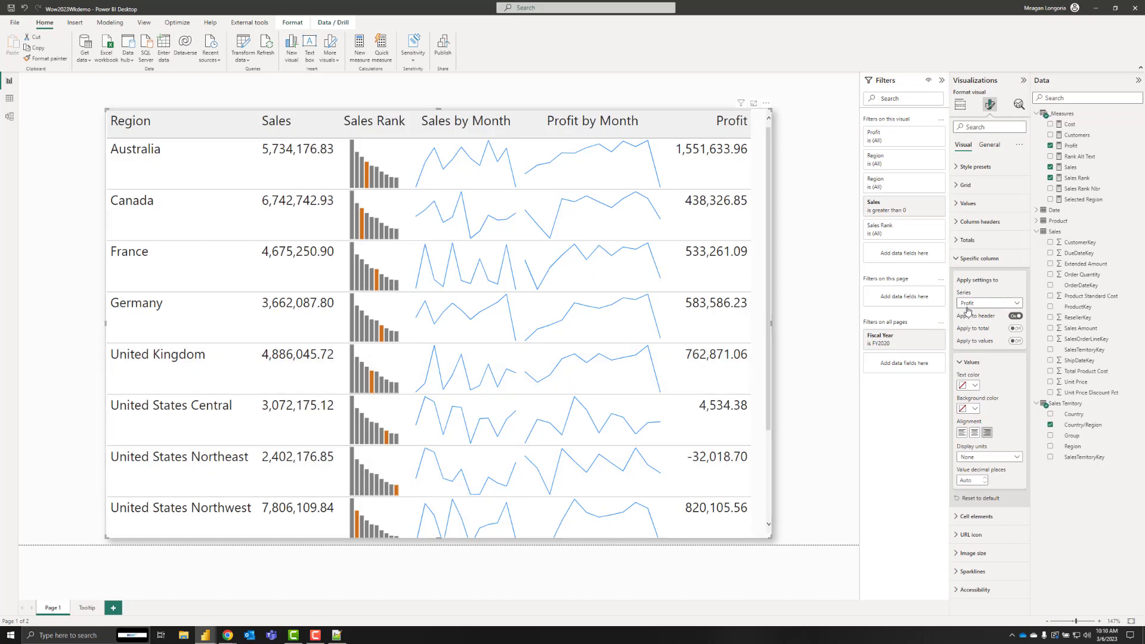
click(990, 260)
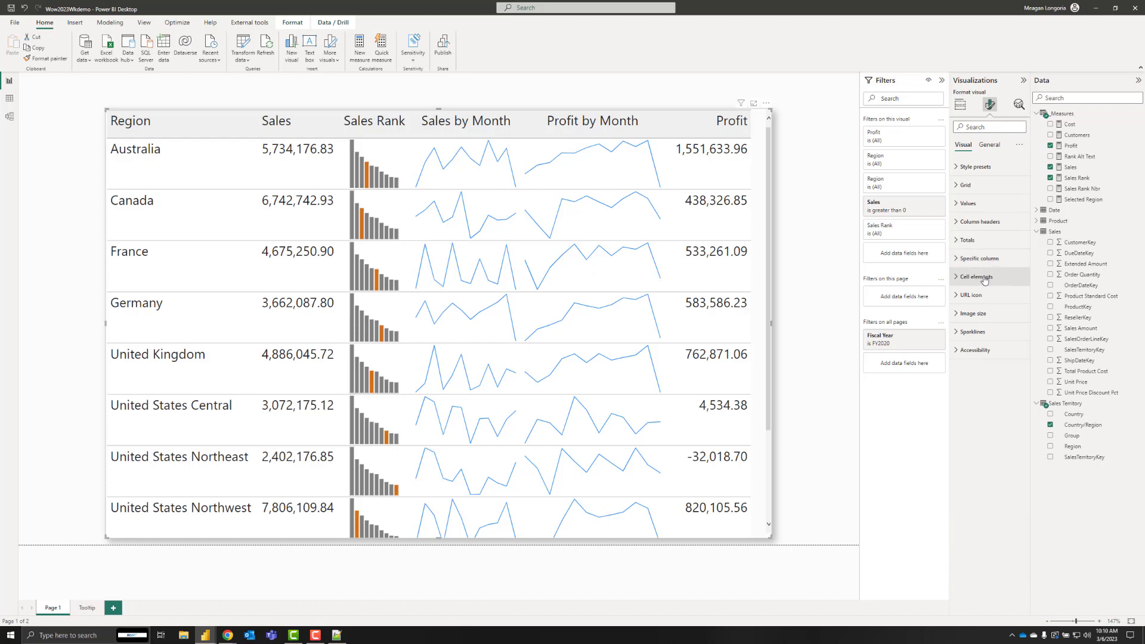
- Turn on conditional font color for the Profit column's cell elements and set its format style to Rules
click(982, 278)
click(985, 322)
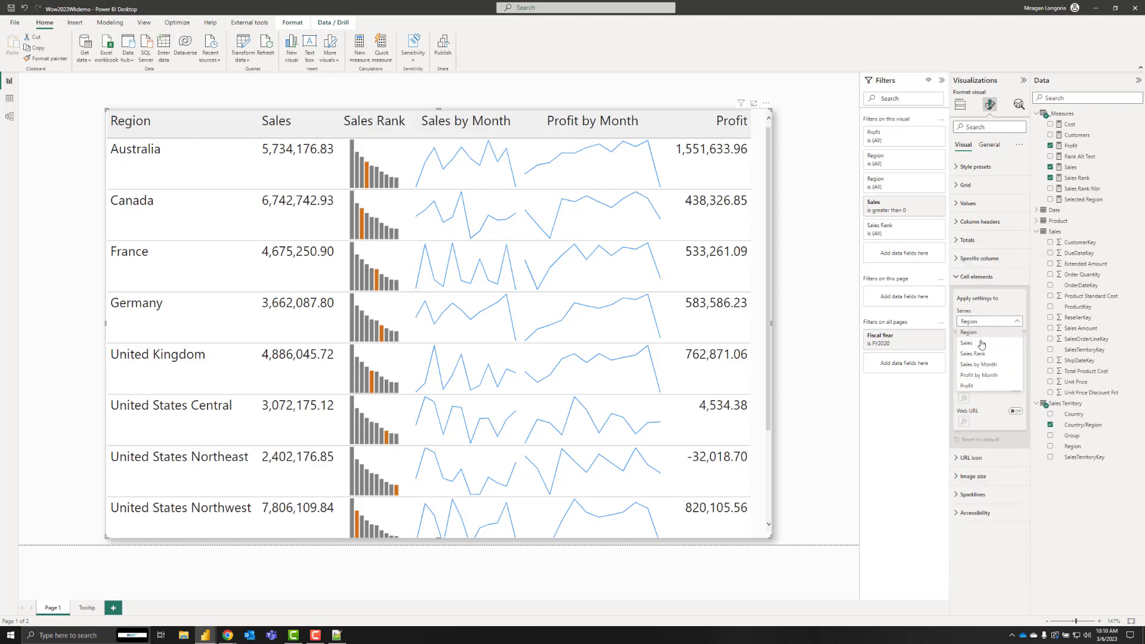
click(977, 386)
click(1015, 365)
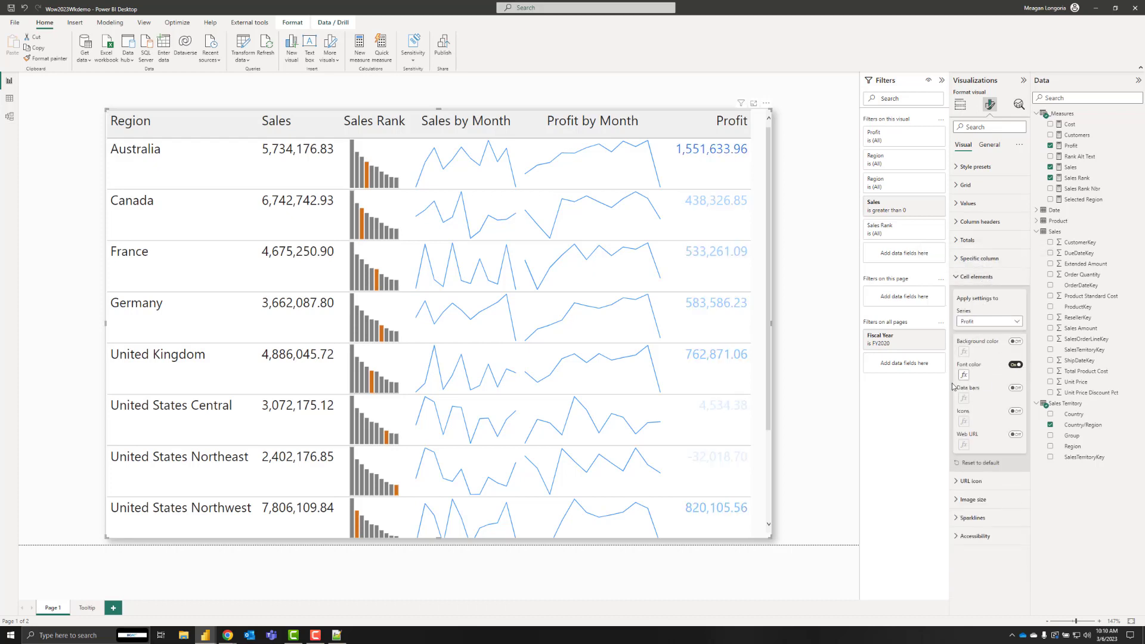
click(963, 375)
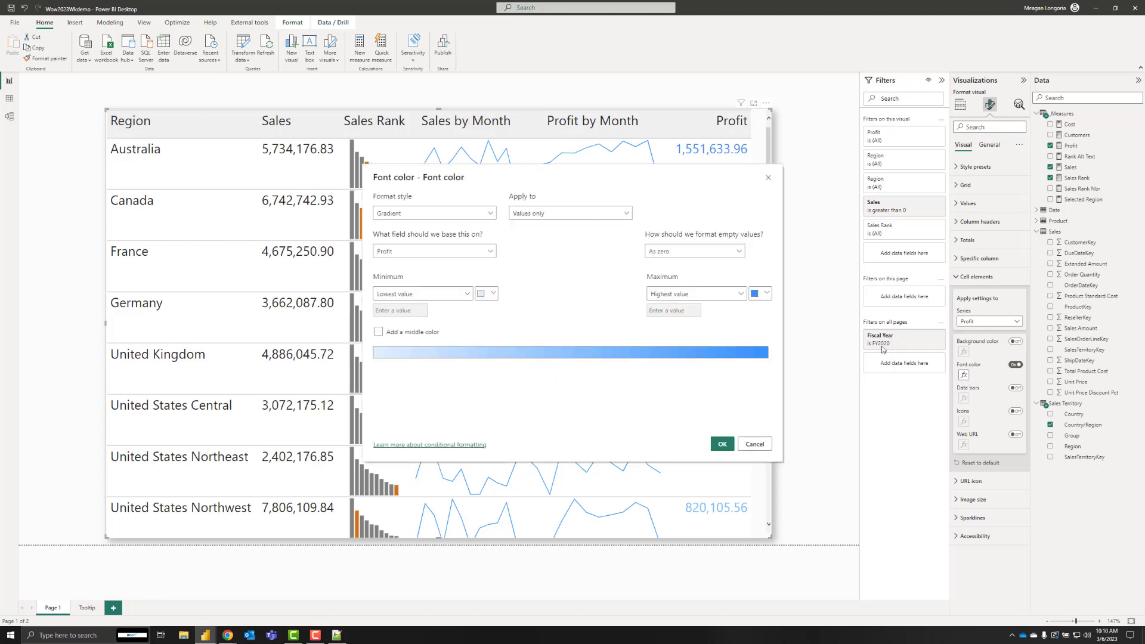
click(415, 213)
click(387, 244)
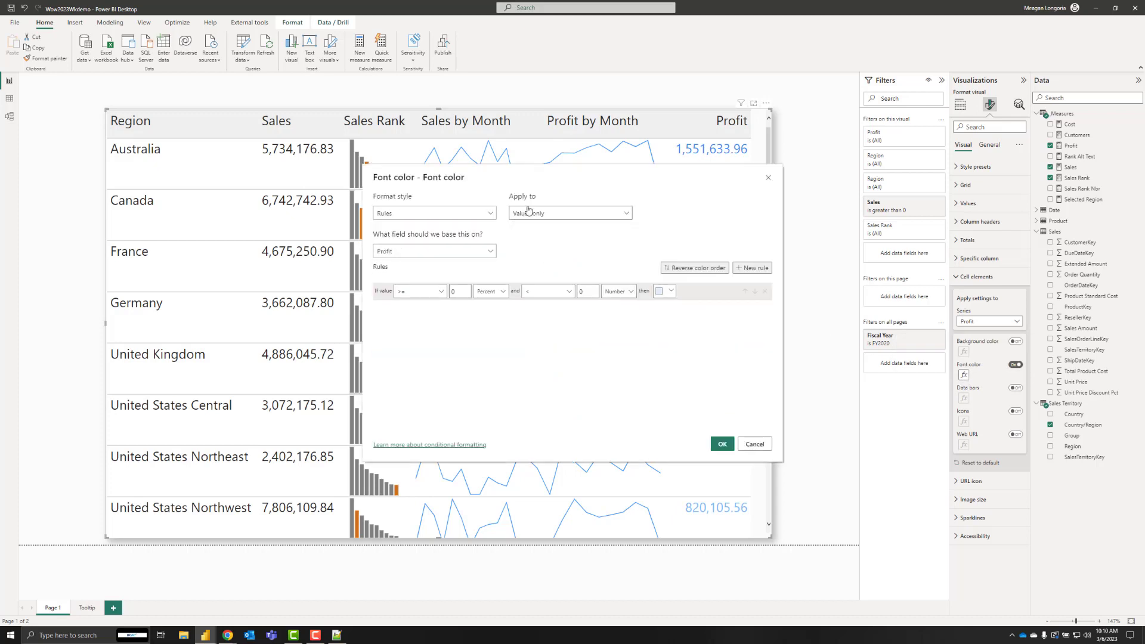
- Define the first font color rule so Profit values from 0 to below 100000, both as Number, appear in black
double_click(453, 291)
text(-)
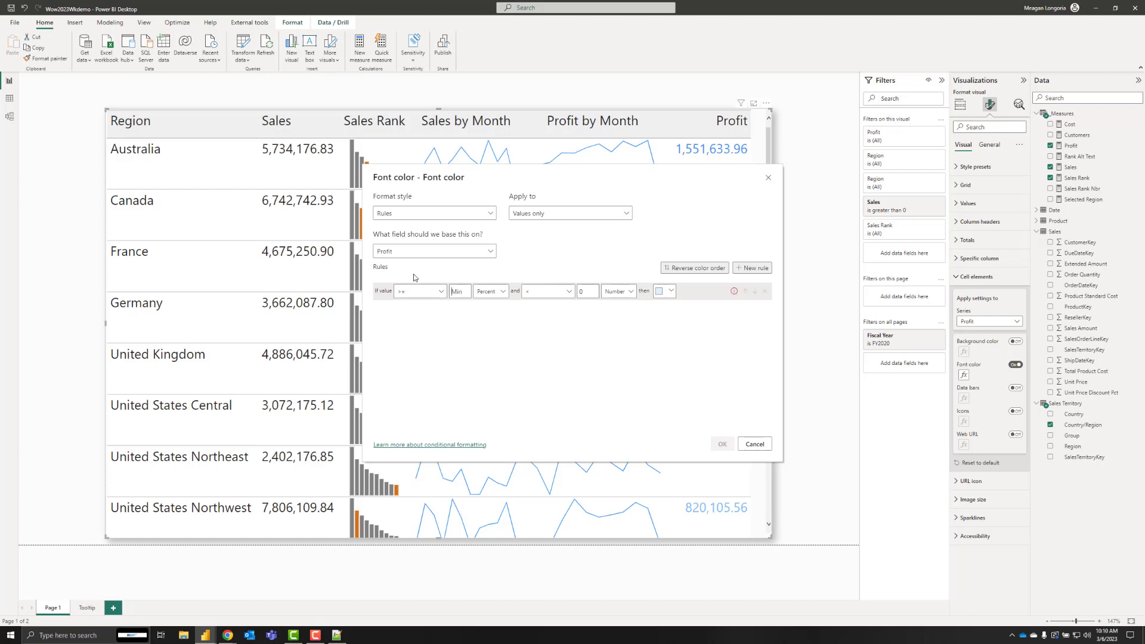
text(0)
click(490, 291)
click(488, 317)
click(585, 291)
text(100000)
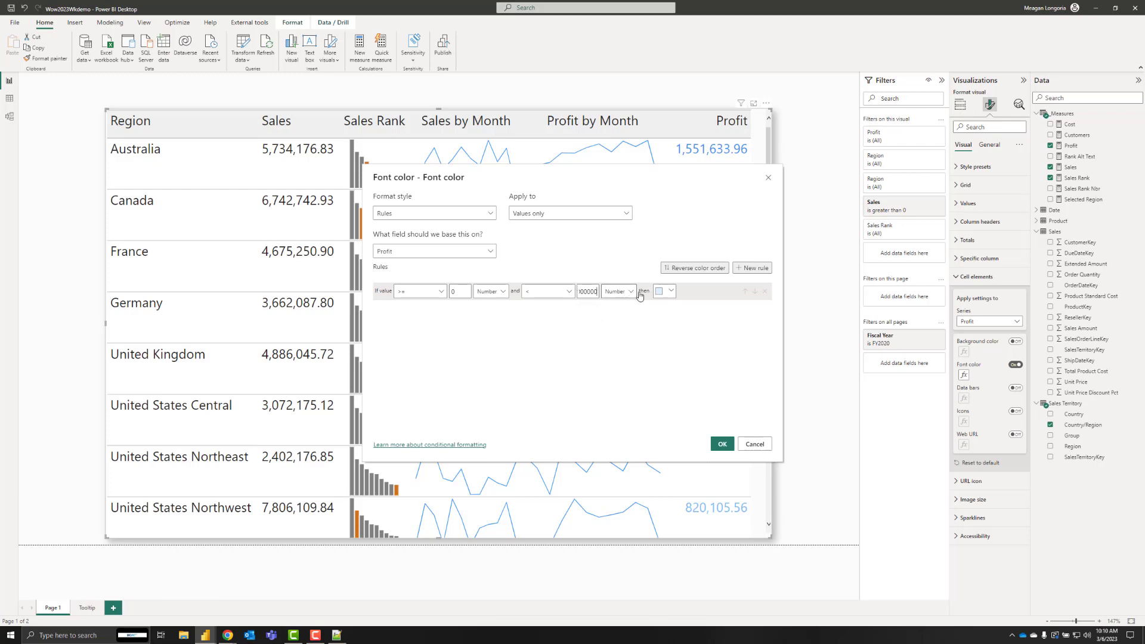
click(661, 292)
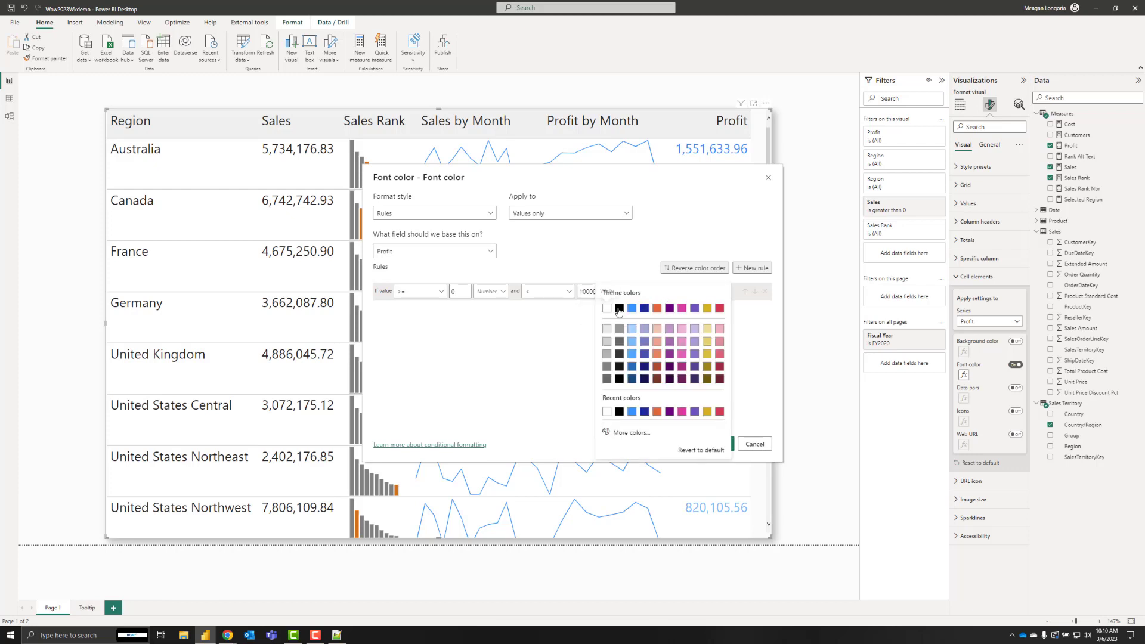
click(619, 366)
- Add a second rule coloring Profit values from Min to below 0 as Number in dark red, and apply the font color rules
click(753, 268)
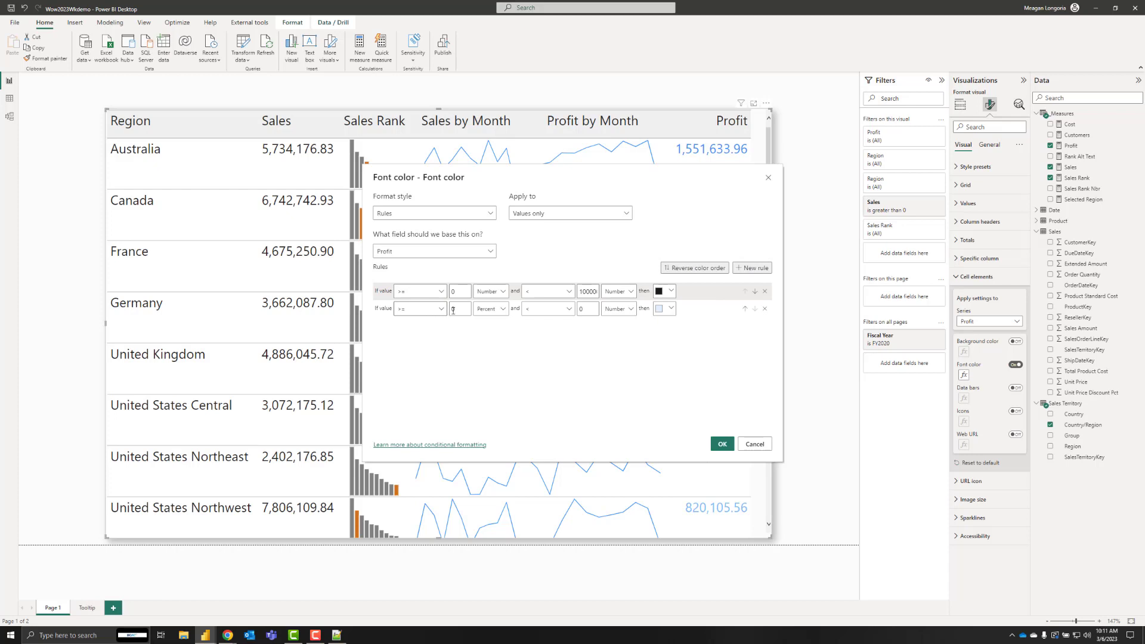
click(414, 310)
click(414, 311)
click(486, 309)
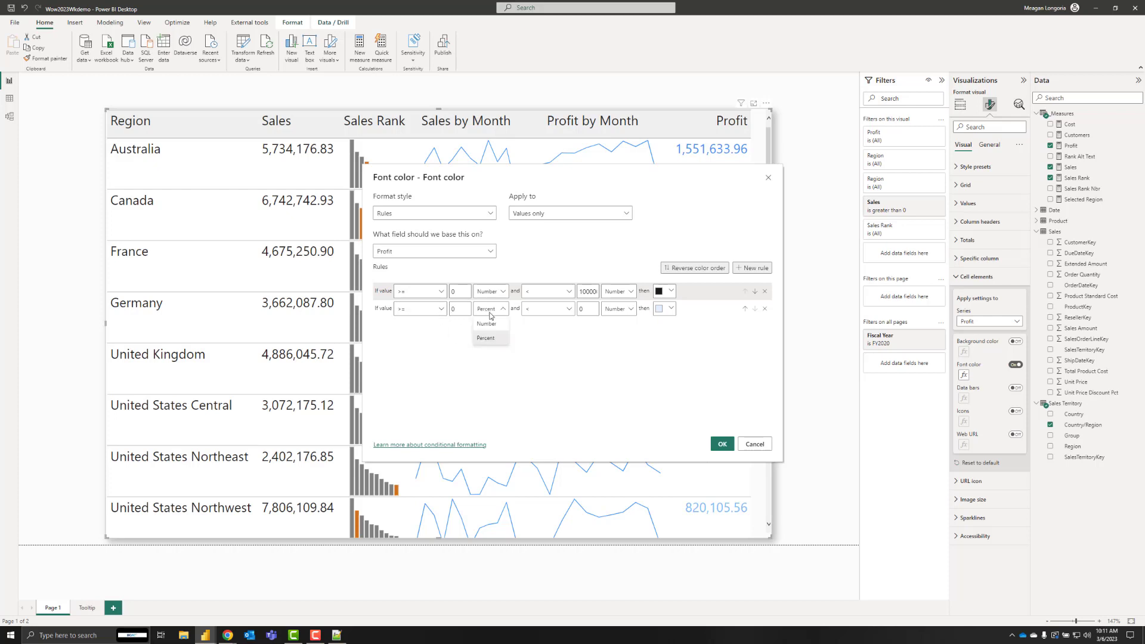
click(479, 322)
key(BackSpace)
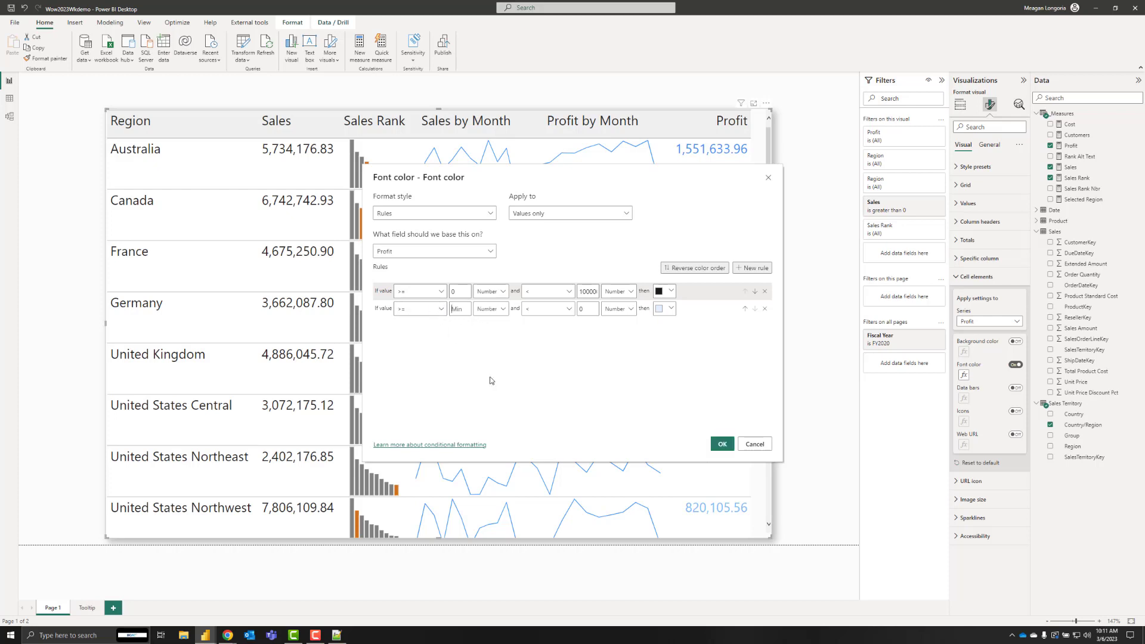
click(547, 310)
click(548, 311)
click(669, 310)
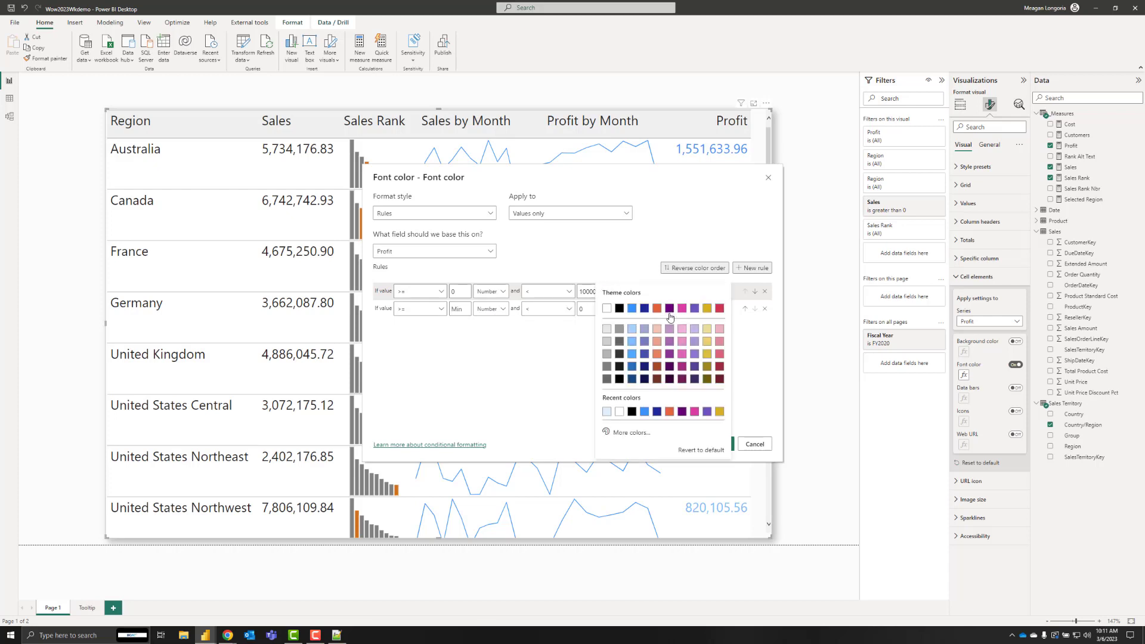
click(720, 368)
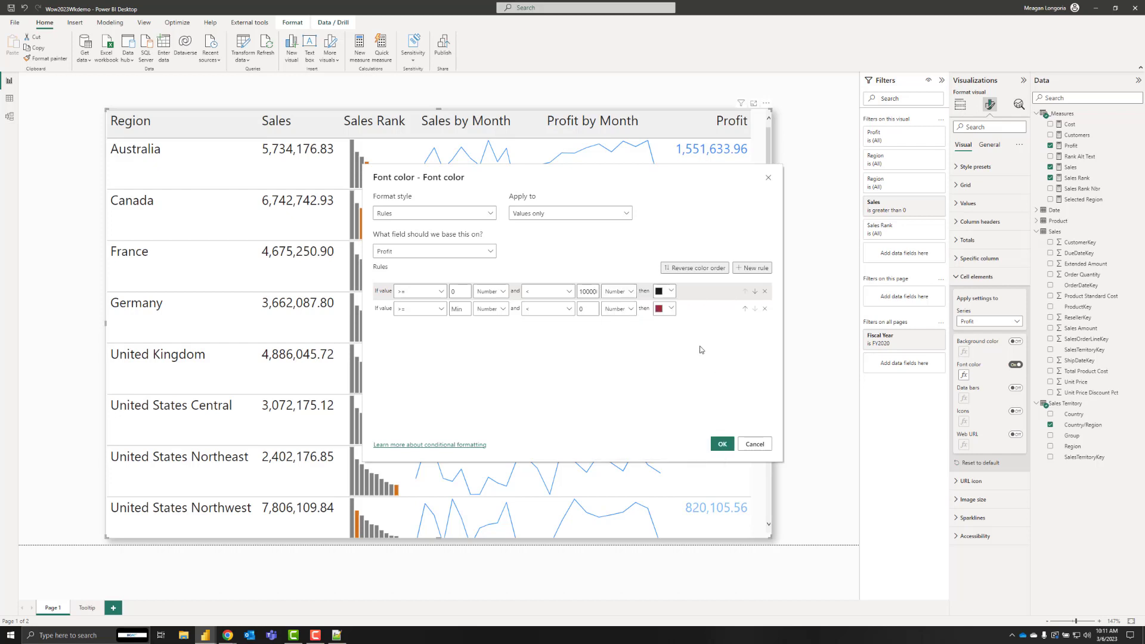
click(723, 444)
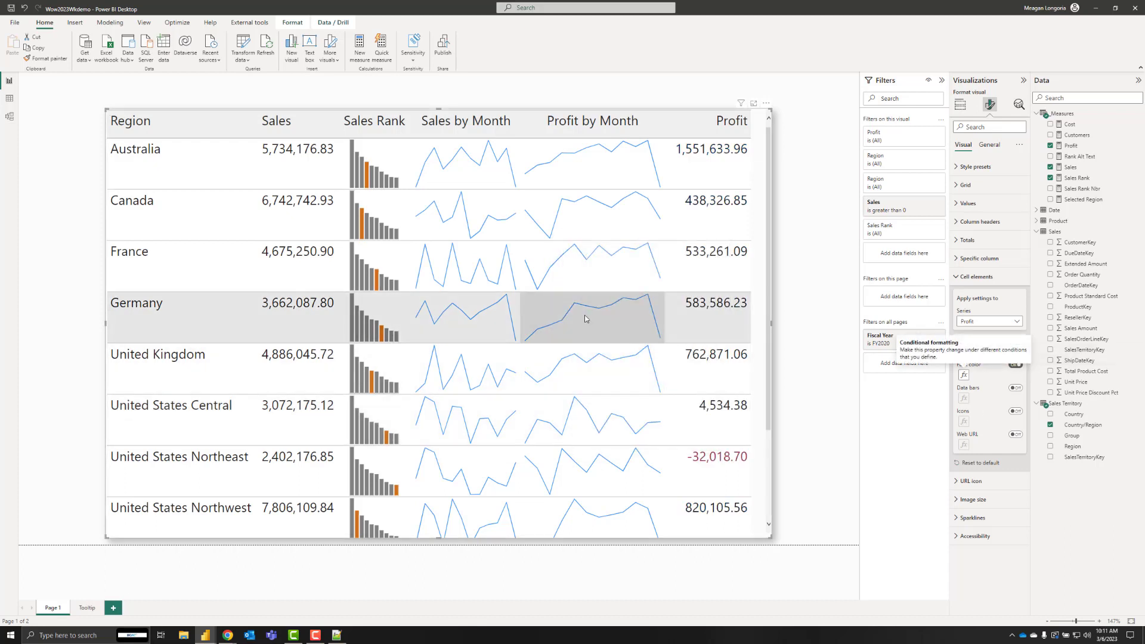
- Format the Cost measure as currency with 0 decimal places, and check the Customers measure's format
click(1070, 124)
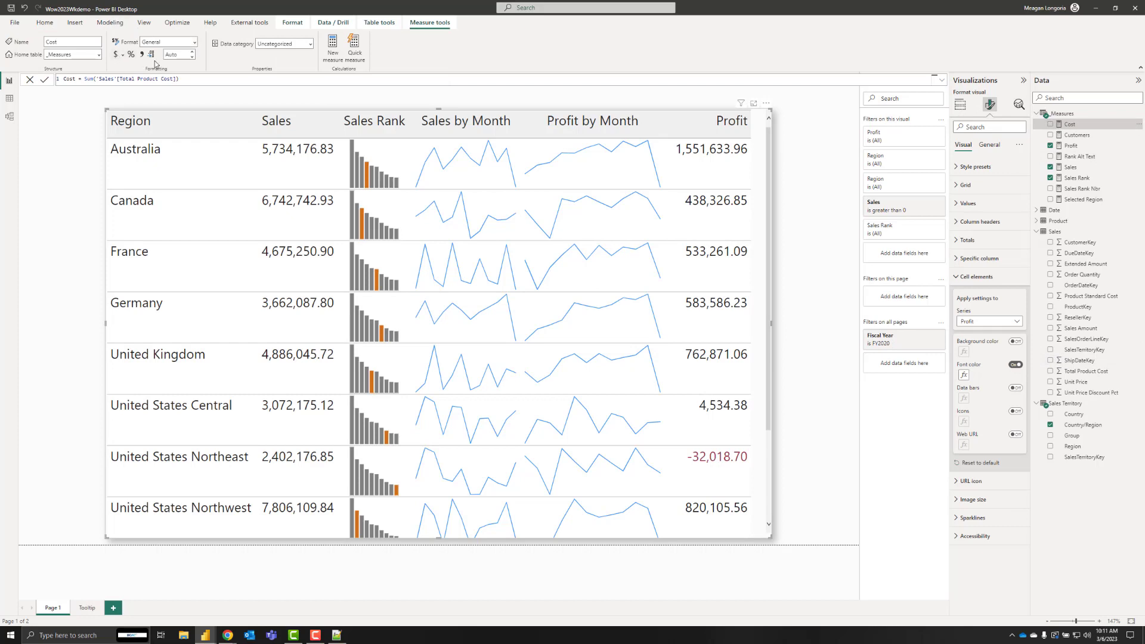
click(178, 55)
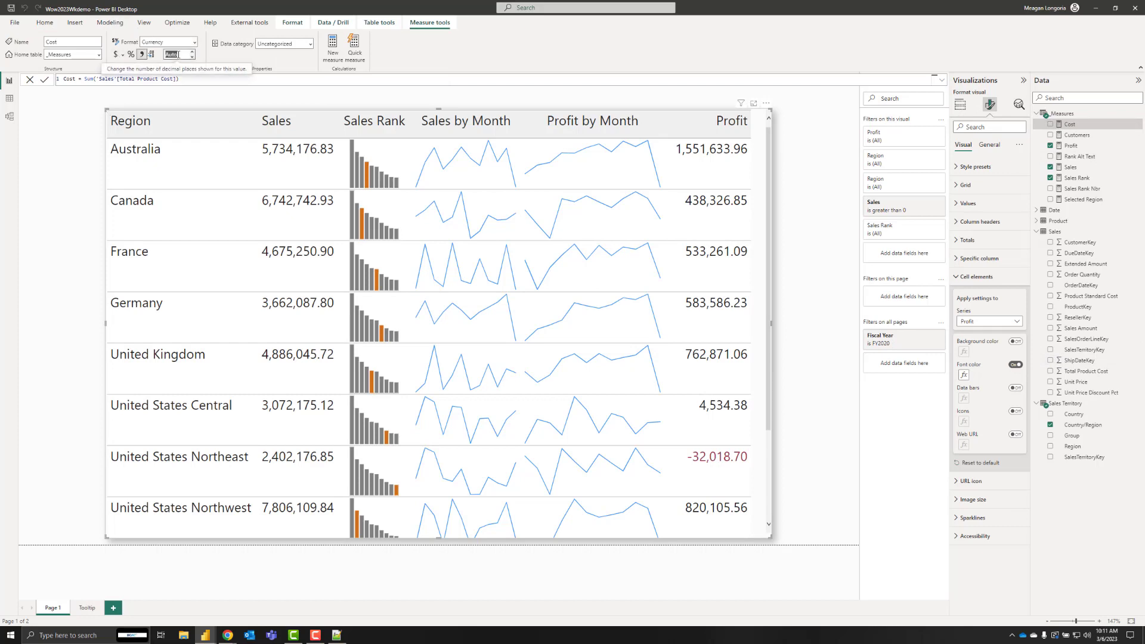
click(178, 54)
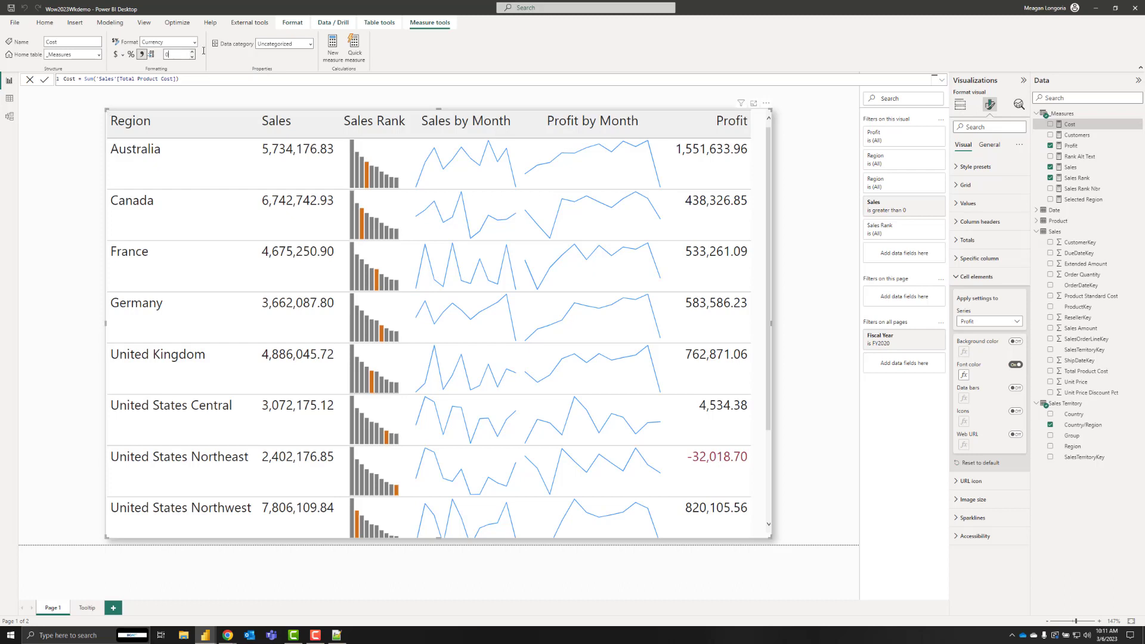
click(1082, 134)
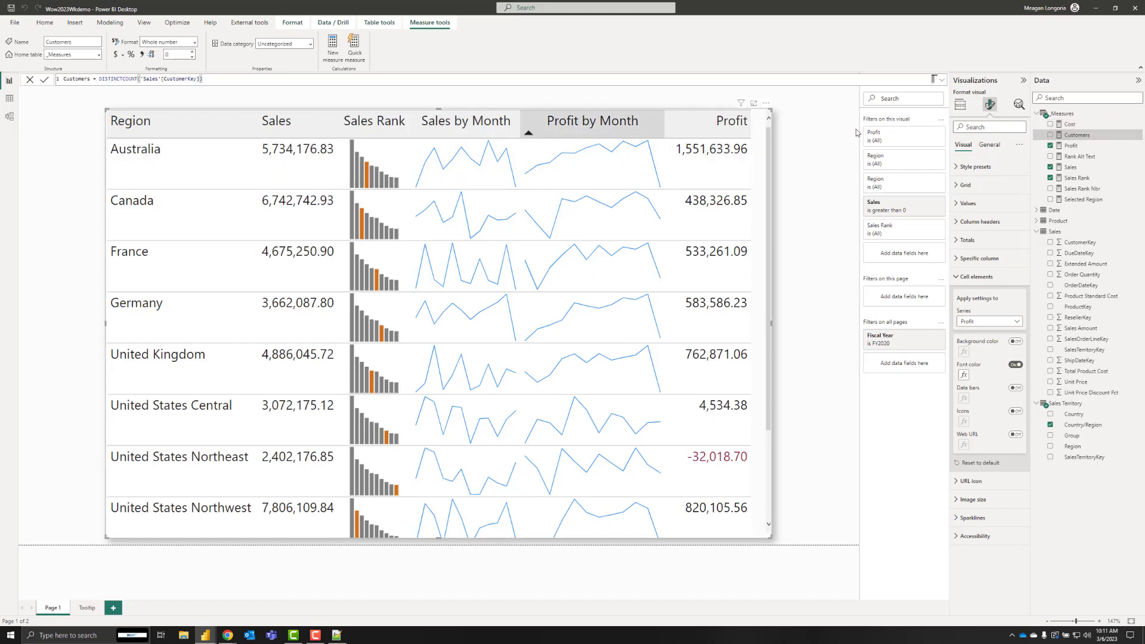
- Format the Profit measure as currency with 0 decimal places
click(1072, 146)
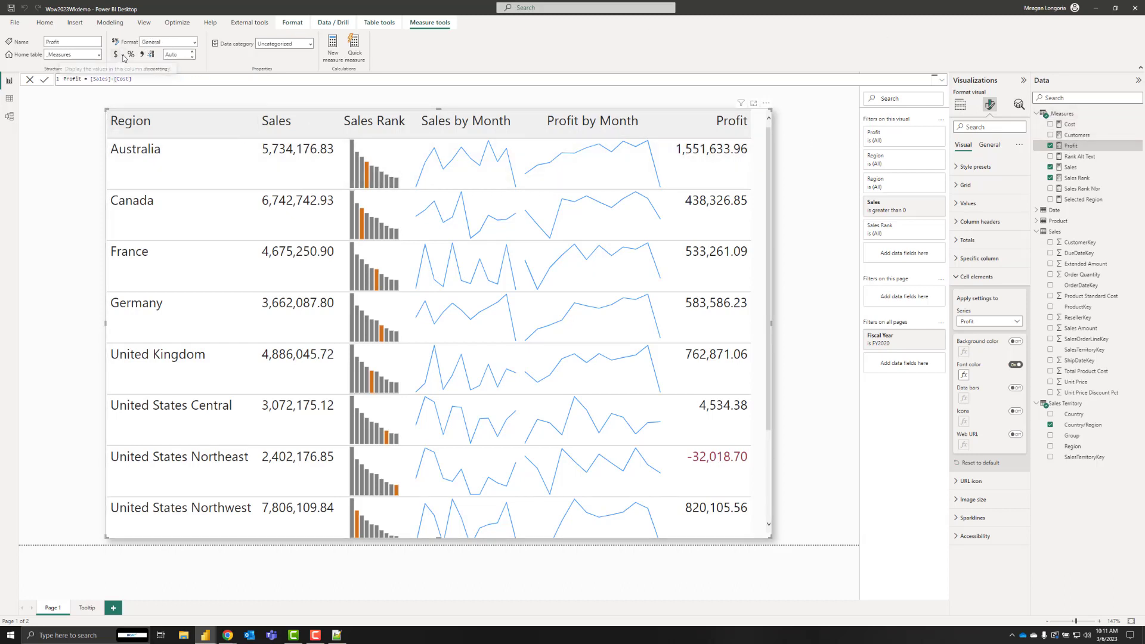
double_click(173, 54)
click(174, 54)
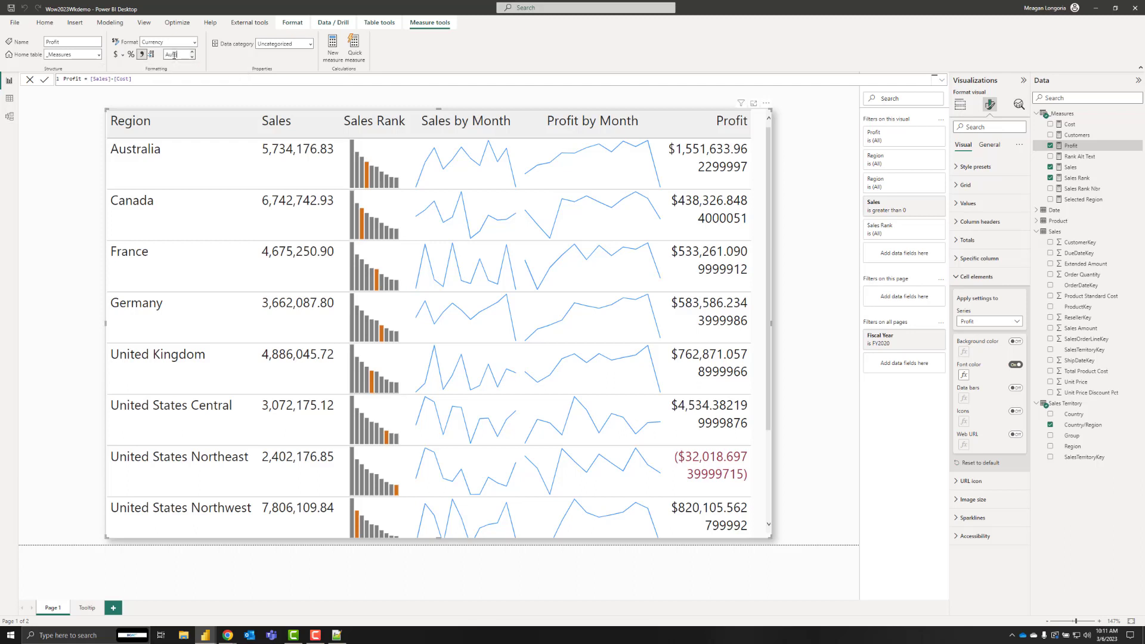
key(Return)
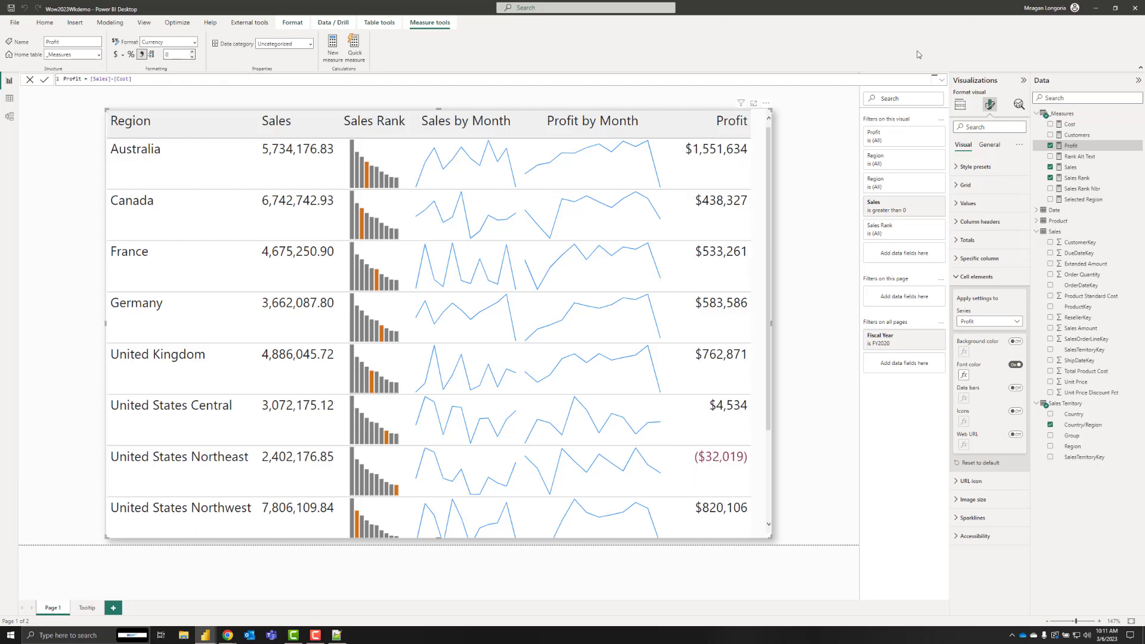
- Format the Sales measure as currency with 0 decimal places
click(1074, 168)
click(116, 54)
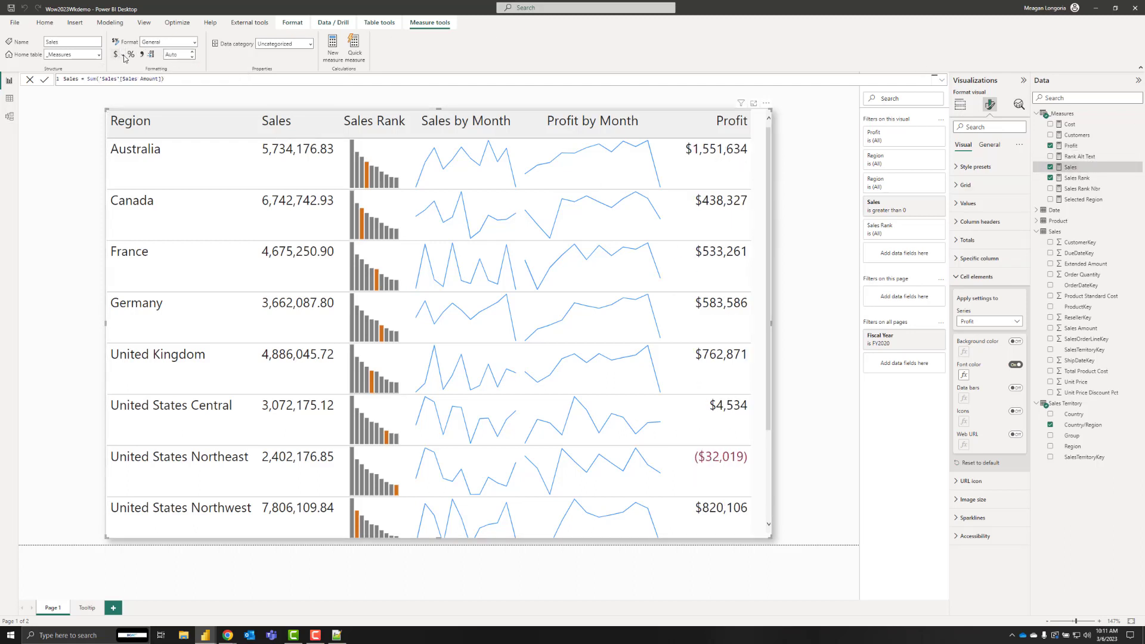
click(178, 54)
text(0)
key(BackSpace)
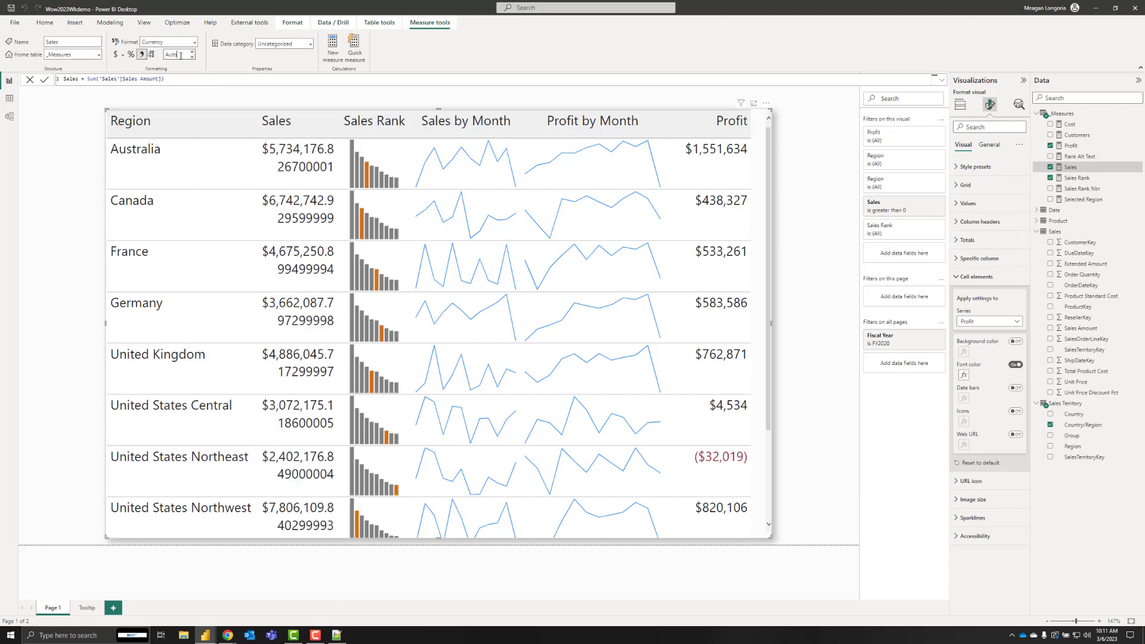
text(0)
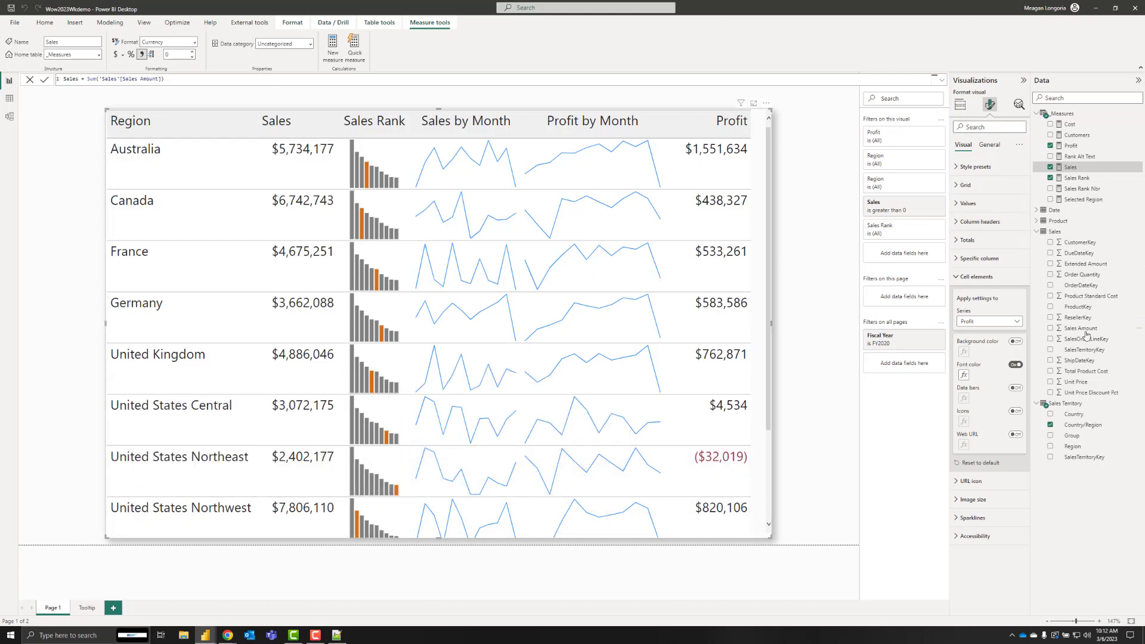
- Set the table's image size to 60 px high and 100 px wide, and check how the rows fit
click(988, 278)
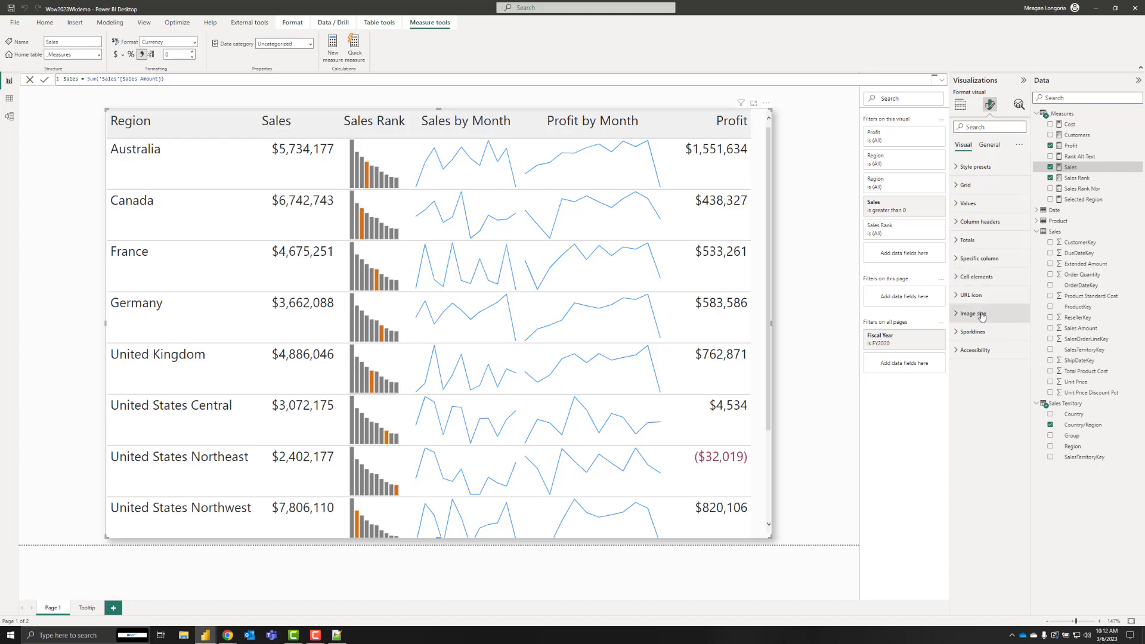
click(981, 315)
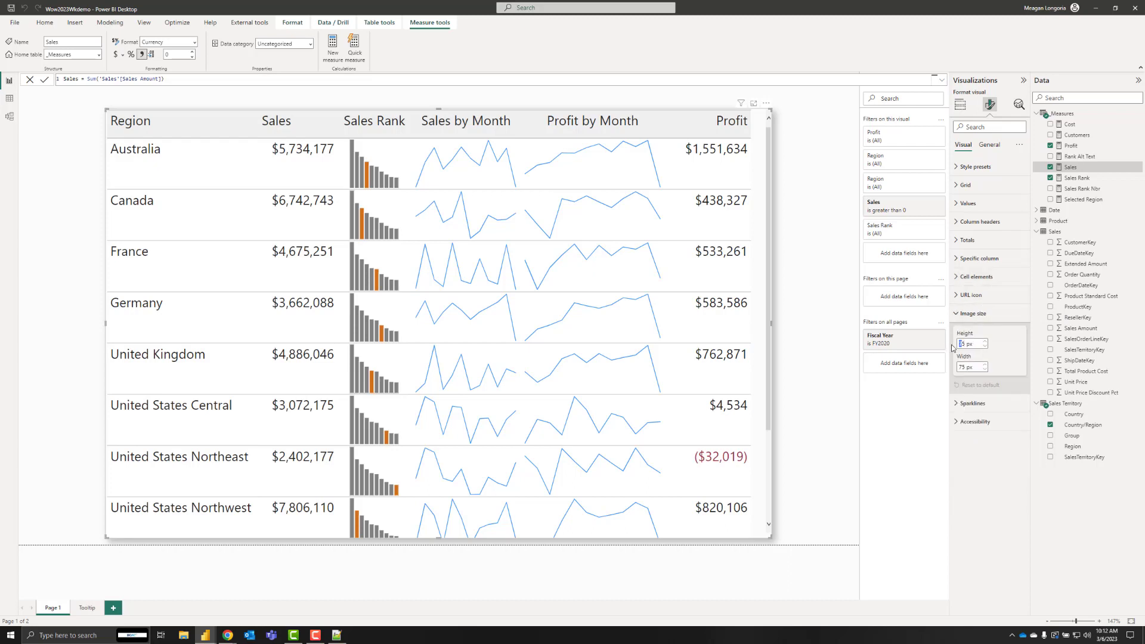
drag(965, 346, 957, 349)
text(60)
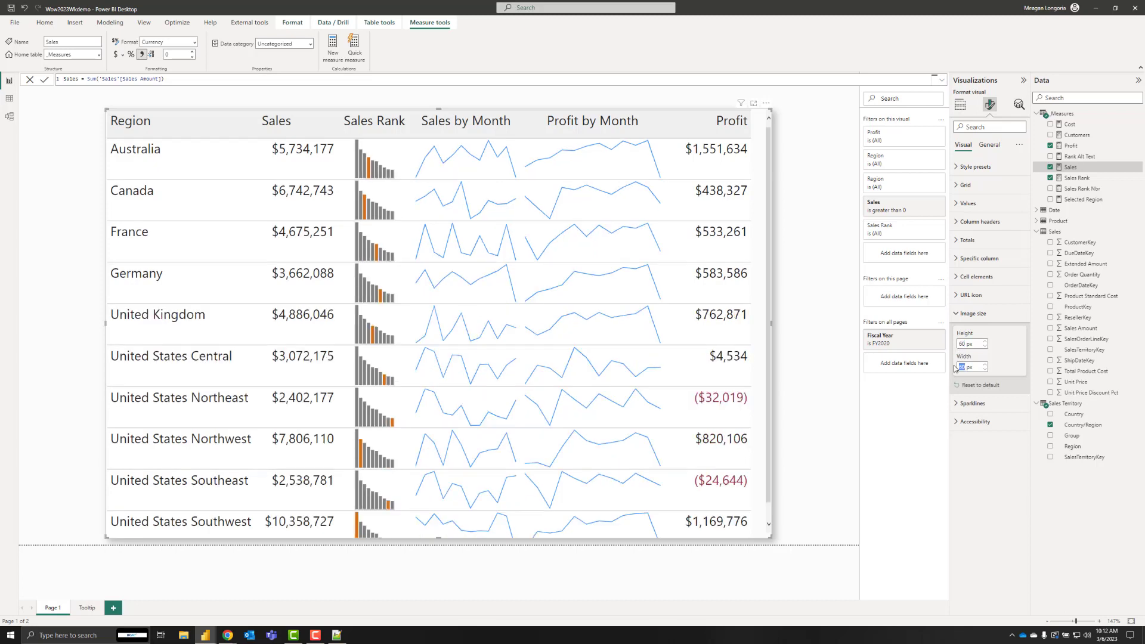
text(100)
click(1019, 360)
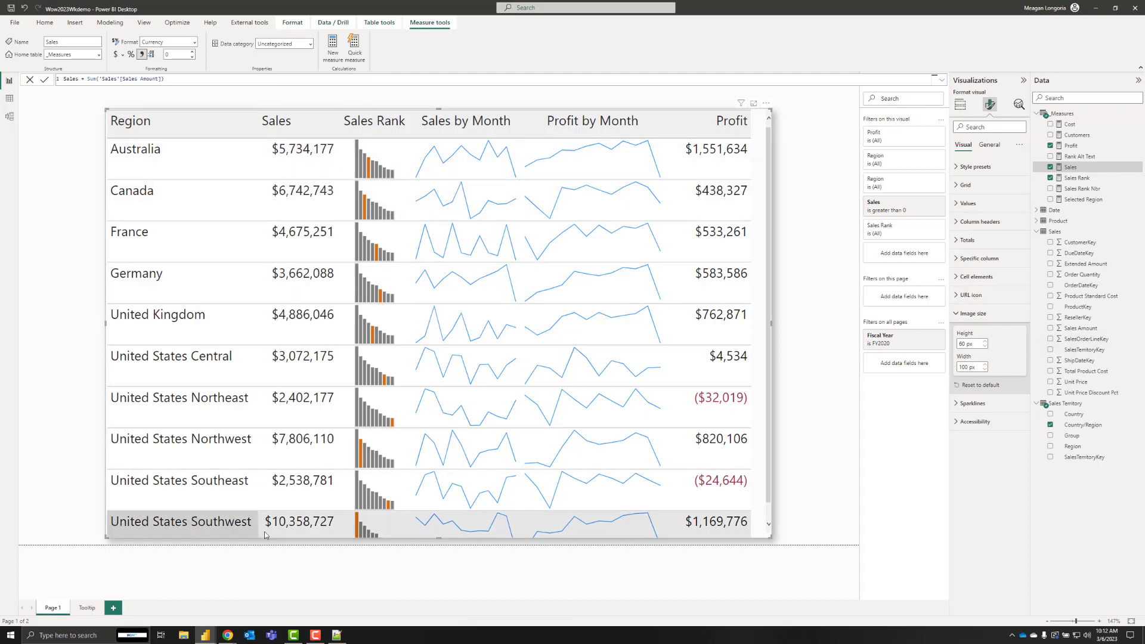
scroll(359, 522, down, 1)
scroll(358, 523, up, 1)
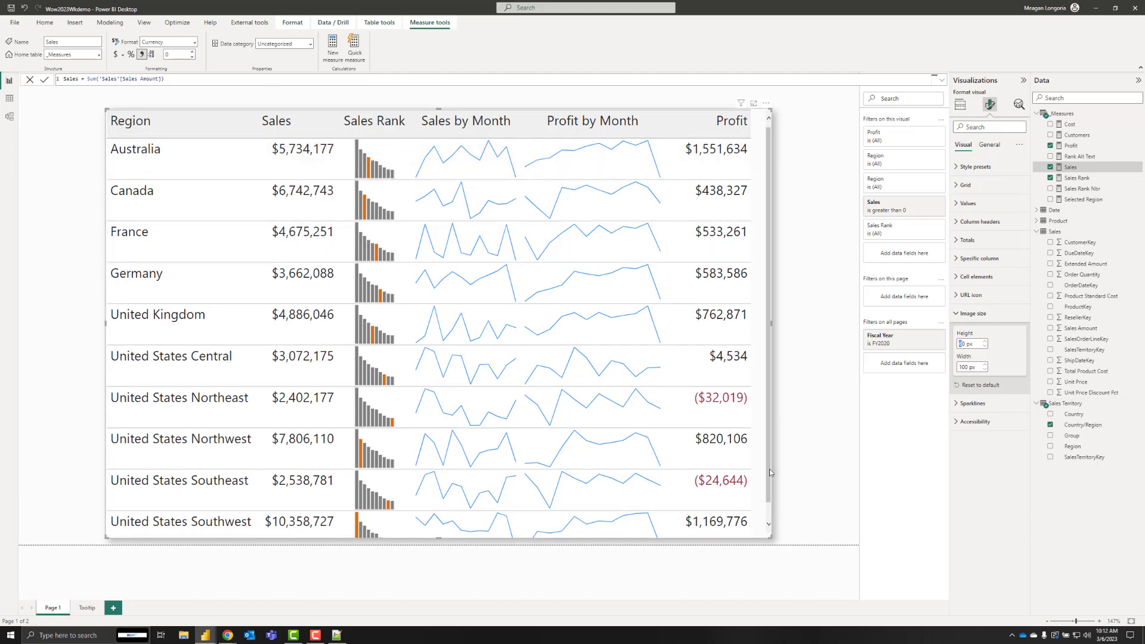
scroll(769, 473, down, 1)
scroll(535, 399, up, 1)
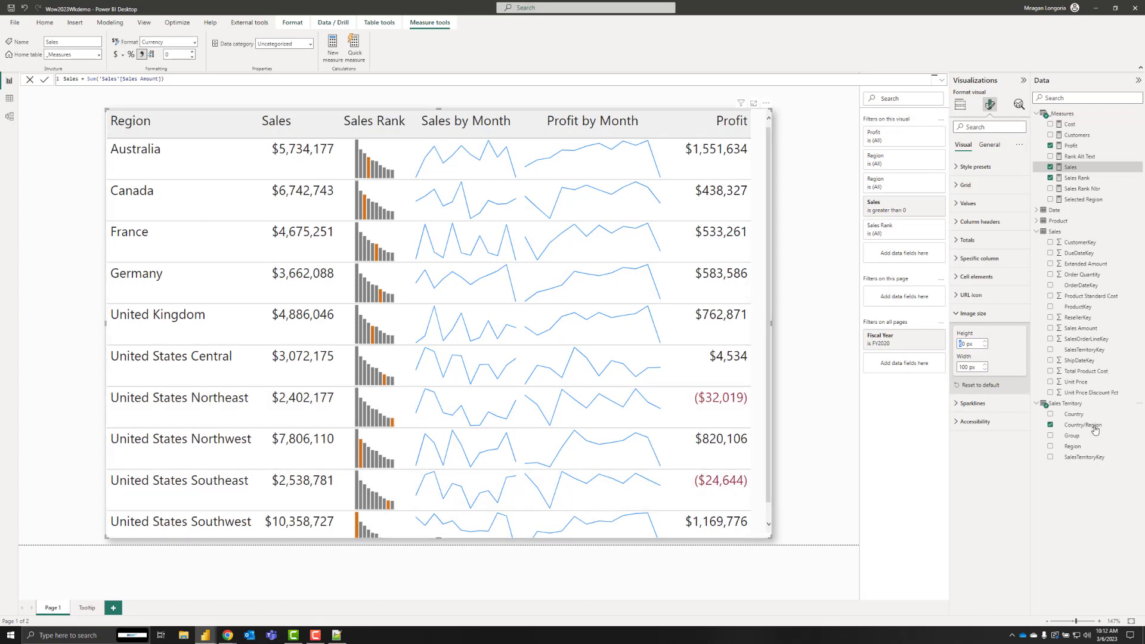
- Fine-tune the table's image height to slightly below 58 px and narrow the table a little so every row fits without scrolling
text(6)
text(55)
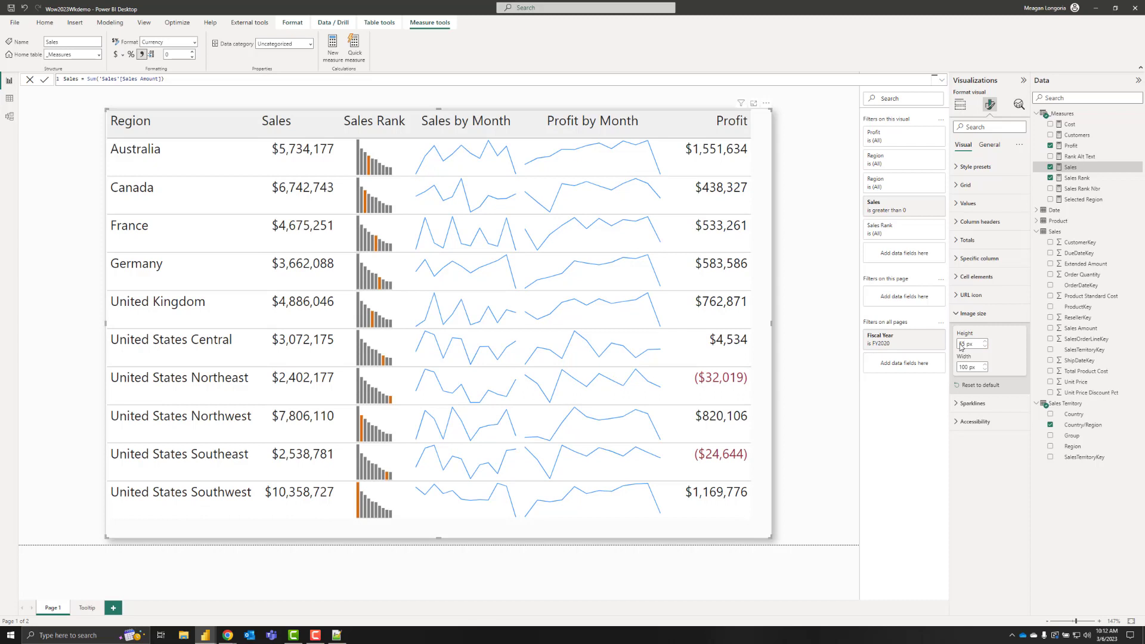
text(60)
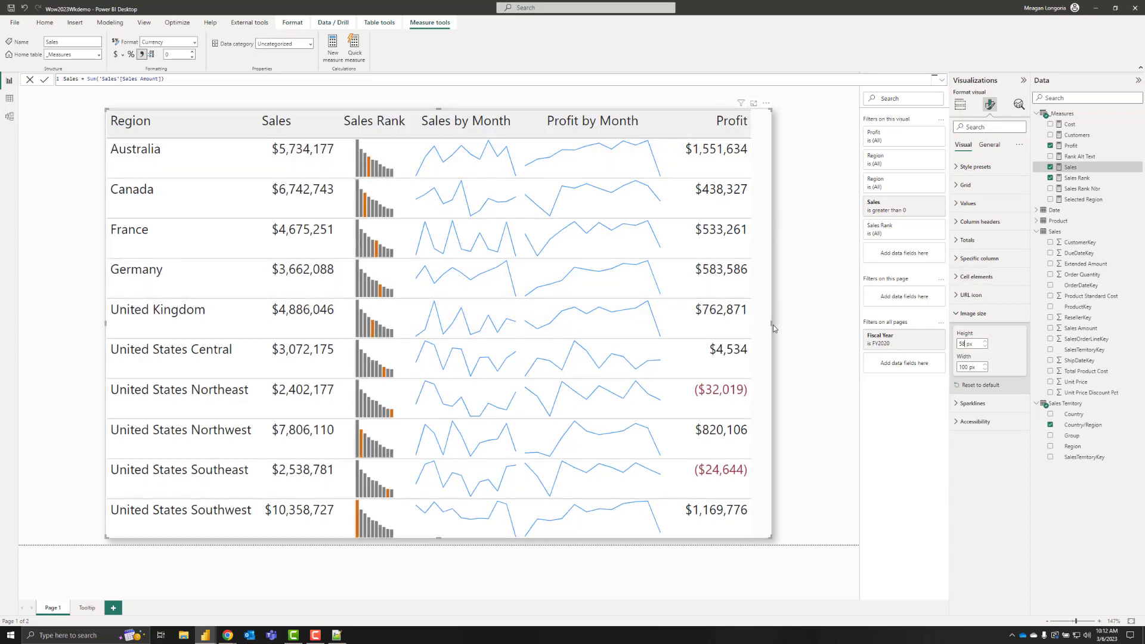
drag(771, 324, 769, 332)
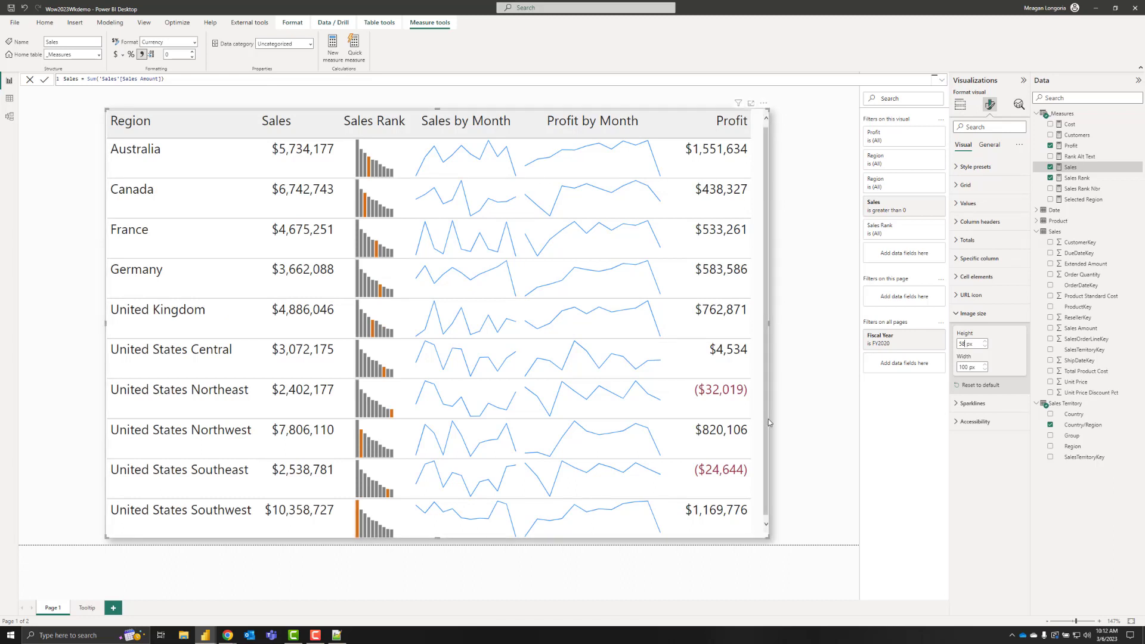
key(Down)
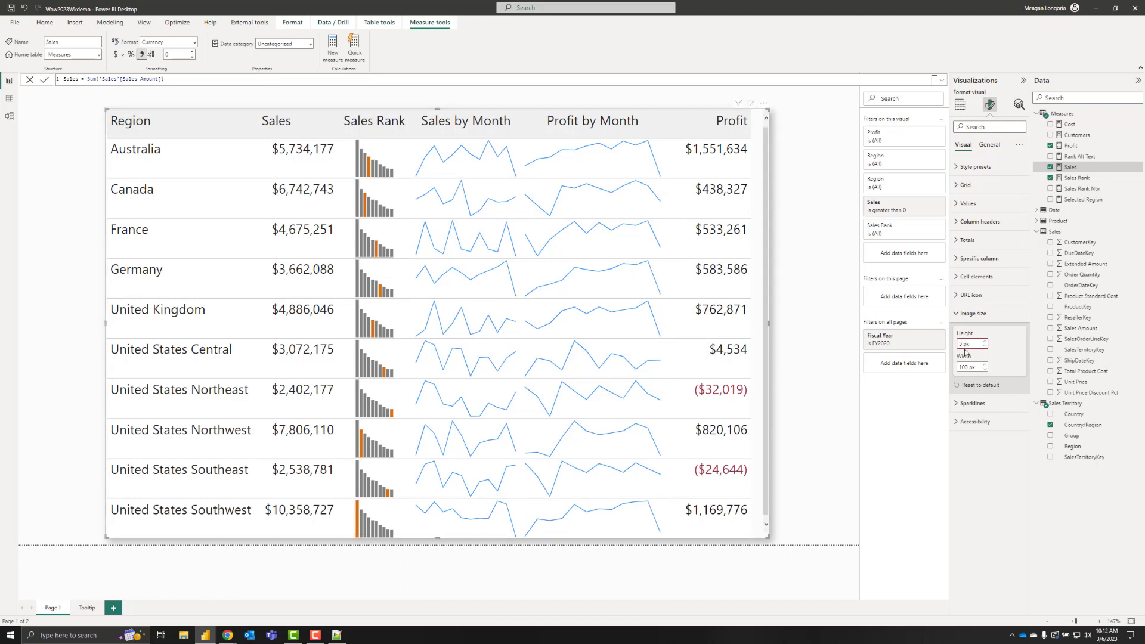
click(821, 257)
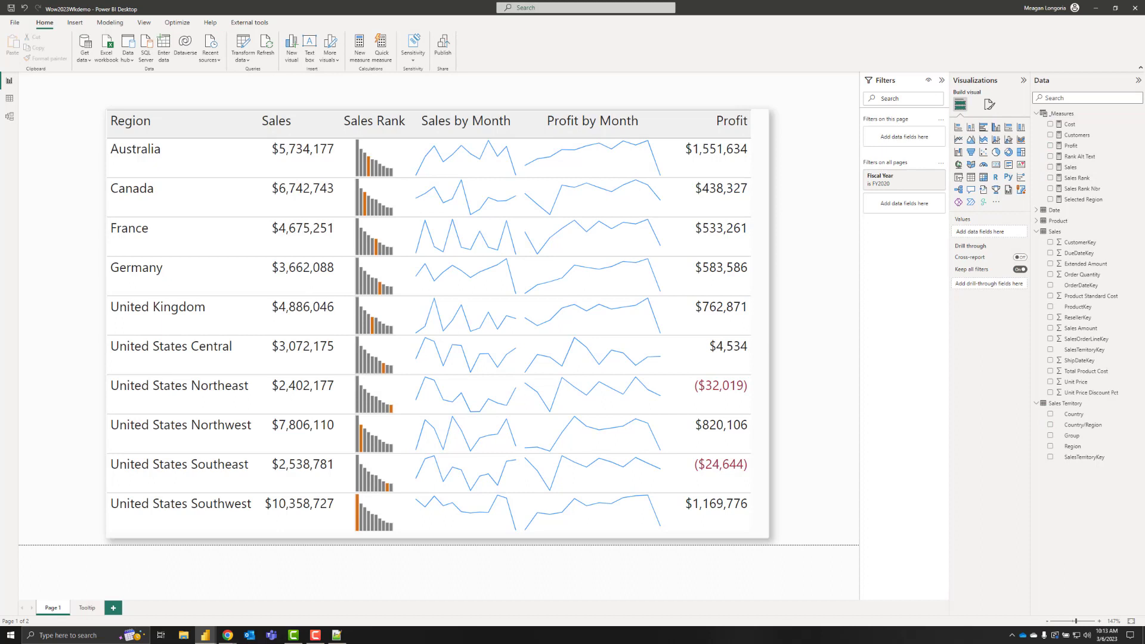
- Set the data color of the table's Sales by Month sparkline to #666666
click(753, 166)
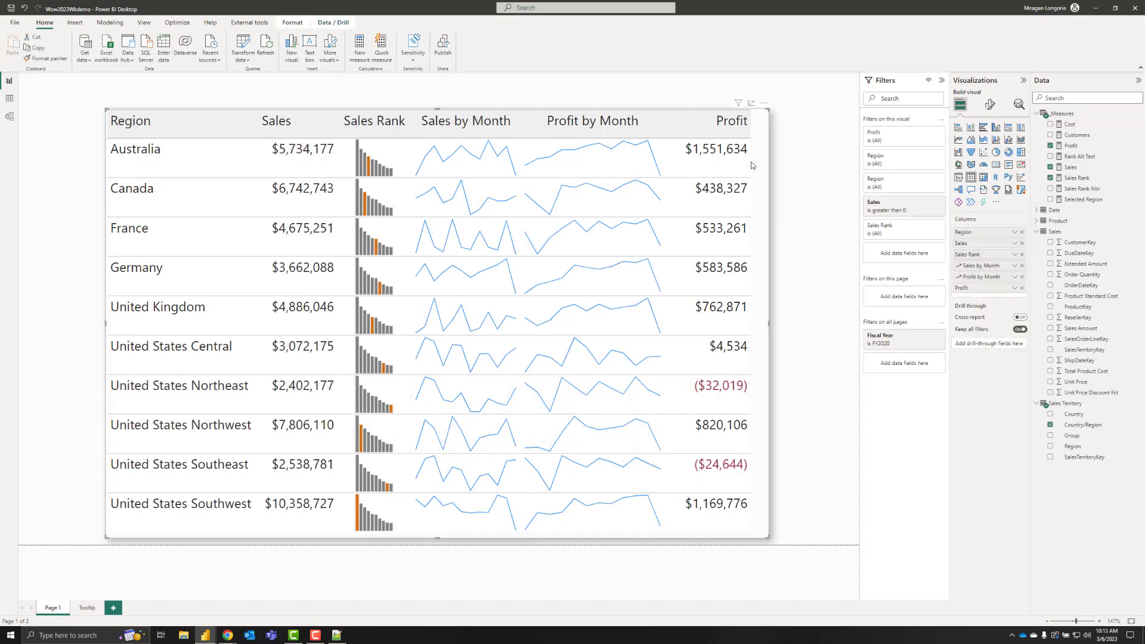
click(990, 104)
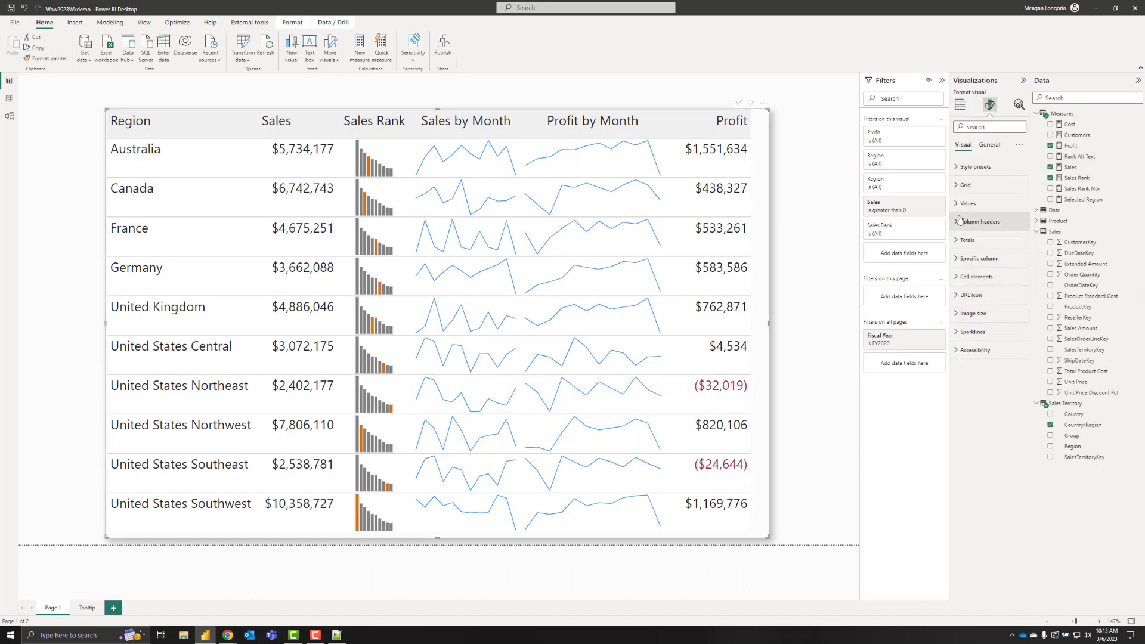
click(972, 332)
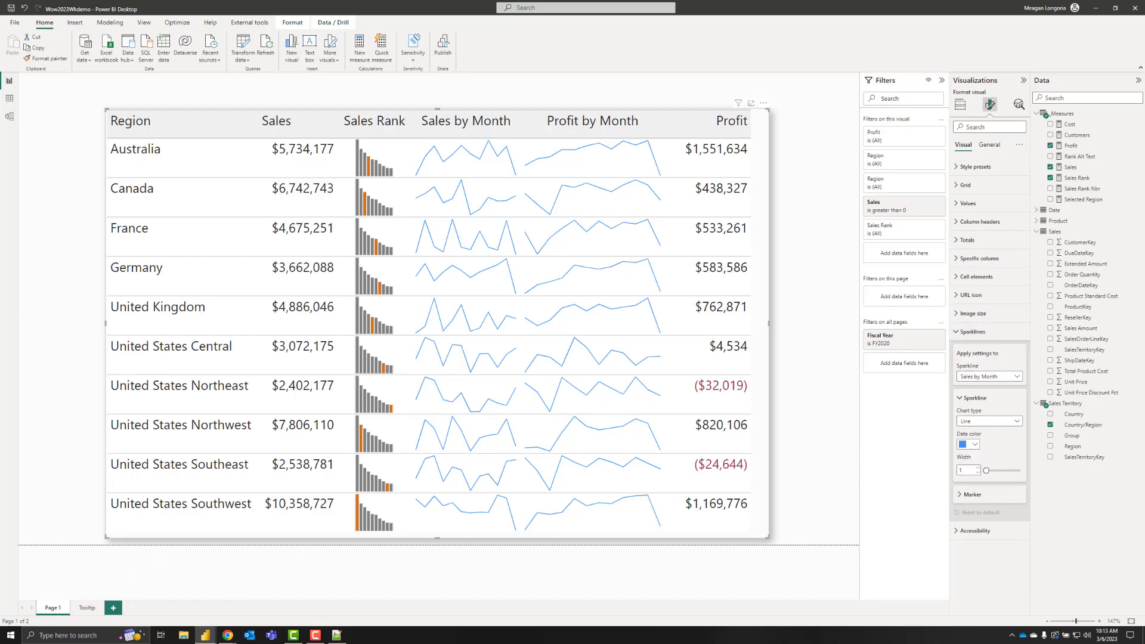
click(974, 445)
click(1006, 599)
text(404040)
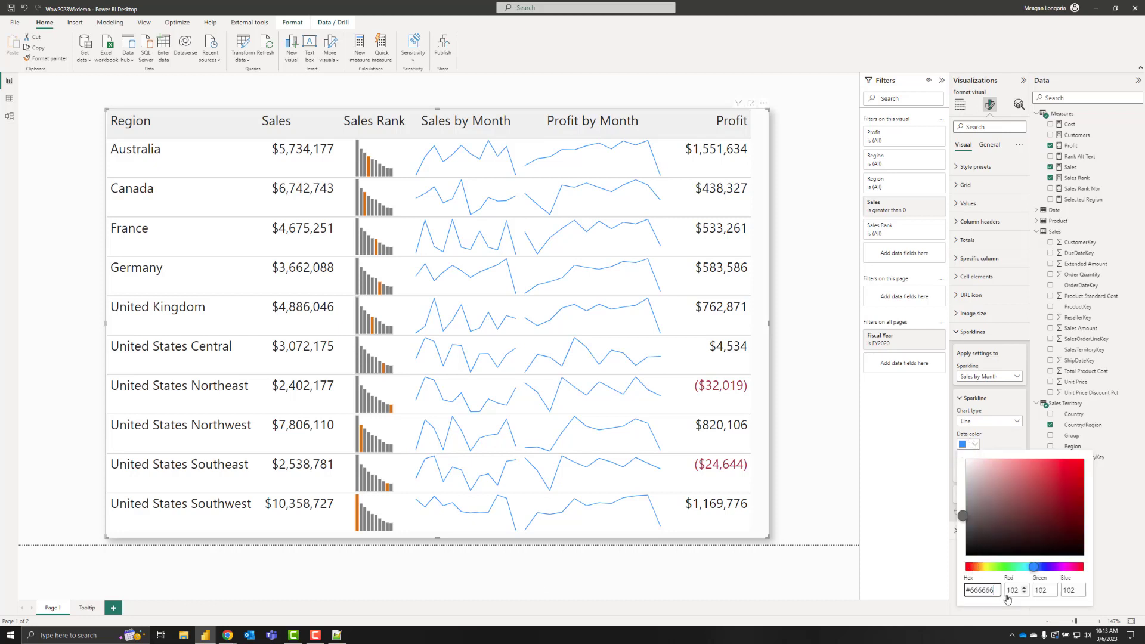
click(1006, 438)
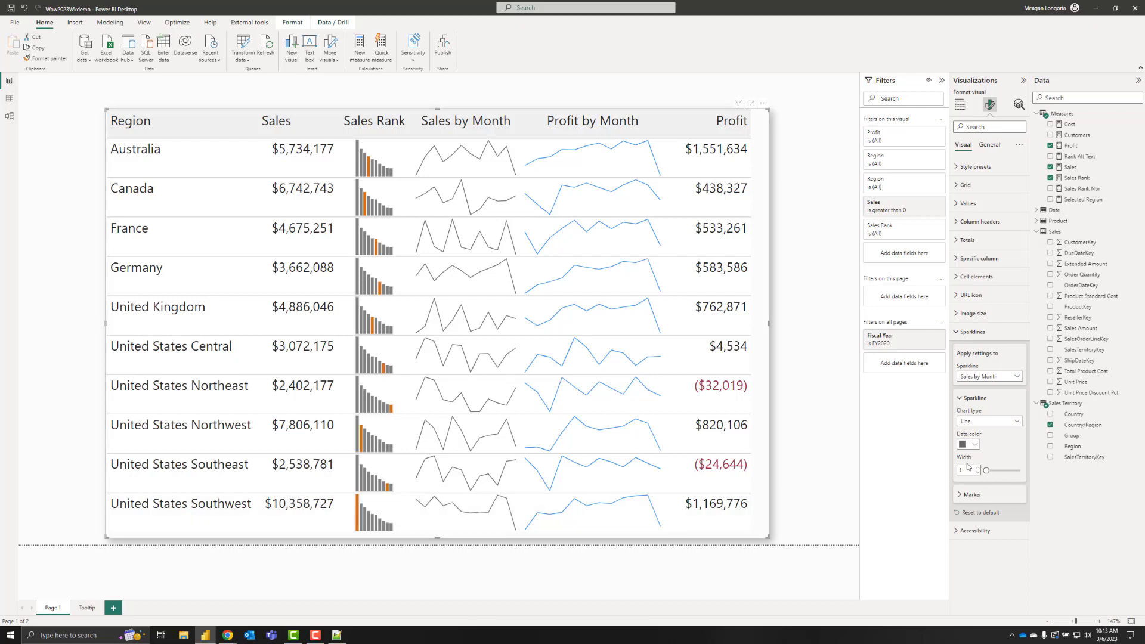
- Show only highest and lowest markers on the Sales by Month sparkline, colored #EA8B4A at size 4
click(981, 499)
click(961, 570)
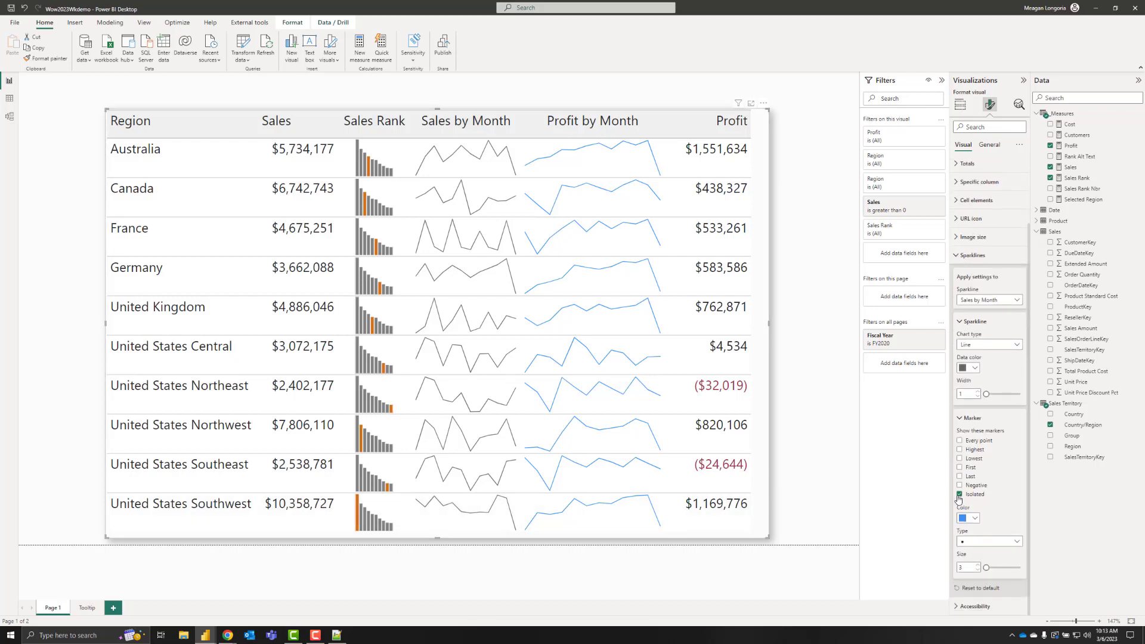
click(960, 524)
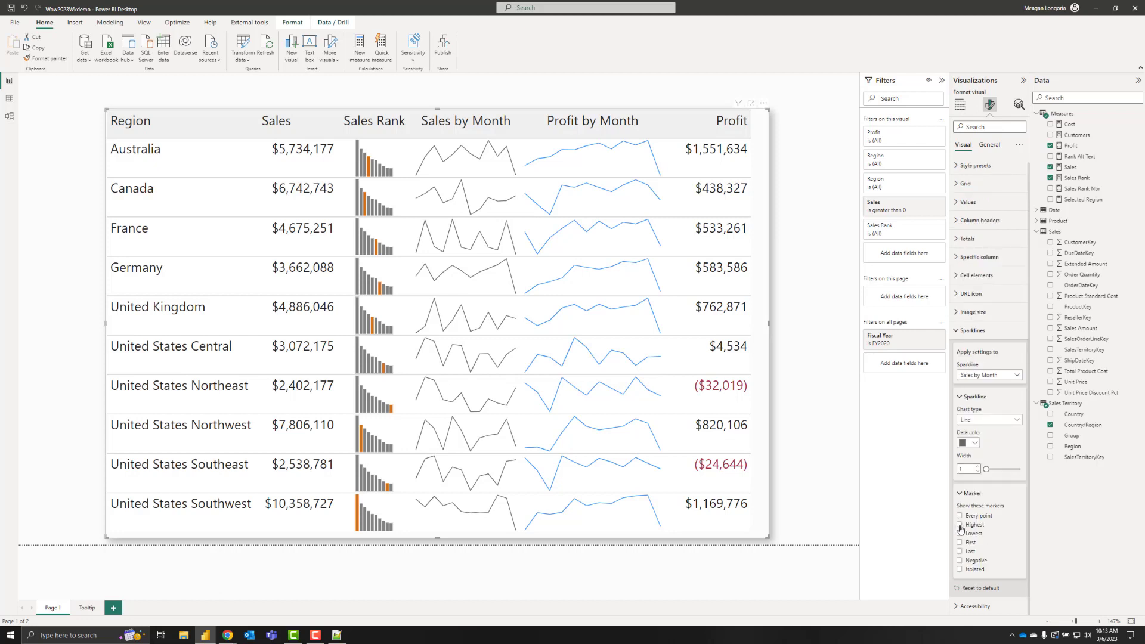
click(959, 533)
click(969, 593)
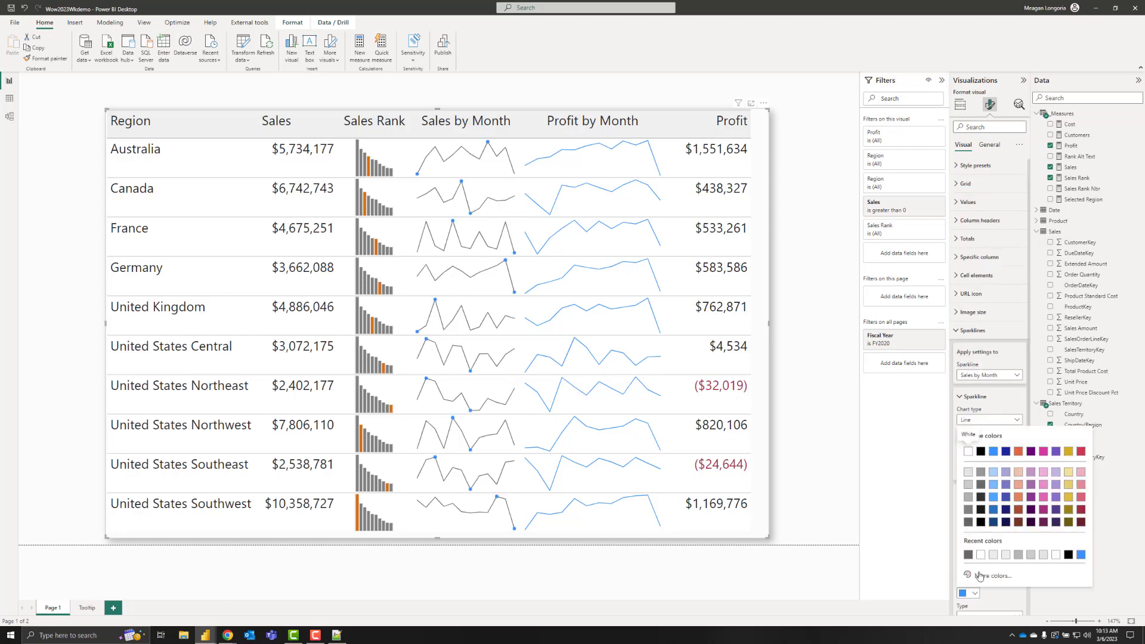
click(978, 576)
click(979, 567)
text(#EA8B4A)
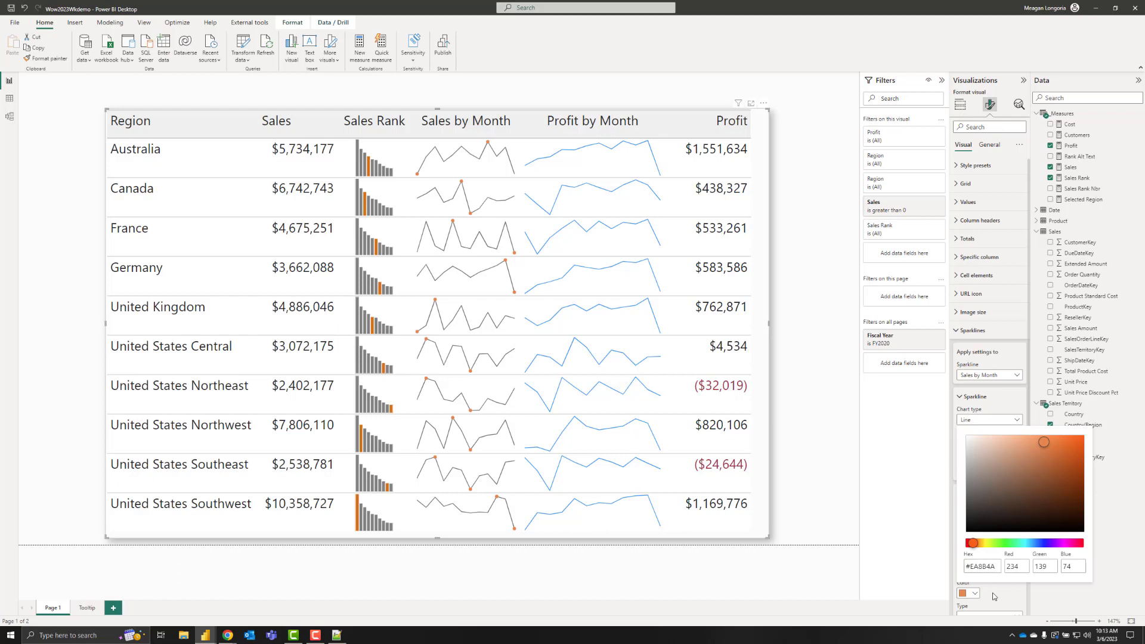
click(990, 590)
scroll(981, 575, down, 2)
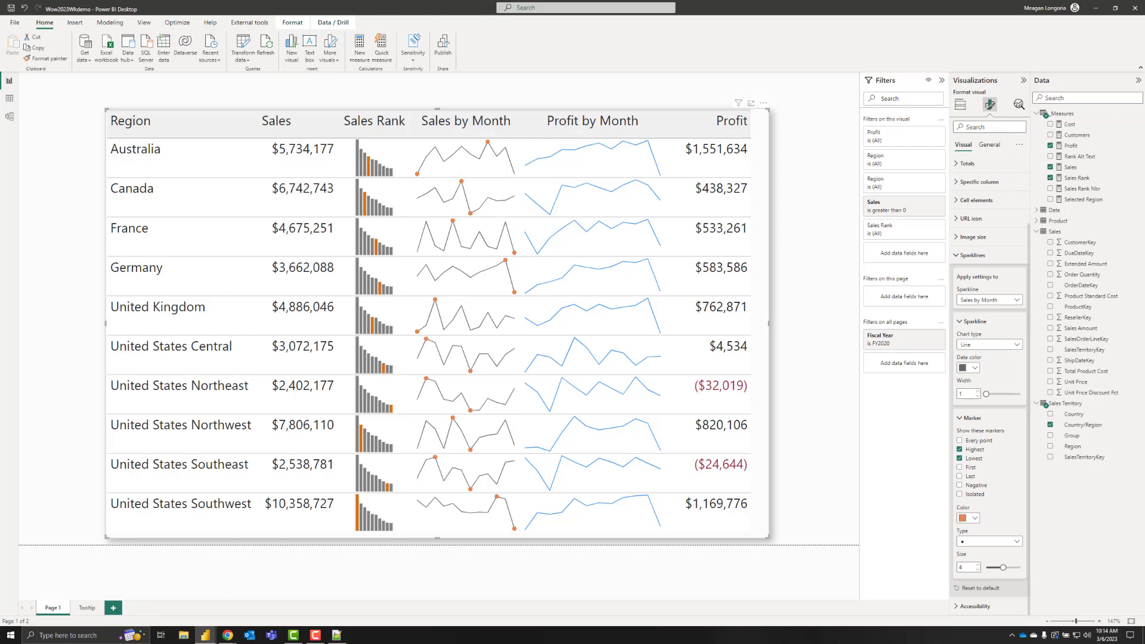
- Give the Profit by Month sparkline the same gray data color as the Sales by Month sparkline
click(993, 300)
click(993, 325)
click(971, 368)
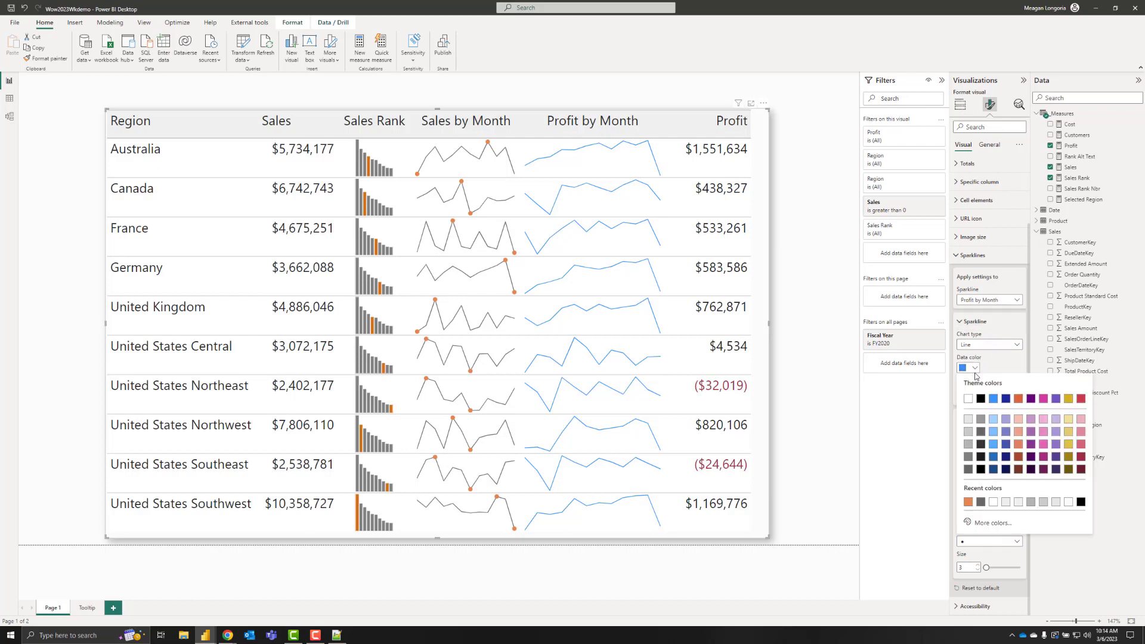
click(981, 503)
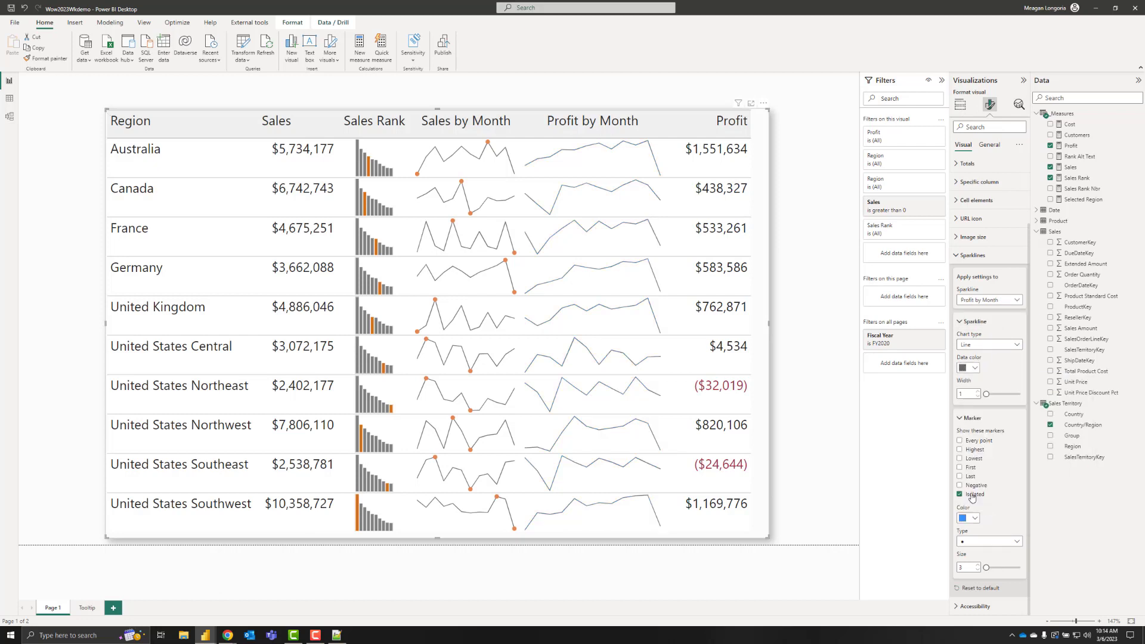
- Show only highest and lowest markers on the Profit by Month sparkline, in the same orange at size 4
click(959, 458)
click(959, 449)
click(959, 493)
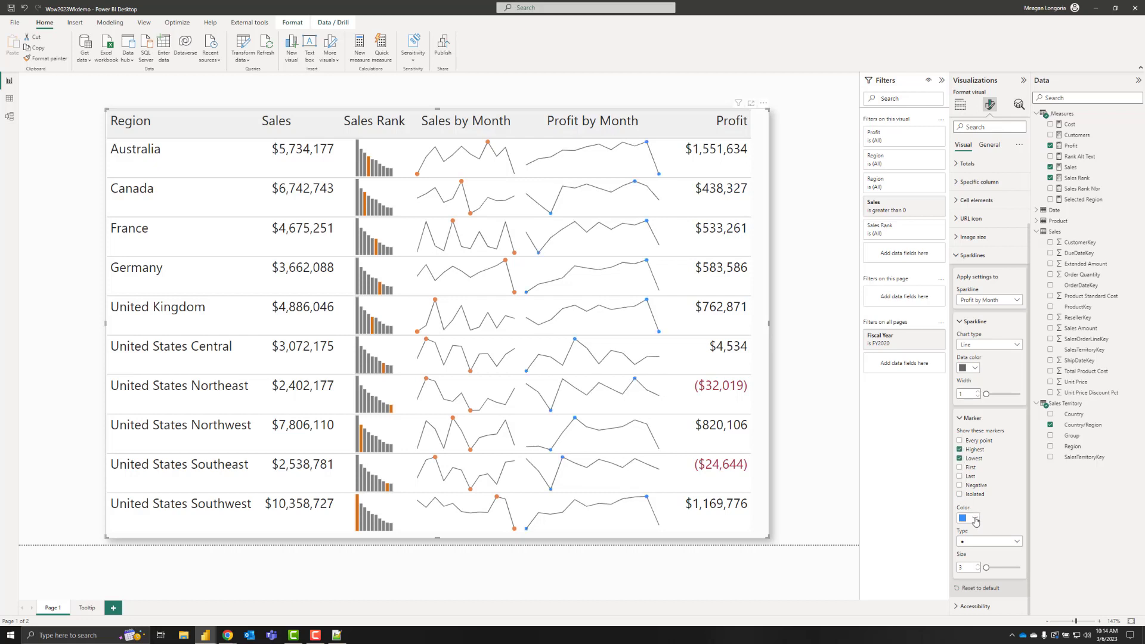
click(976, 518)
click(982, 482)
click(978, 566)
- Assign the Rank Alt Text measure as the alt text for the table's Sales Rank image column
click(987, 607)
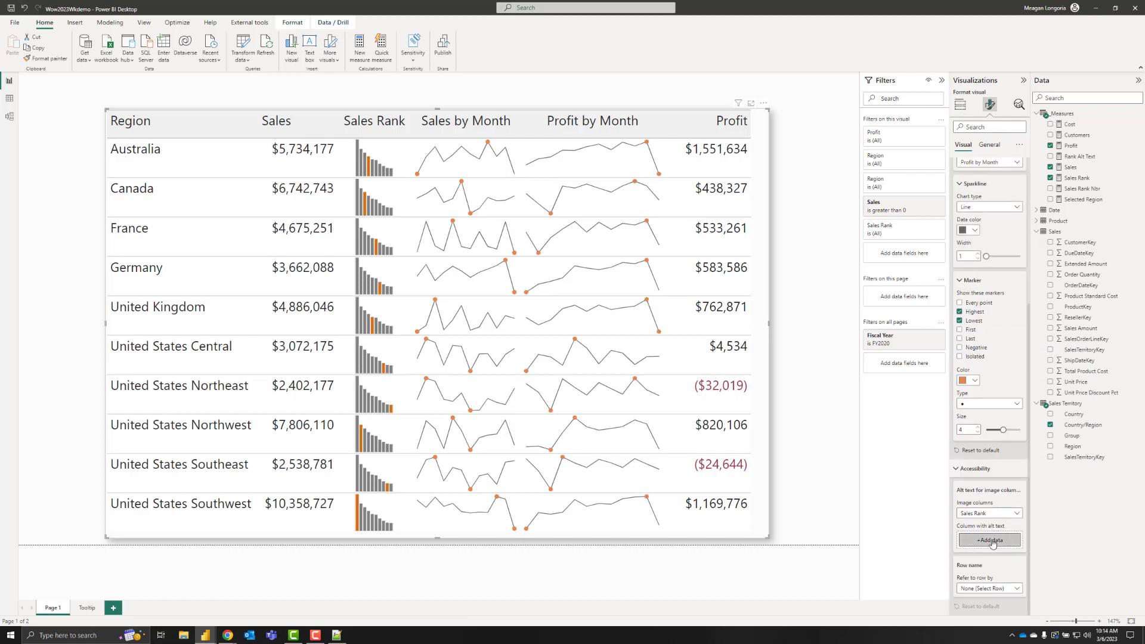
click(991, 541)
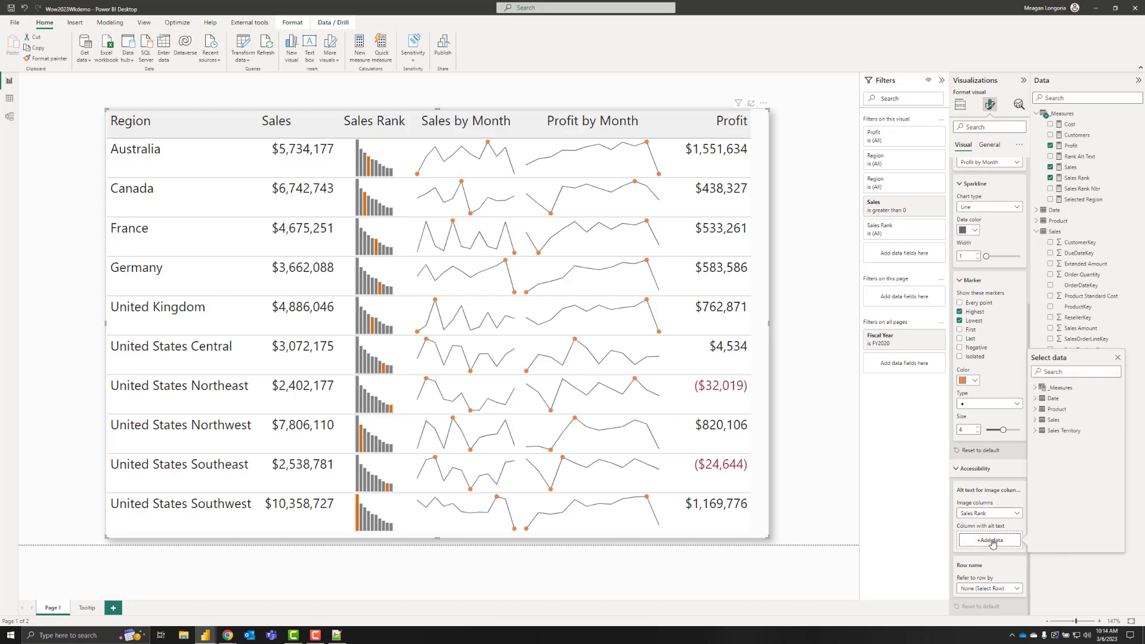
click(1077, 369)
click(1035, 387)
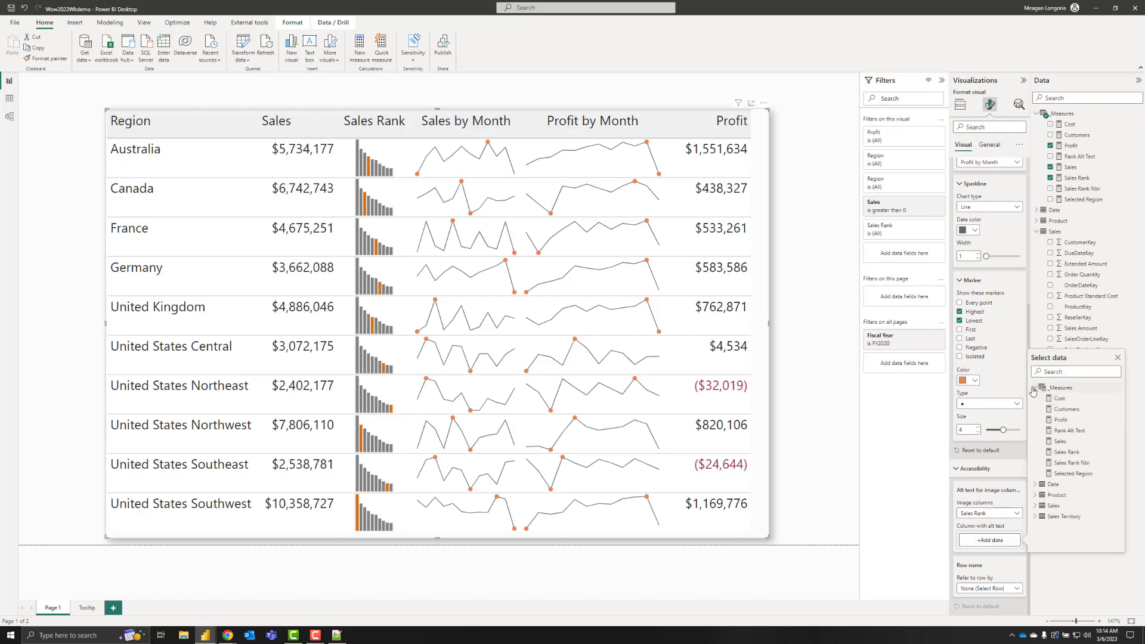
click(1062, 432)
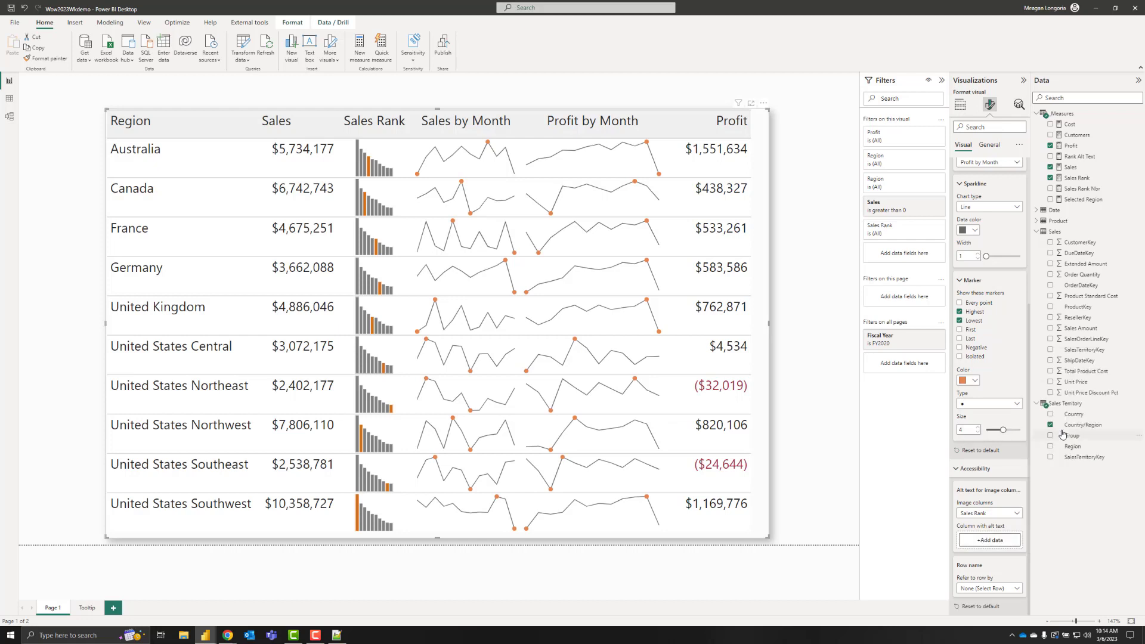
click(997, 541)
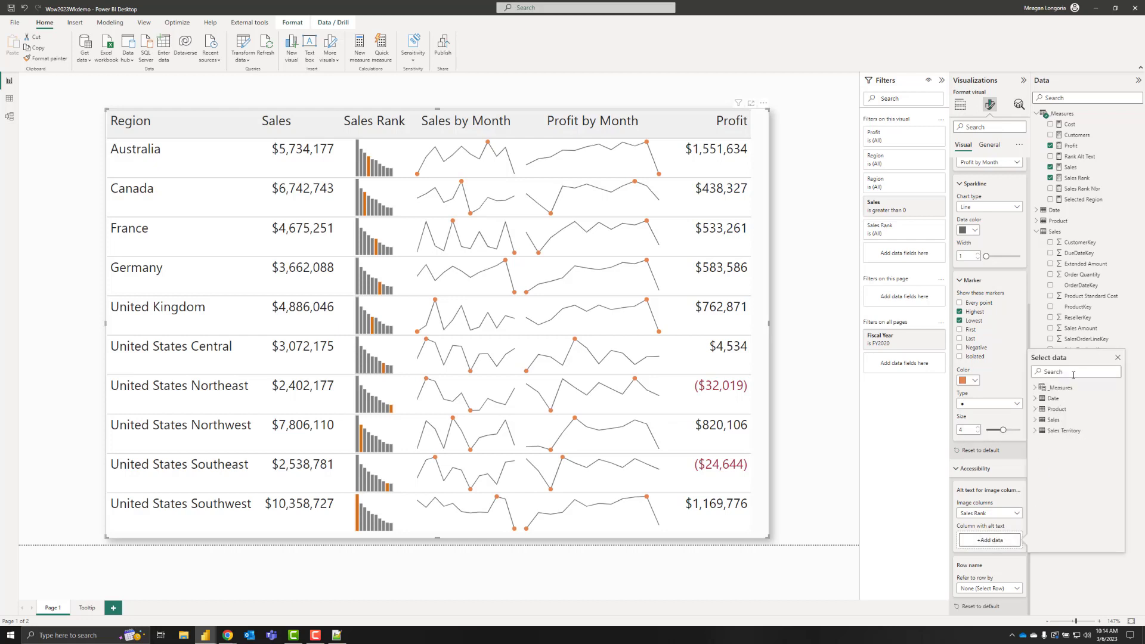
click(1036, 388)
click(1063, 430)
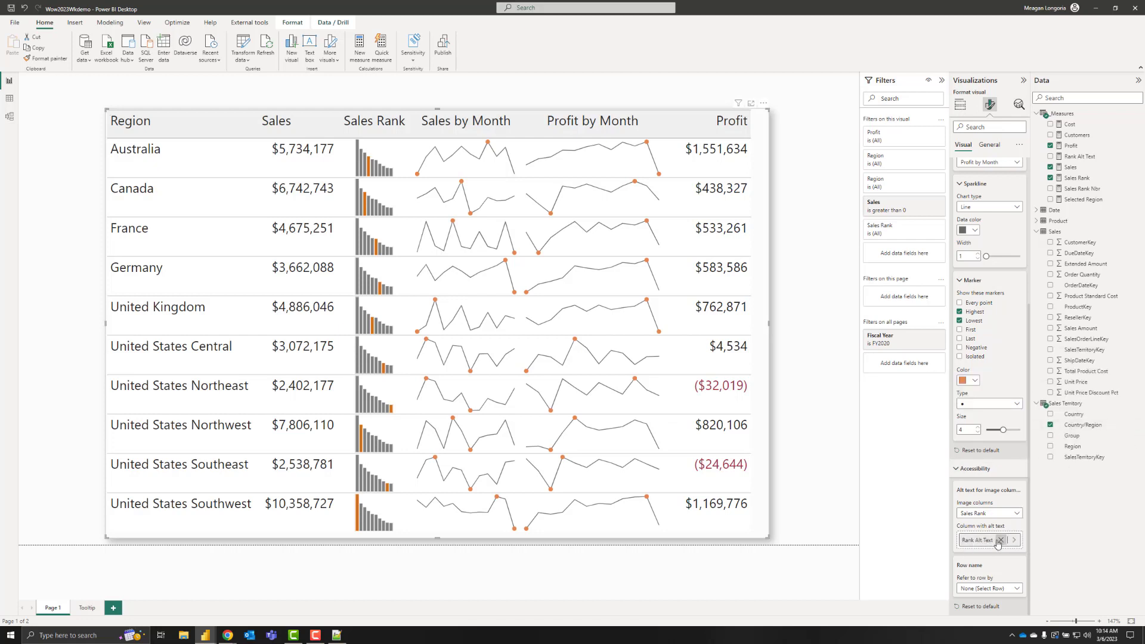
- Make the table's accessibility row name refer to Region, and preview the tooltip on France's Sales Rank image
click(988, 588)
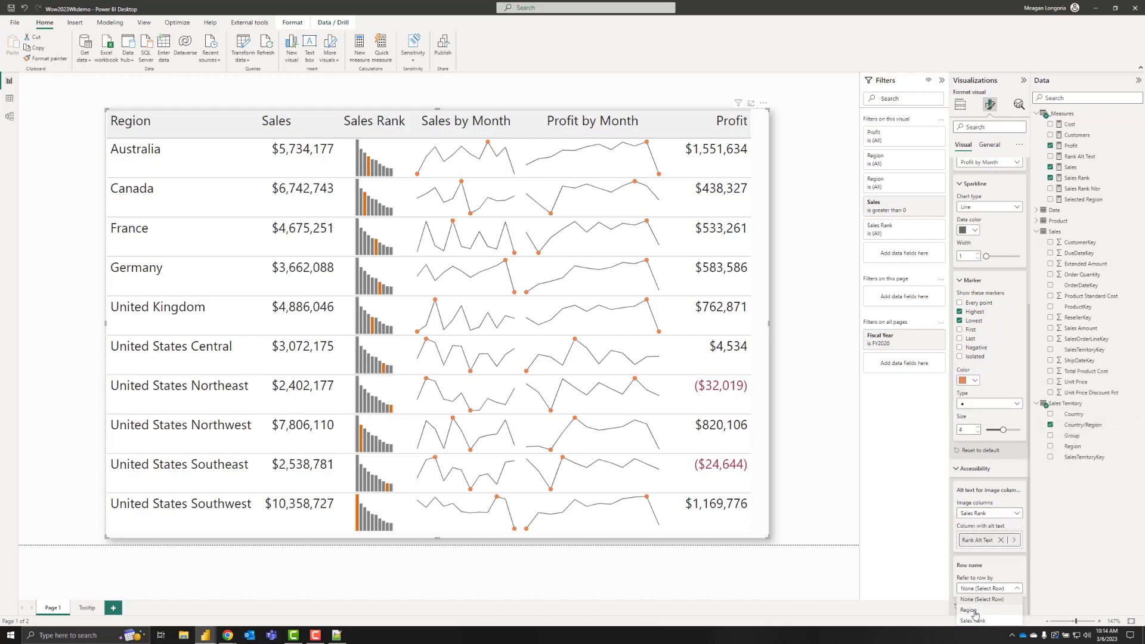
click(979, 606)
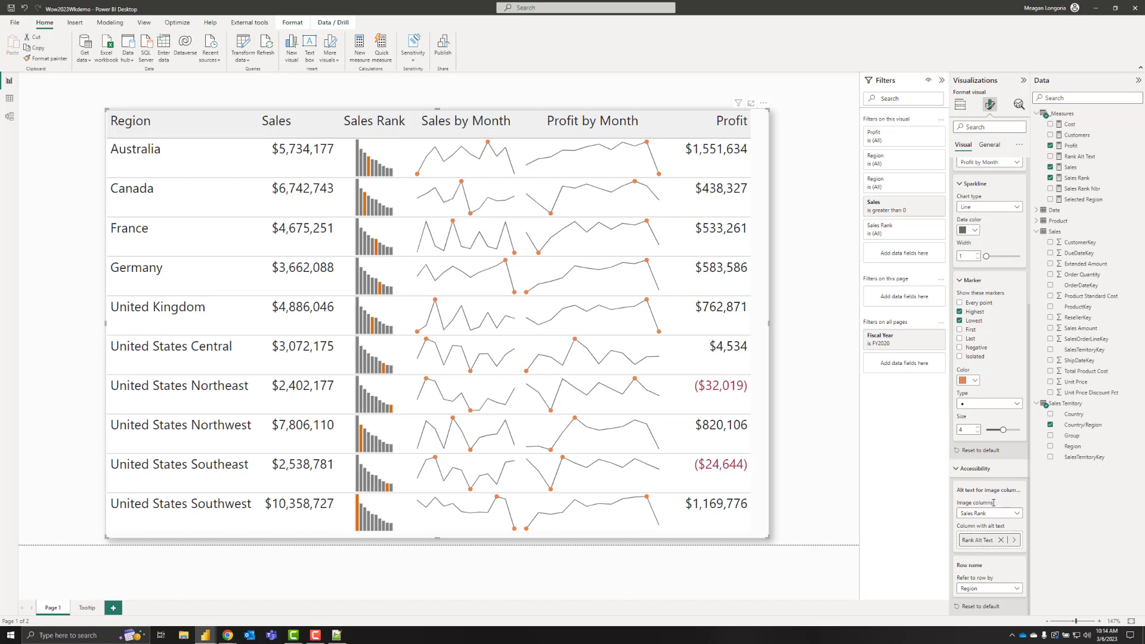
click(823, 483)
mouse_move(370, 227)
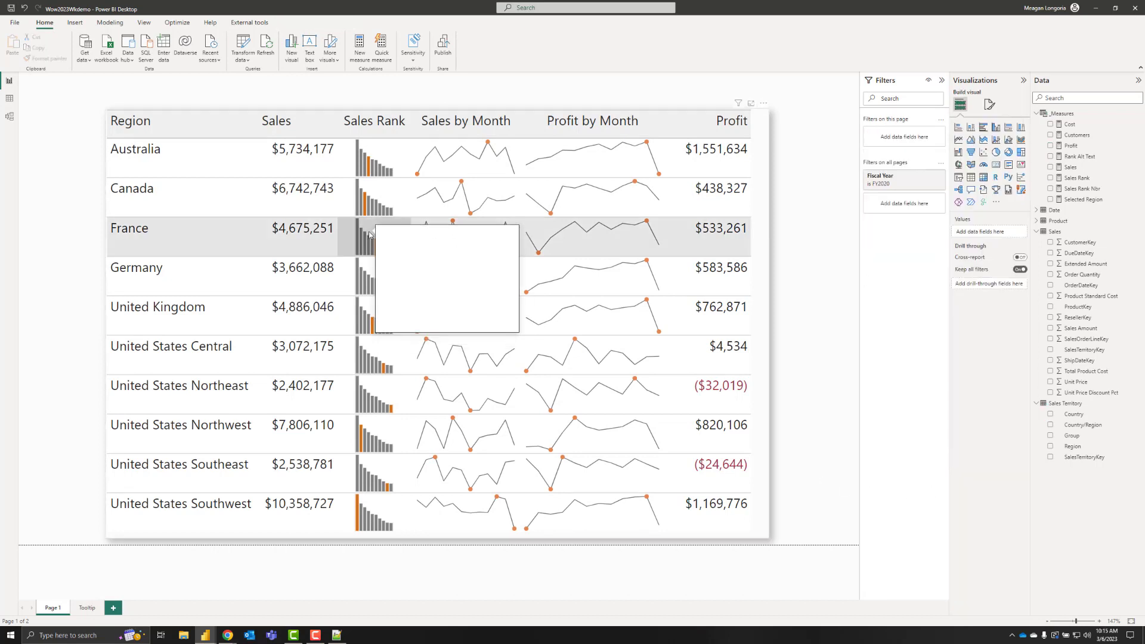
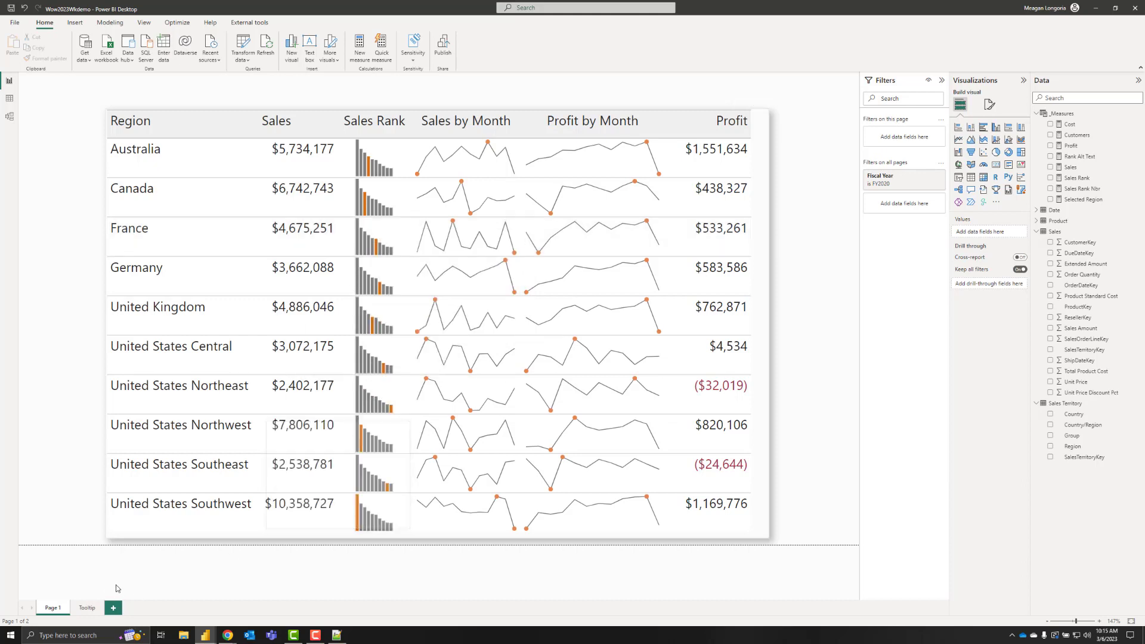
- Add an empty matrix visual to the Tooltip page
click(79, 612)
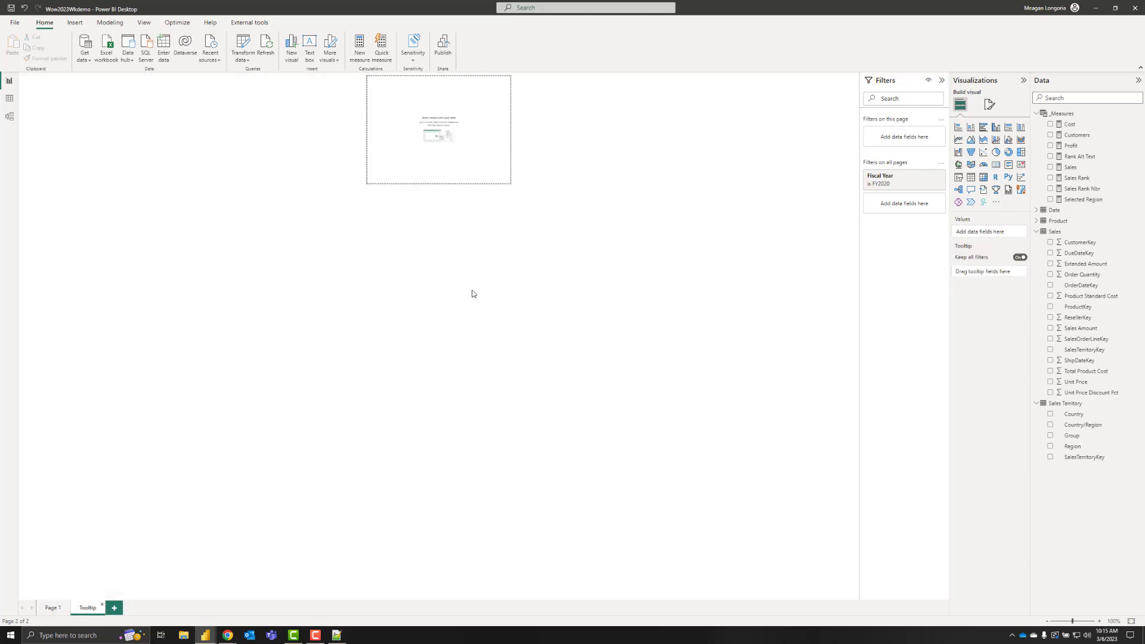
click(990, 104)
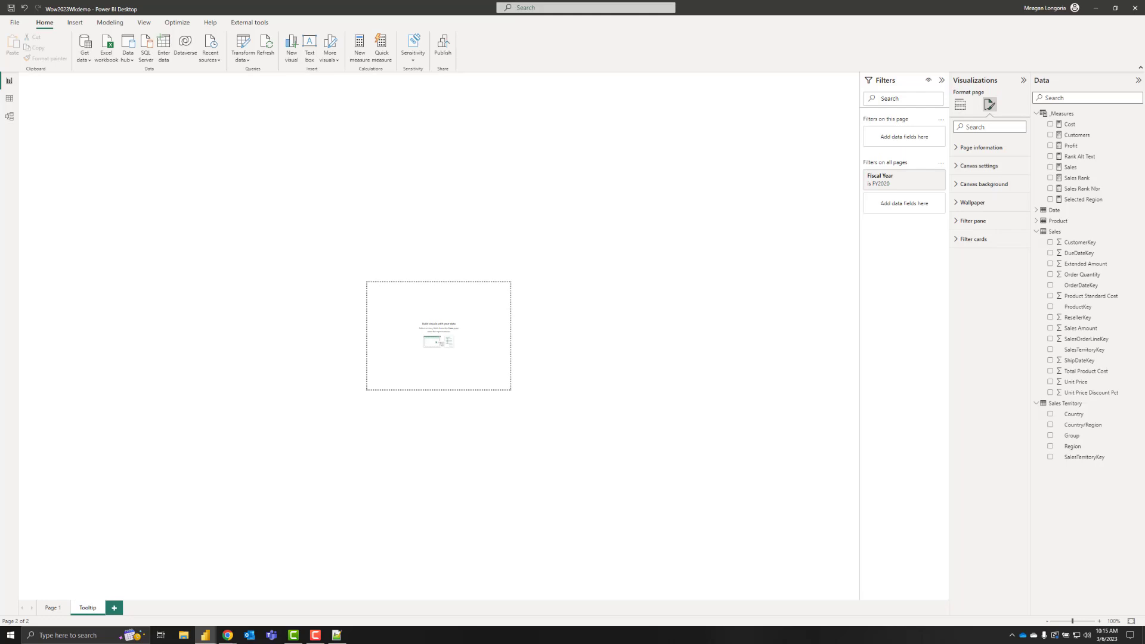
click(469, 351)
scroll(469, 351, up, 5)
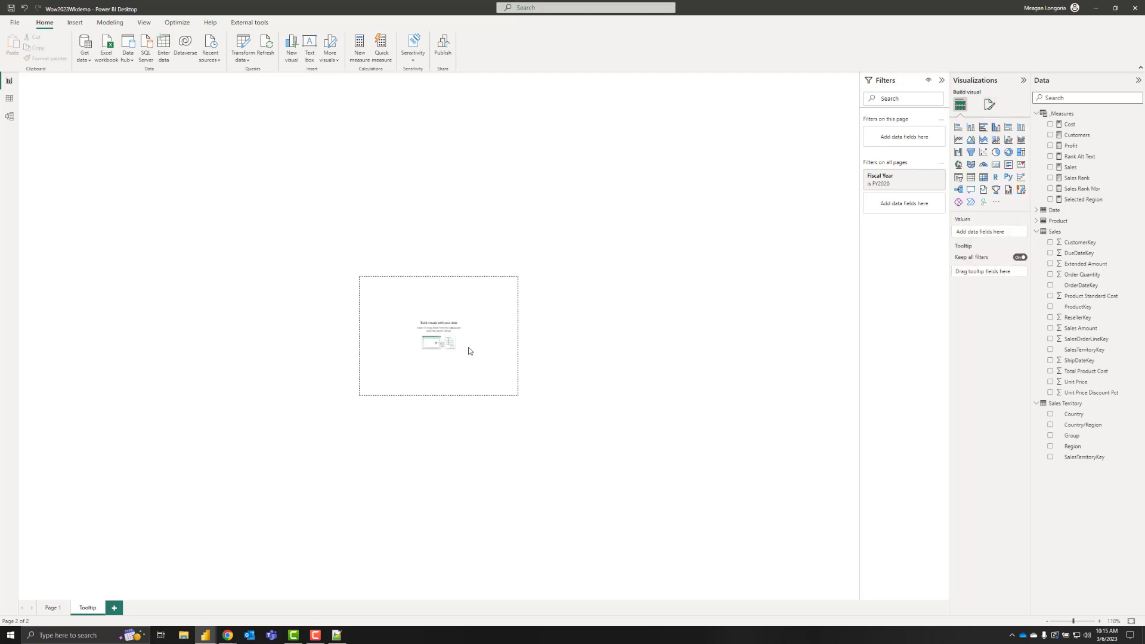
scroll(469, 350, up, 1)
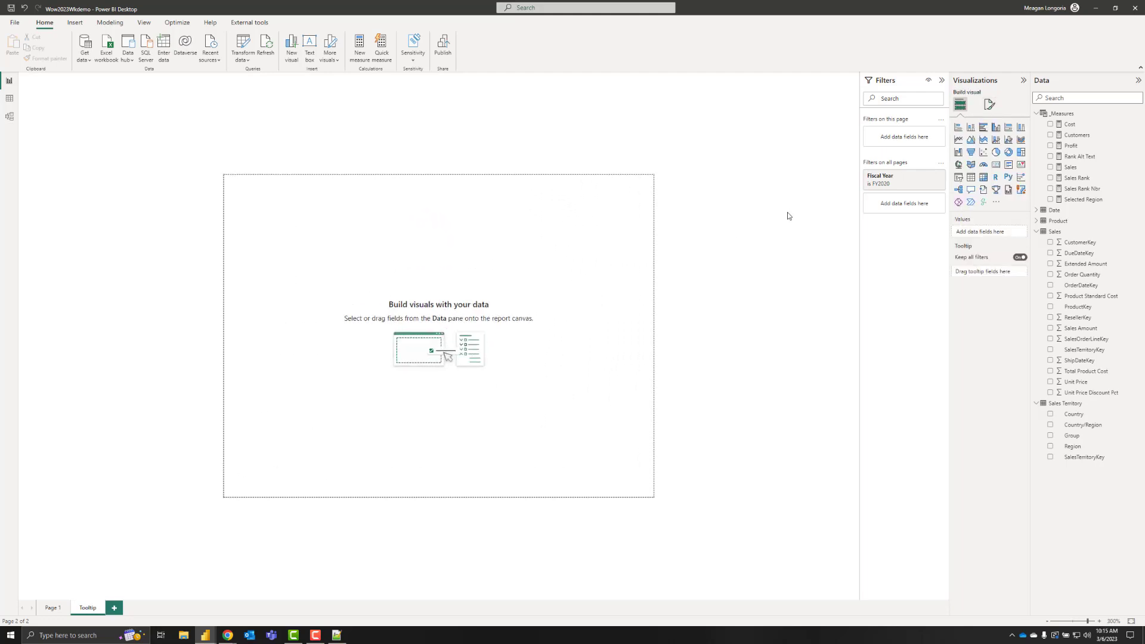
click(984, 177)
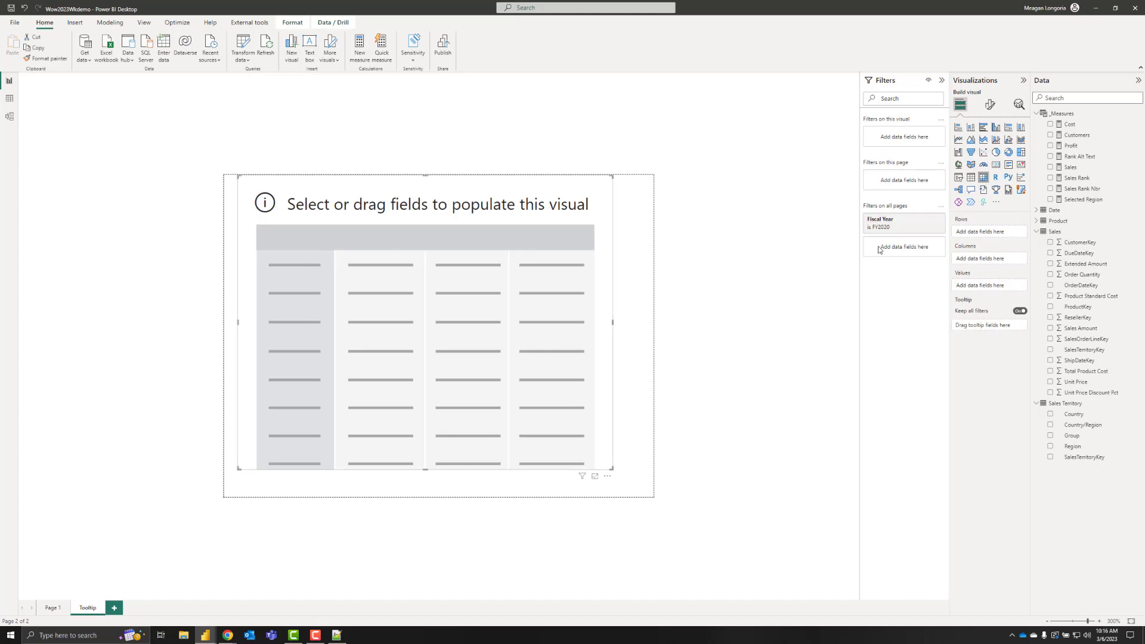
- Add the Sales and Cost measures to the tooltip matrix's values, with Sales placed before Cost
drag(1072, 167, 1039, 201)
drag(1070, 124, 984, 289)
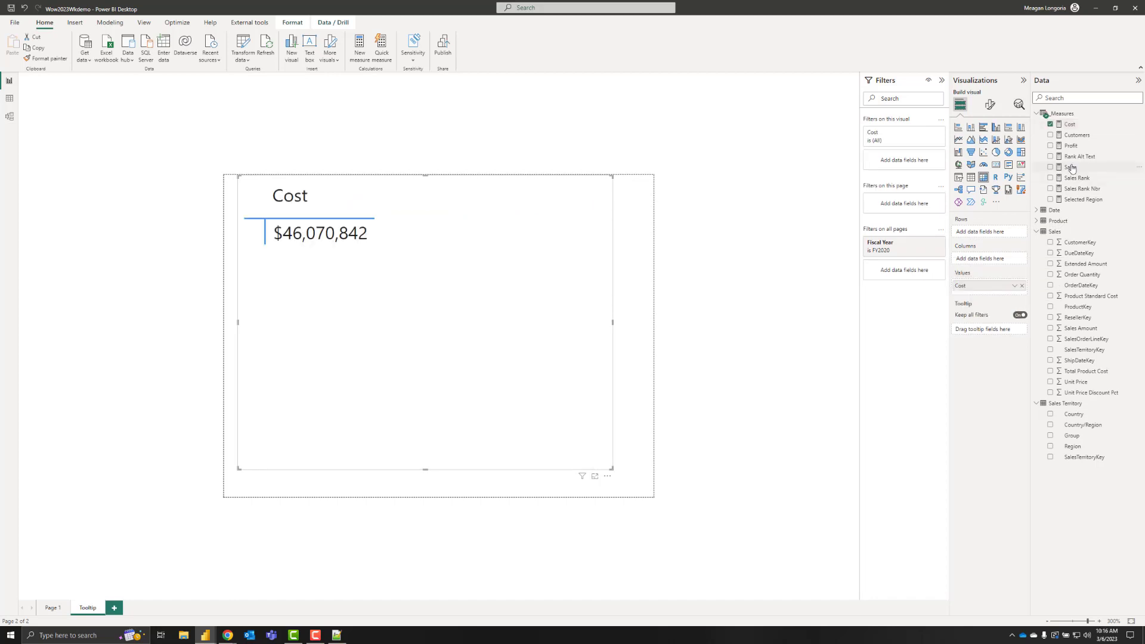
drag(1072, 168, 990, 287)
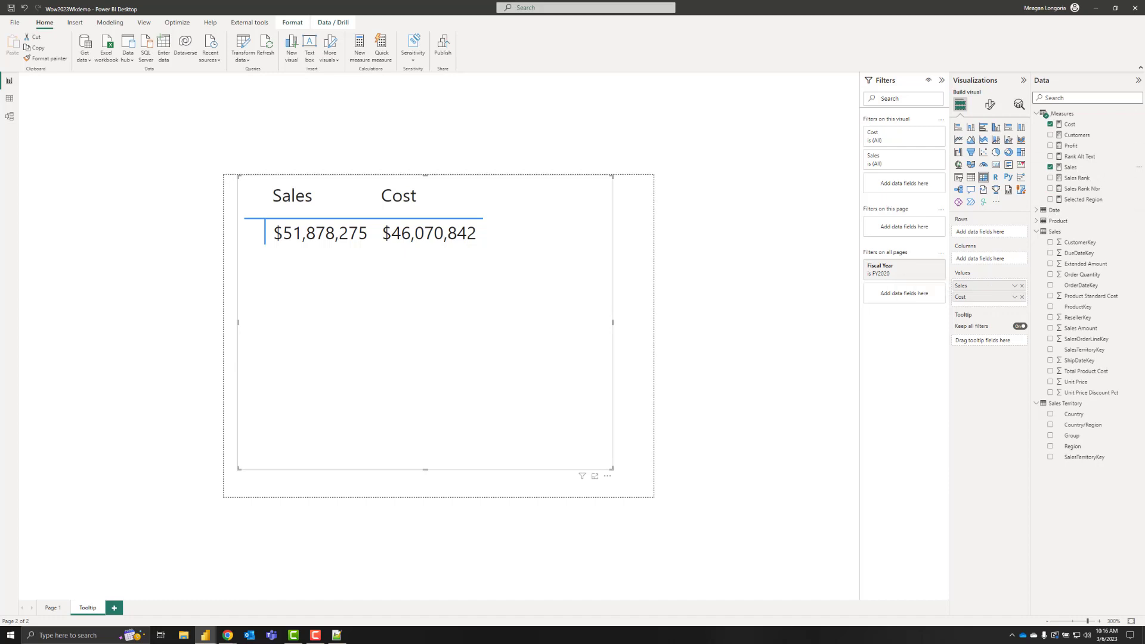
- Add the Profit, Sales Rank and Customers measures to the tooltip matrix's values, in that order after Cost
drag(1073, 145, 999, 303)
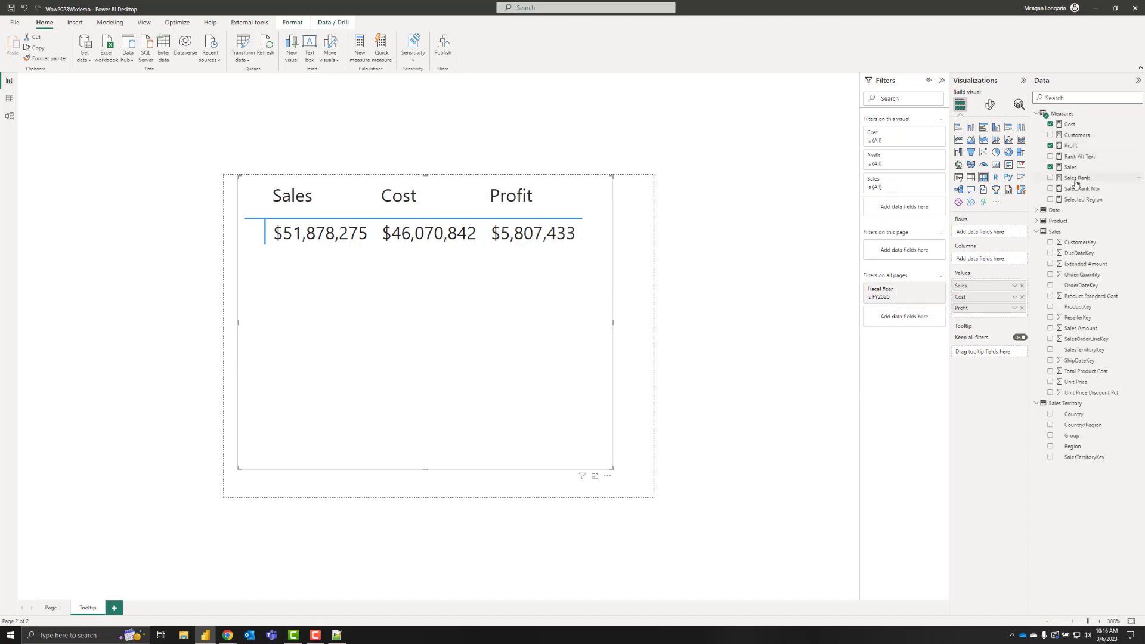
drag(1076, 179, 984, 319)
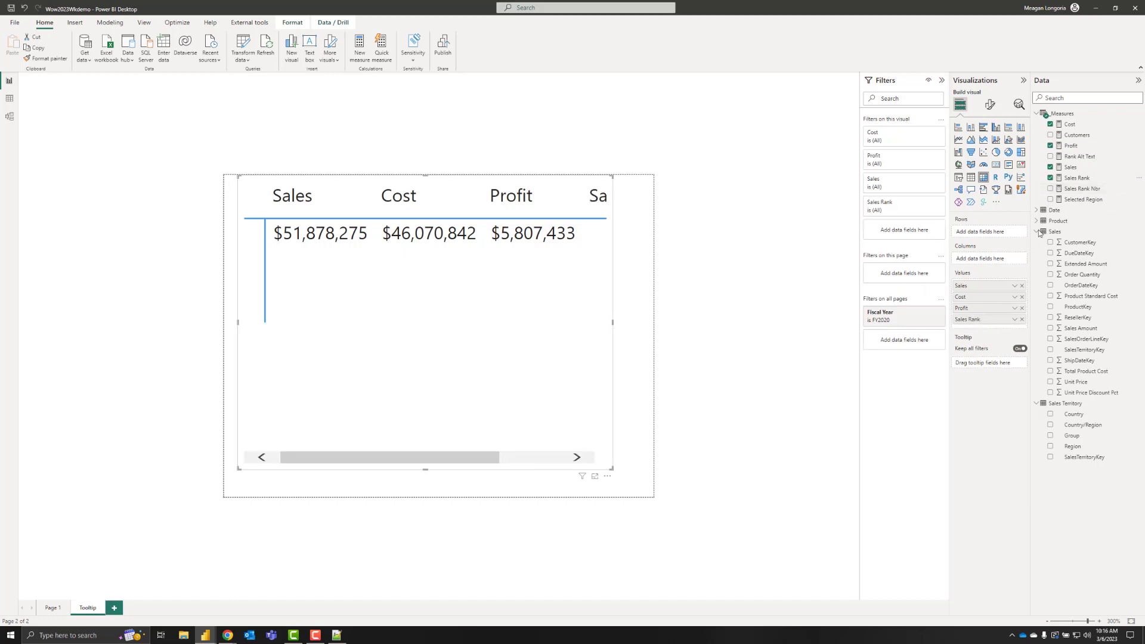
drag(1079, 135, 984, 328)
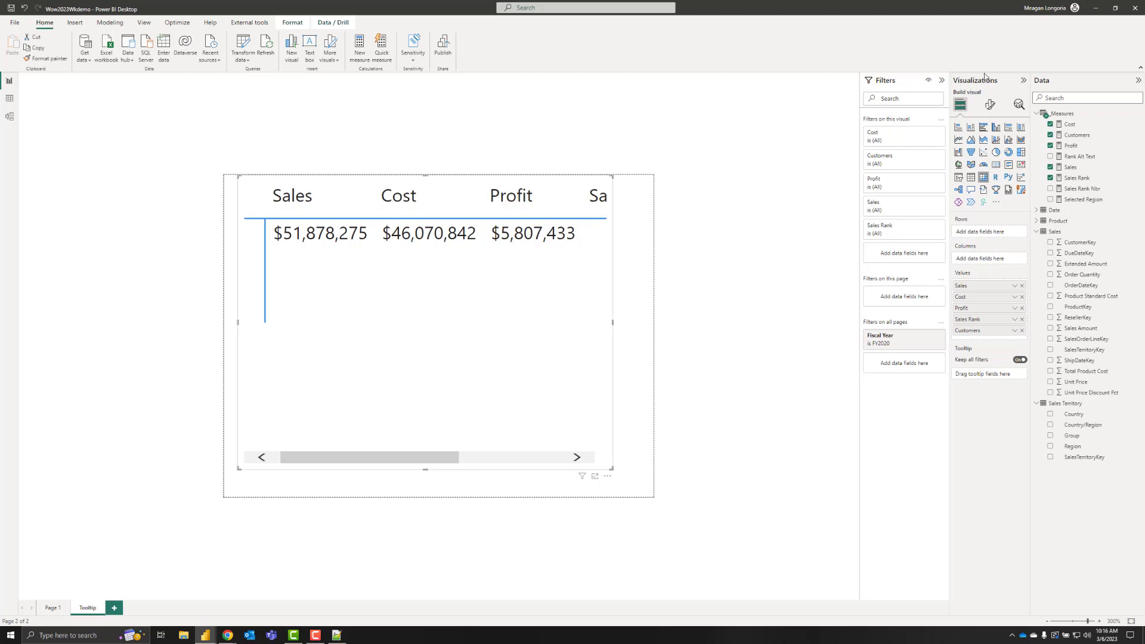
- Switch the tooltip matrix's values to rows
click(990, 105)
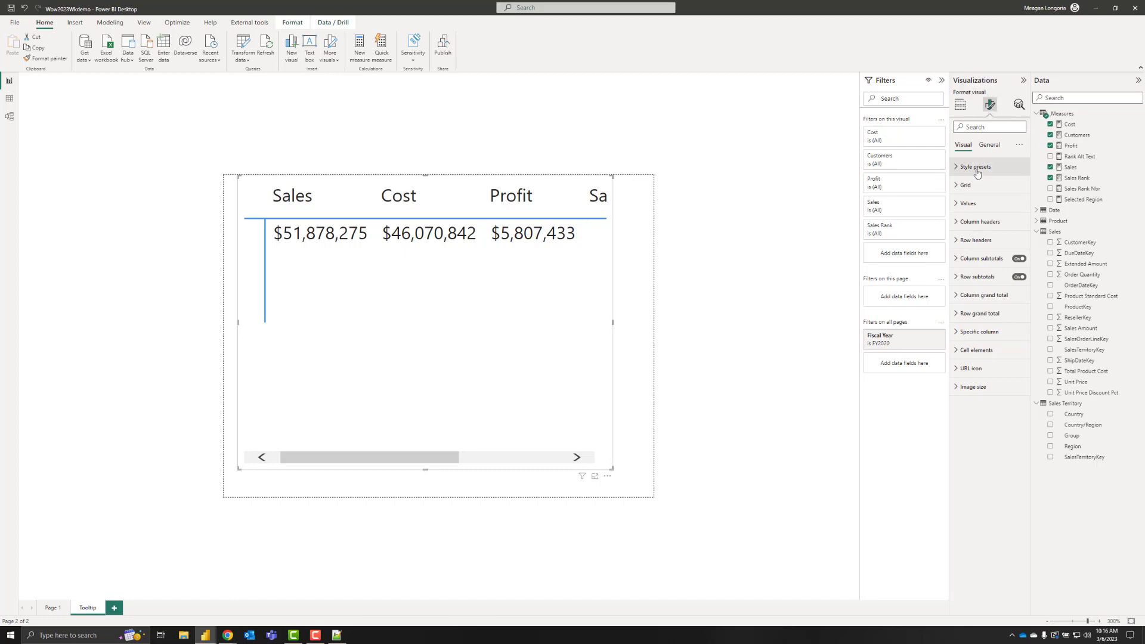
click(966, 204)
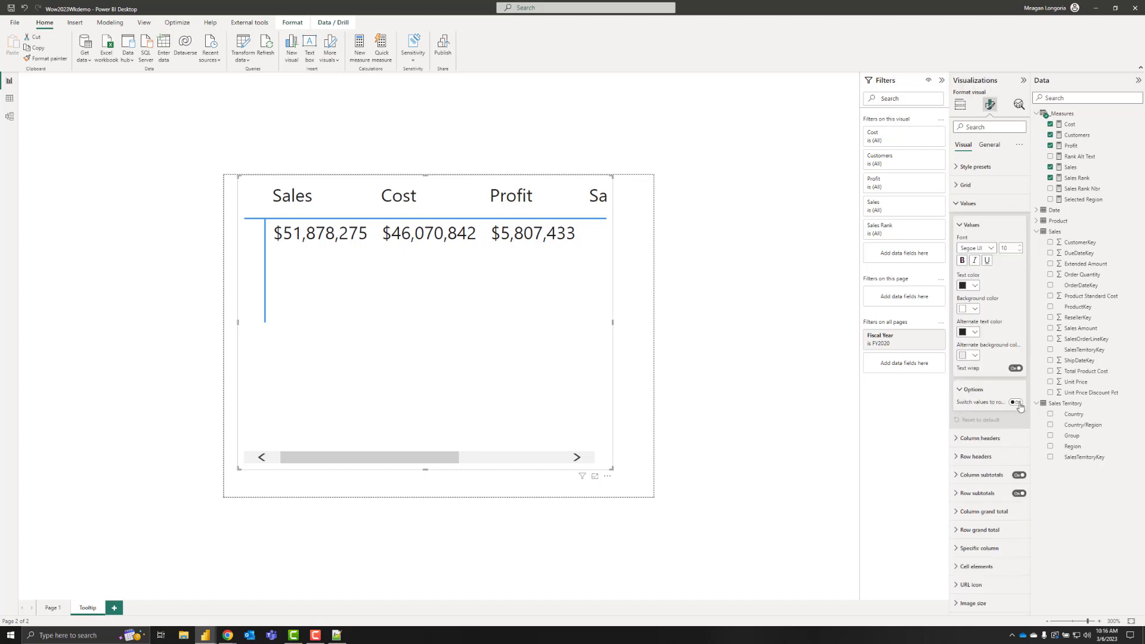
click(1016, 402)
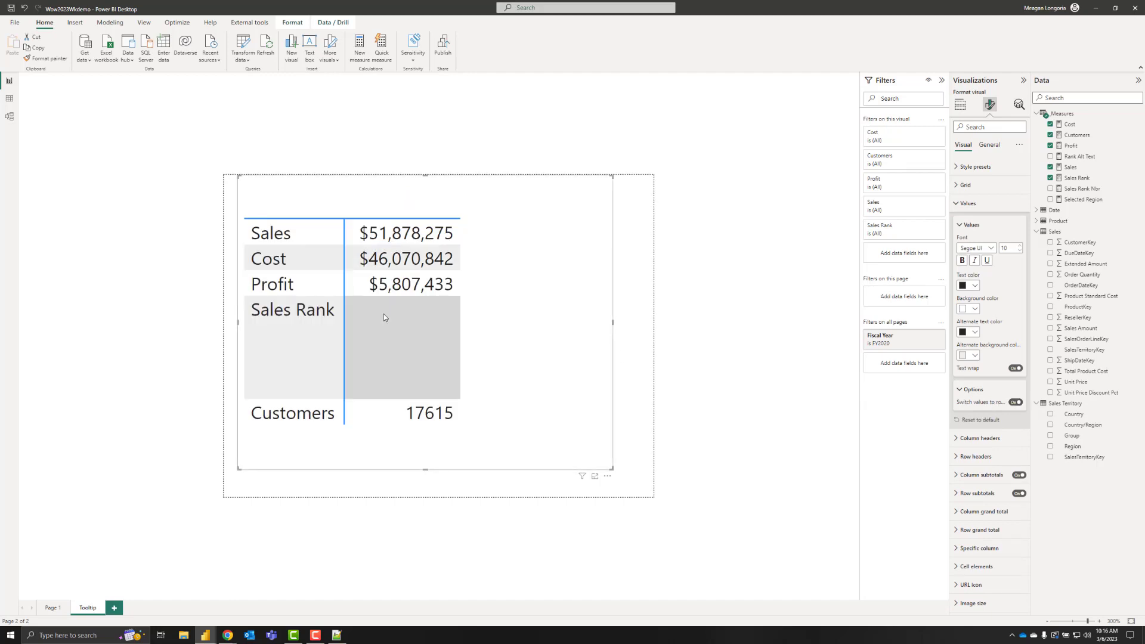
- Replace Sales Rank in the tooltip matrix with the Sales Rank Nbr measure, placed between Profit and Customers
click(1050, 178)
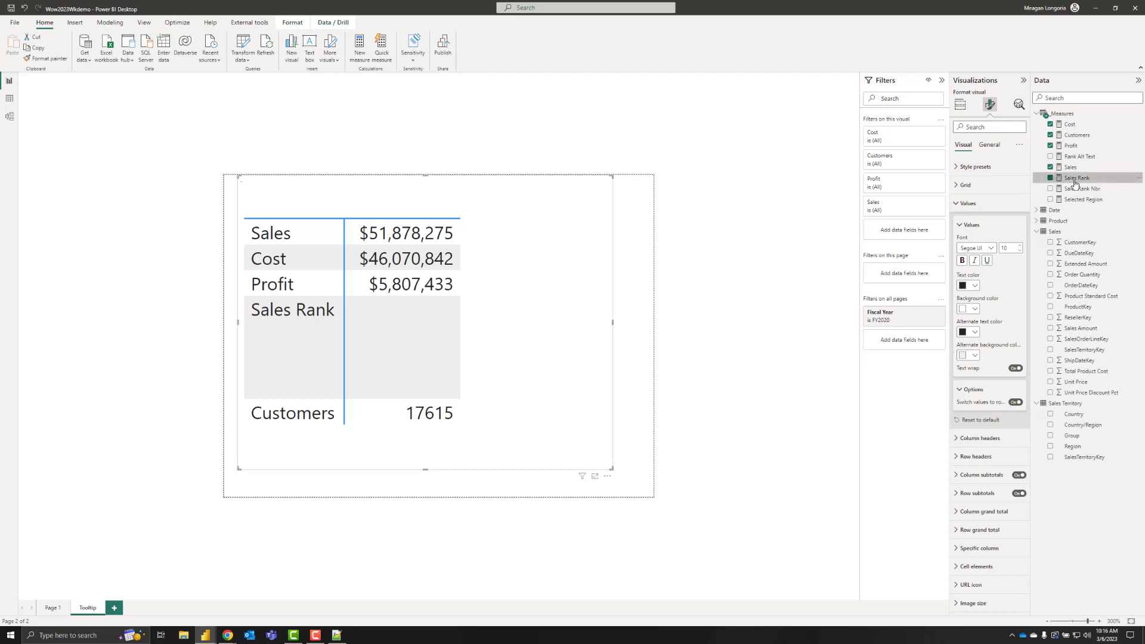
click(962, 105)
drag(1083, 189, 997, 315)
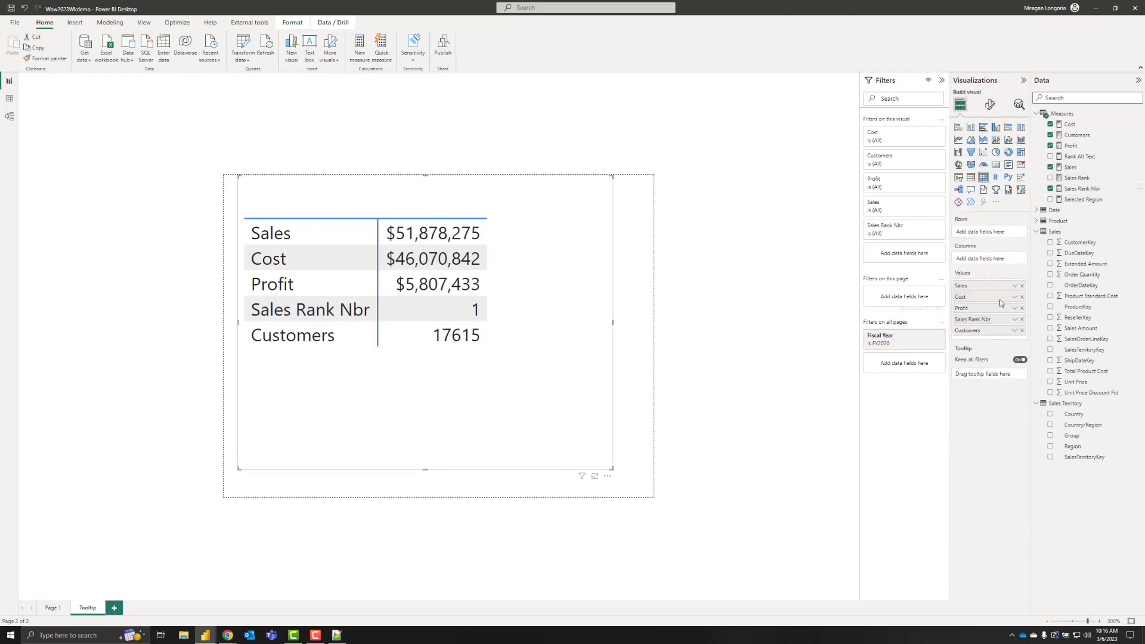
- Turn on the tooltip matrix's title and base its text on the Selected Region measure
click(990, 105)
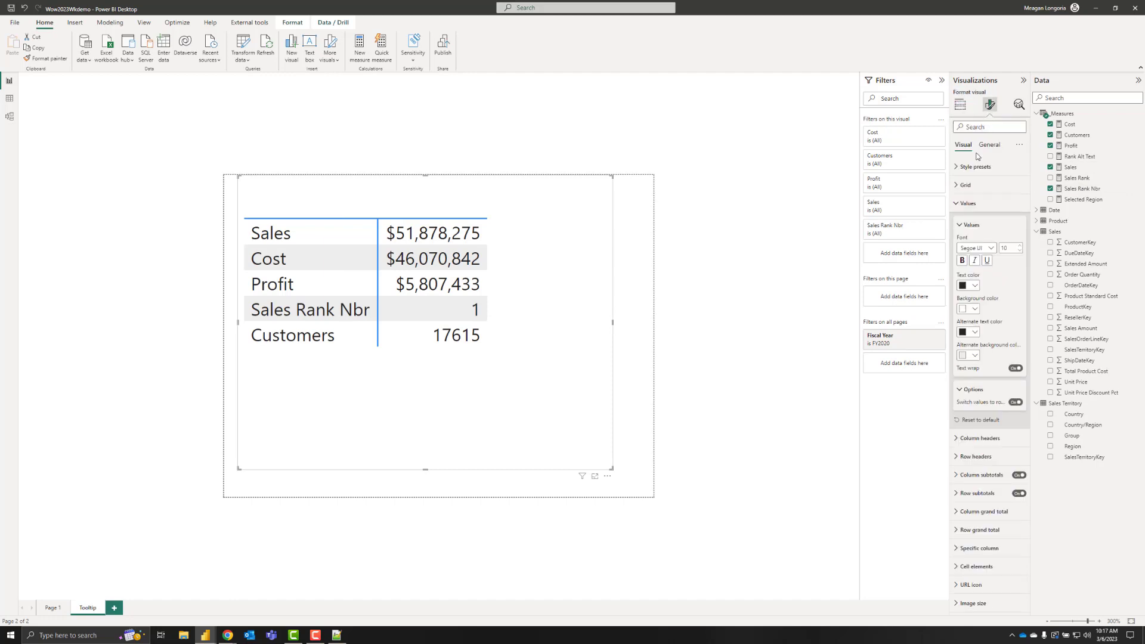
click(989, 145)
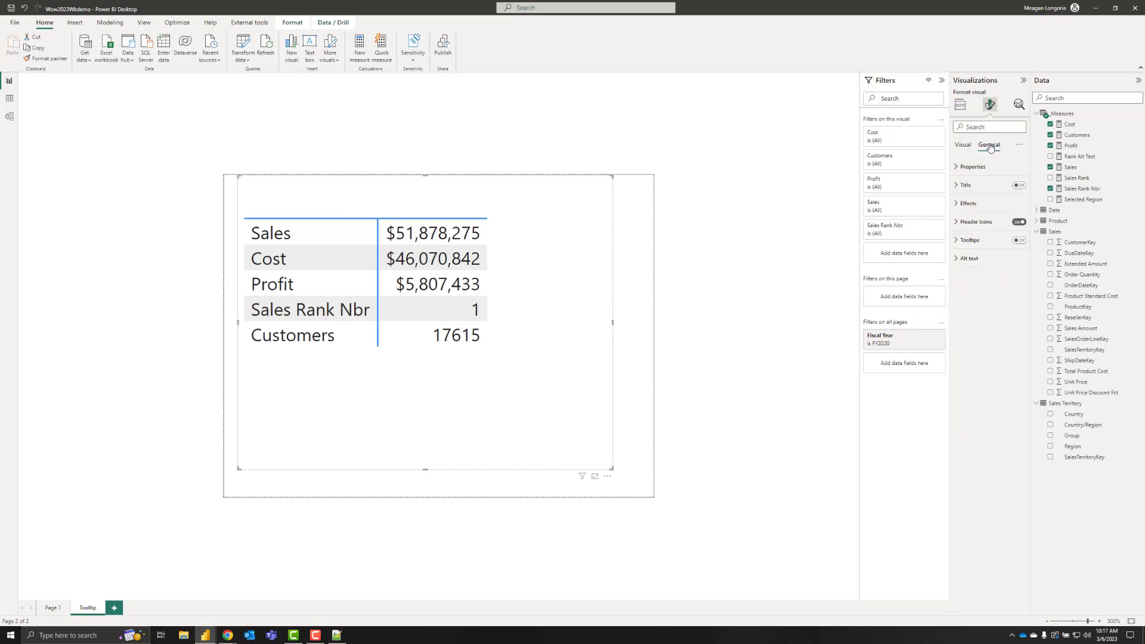
click(1019, 185)
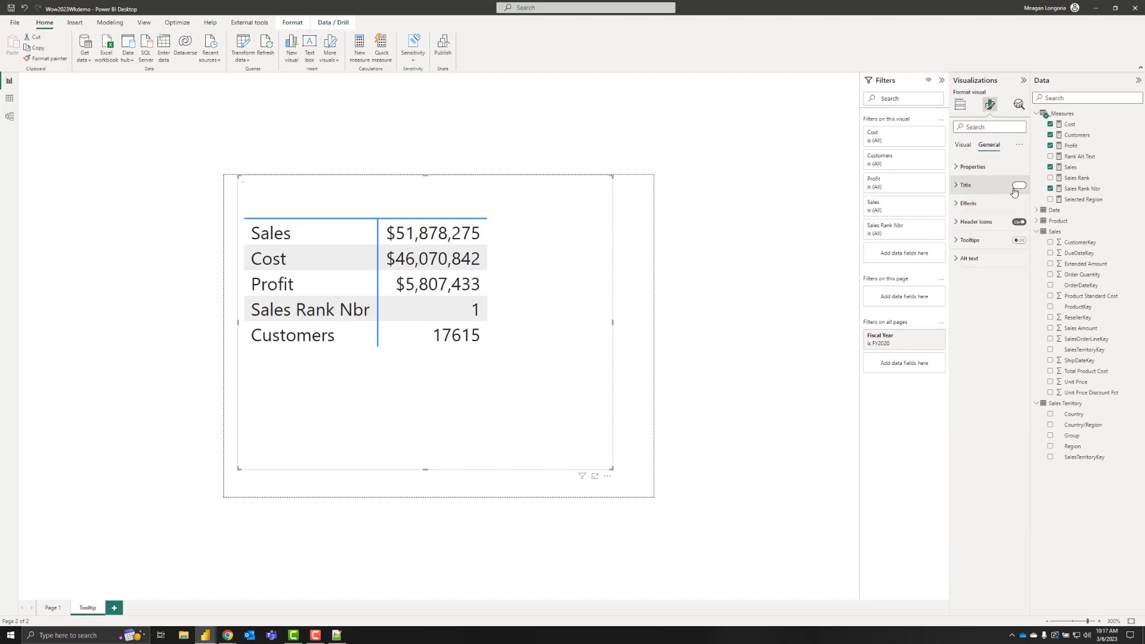
click(971, 187)
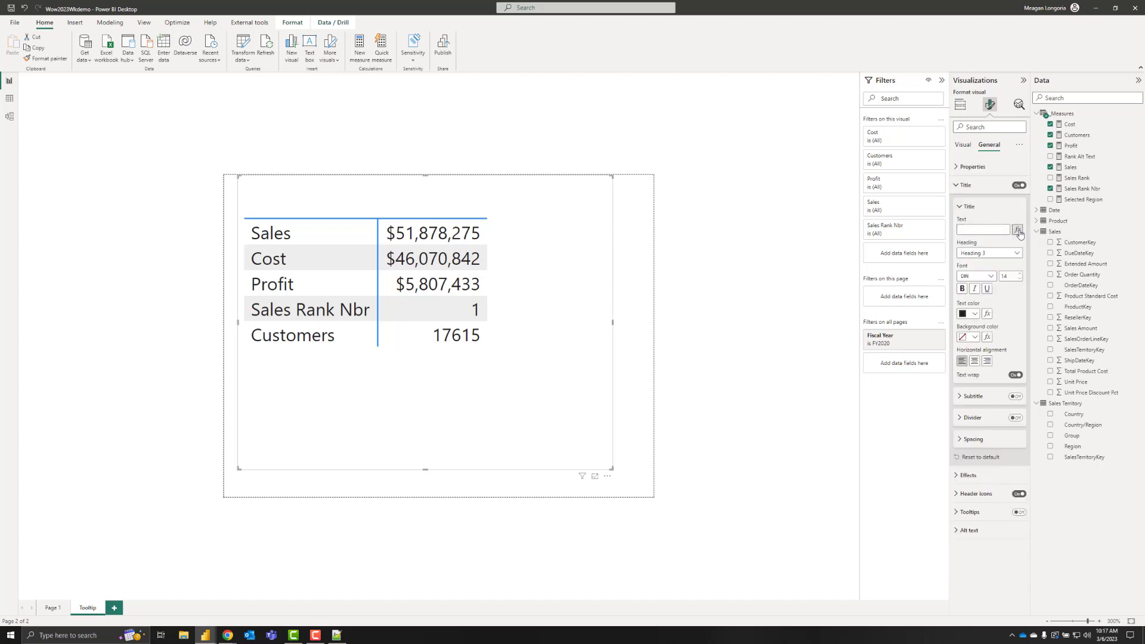
click(1017, 230)
click(478, 251)
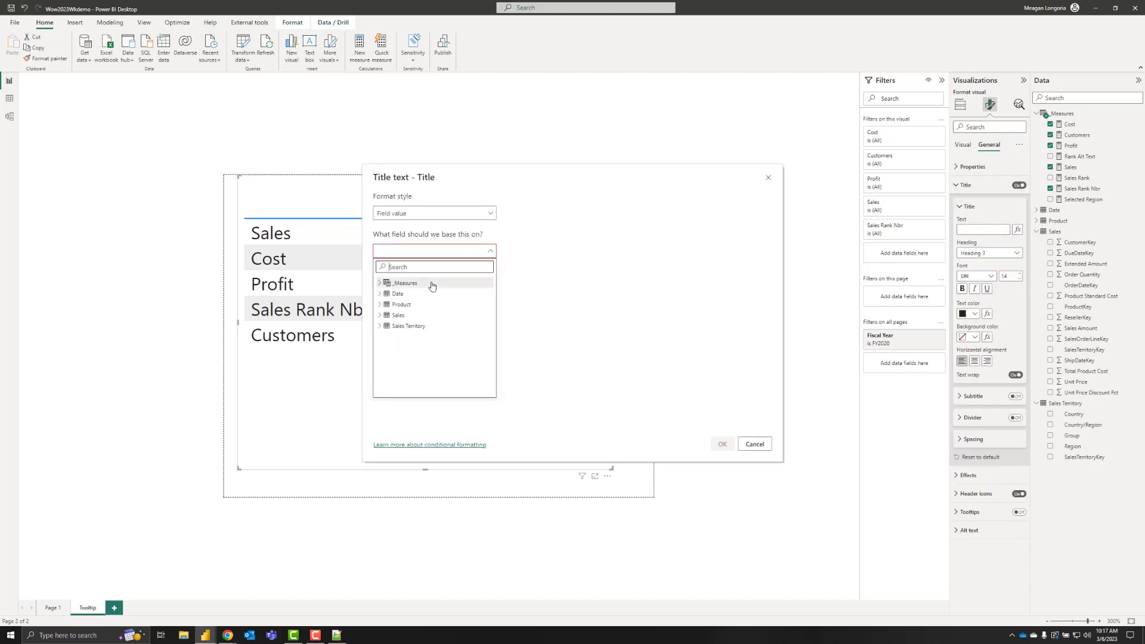
click(382, 285)
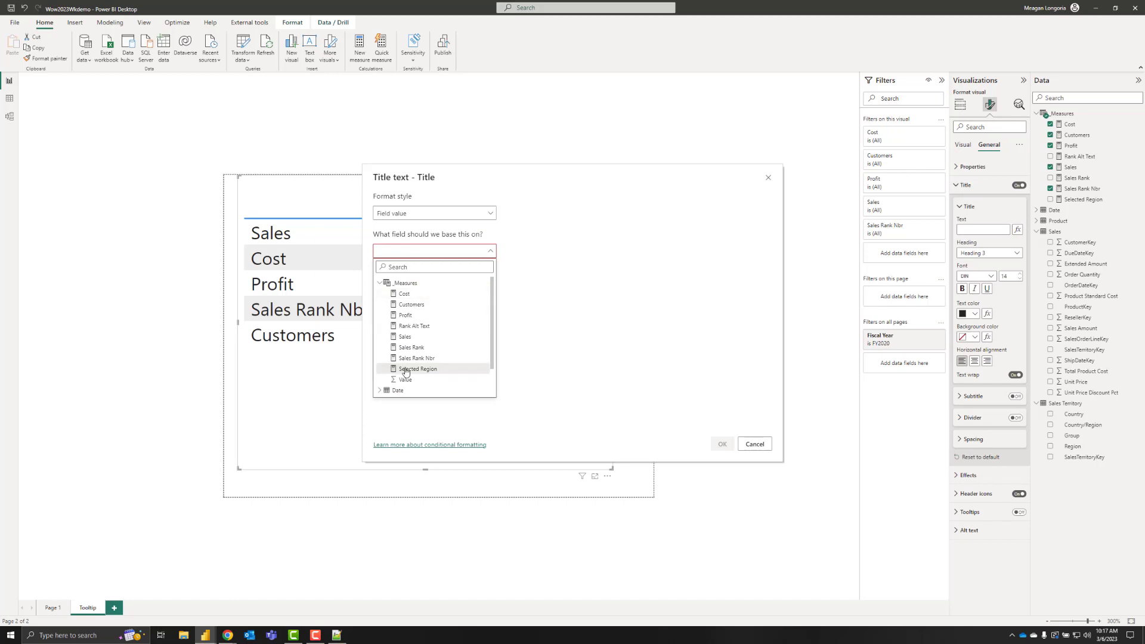
click(411, 369)
click(720, 444)
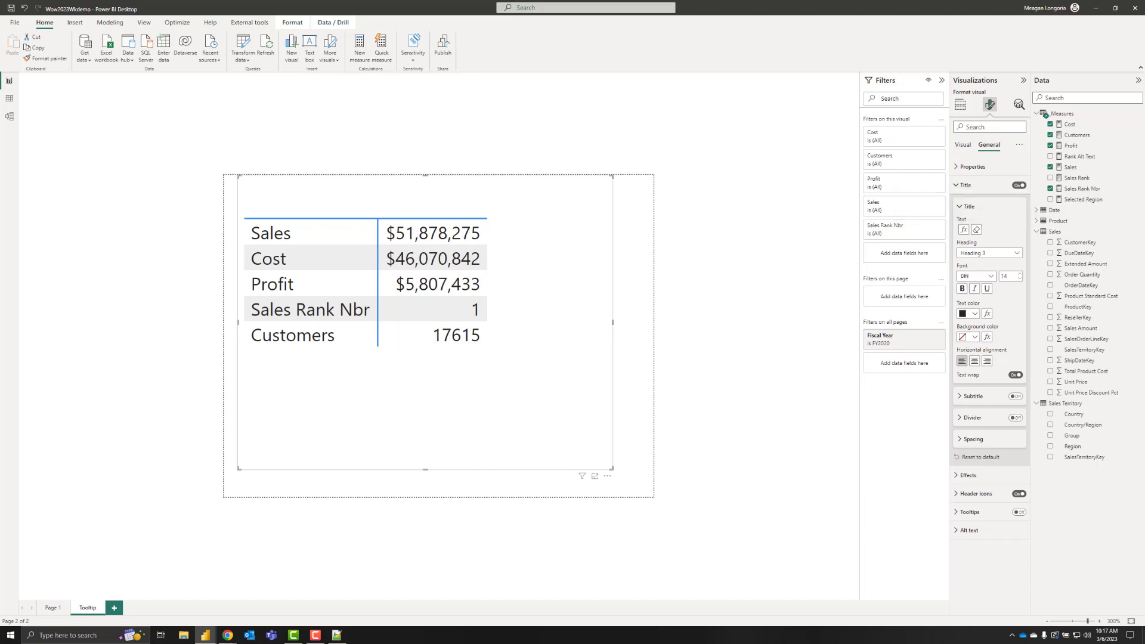
- Set the matrix title's font to Segoe UI
click(975, 275)
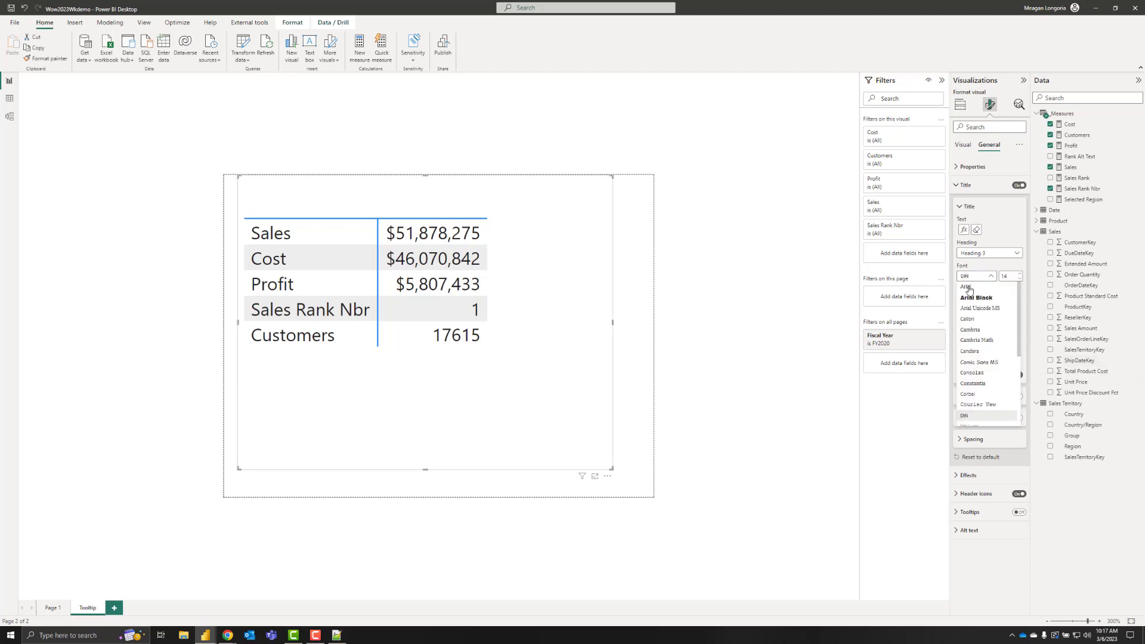
scroll(990, 343, down, 3)
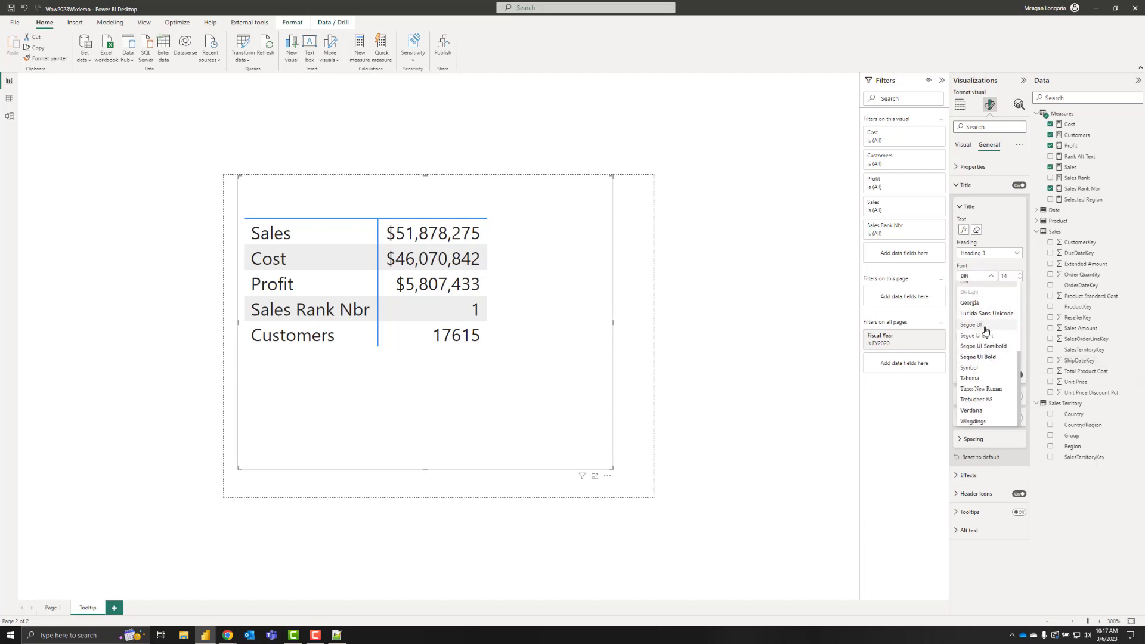
click(983, 325)
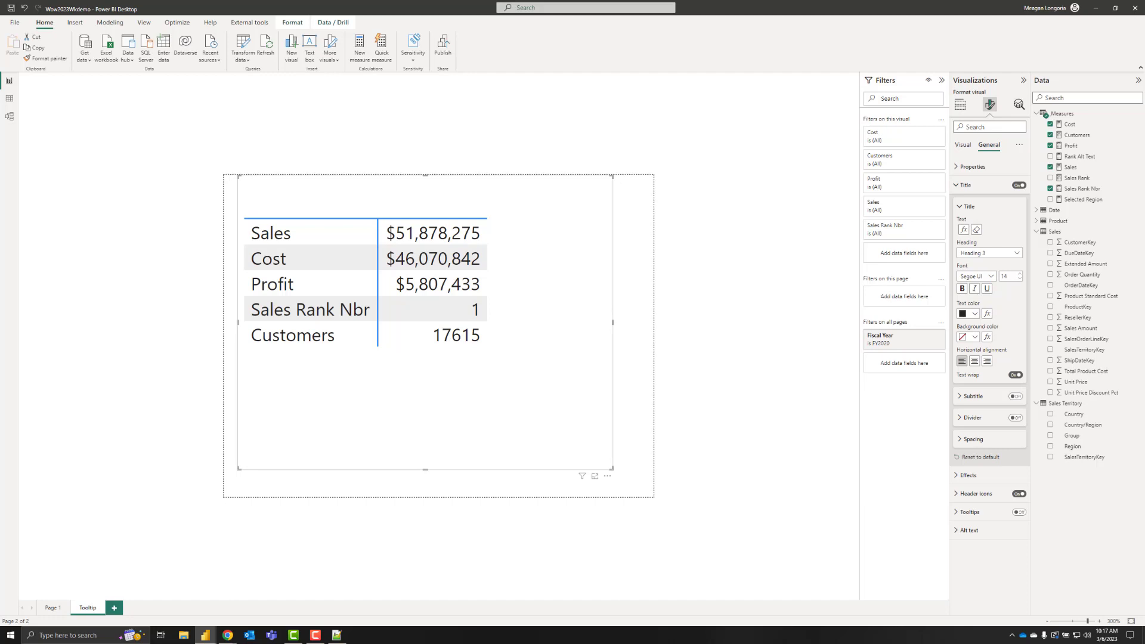
- Set the border color of all sections in the tooltip matrix's grid to #E6E6E6
click(963, 146)
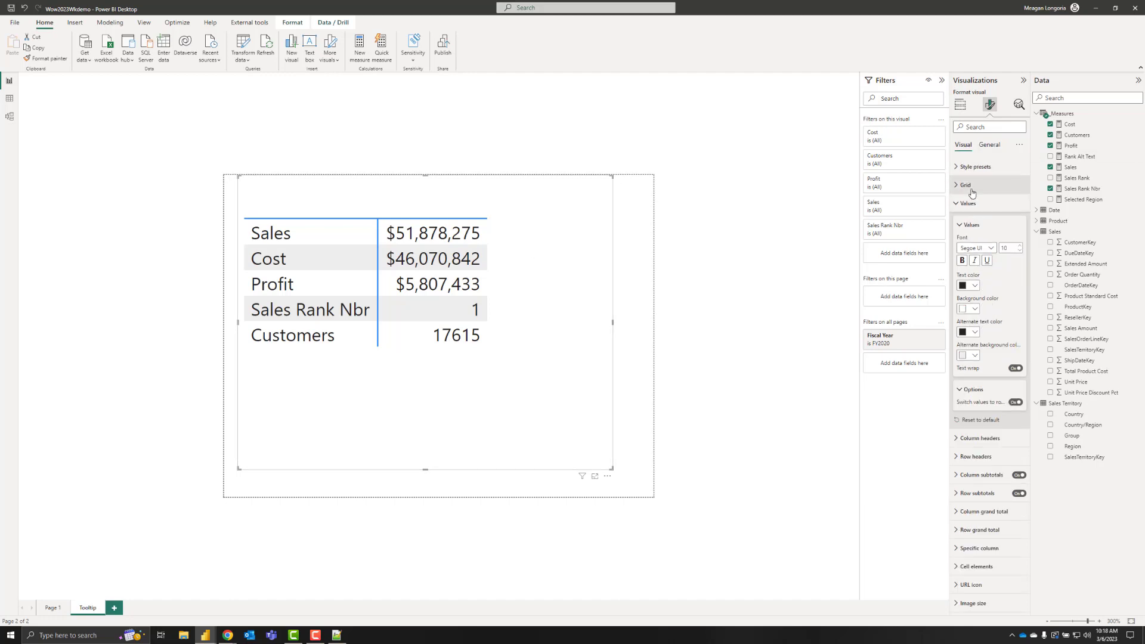
click(965, 185)
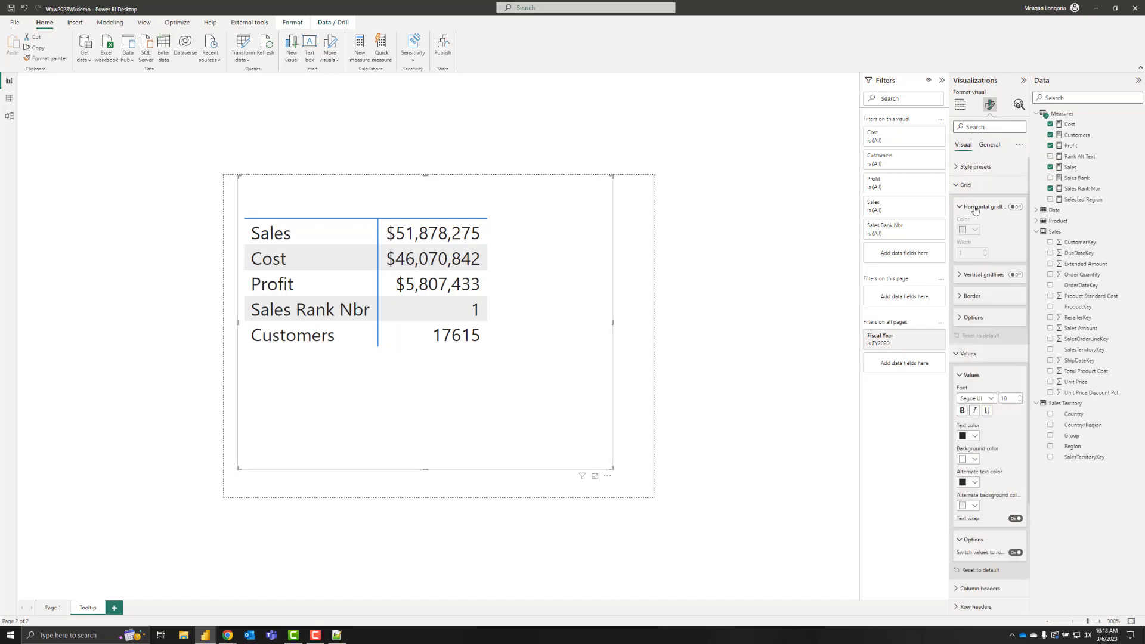
click(973, 321)
click(978, 296)
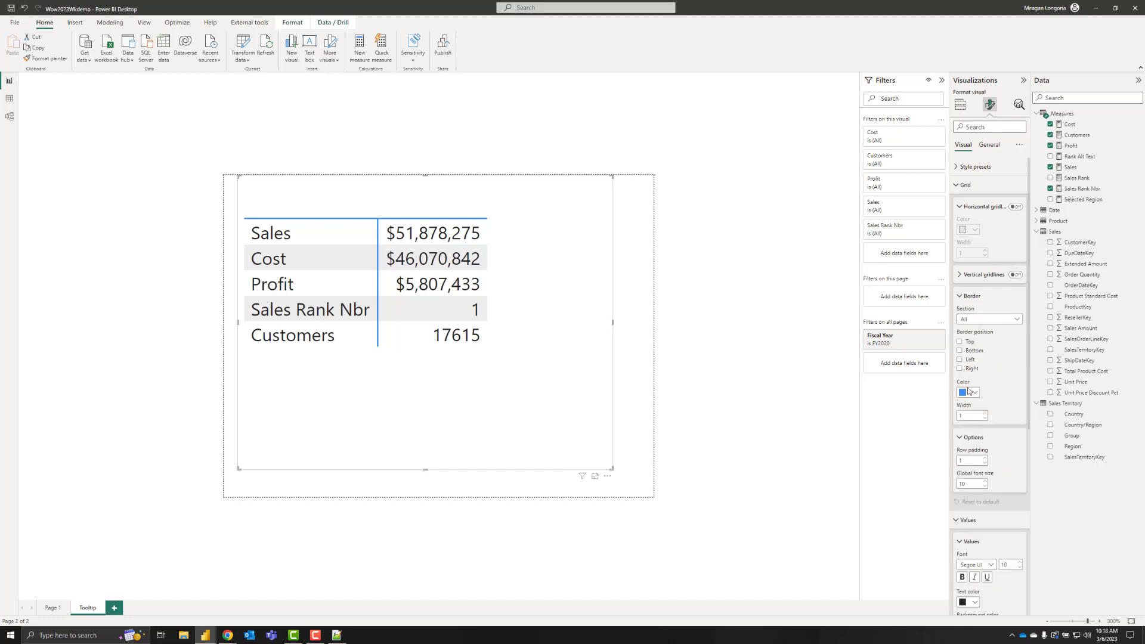
click(975, 393)
click(990, 547)
text(E6E6E6)
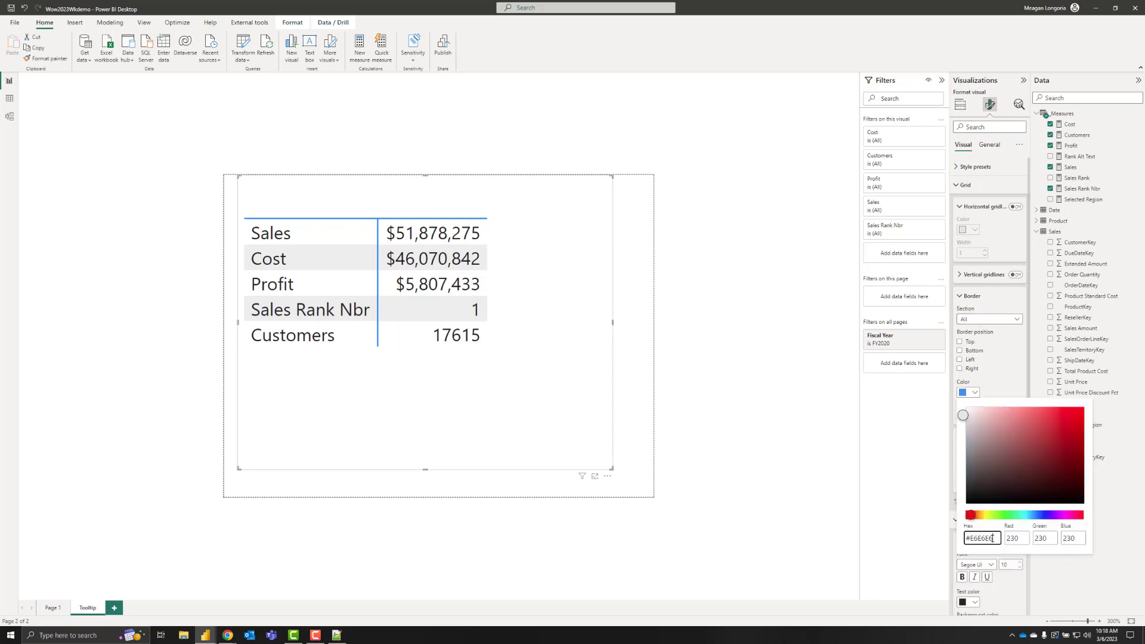
click(1004, 385)
click(977, 185)
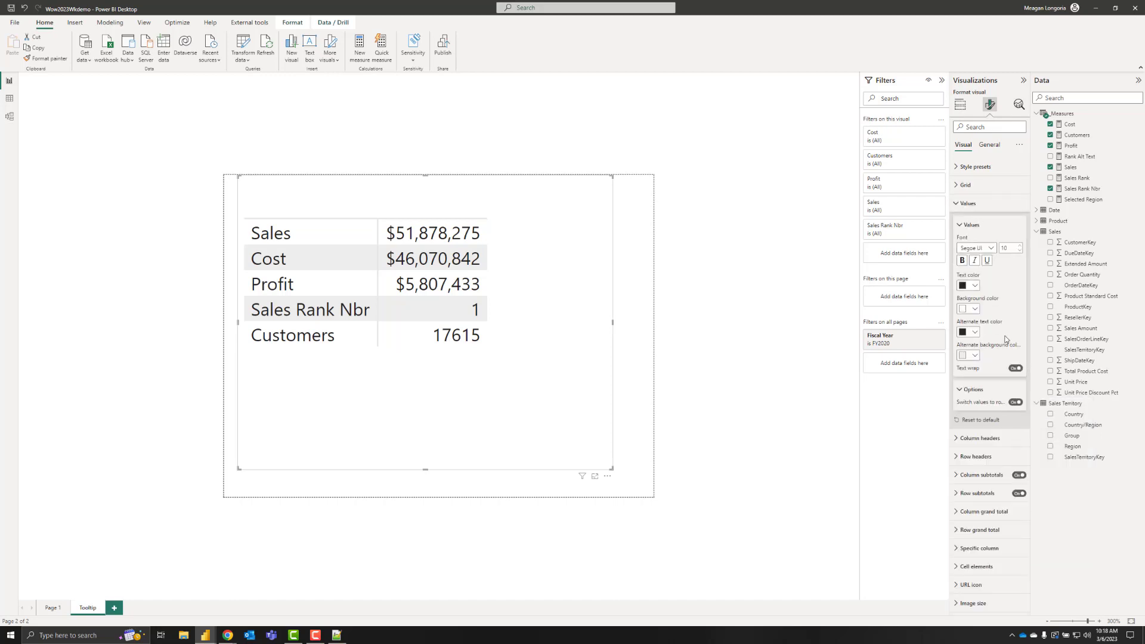
click(972, 226)
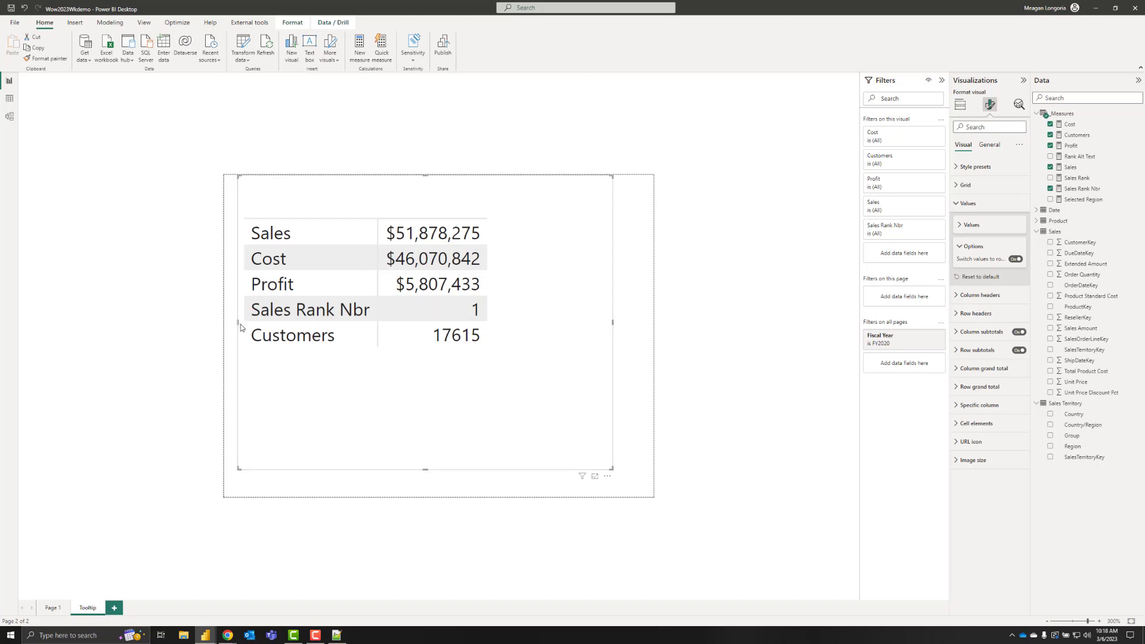
- Shrink the tooltip matrix's width and height to fit closely around its five rows
drag(238, 324, 321, 339)
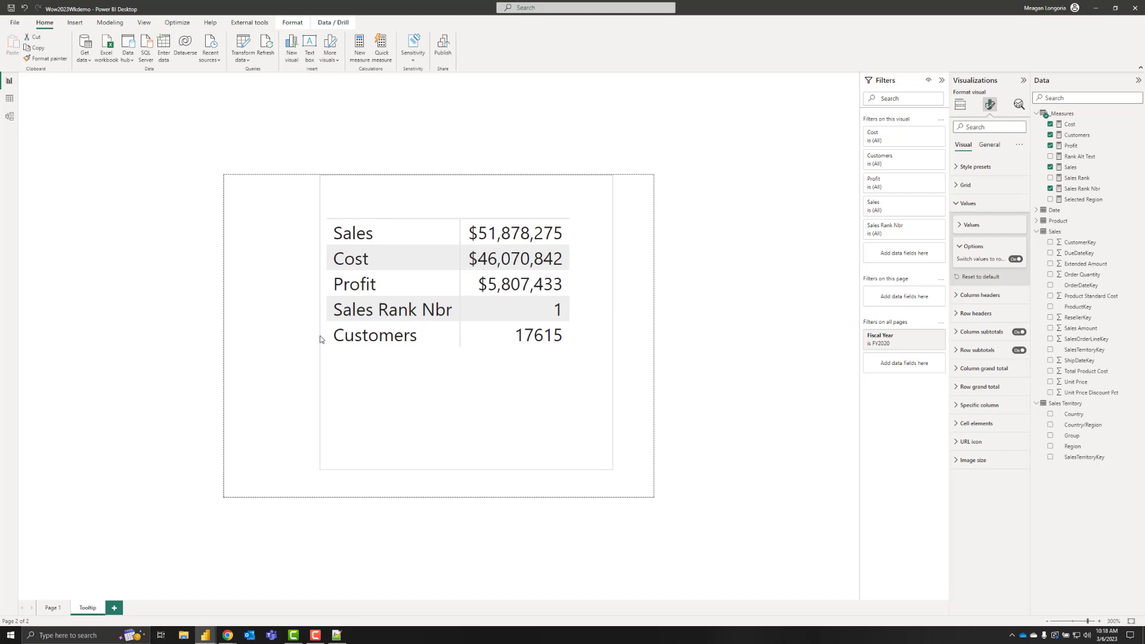
click(468, 474)
click(457, 444)
drag(466, 470, 471, 379)
- Align the matrix to the center and middle of the Tooltip page
click(292, 22)
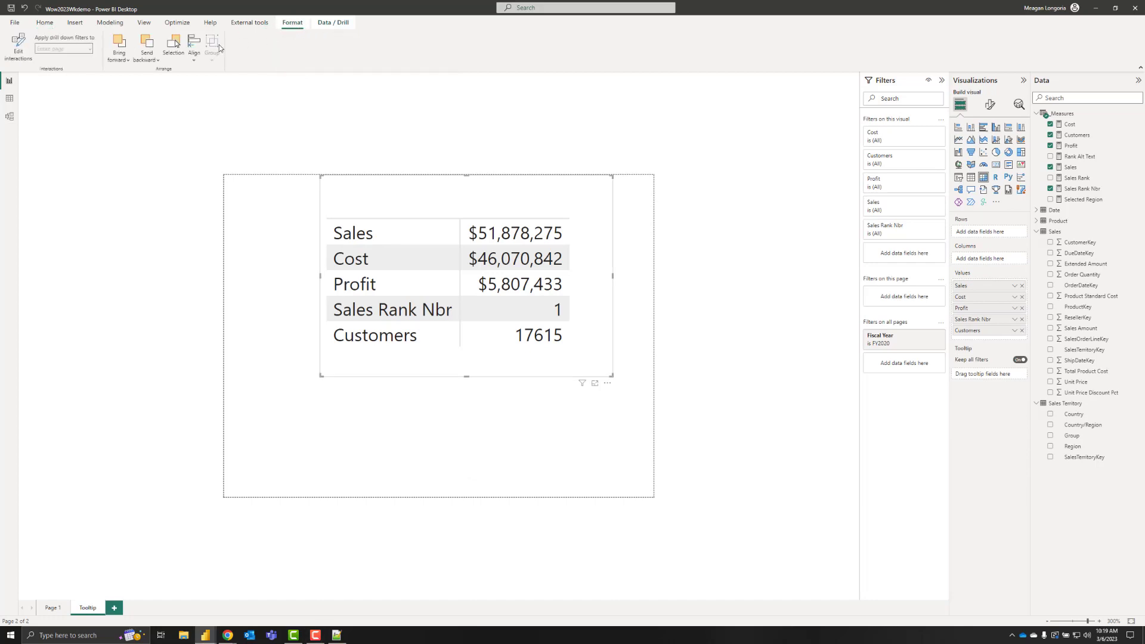
click(195, 57)
click(195, 53)
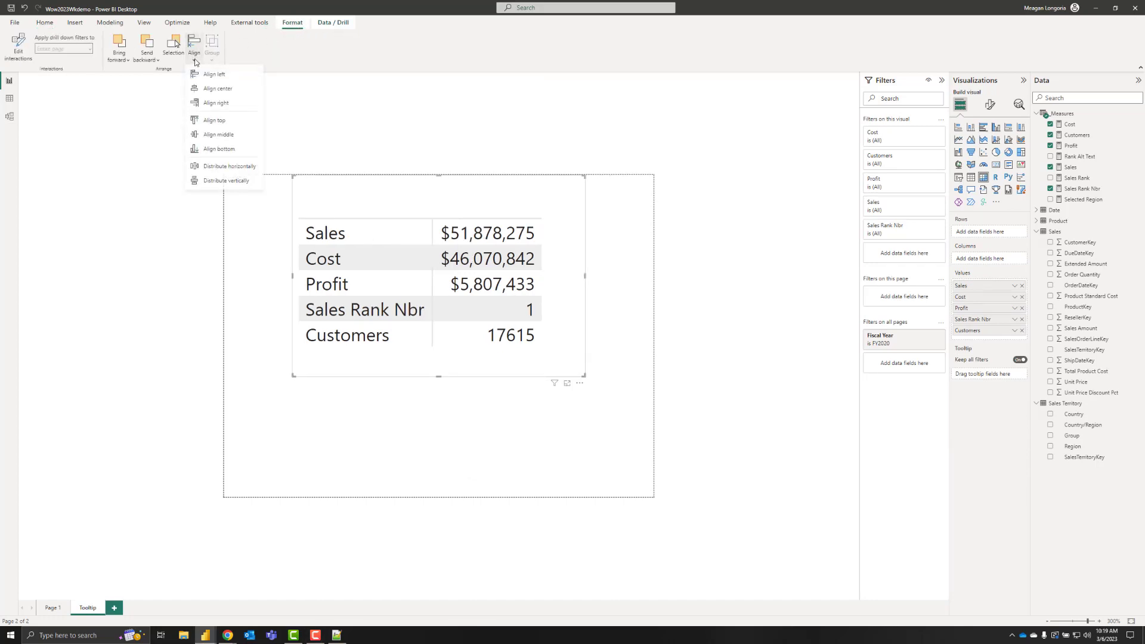
click(206, 136)
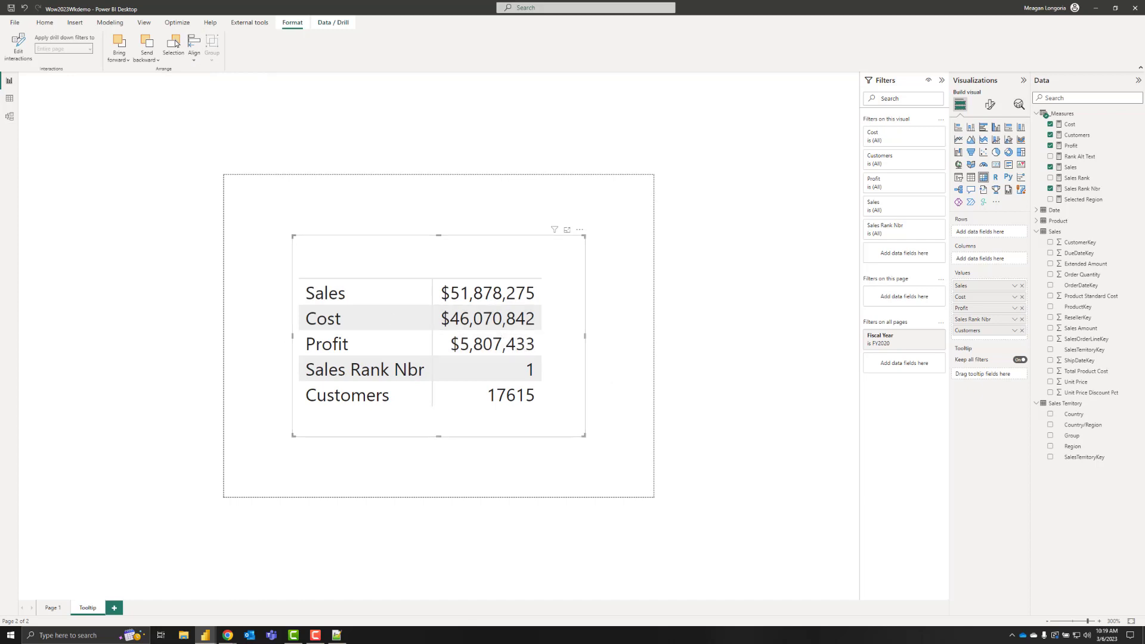
- Hide the Tooltip page and go to Page 1
key(alt+Tab)
right_click(78, 609)
click(103, 601)
click(57, 607)
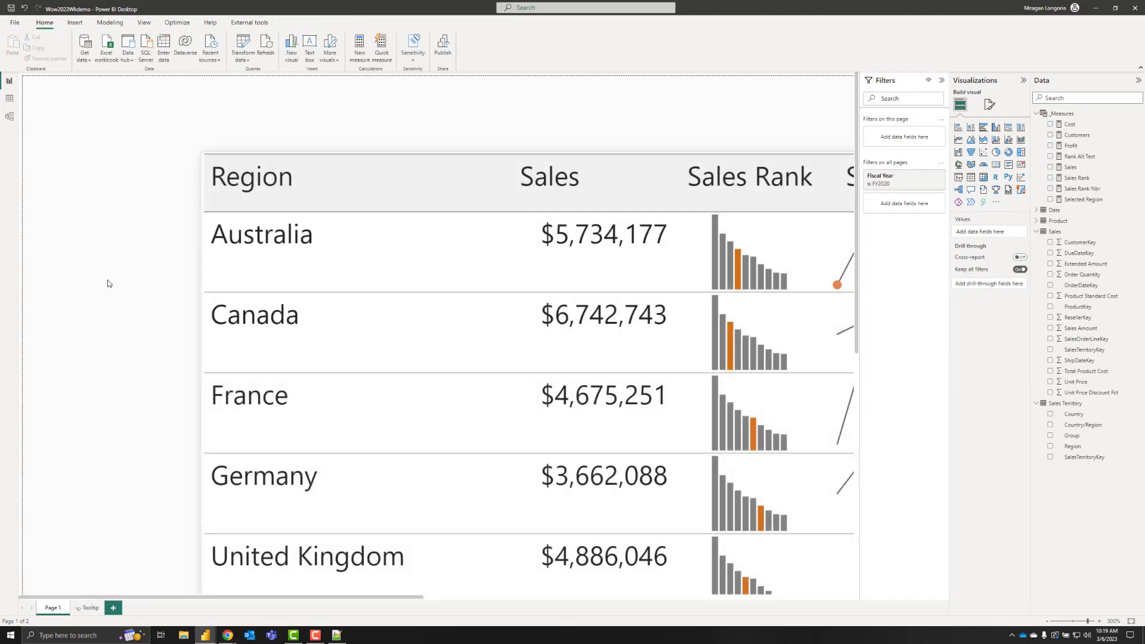
- Collapse the Filters pane, and paste the "2020 Regional Sales Summary" title and the 2023 Week 09 challenge link text box above the table
scroll(110, 281, down, 2)
scroll(109, 281, down, 4)
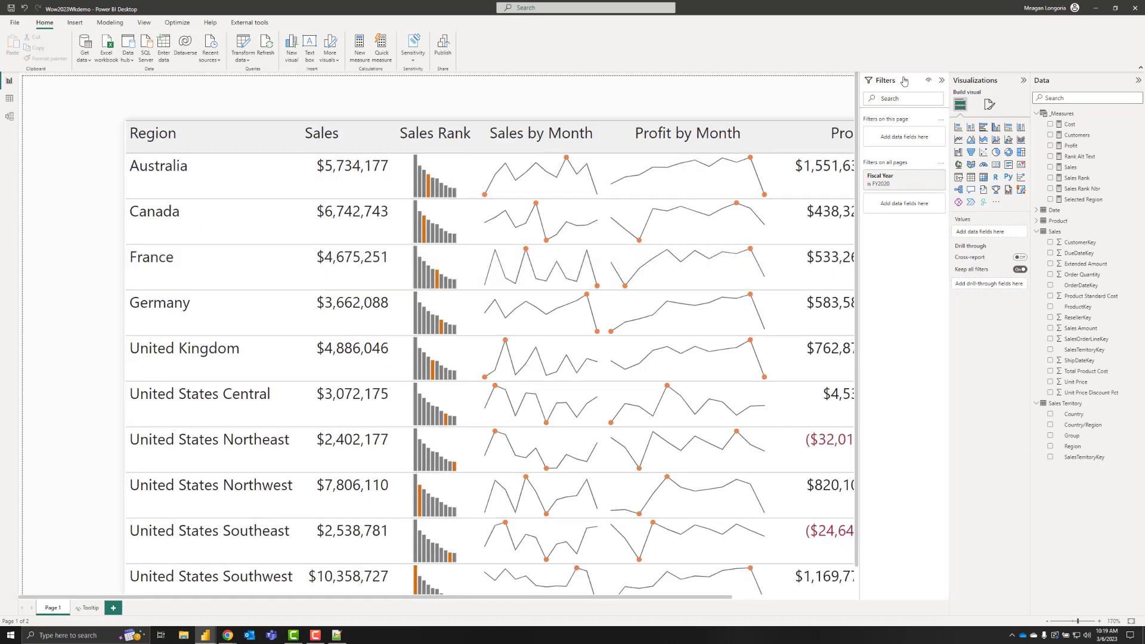
click(941, 79)
mouse_move(444, 352)
scroll(445, 351, down, 2)
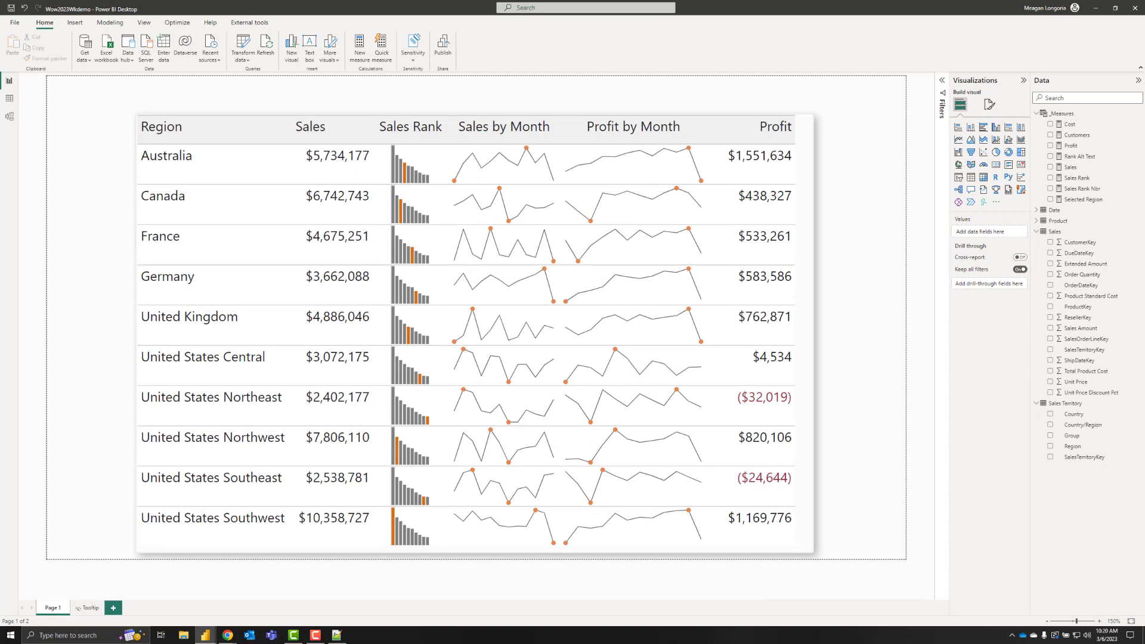
key(ctrl+v)
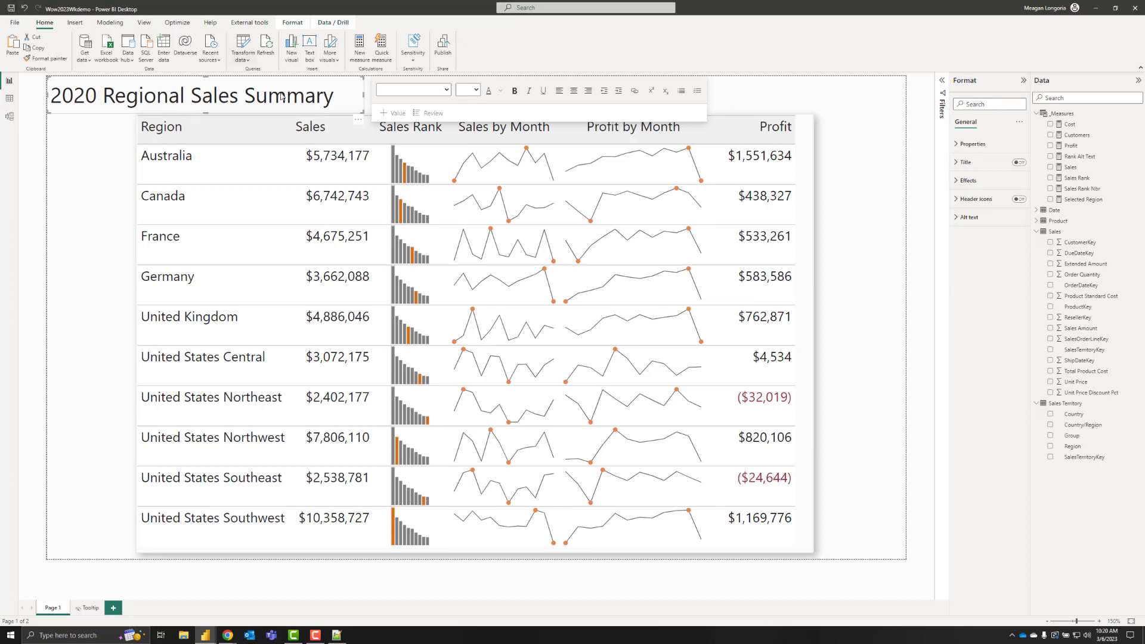
click(752, 98)
key(ctrl+v)
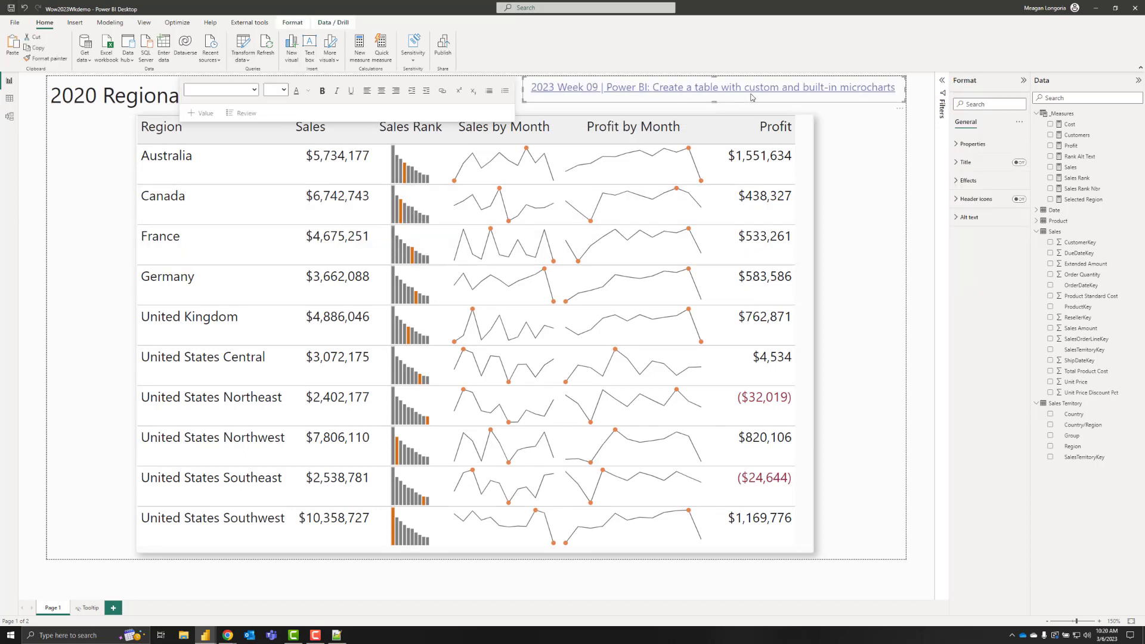
- Deselect the link text box and preview the report page tooltip on Canada's Sales value
click(862, 142)
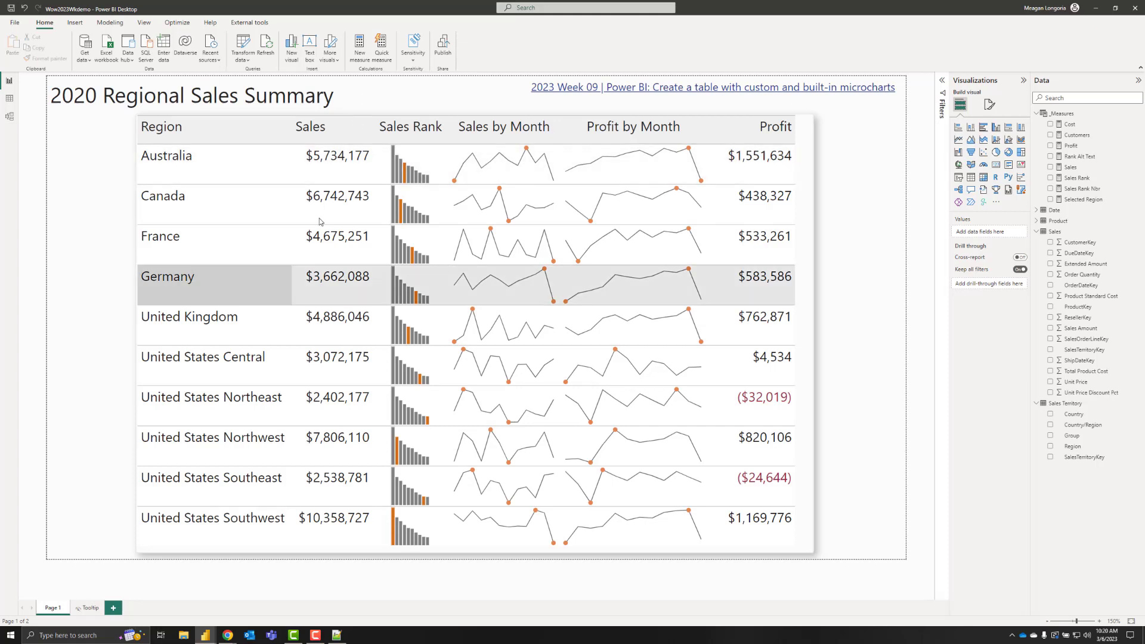
mouse_move(348, 207)
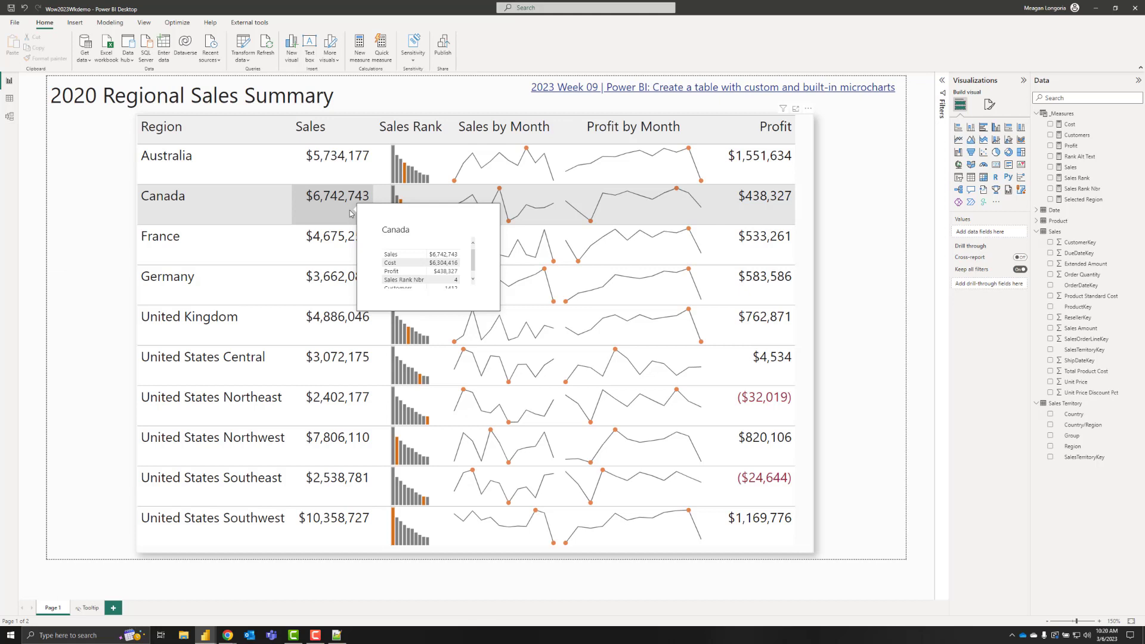
- Make the matrix on the Tooltip page taller by extending both its lower and upper edges so all rows fit
click(90, 608)
click(470, 384)
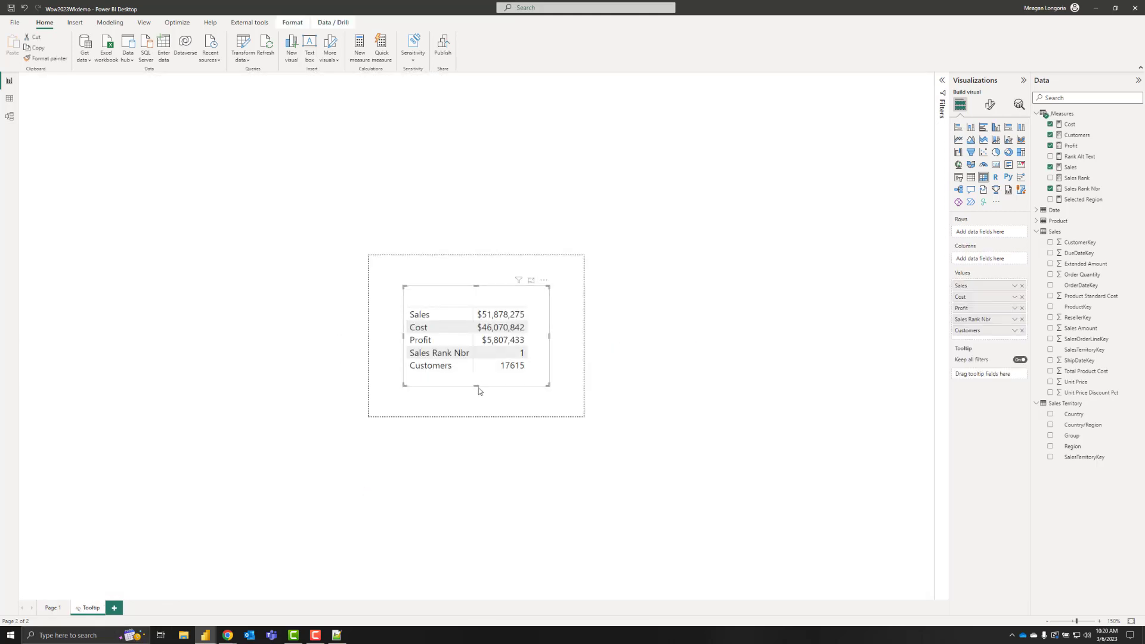
drag(477, 388, 476, 413)
drag(478, 288, 476, 276)
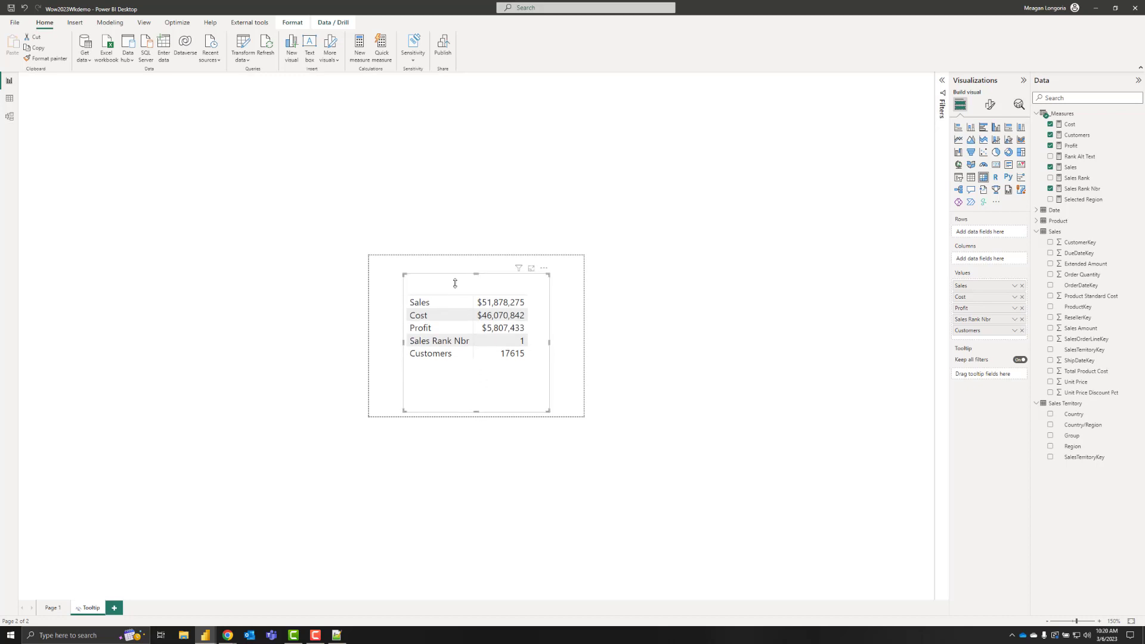
- Return to Page 1 and preview the report page tooltip on the United Kingdom and United States Central Sales values
click(51, 606)
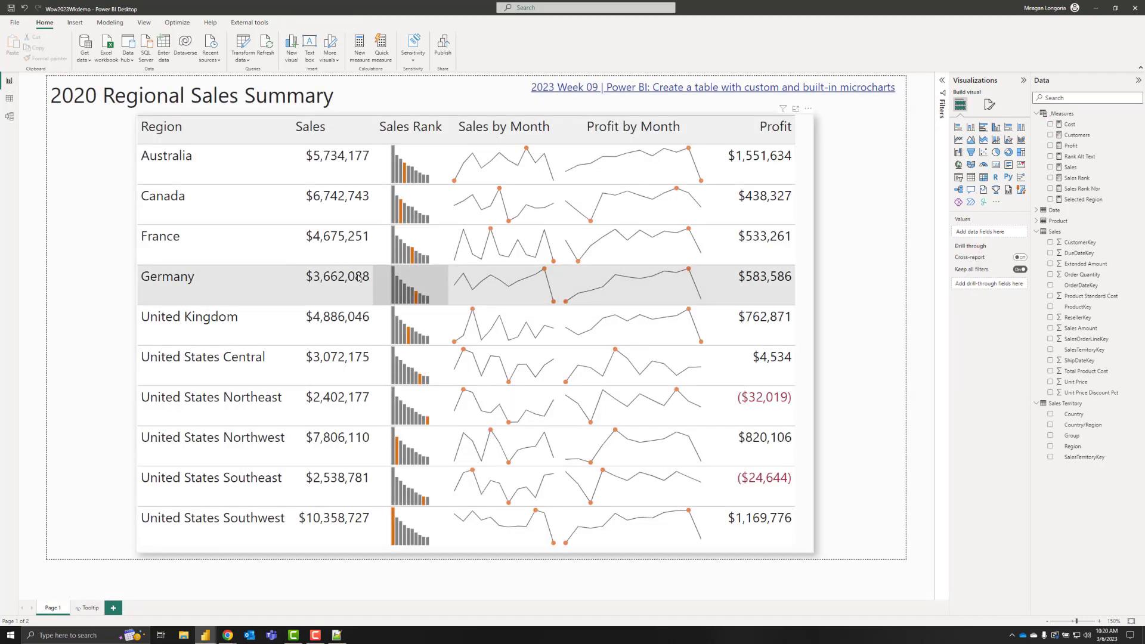
mouse_move(359, 278)
mouse_move(344, 335)
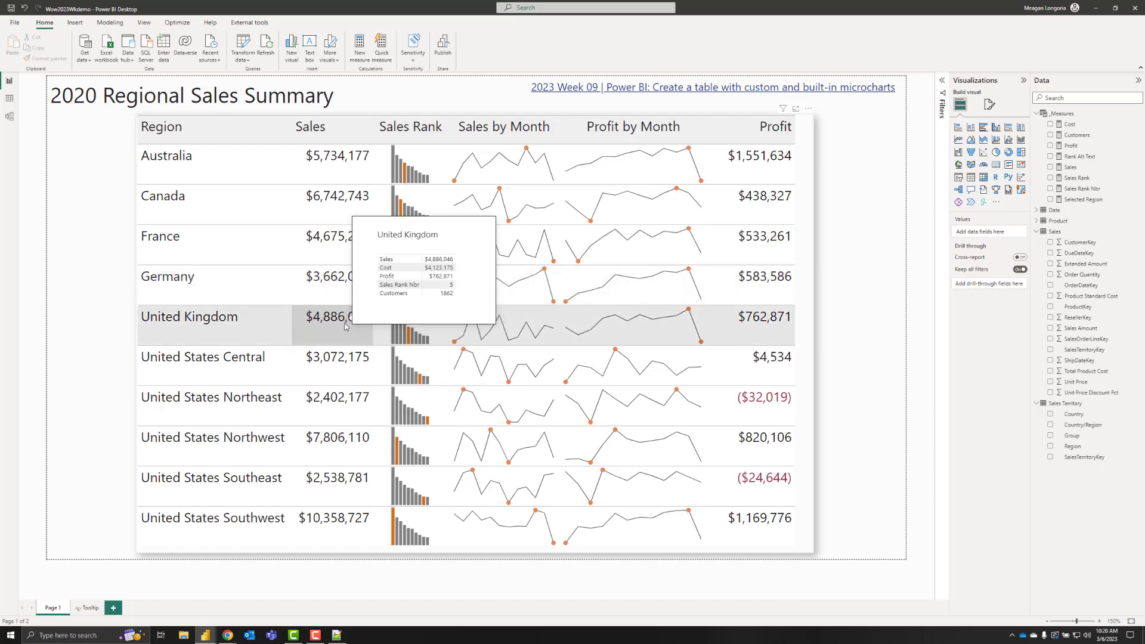
mouse_move(344, 368)
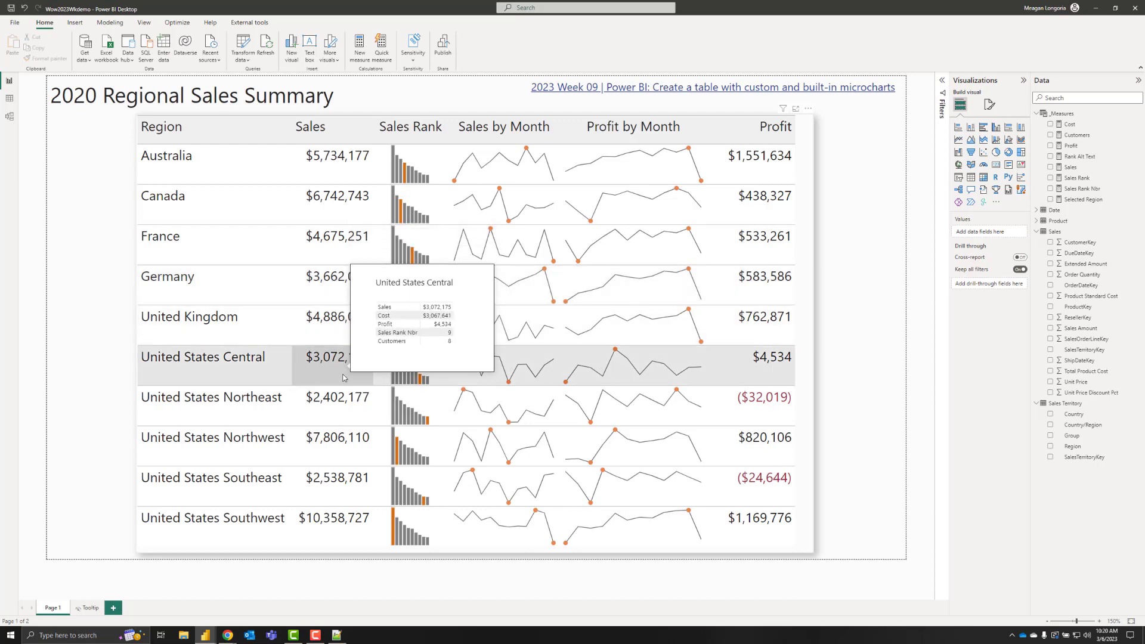
- Try sorting the table by Sales Rank, sort it by Sales in descending order instead, and deselect the table
mouse_move(415, 157)
click(413, 128)
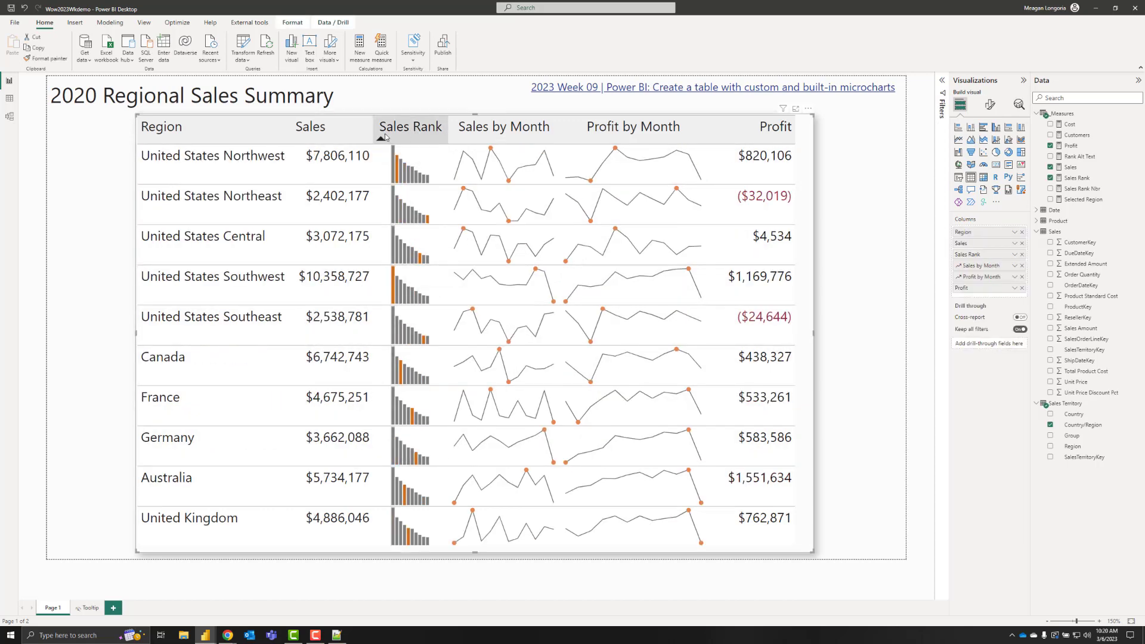
click(325, 136)
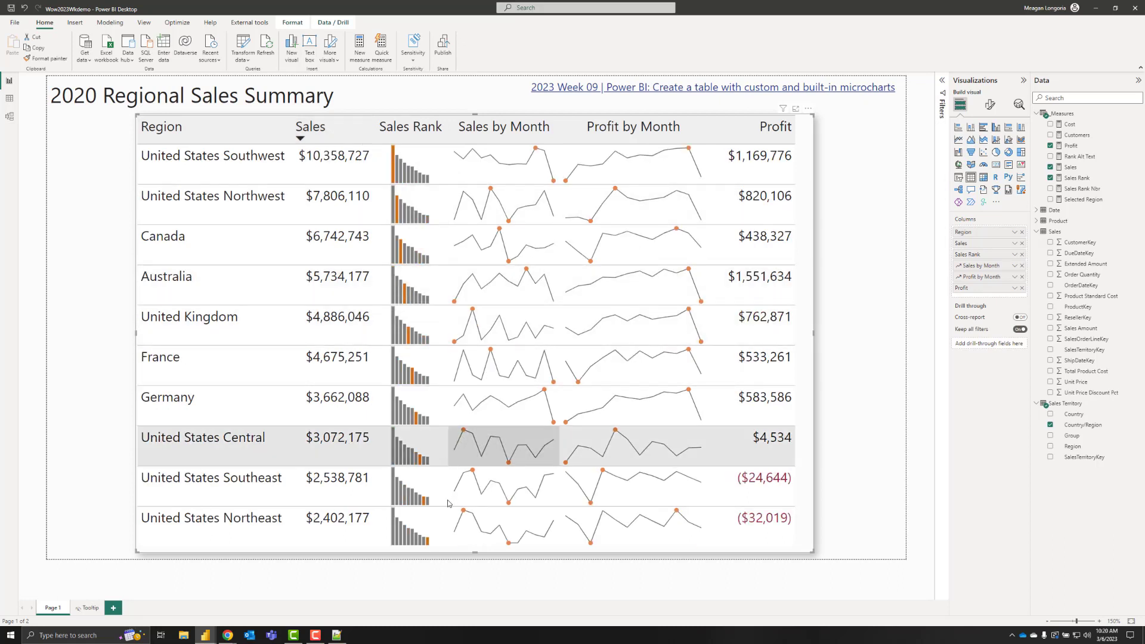
mouse_move(403, 156)
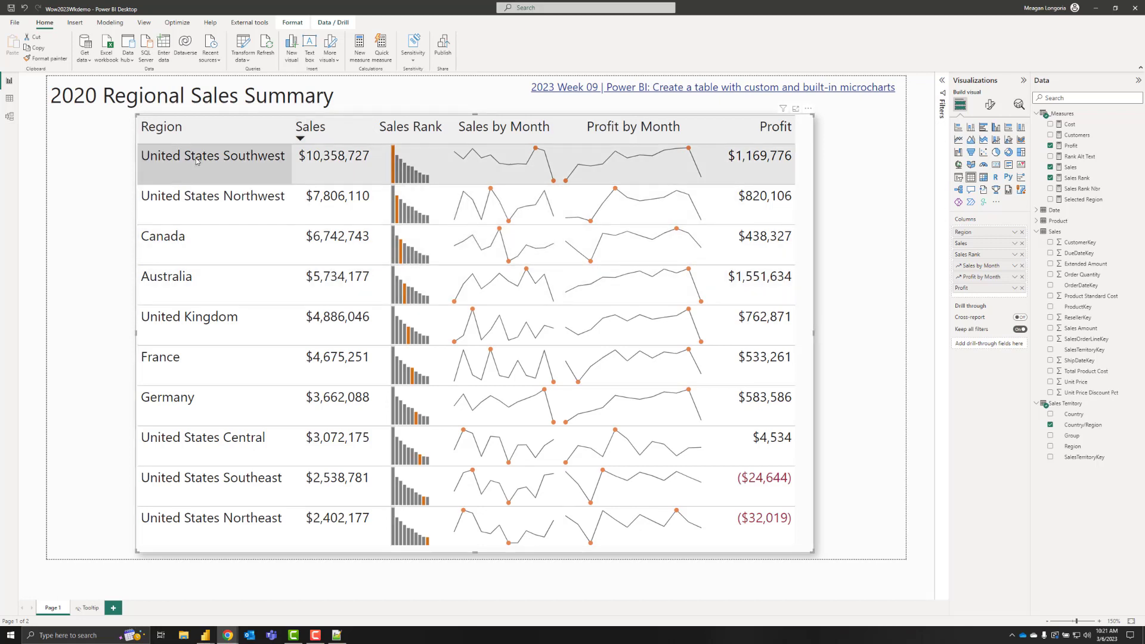
mouse_move(196, 160)
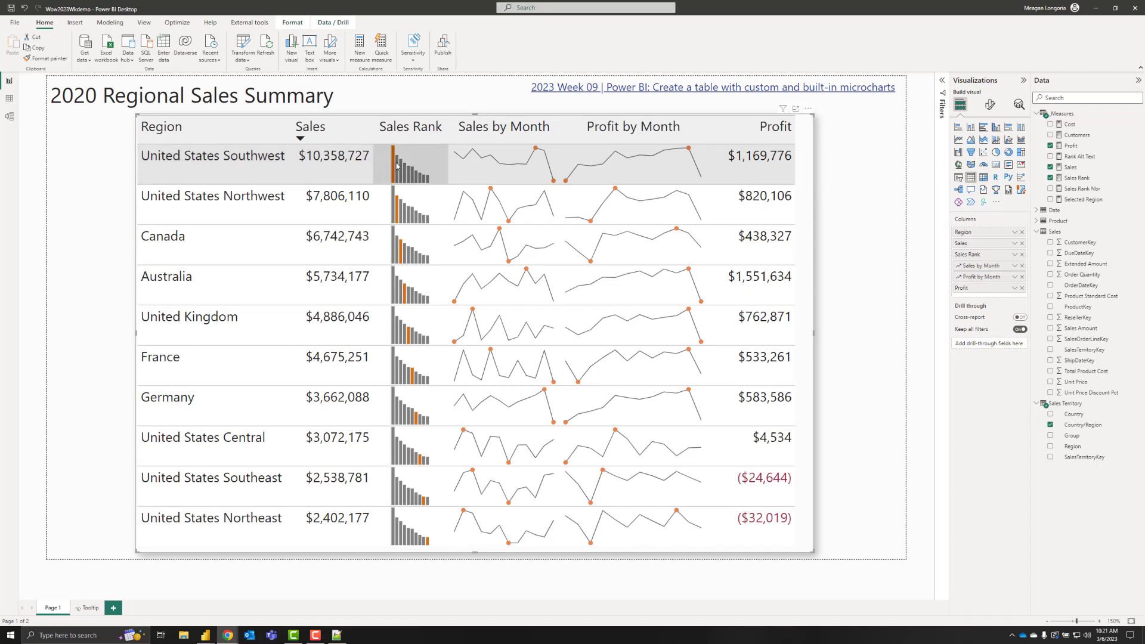
mouse_move(432, 181)
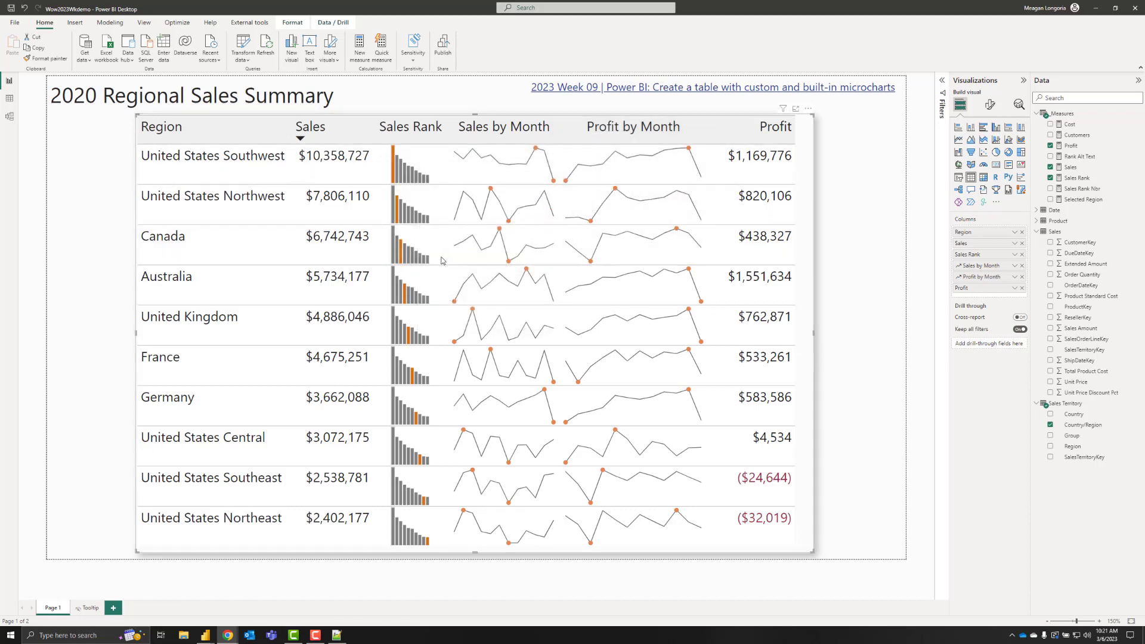
click(879, 291)
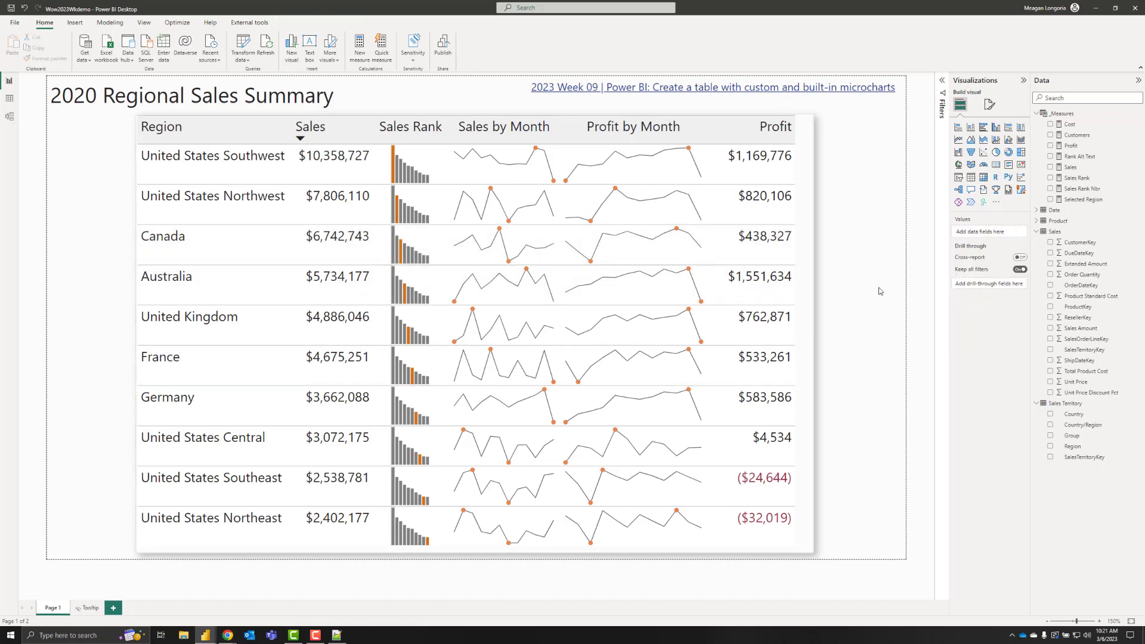